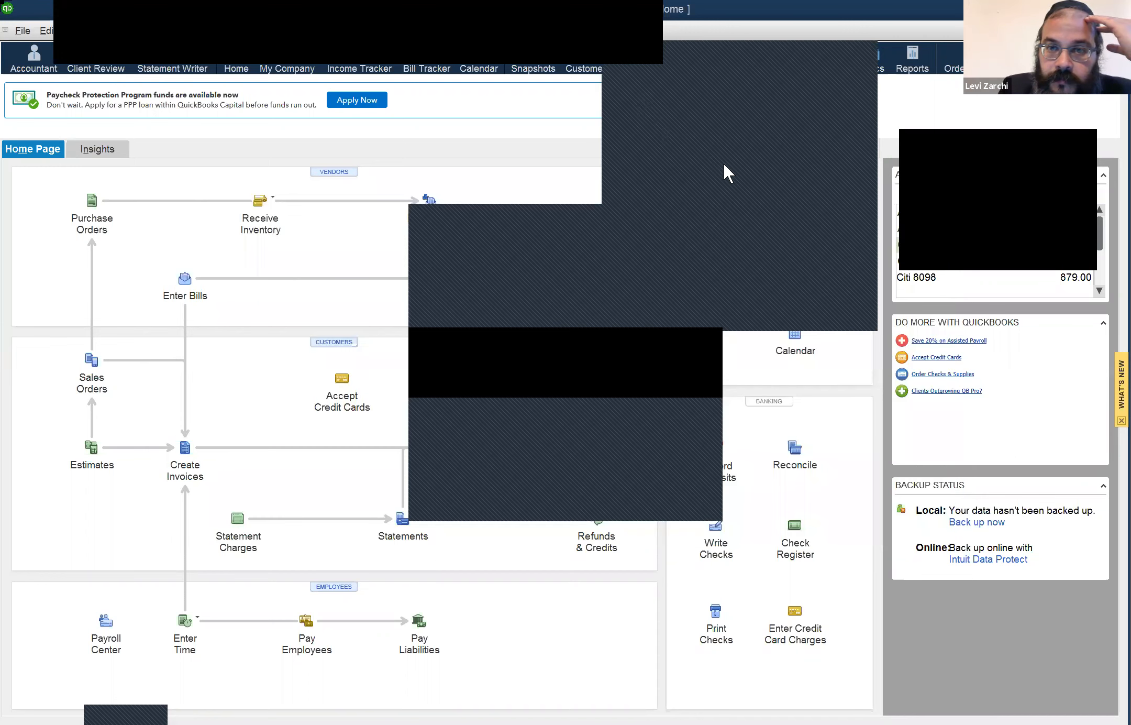
# Step: Close the open drop-down lists
pyautogui.click(590, 47)
pyautogui.click(626, 48)
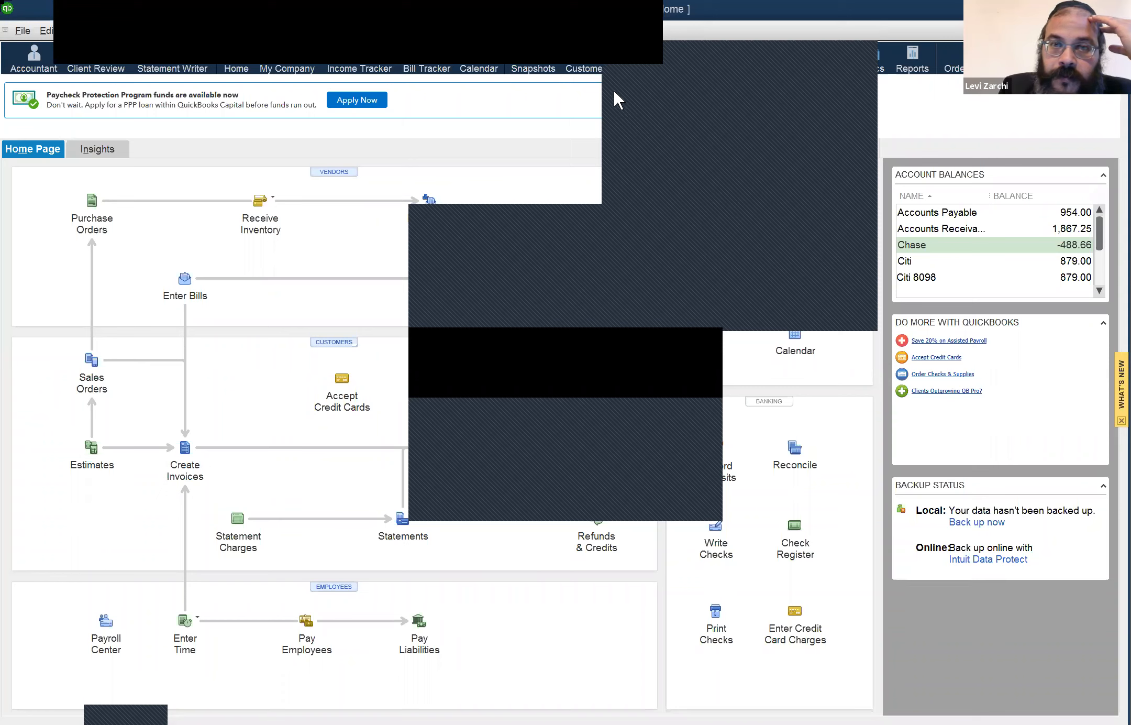
pyautogui.click(564, 41)
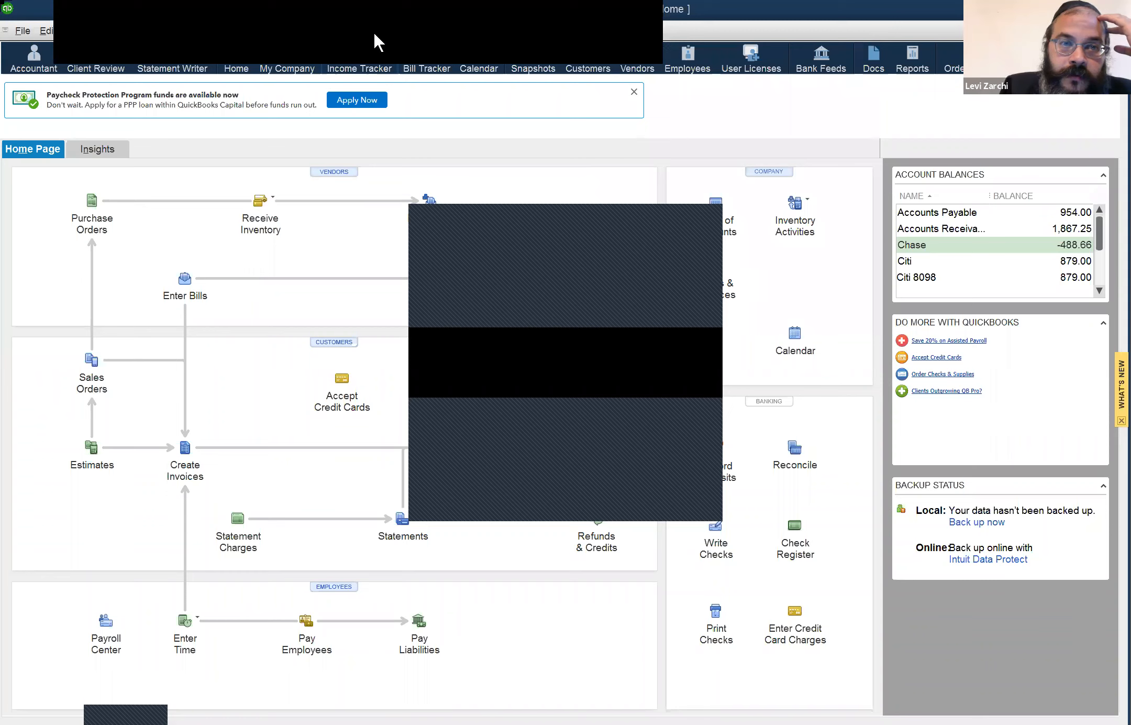
pyautogui.click(217, 26)
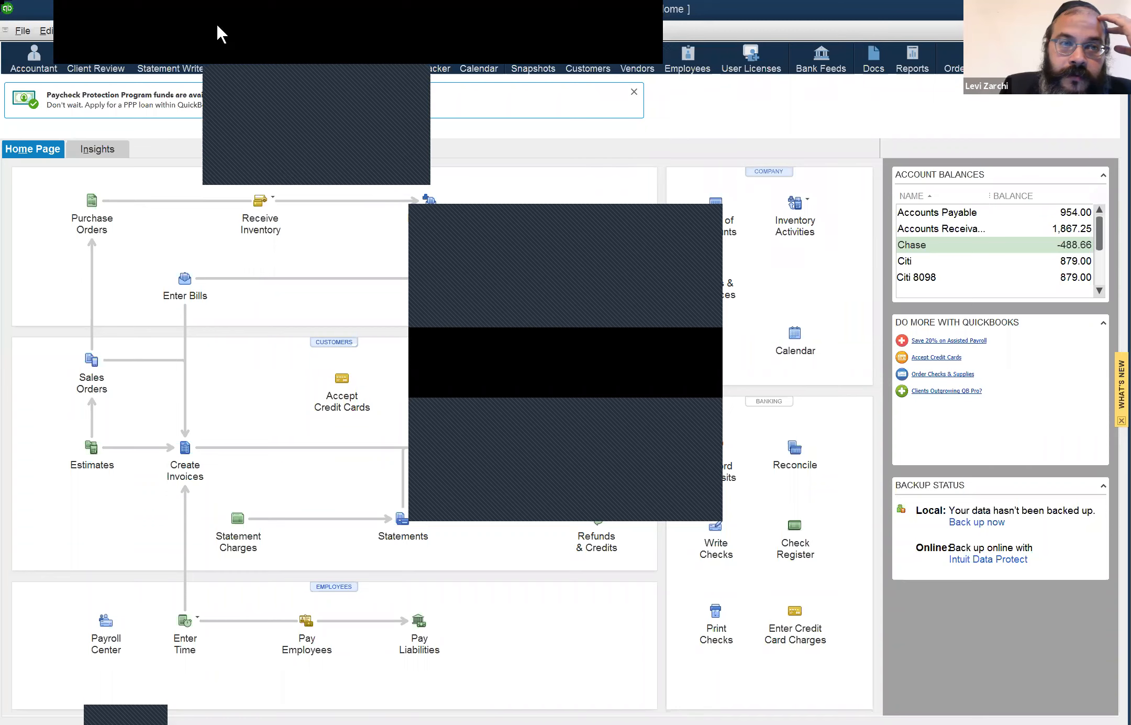
pyautogui.click(308, 337)
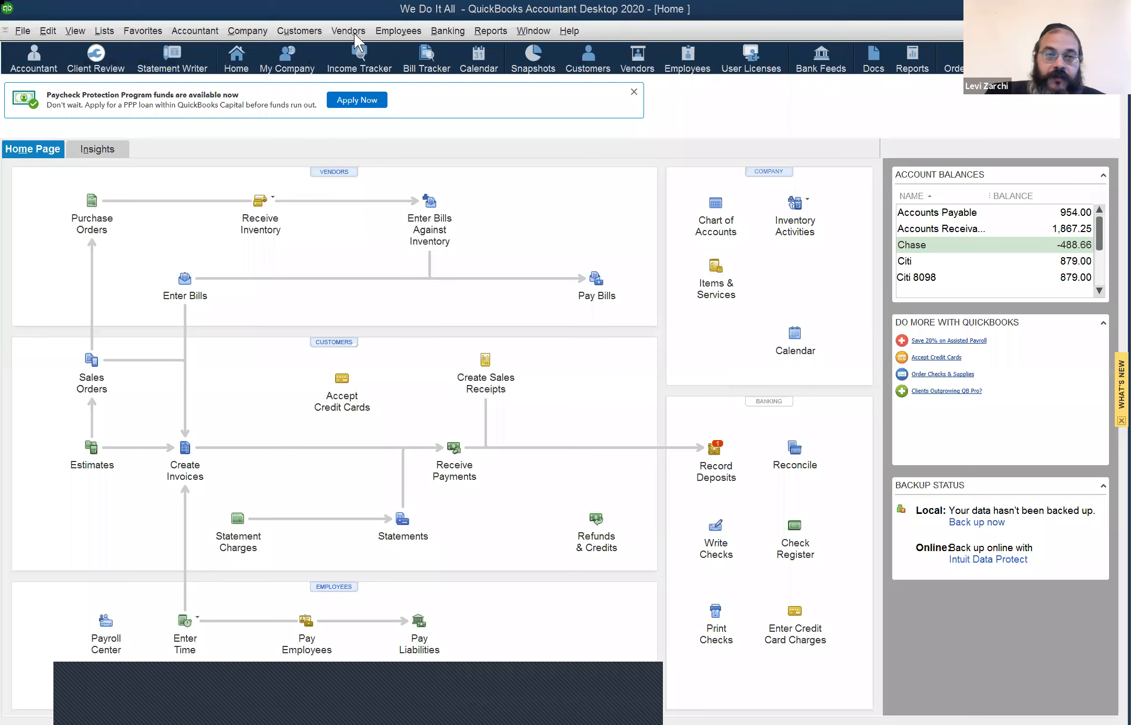
# Step: Browse the Employees, Accountant and Company menus, then close them
pyautogui.click(400, 35)
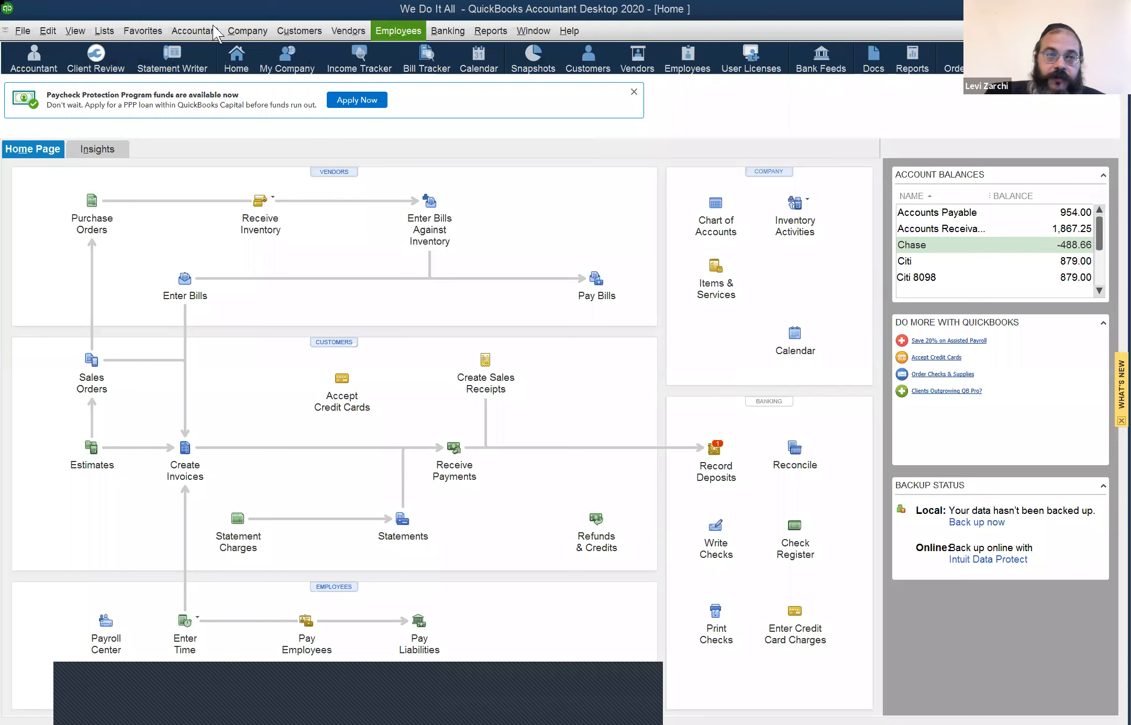
pyautogui.click(203, 21)
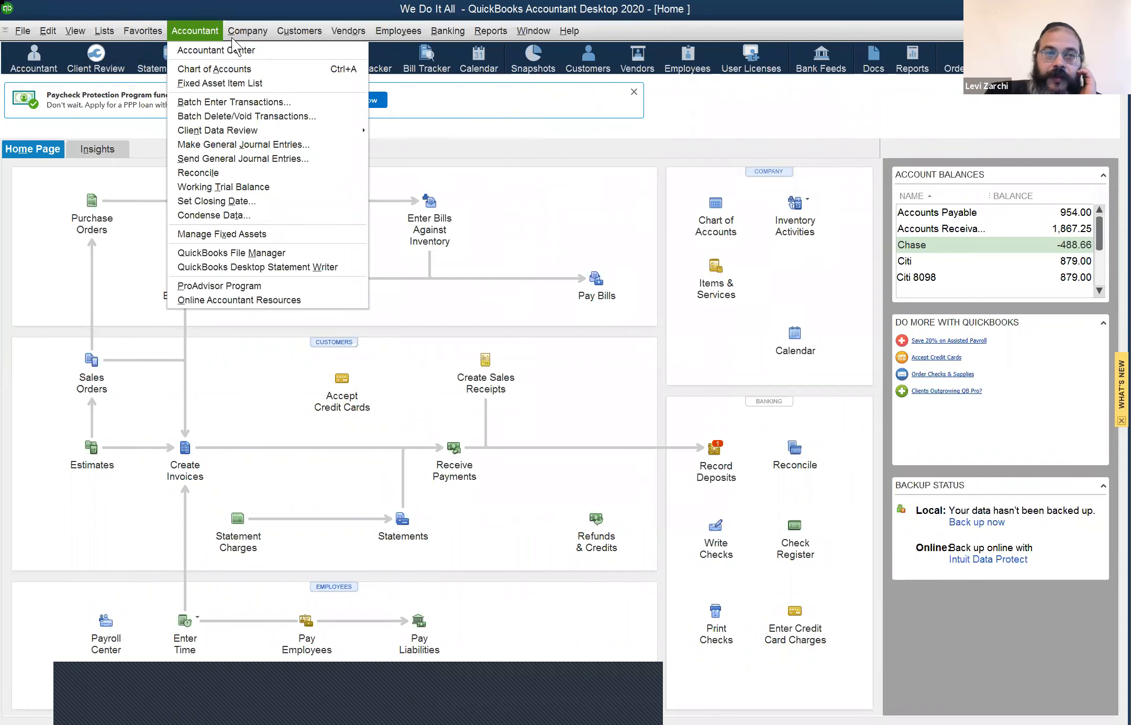
pyautogui.press('Escape')
pyautogui.click(247, 30)
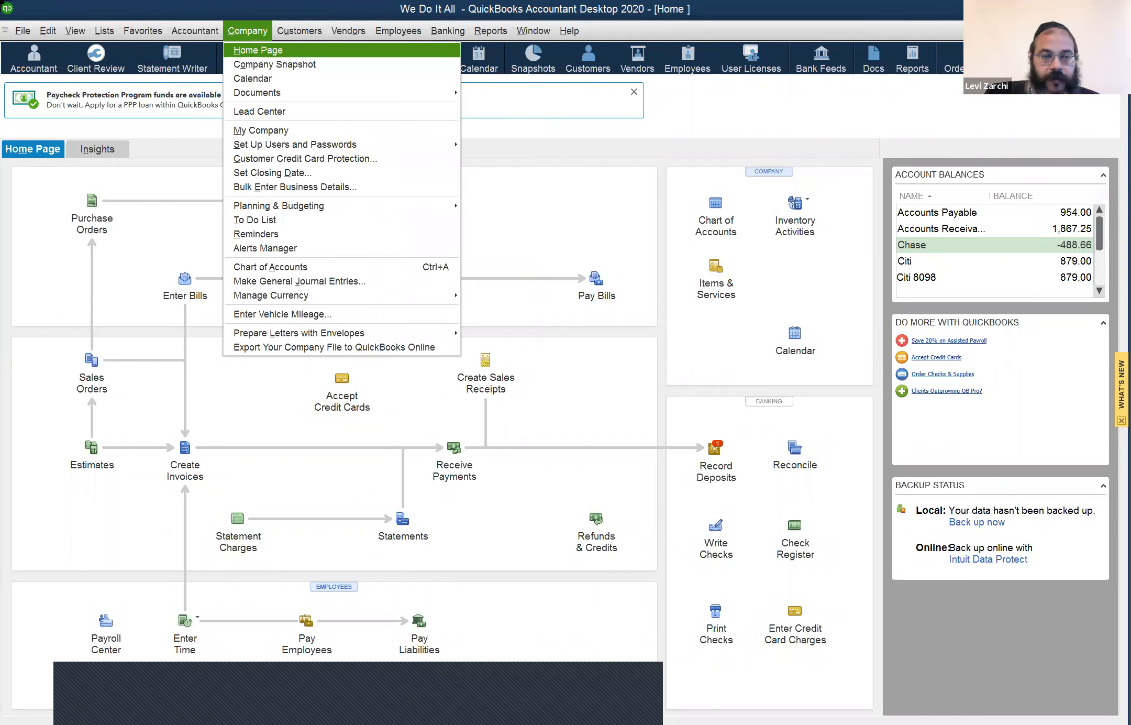
pyautogui.click(136, 632)
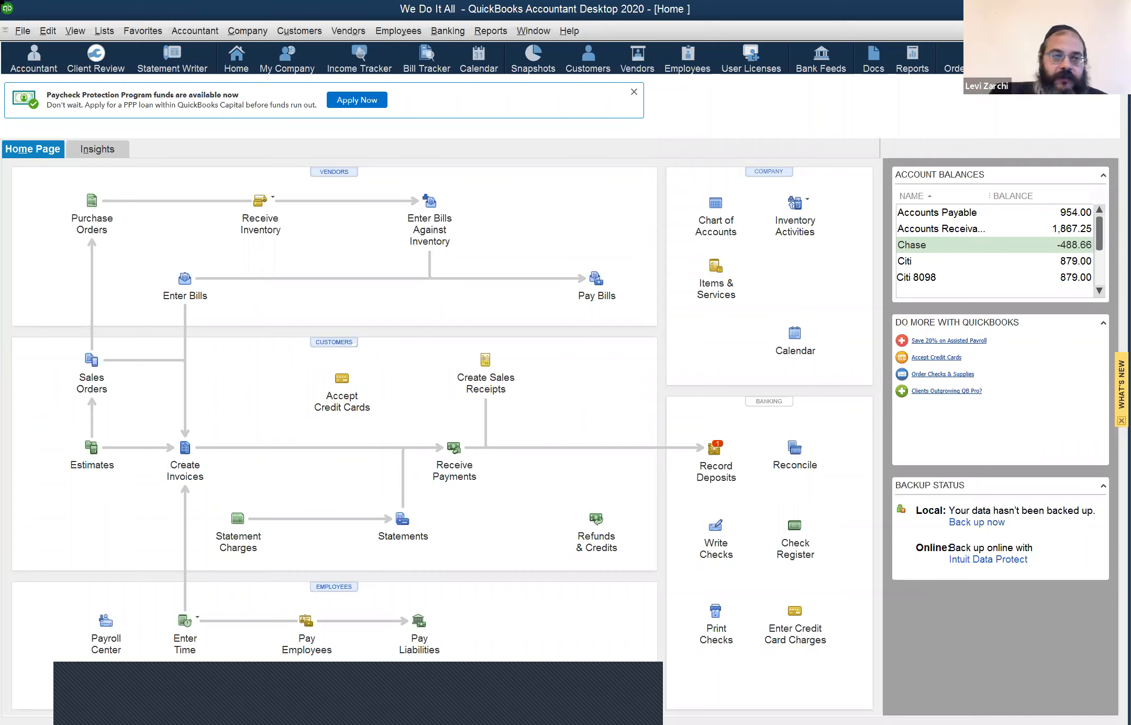
# Step: Open the File menu to show the company file commands
pyautogui.click(22, 30)
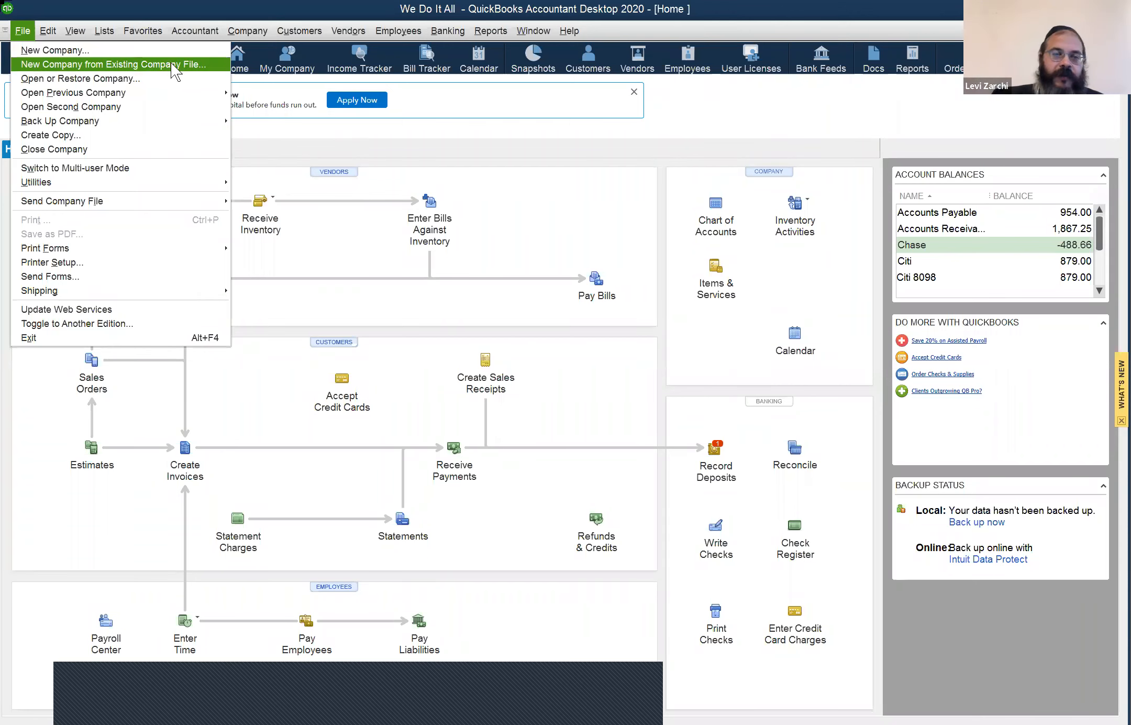
pyautogui.click(246, 31)
pyautogui.click(17, 34)
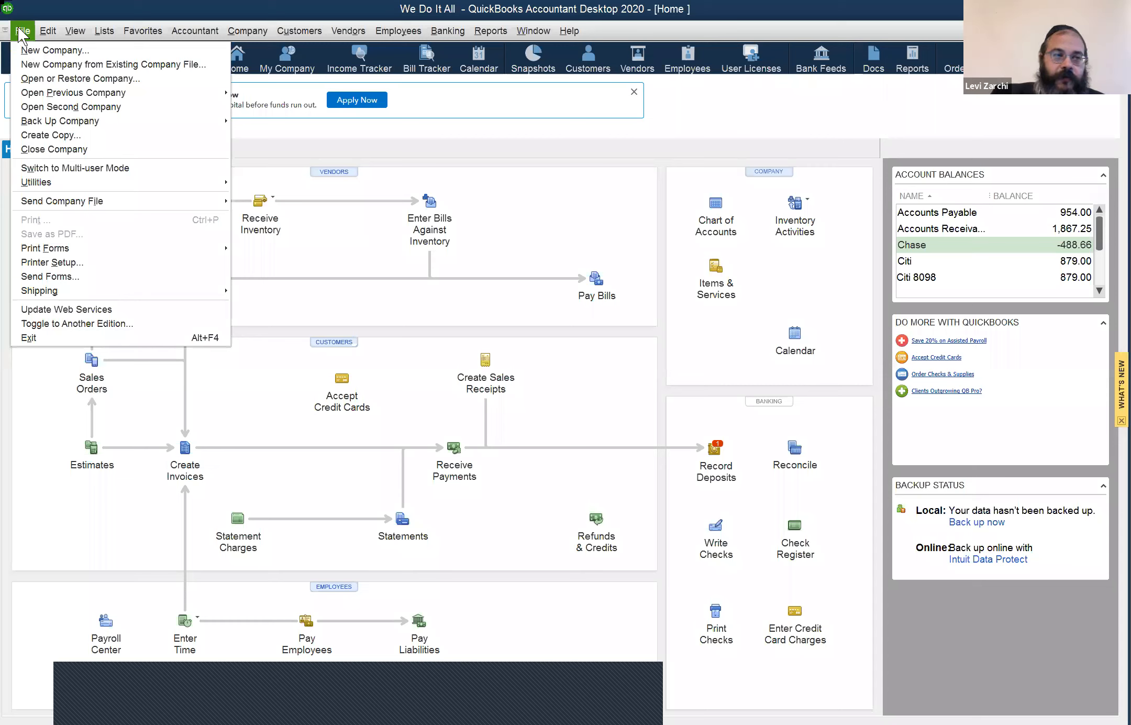
# Step: Choose New Company from Existing Company File and click into the new company name field
pyautogui.click(55, 62)
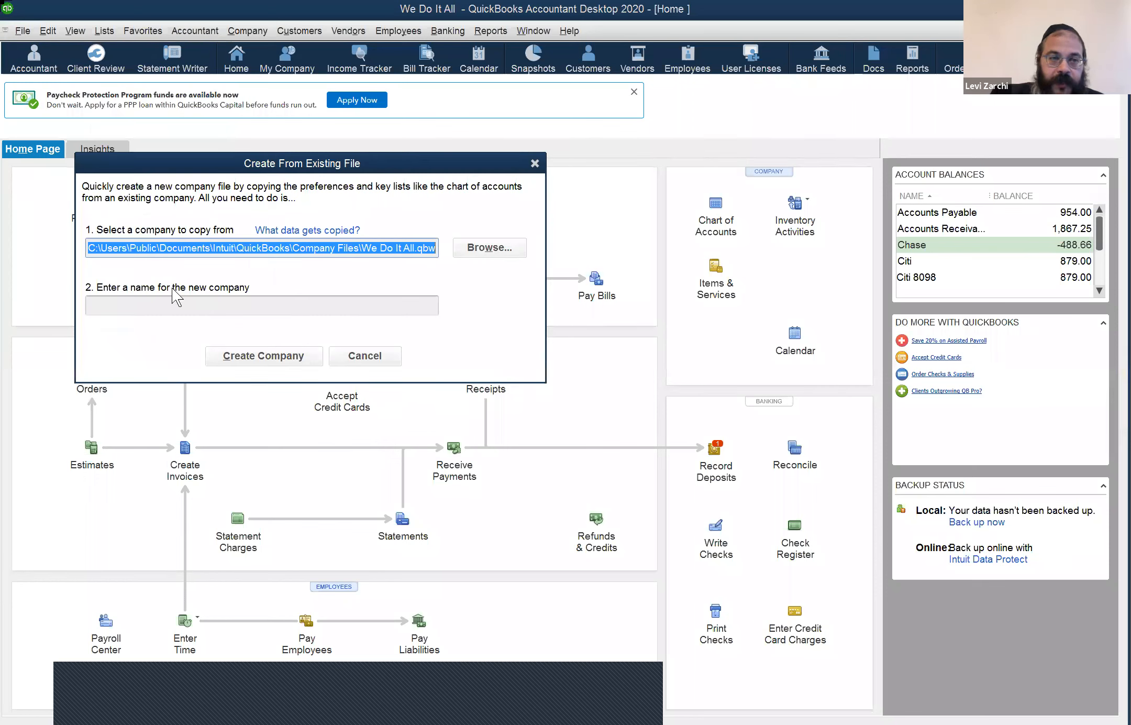
pyautogui.click(178, 305)
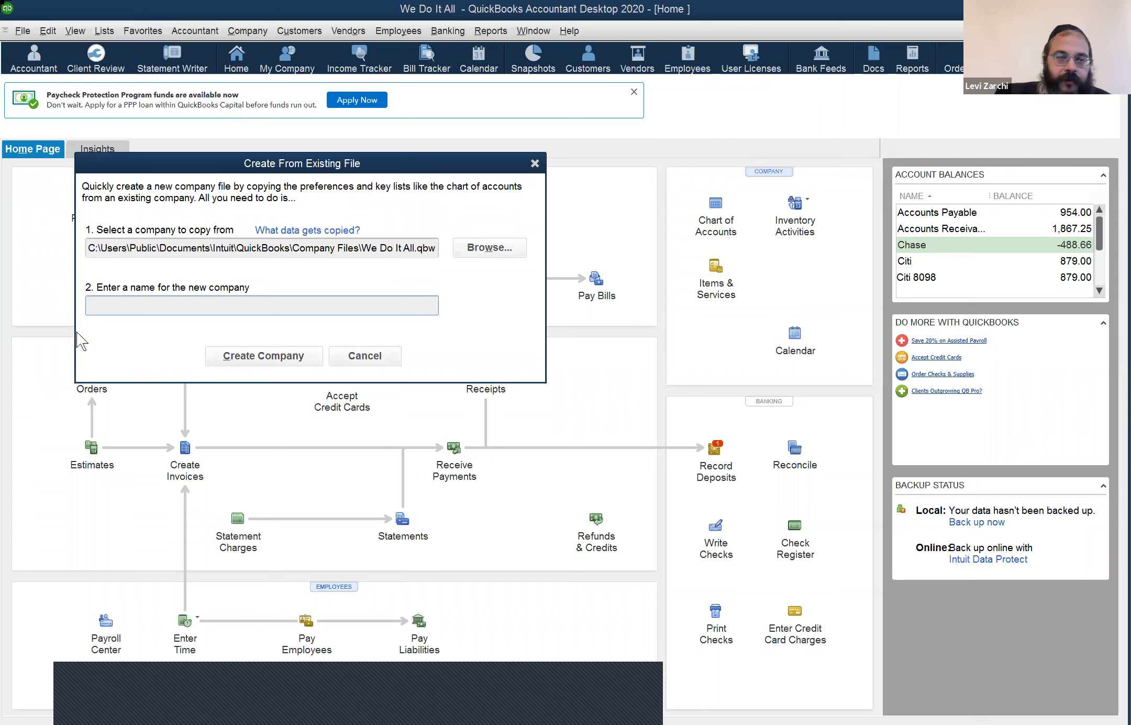
pyautogui.click(138, 309)
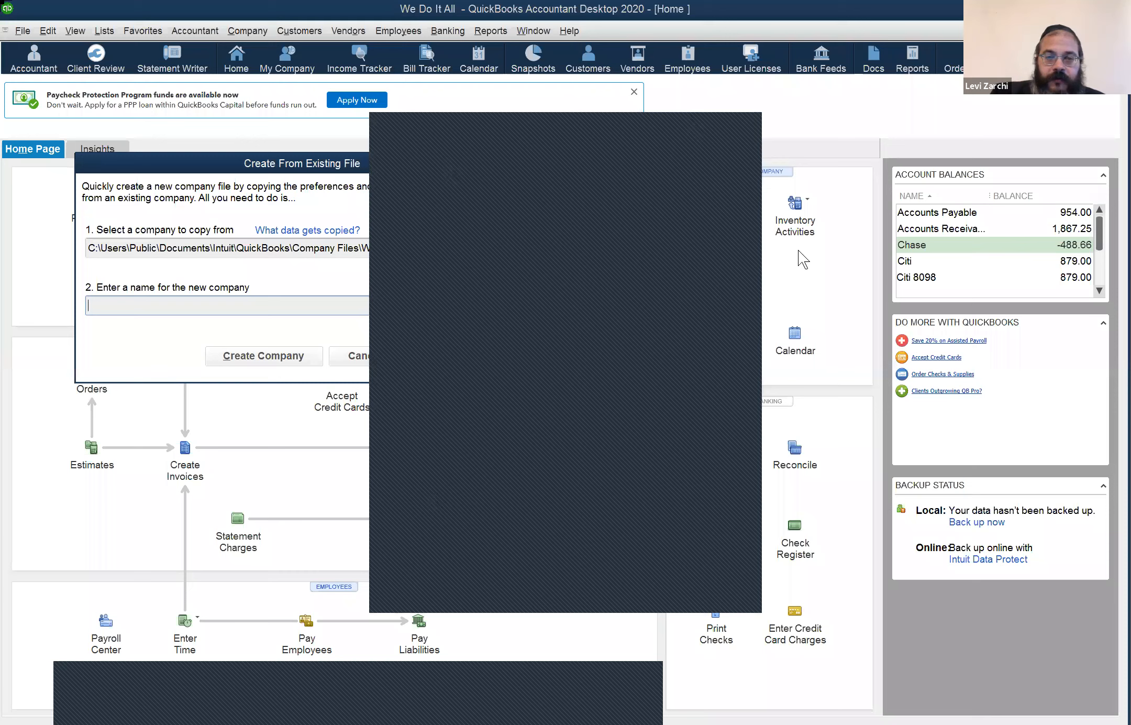
# Step: Move the Create From Existing File form aside and click into its new company name field
pyautogui.moveTo(421, 168); pyautogui.dragTo(973, 386)
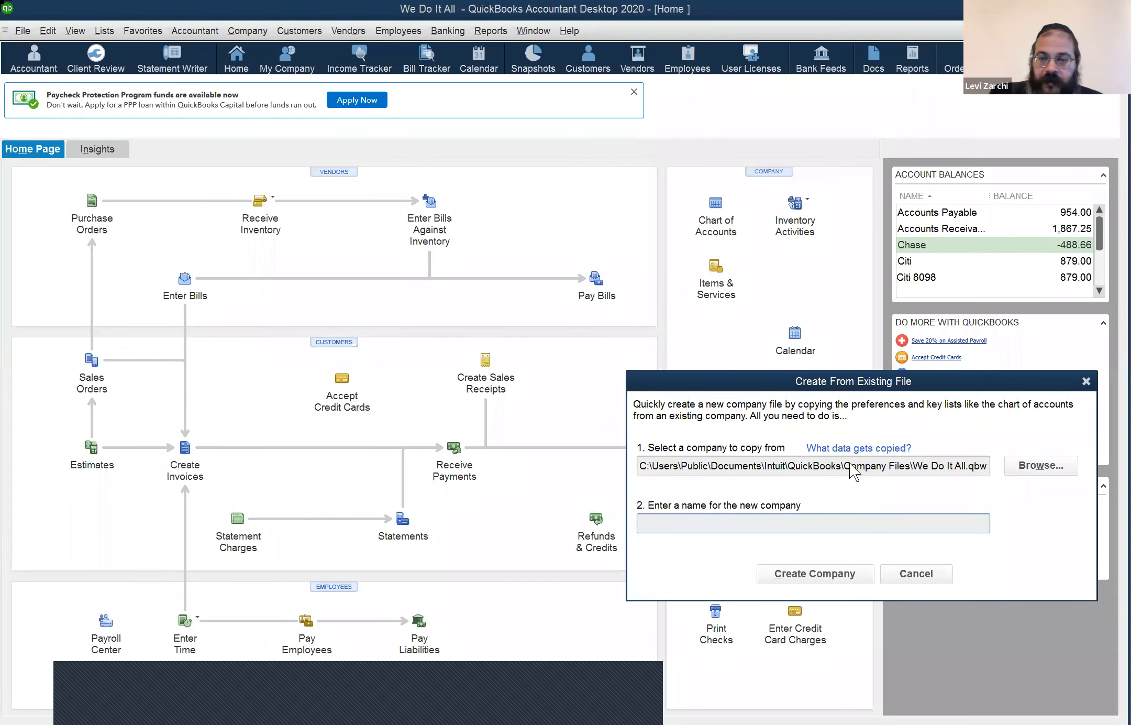
pyautogui.click(752, 518)
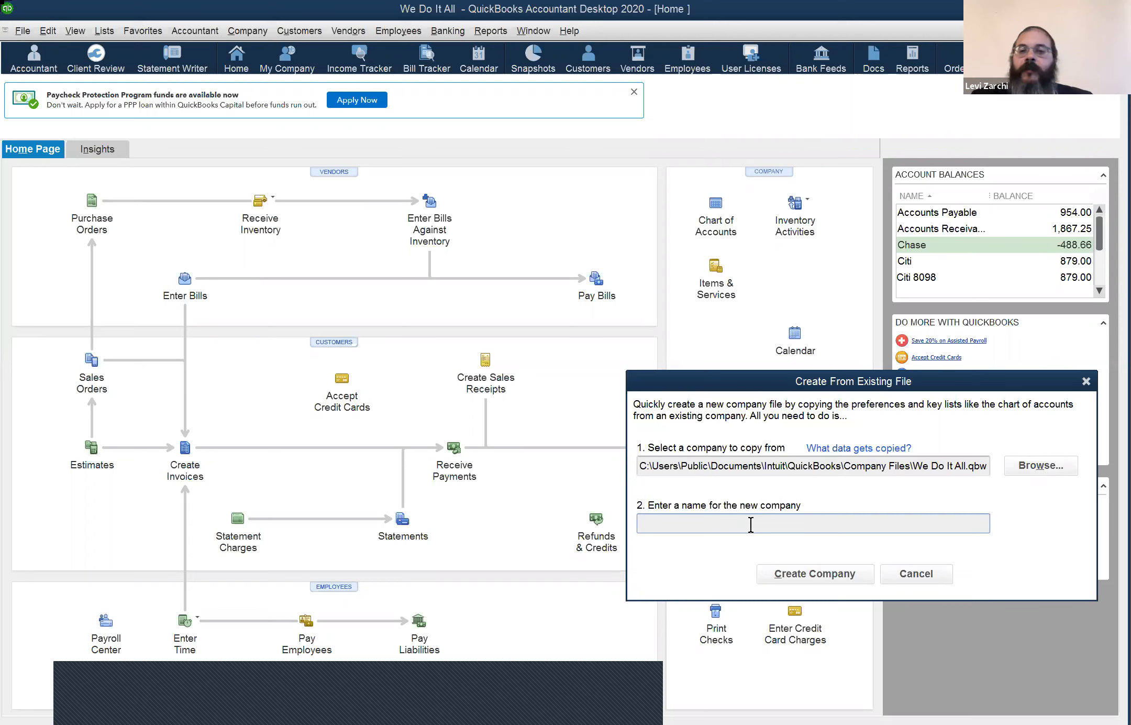
pyautogui.click(751, 524)
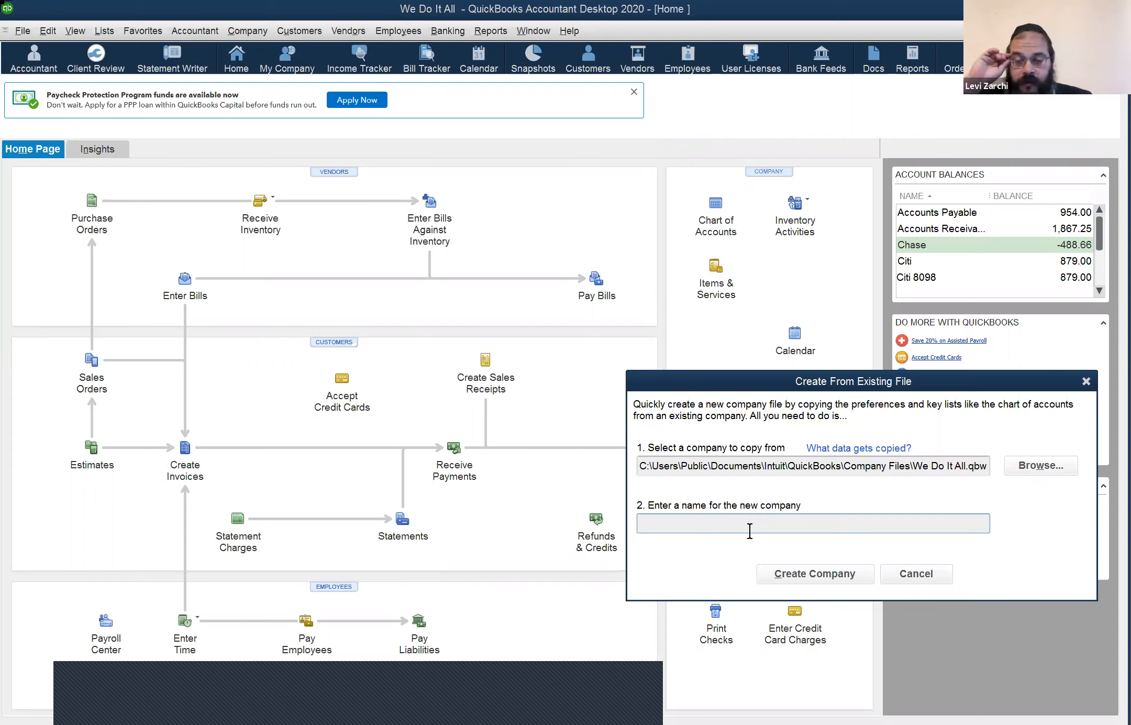
pyautogui.click(750, 531)
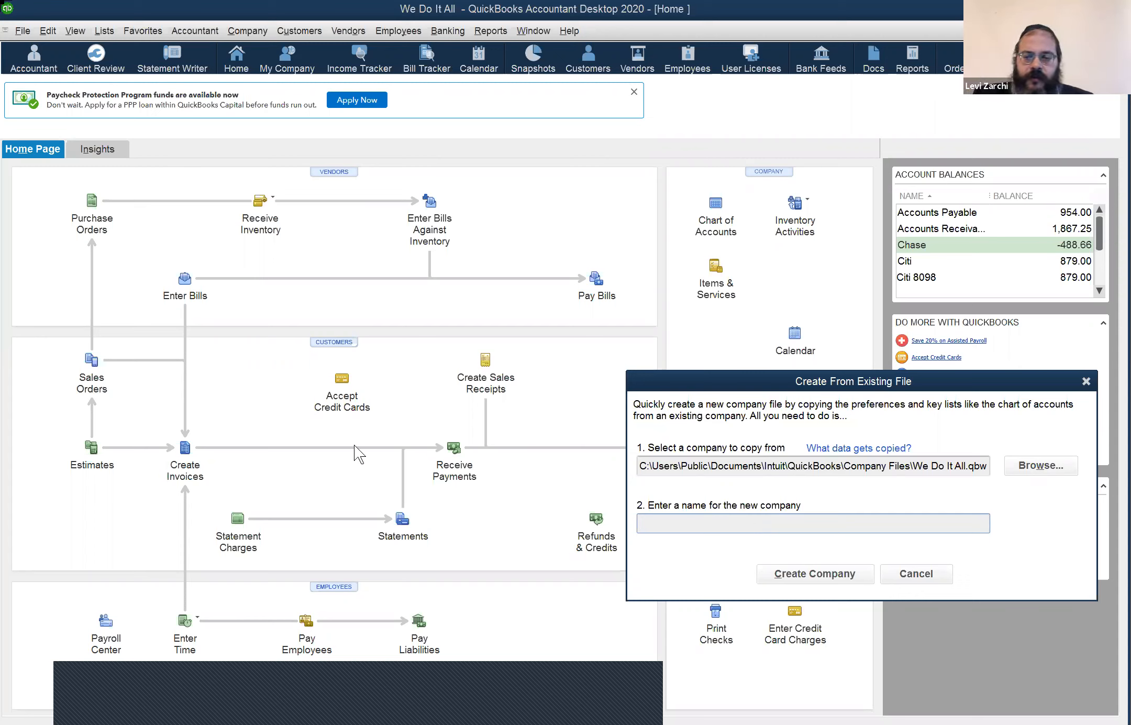
pyautogui.click(688, 518)
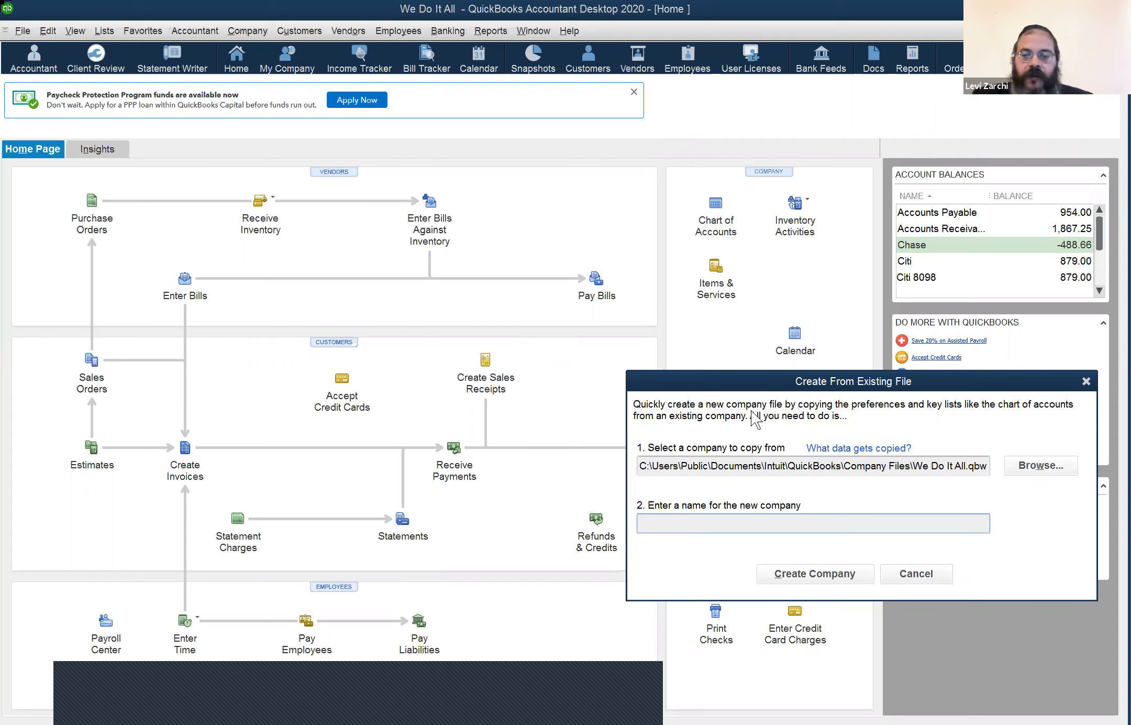
# Step: Cancel the Create From Existing File dialog and choose File > Open Second Company
pyautogui.click(940, 570)
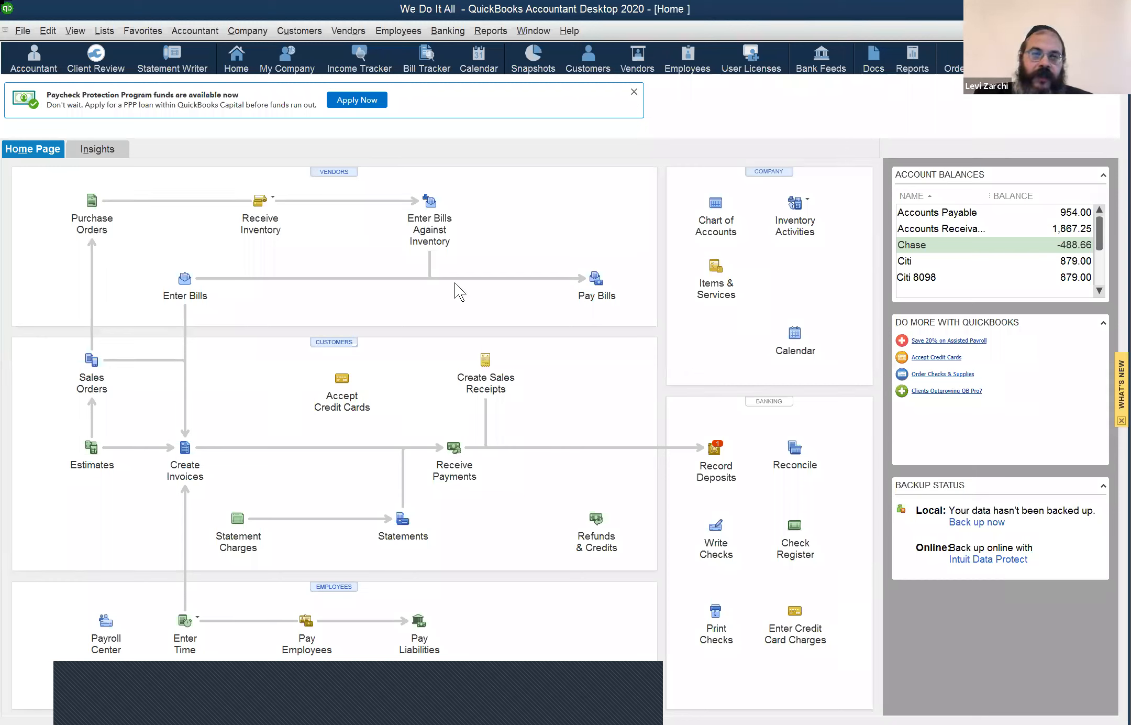
pyautogui.click(23, 34)
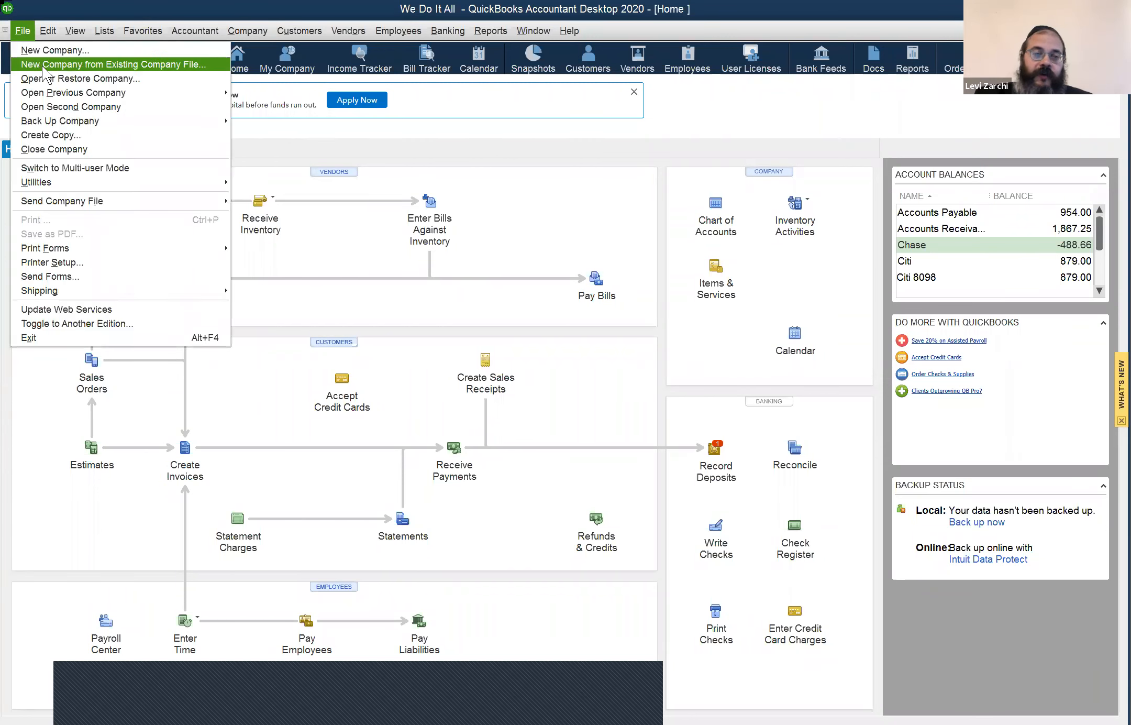
pyautogui.click(236, 4)
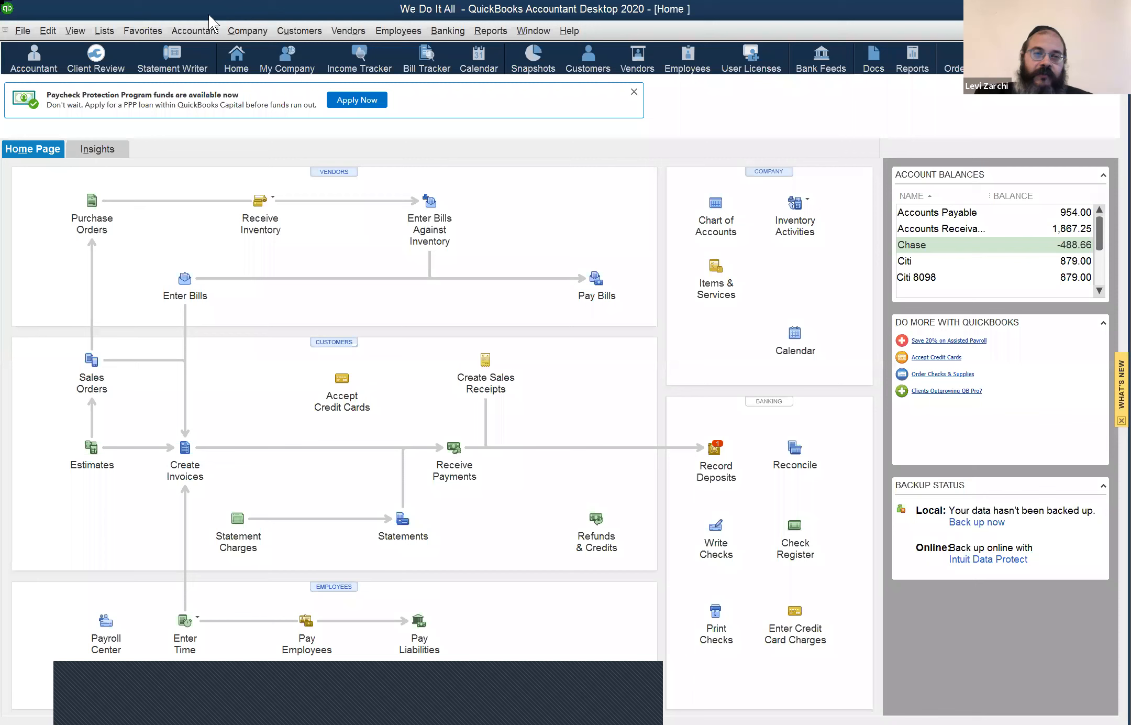
pyautogui.click(23, 30)
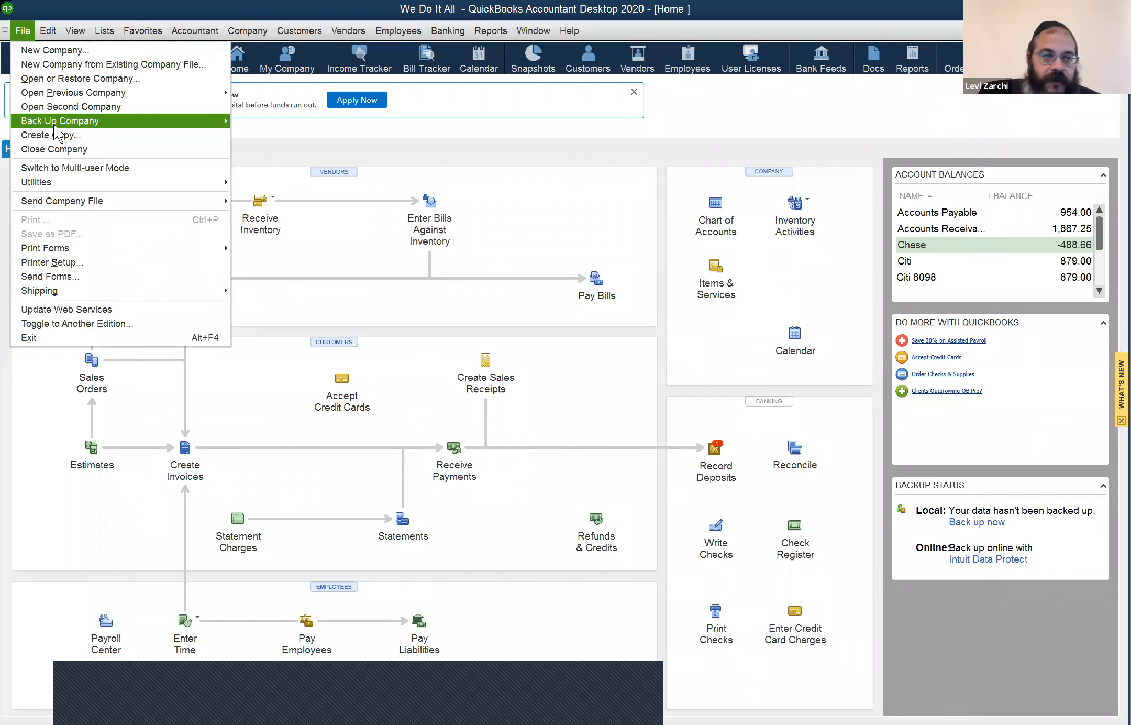
pyautogui.click(160, 107)
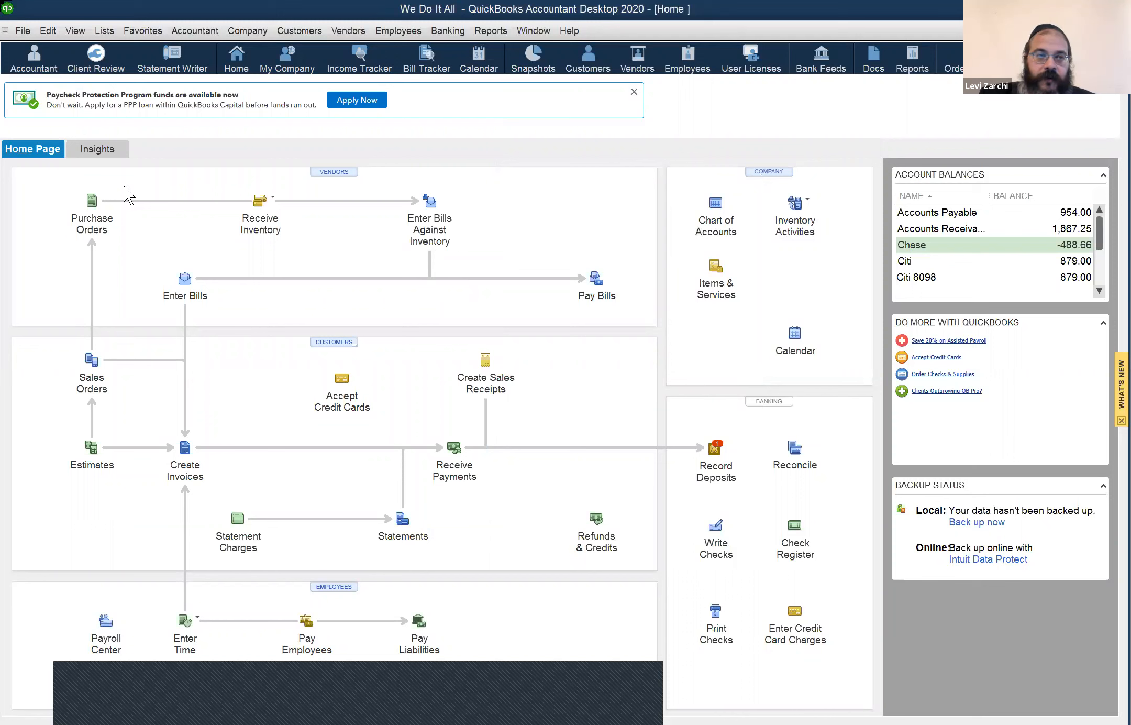
# Step: Open the We Do It All 2 file as a second company via File > Open Second Company
pyautogui.click(22, 32)
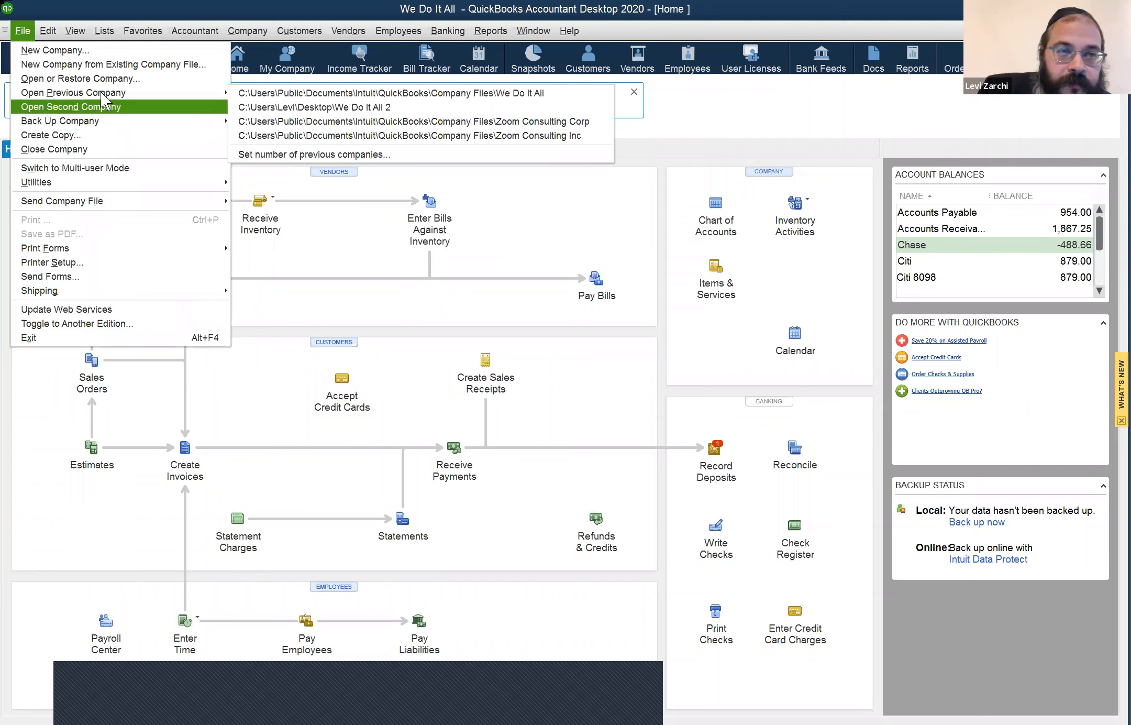
pyautogui.moveTo(100, 92)
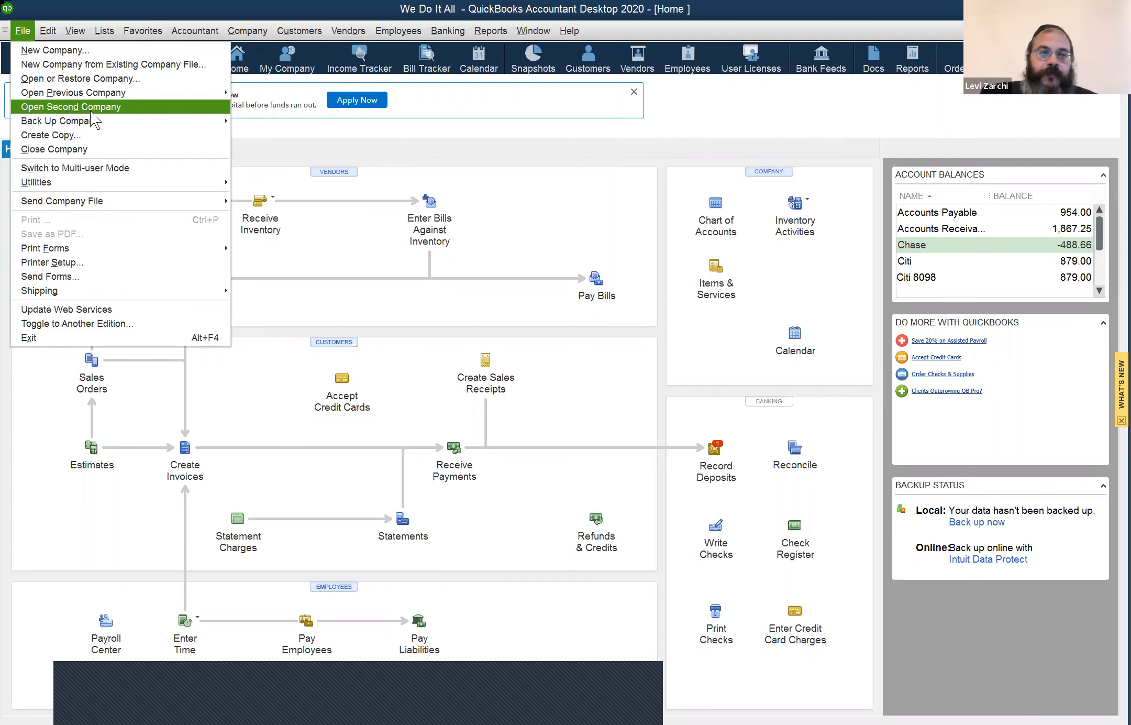
pyautogui.click(90, 110)
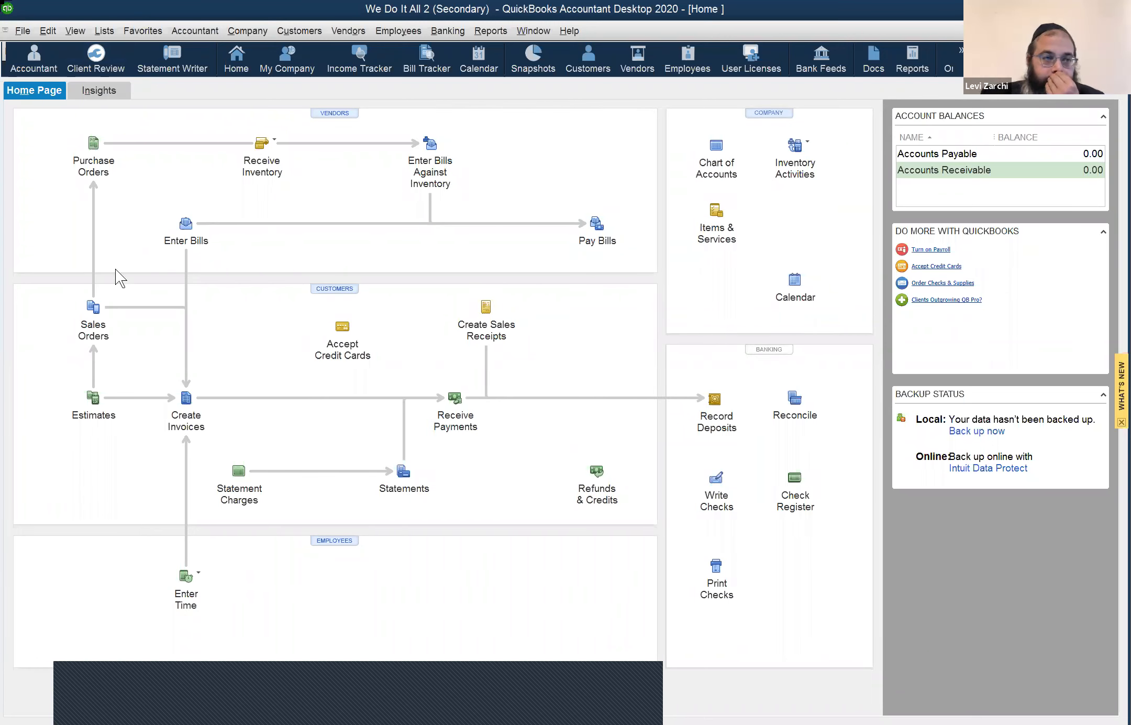
# Step: Open the Chart of Accounts with Ctrl+A and select the MR and TLS subaccounts
pyautogui.hotkey('ctrl', 'a')
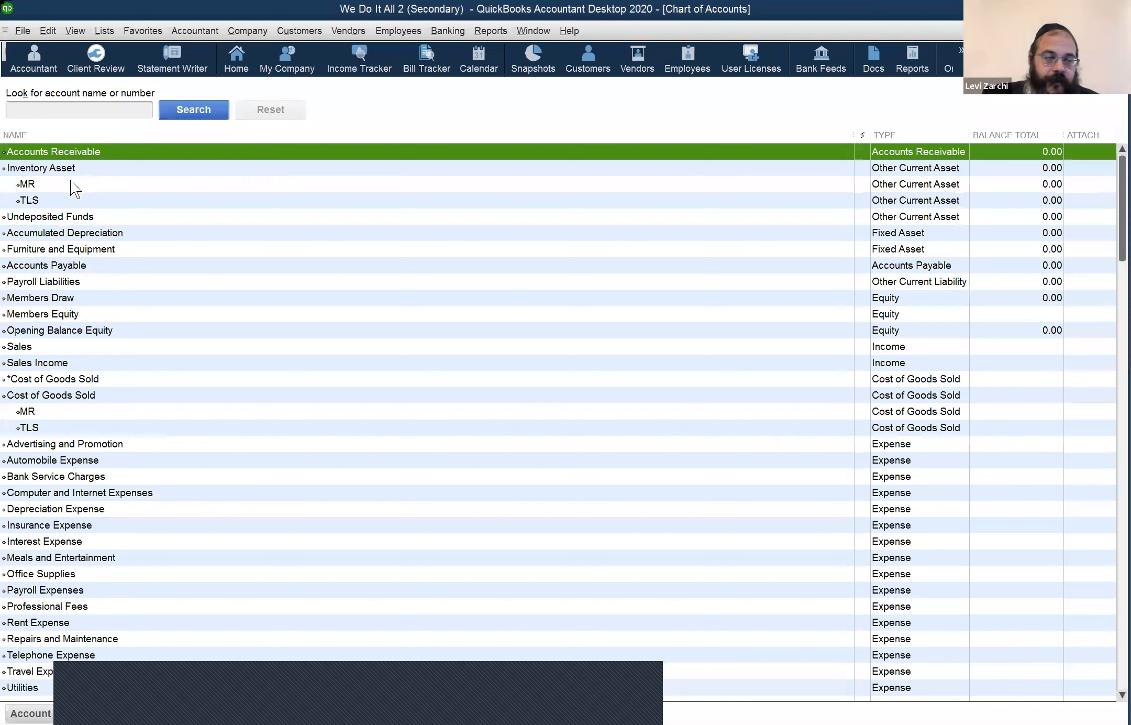
pyautogui.press('Down')
pyautogui.press('Down')
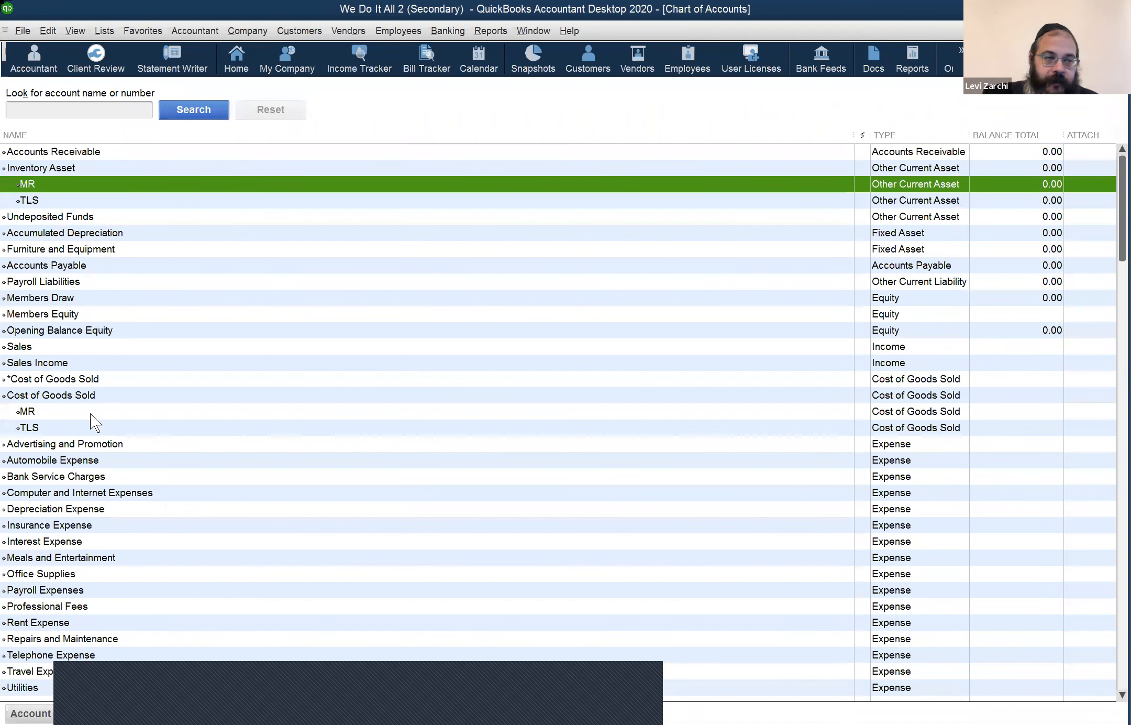
pyautogui.click(90, 414)
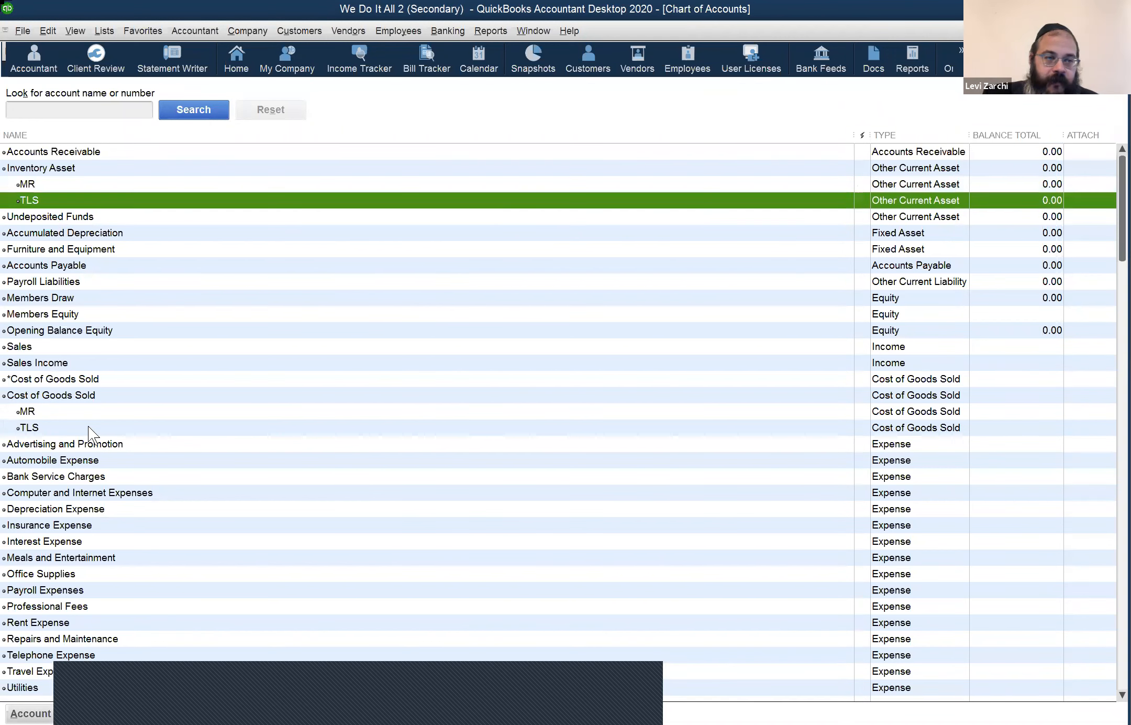
pyautogui.press('Down')
pyautogui.click(53, 184)
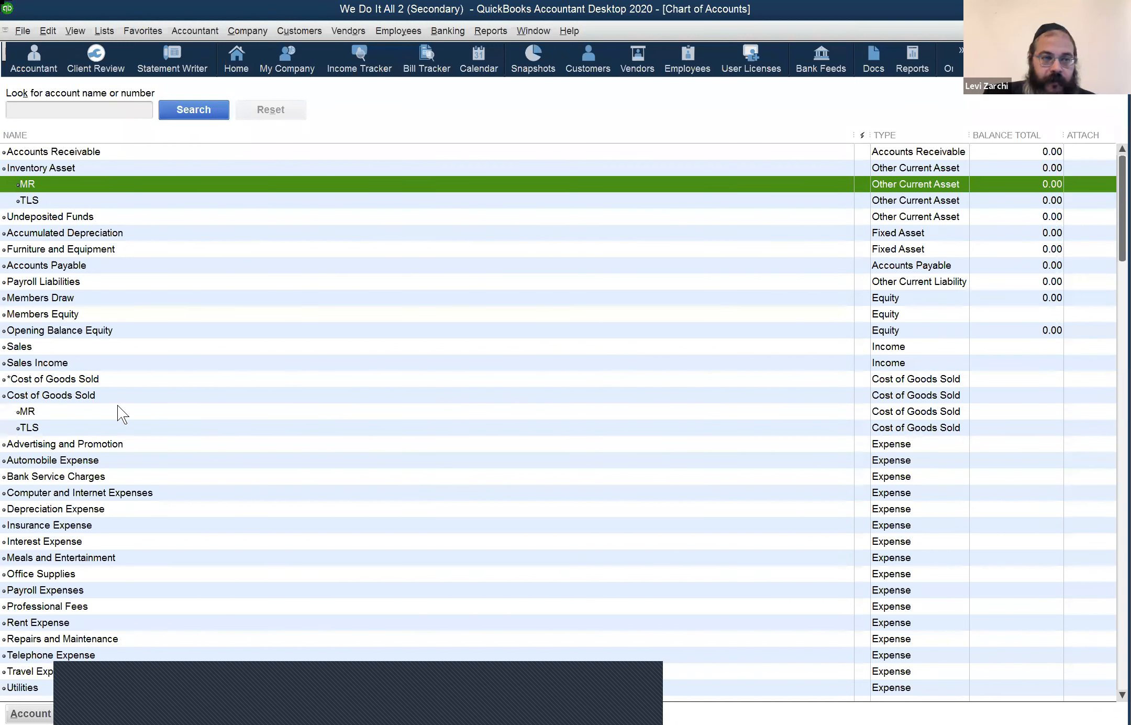
pyautogui.click(92, 396)
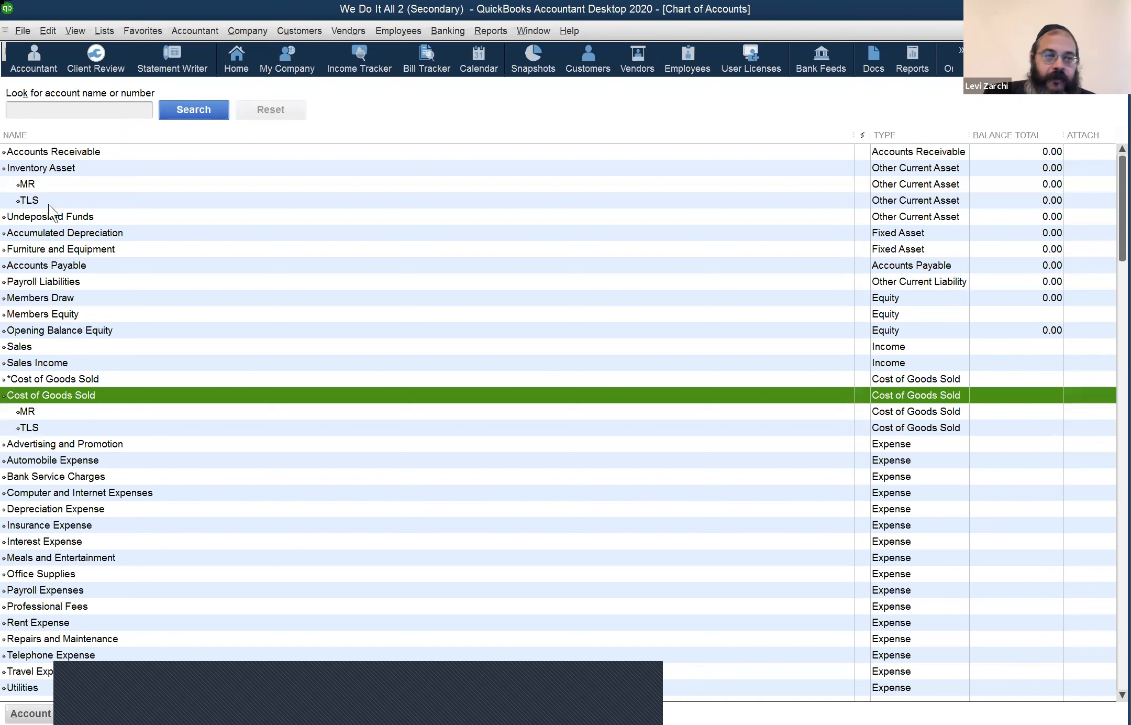
pyautogui.press('Down')
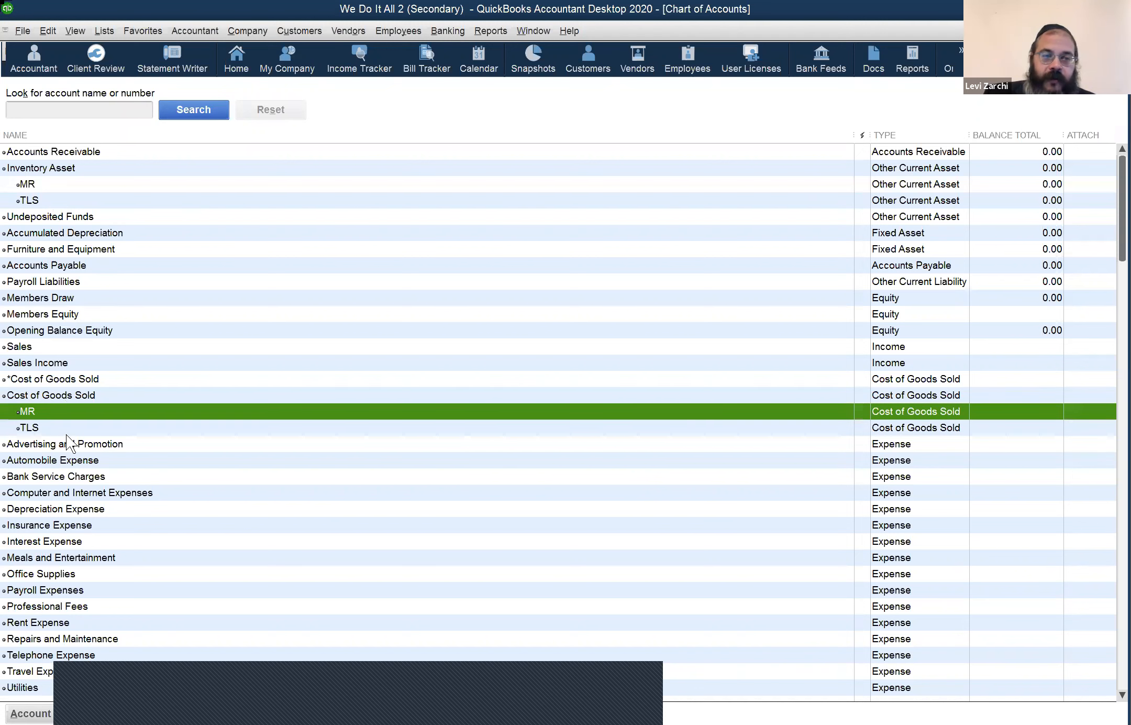
pyautogui.click(58, 200)
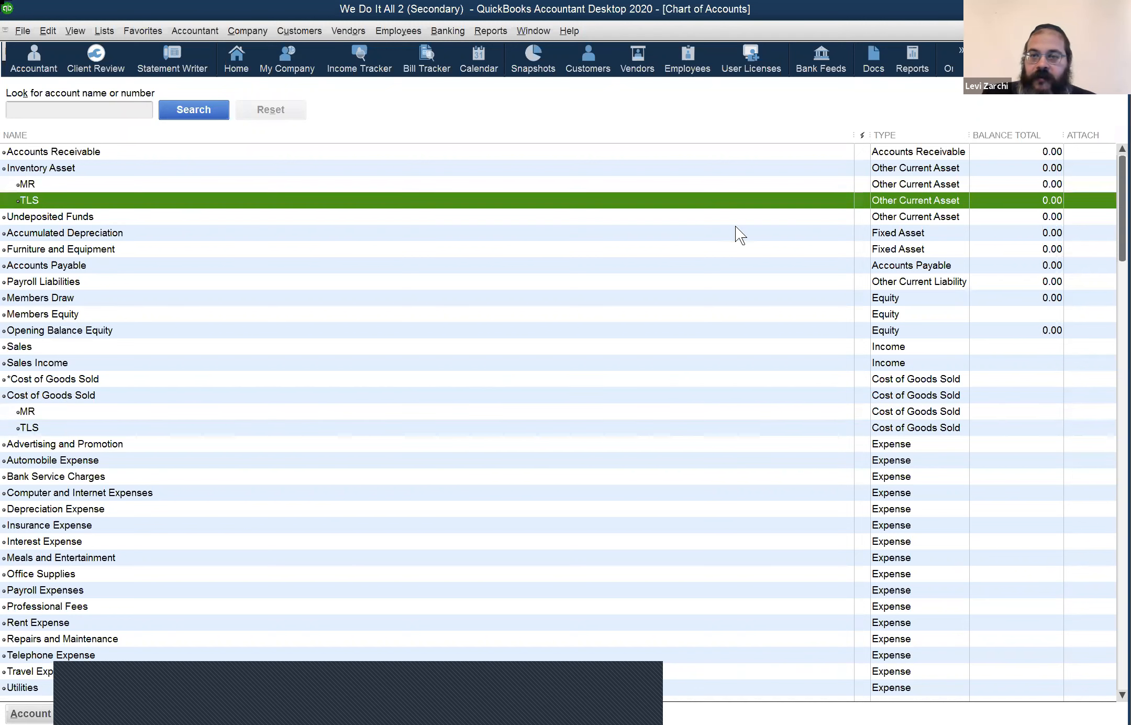
pyautogui.click(993, 152)
pyautogui.click(994, 164)
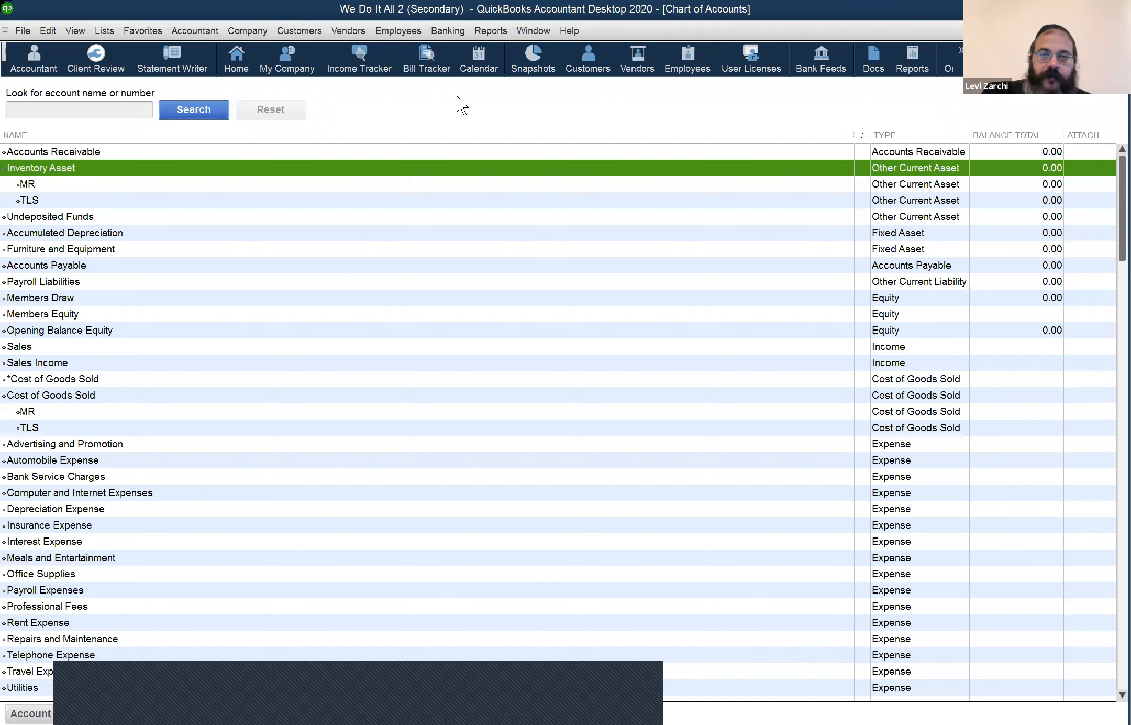
# Step: Browse the Window menu's arrangement options and move on to the Reports menu
pyautogui.click(519, 34)
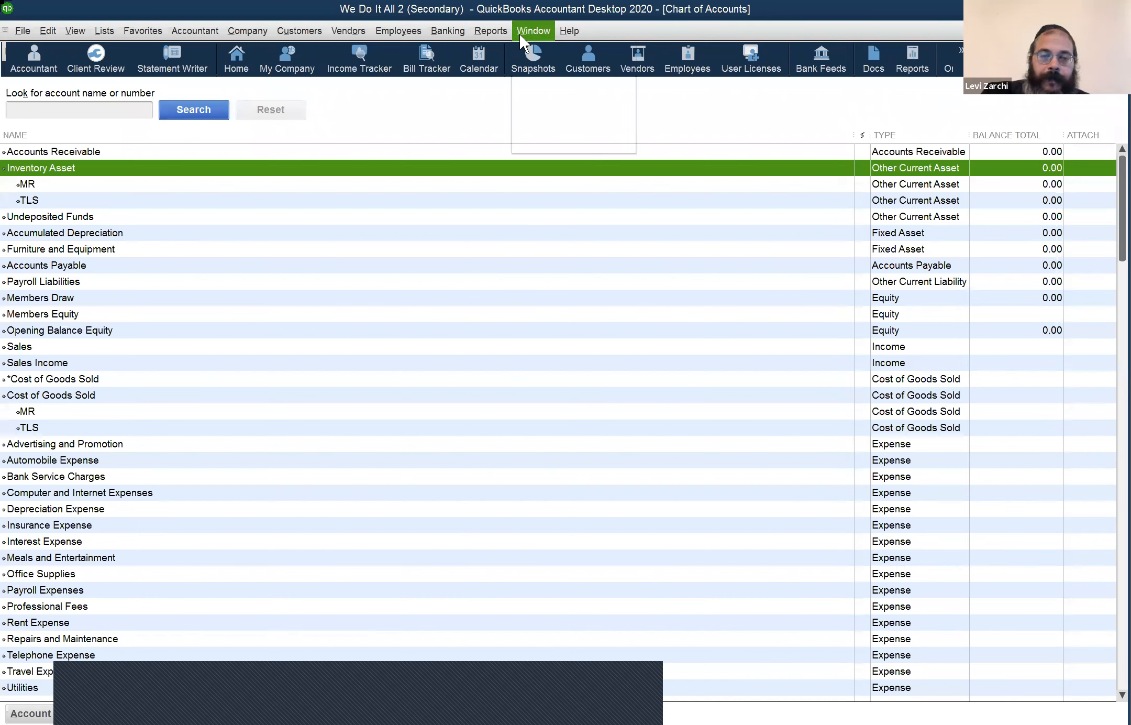
pyautogui.moveTo(454, 32)
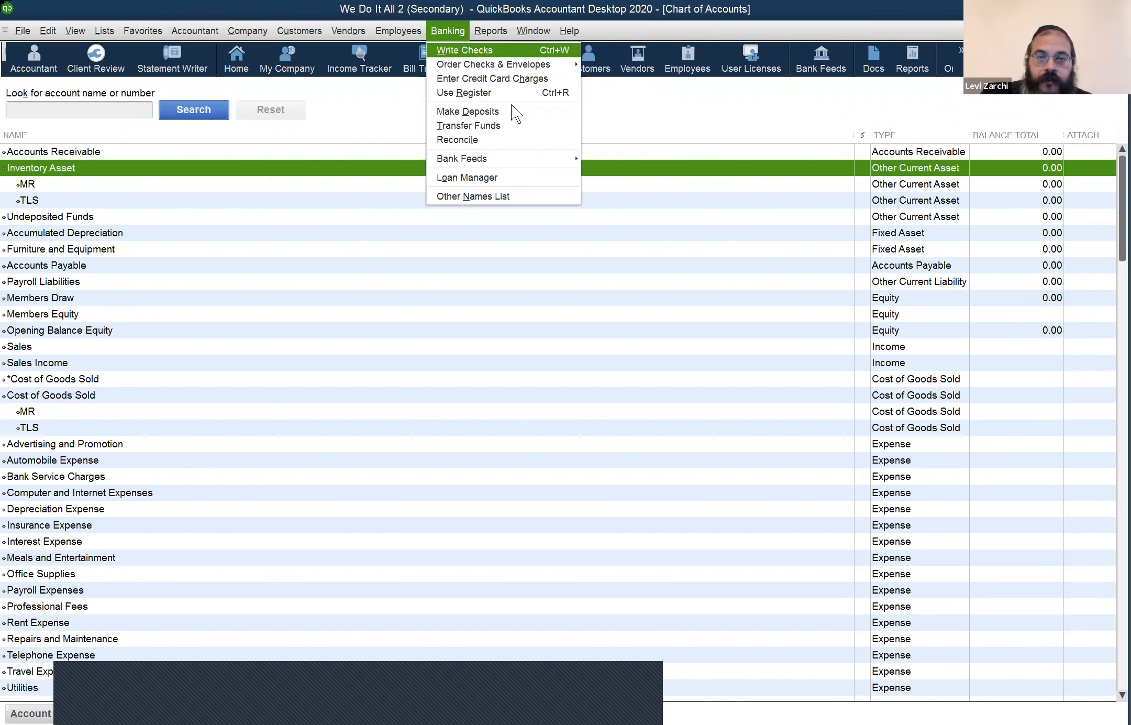
pyautogui.press('Right')
pyautogui.moveTo(607, 153)
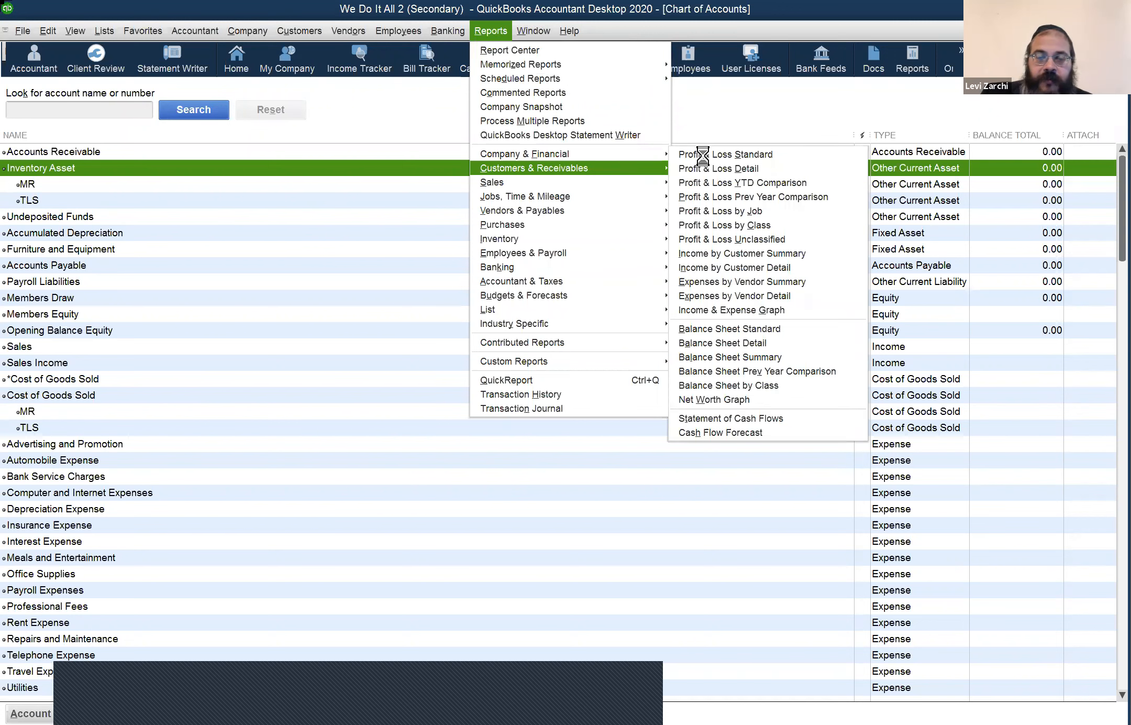
pyautogui.click(704, 153)
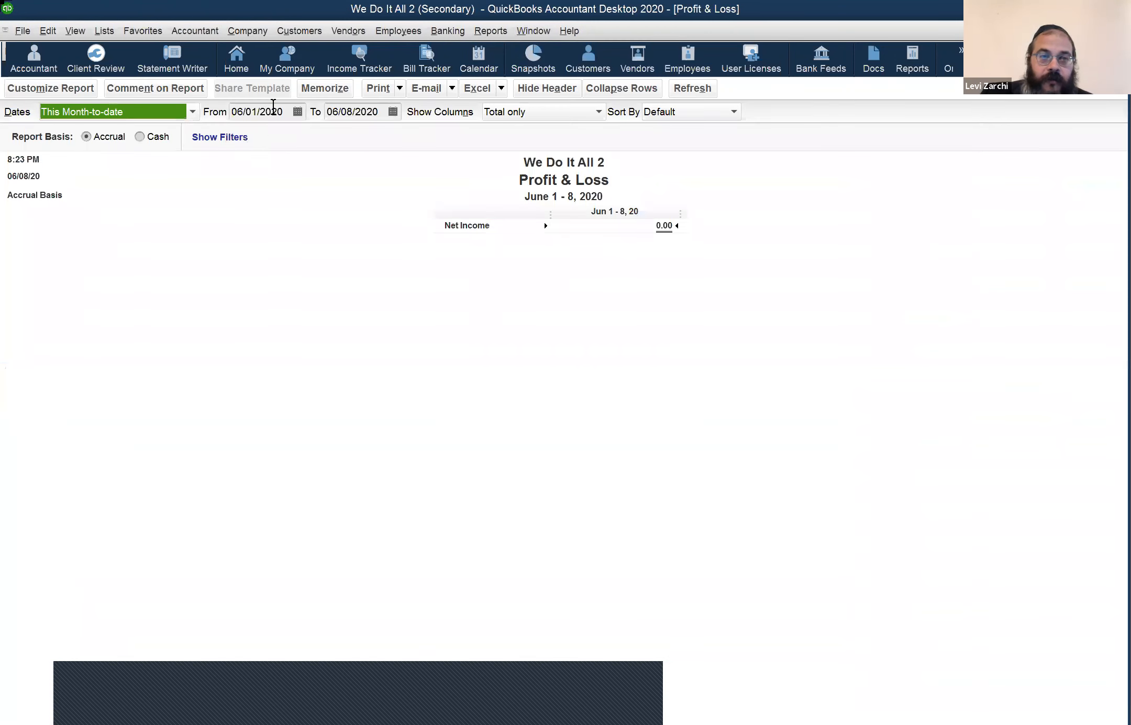
pyautogui.press('y')
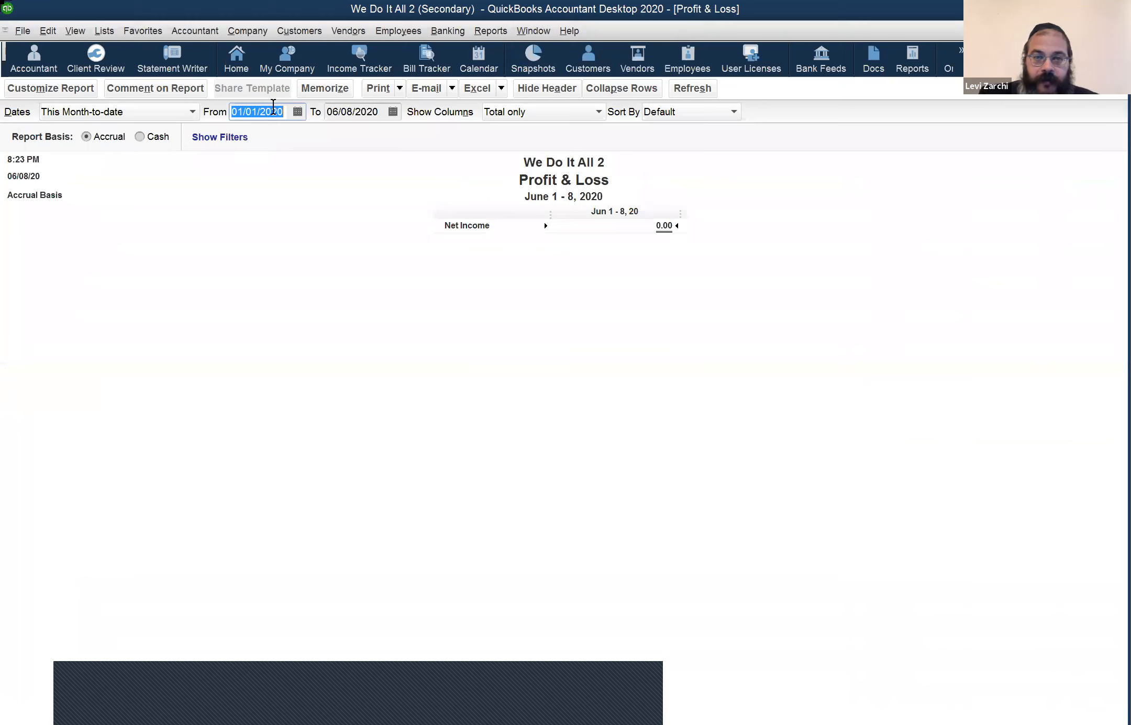
pyautogui.press('Tab')
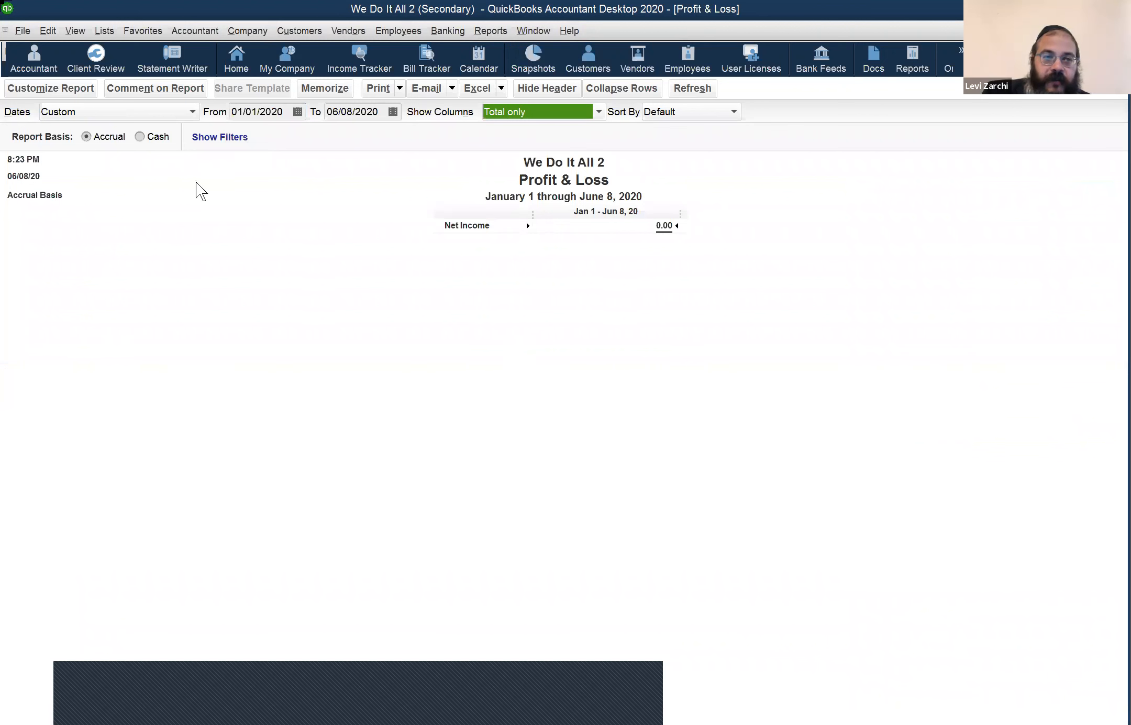
pyautogui.hotkey('ctrl', 'a')
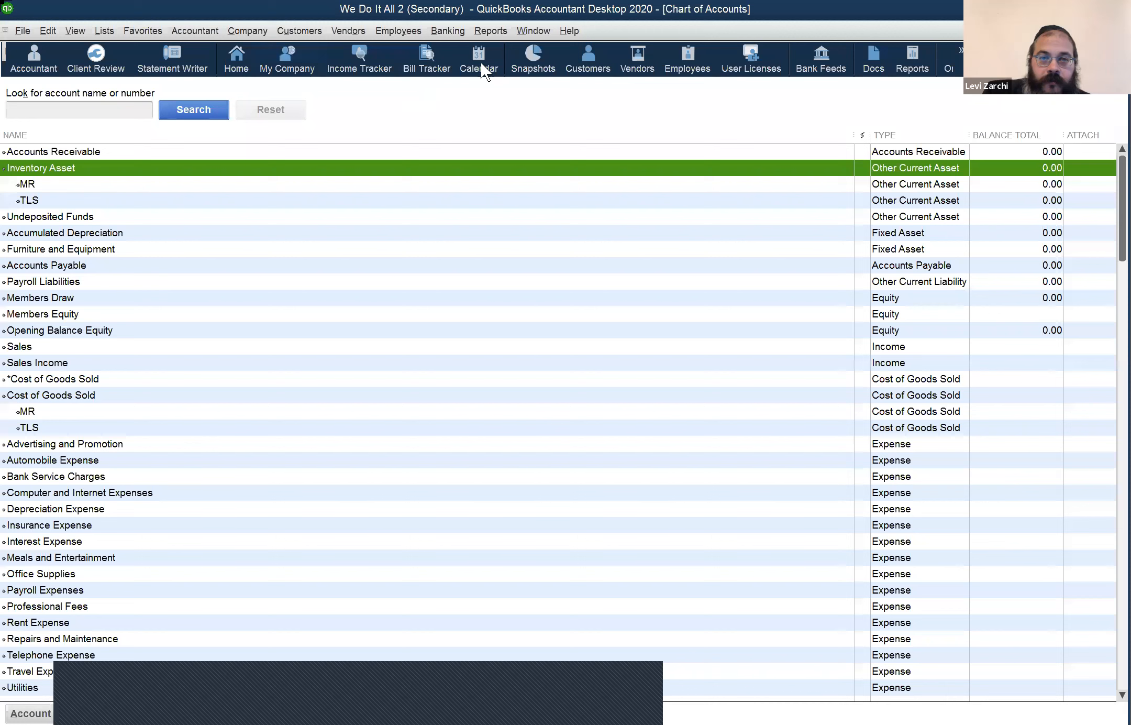
# Step: Open the Customer, Vendor and Employee Centers in turn from the icon bar
pyautogui.click(571, 69)
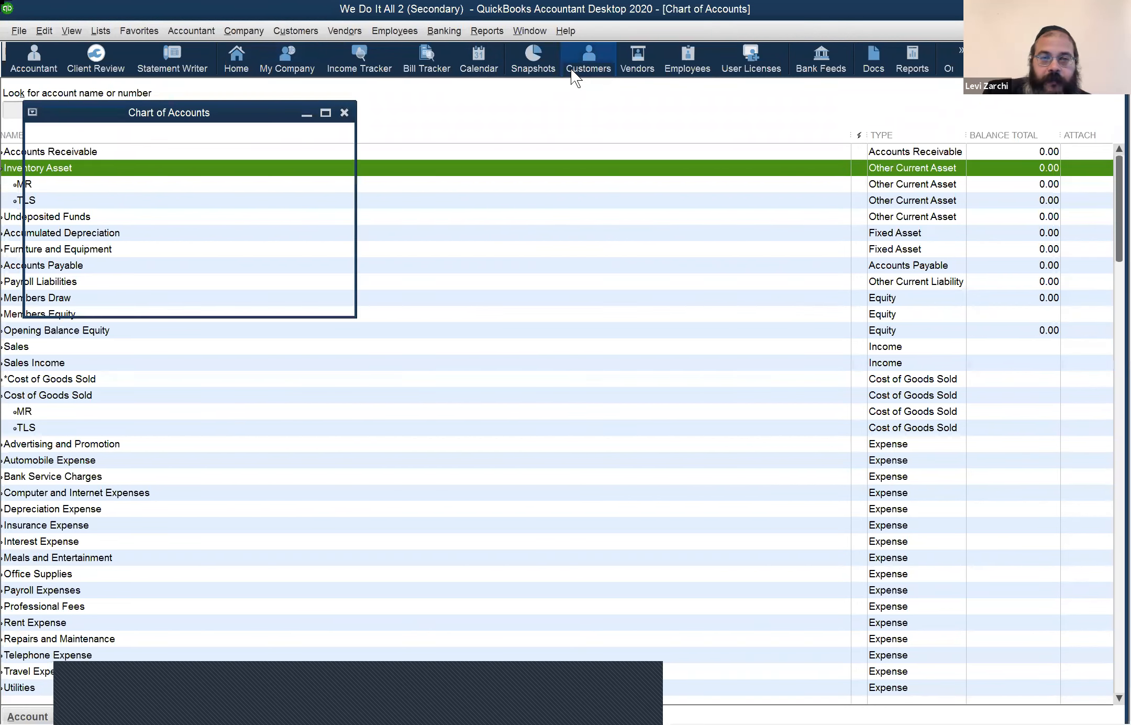
pyautogui.click(634, 61)
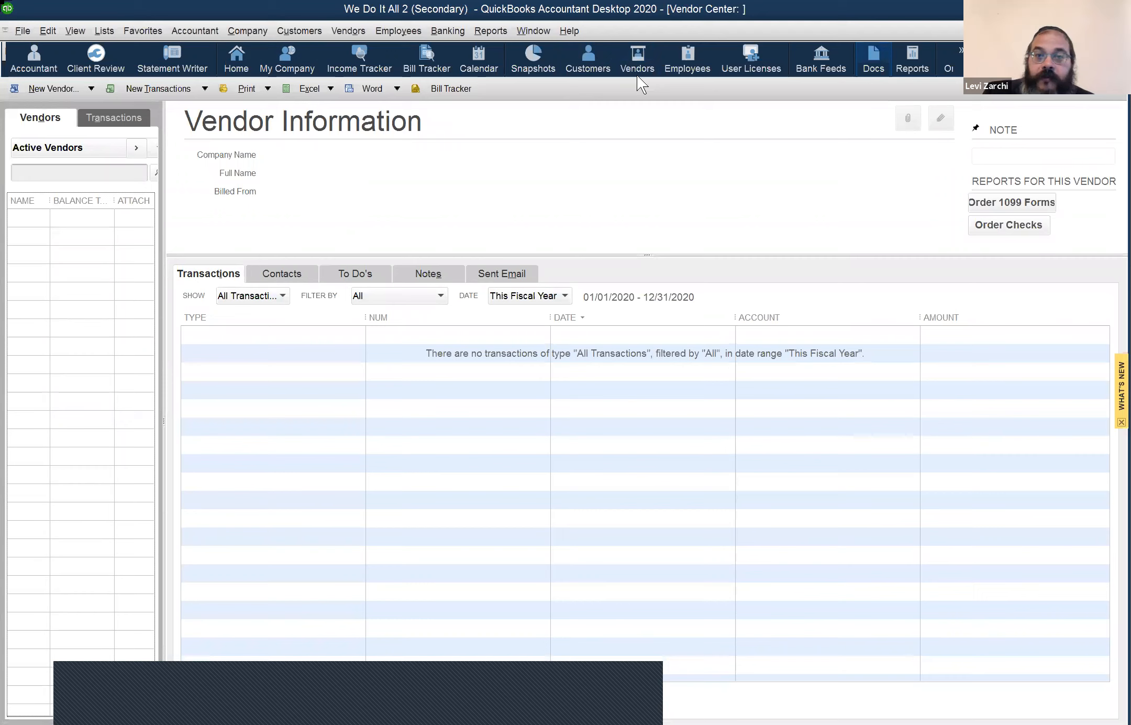
pyautogui.click(678, 71)
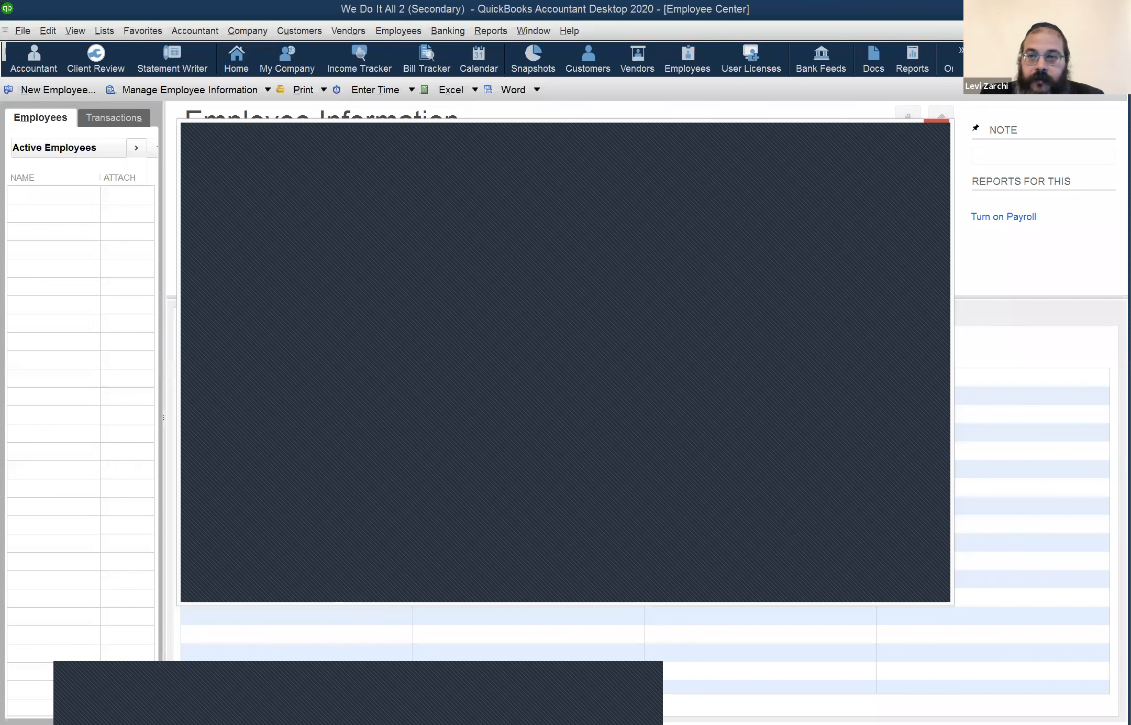
# Step: Close the dialog over the Employee Center and confirm exiting QuickBooks Desktop
pyautogui.click(937, 126)
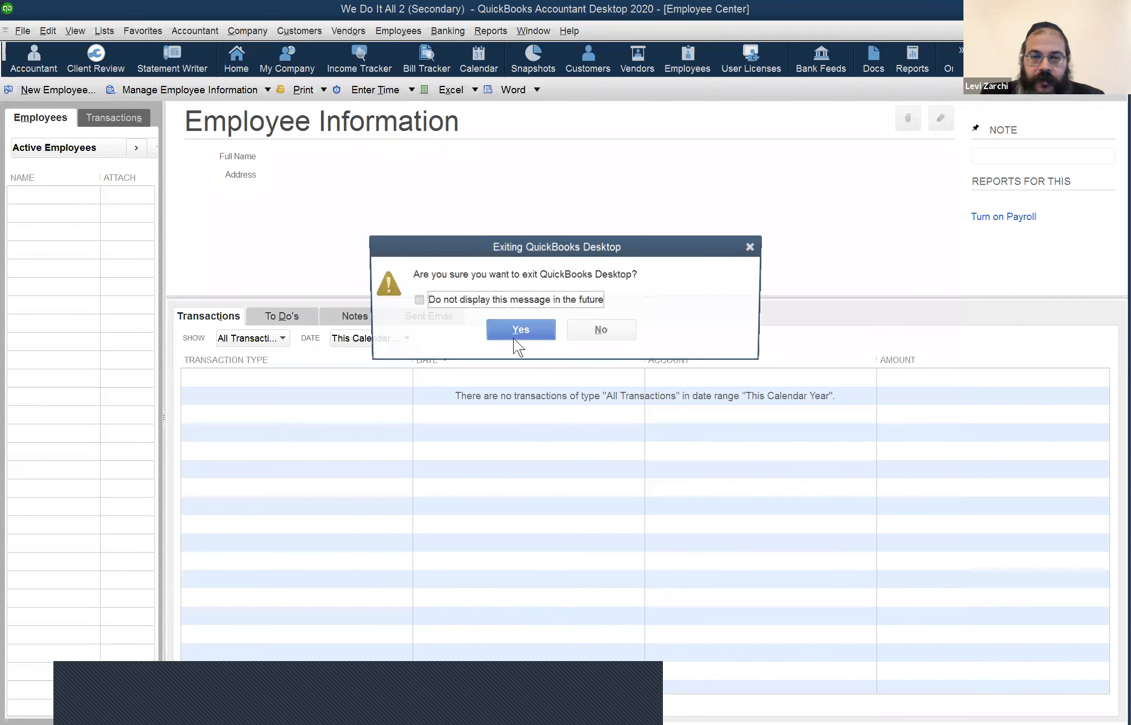
pyautogui.click(513, 338)
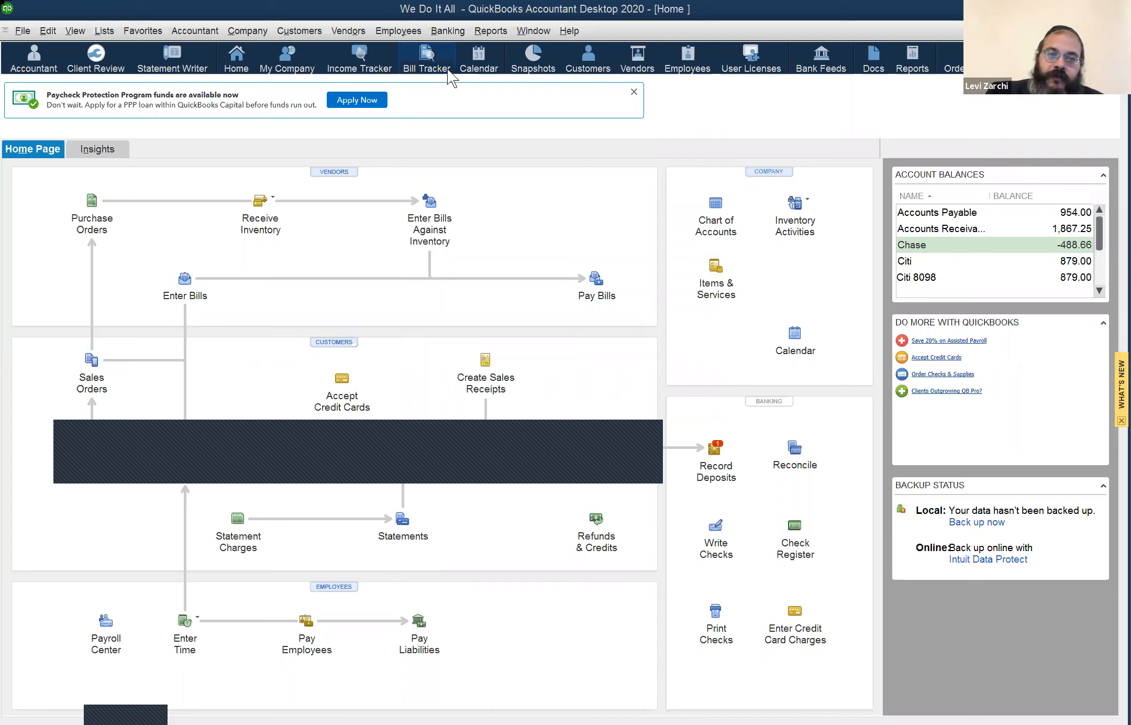
# Step: Open the Customer Center, review customers owing 1,352.25 and 300.00, then open the File menu
pyautogui.click(478, 63)
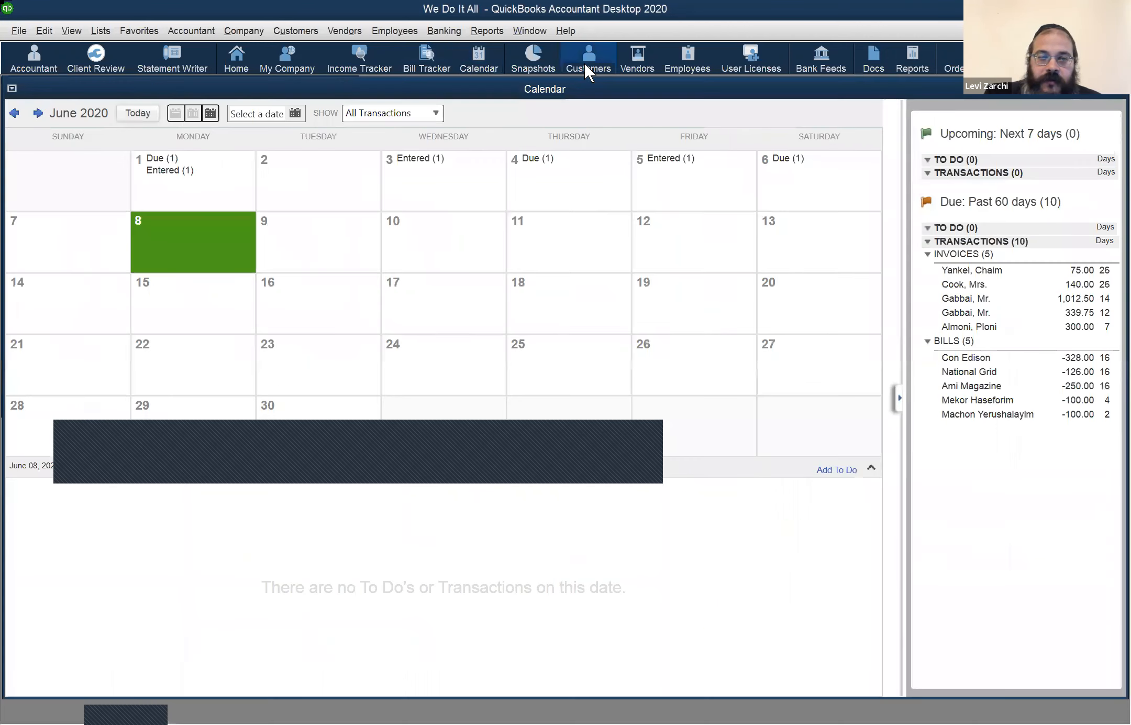
pyautogui.click(585, 65)
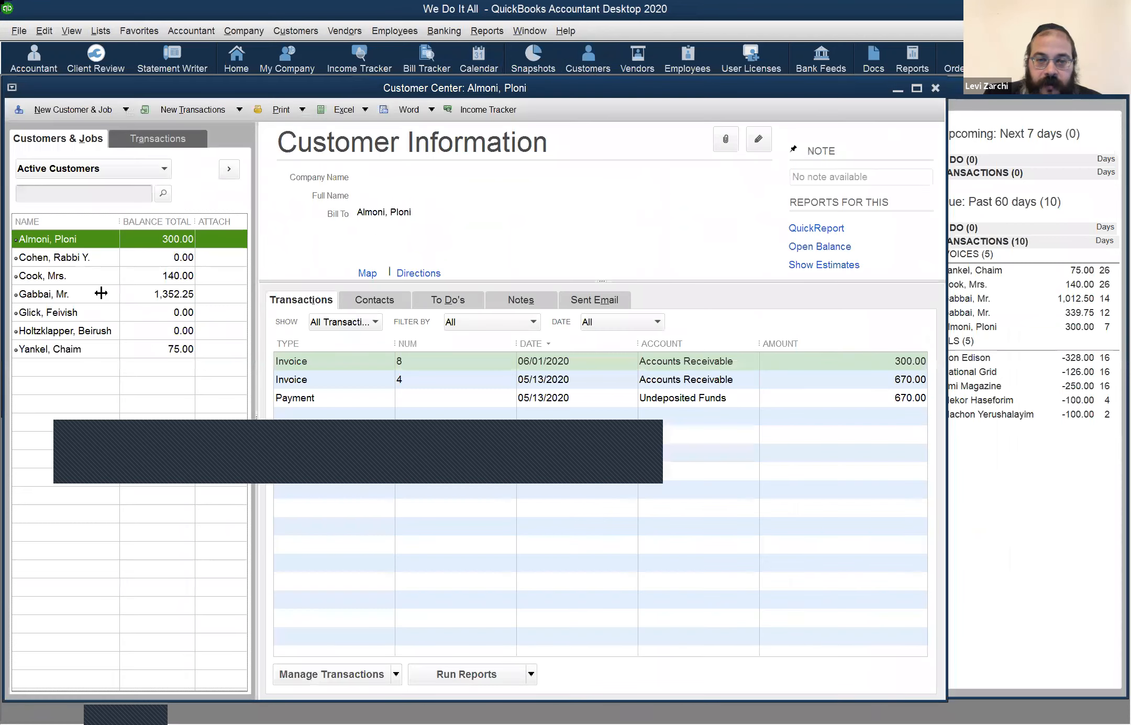
pyautogui.click(101, 293)
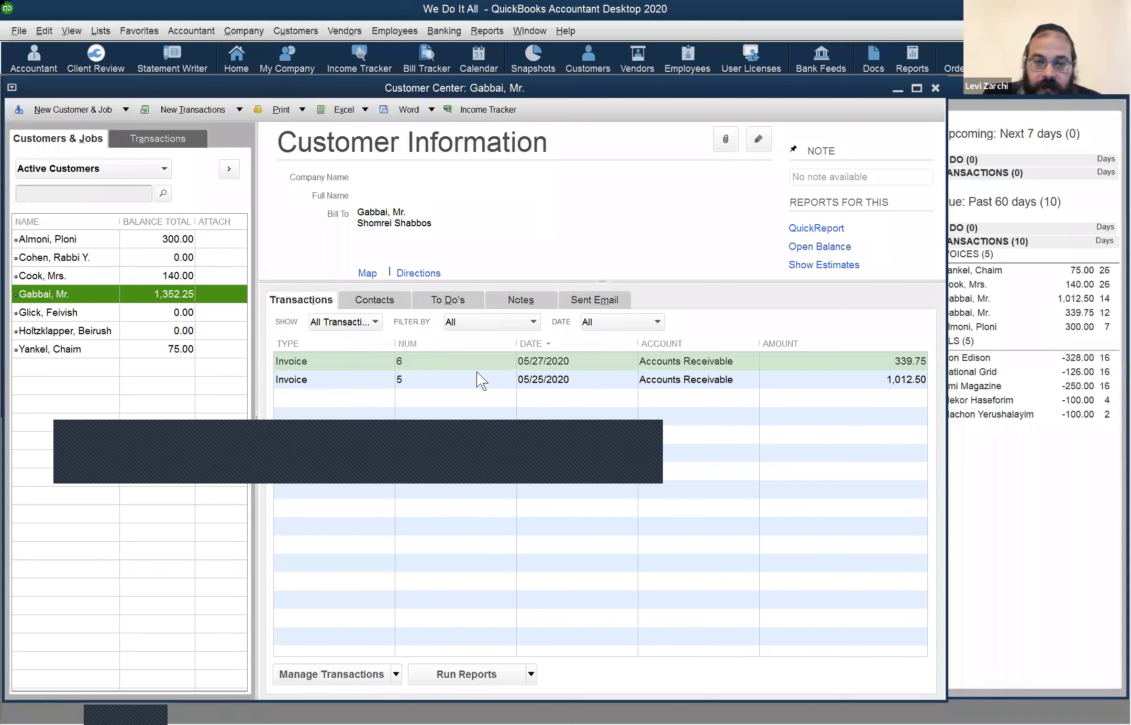
pyautogui.click(463, 362)
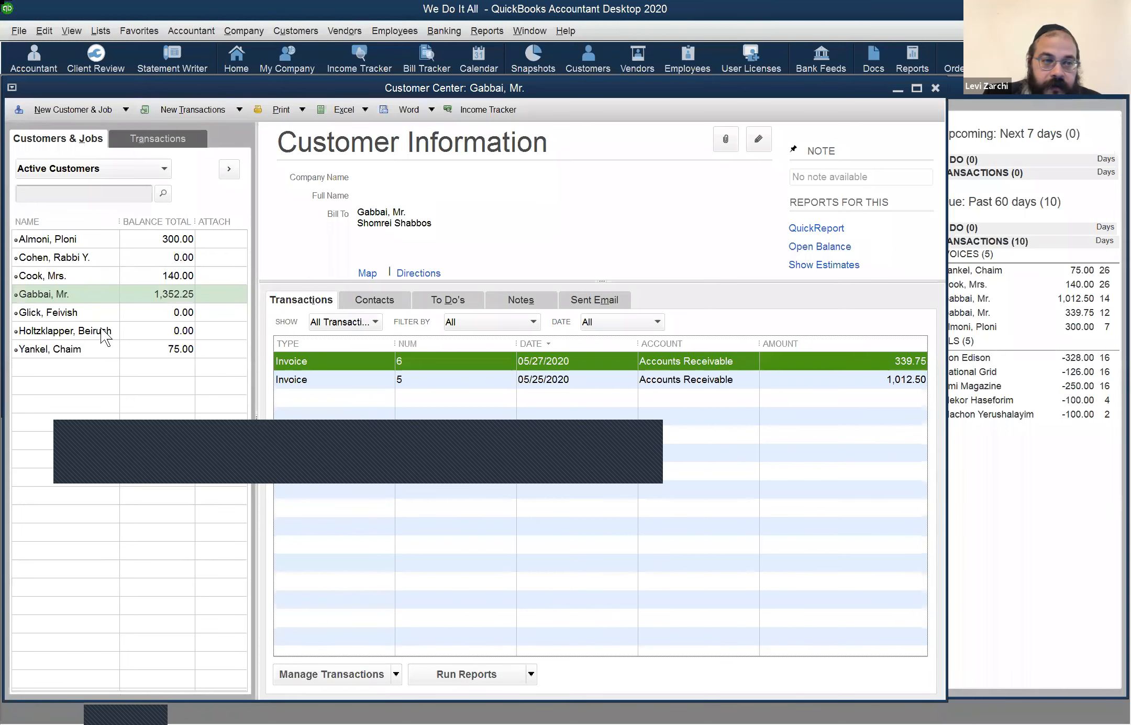
pyautogui.click(103, 239)
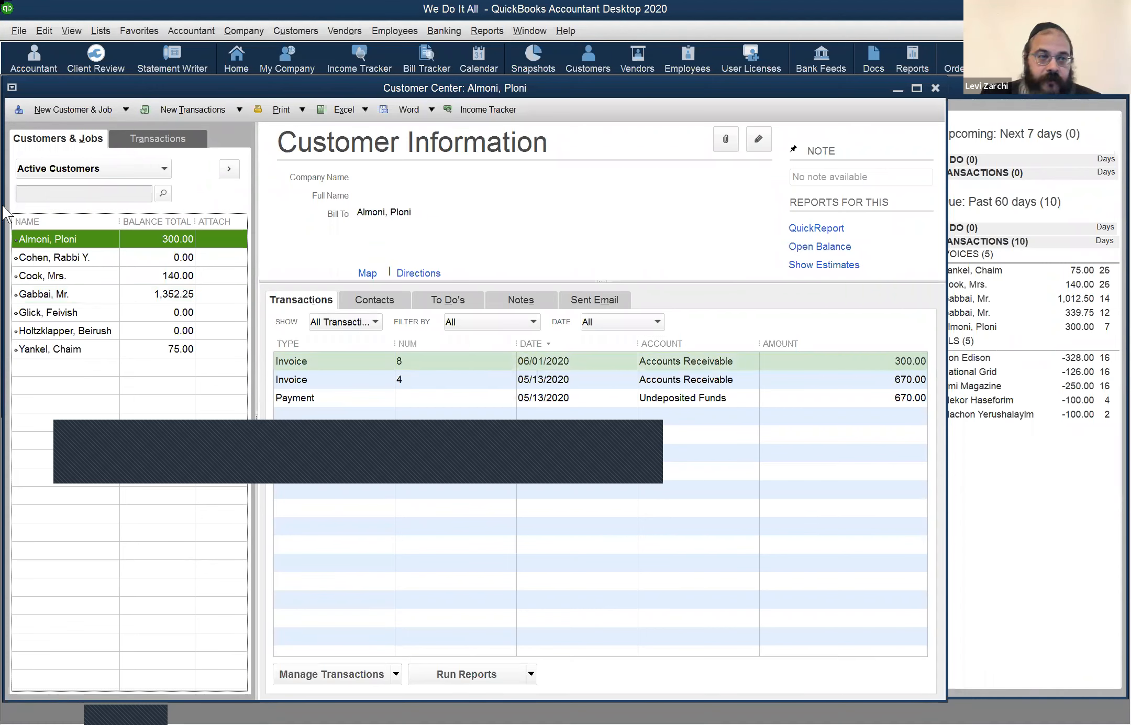
pyautogui.click(55, 264)
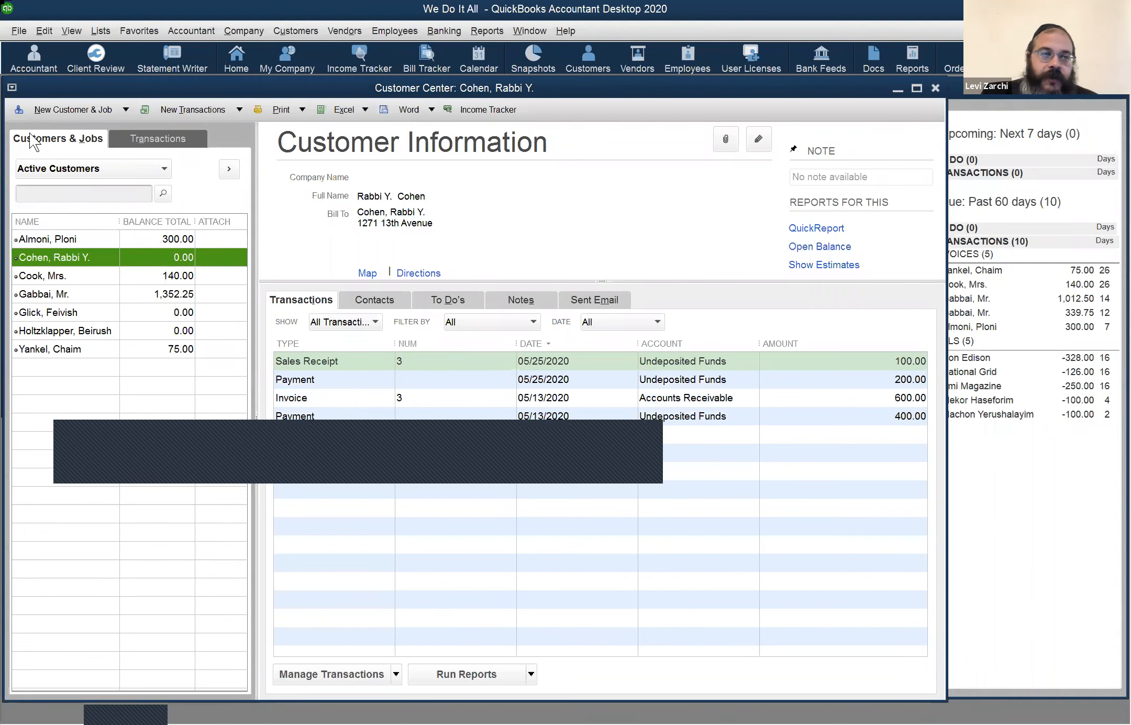
pyautogui.click(19, 33)
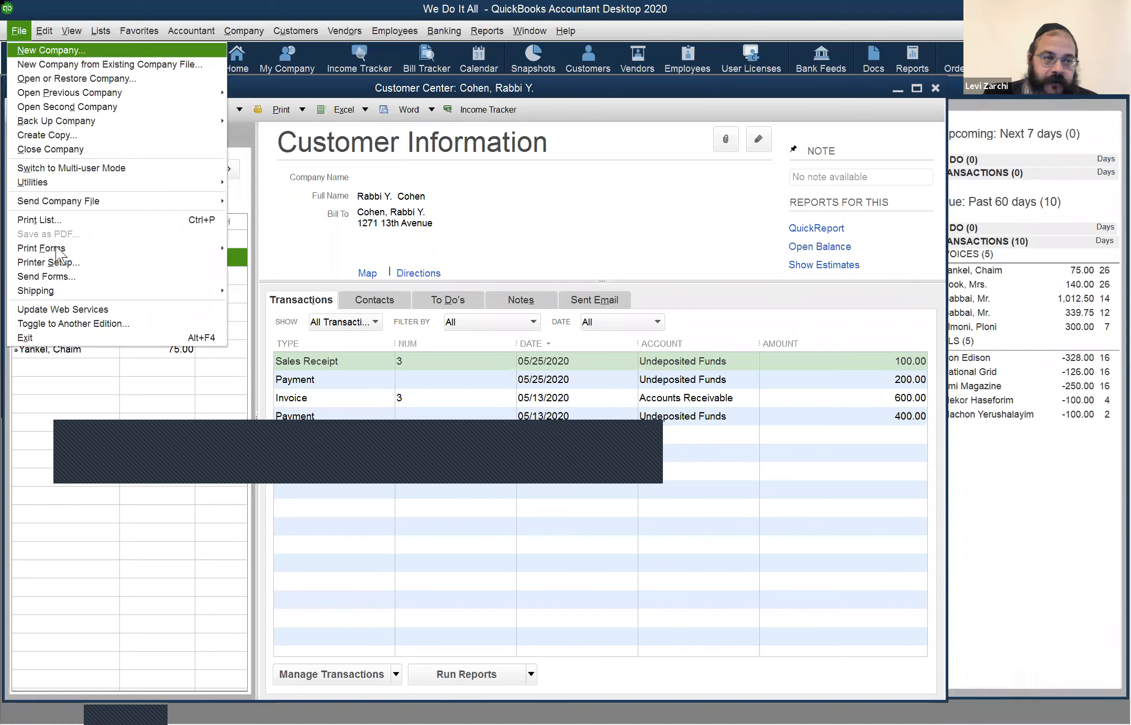
# Step: Check the empty Send Forms queue and the calendar, closing each
pyautogui.click(58, 276)
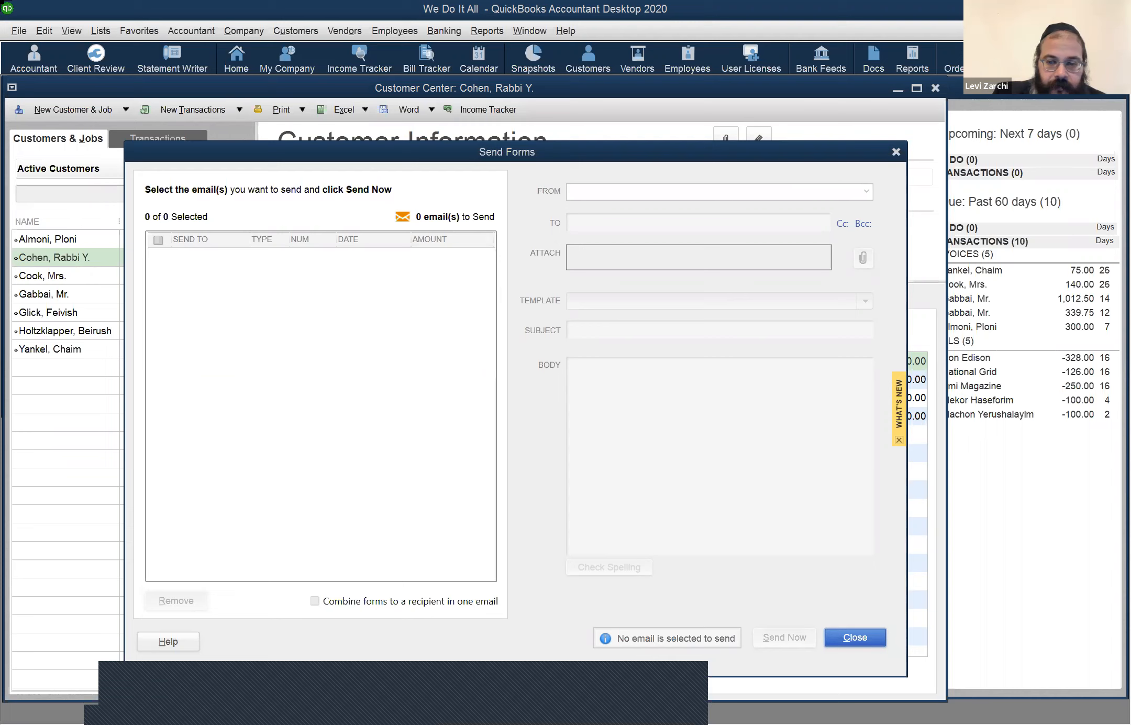
pyautogui.click(856, 637)
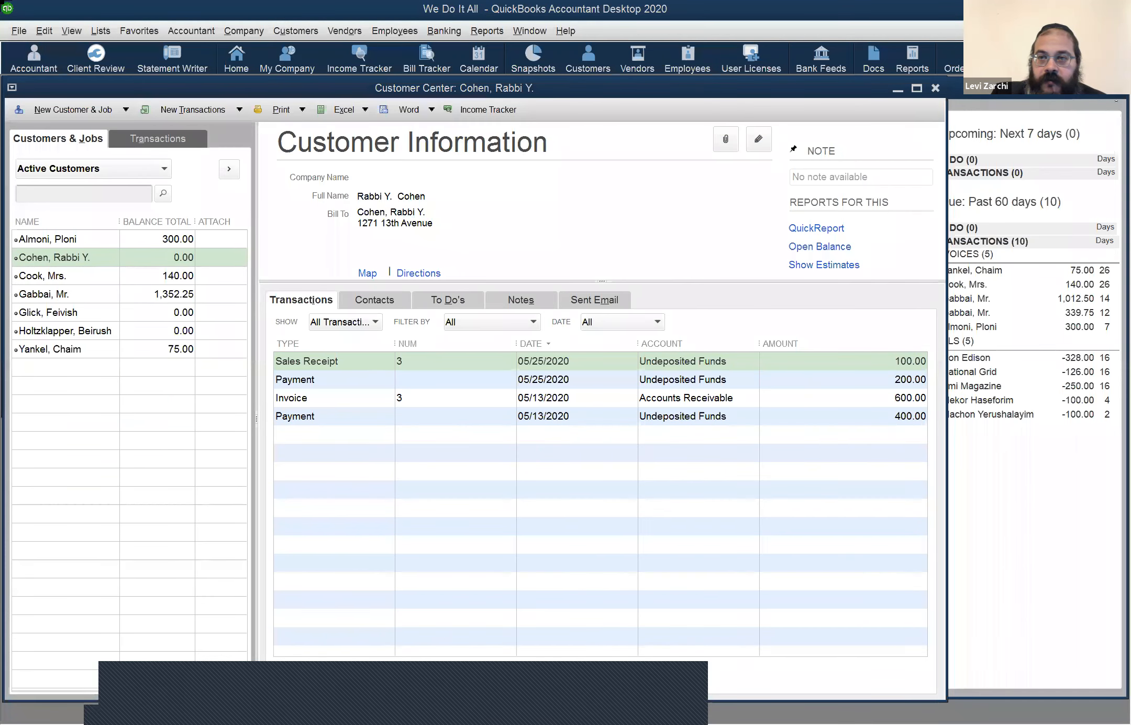
pyautogui.click(1092, 109)
pyautogui.press('Escape')
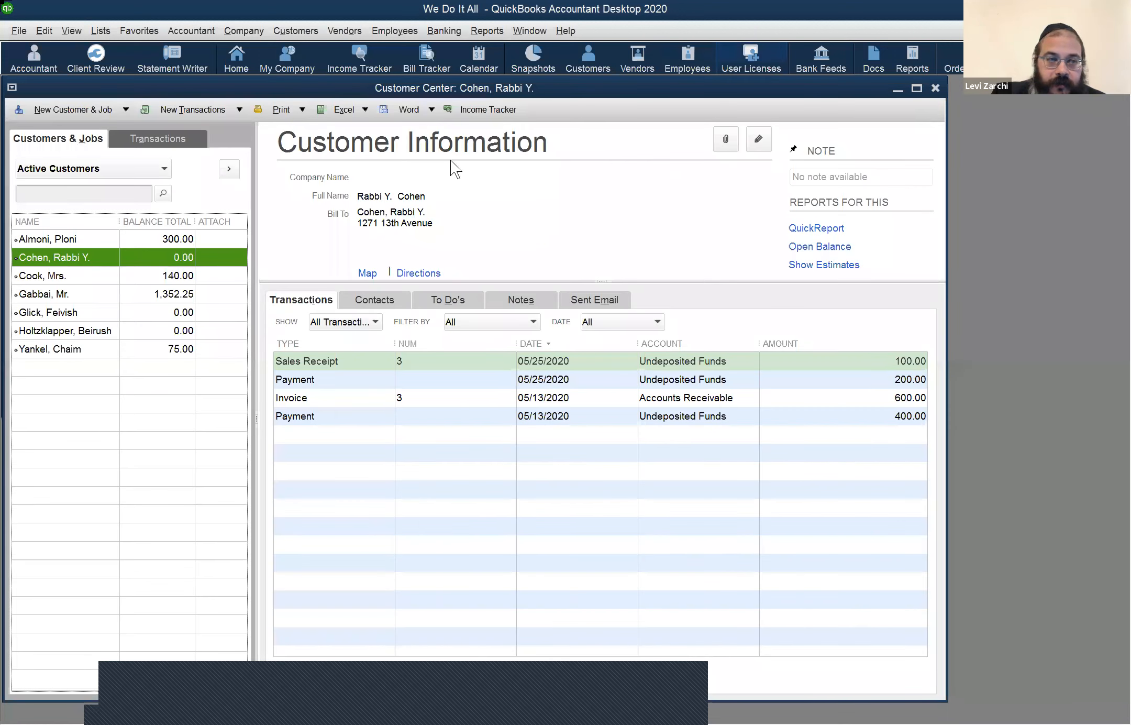
# Step: Open invoice 5 (1,012.50) for the customer owing 1,352.25 and maximize the invoice window
pyautogui.click(43, 296)
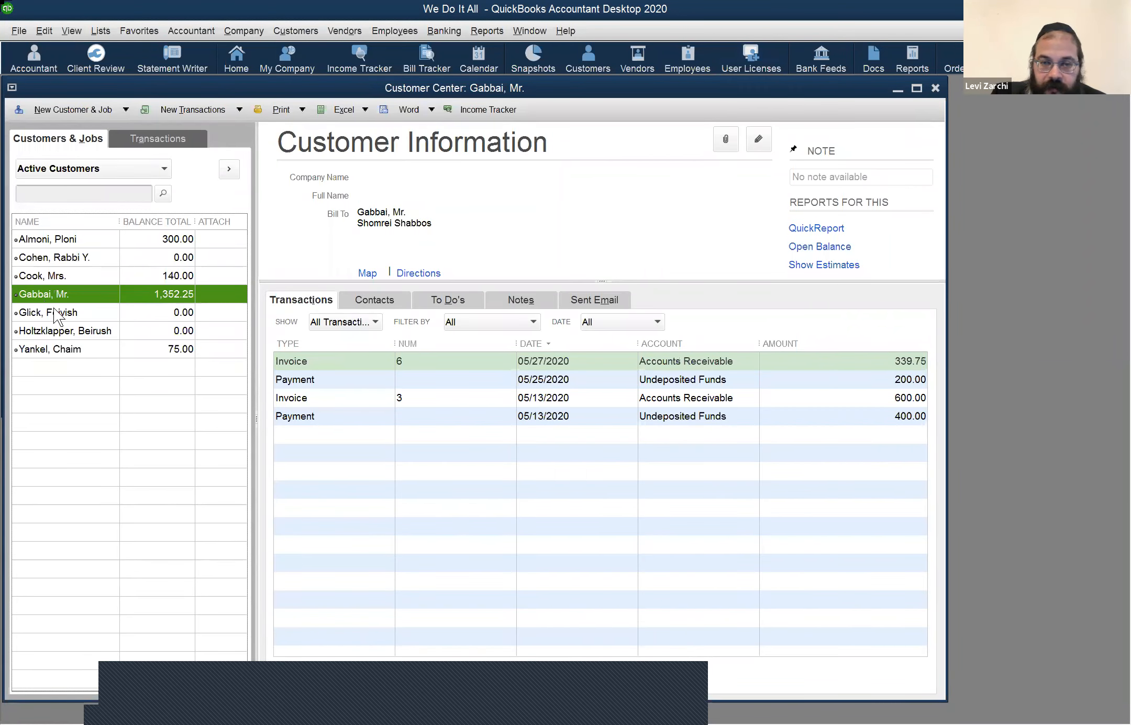
pyautogui.doubleClick(478, 380)
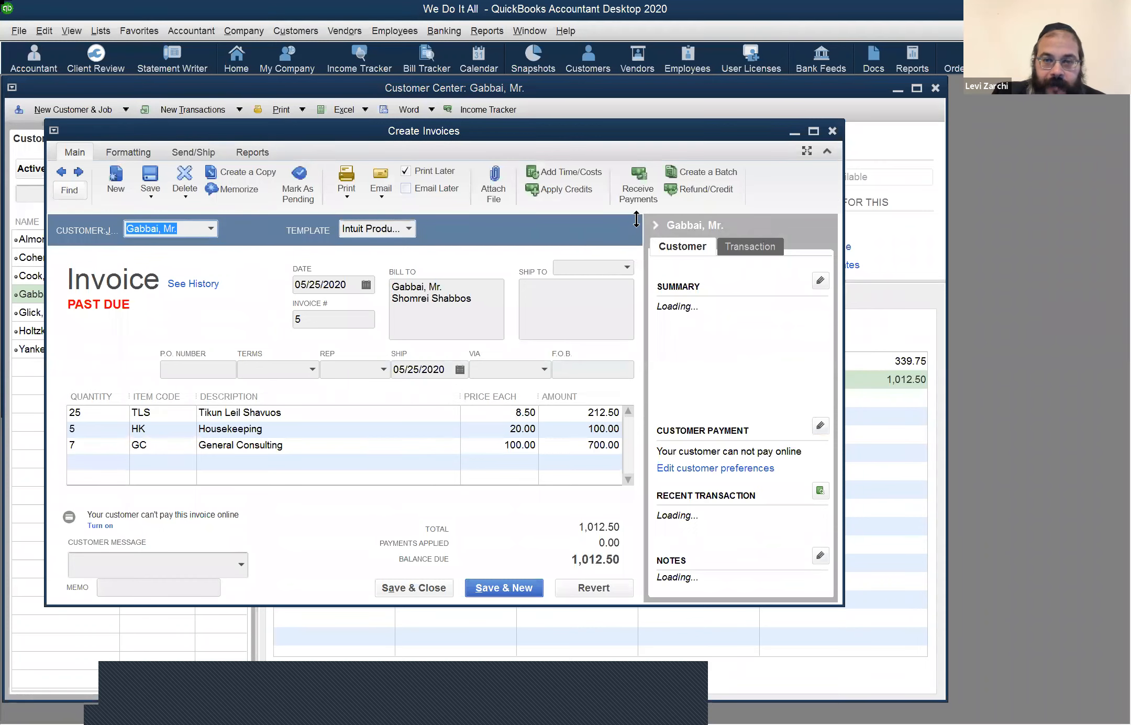
pyautogui.click(816, 130)
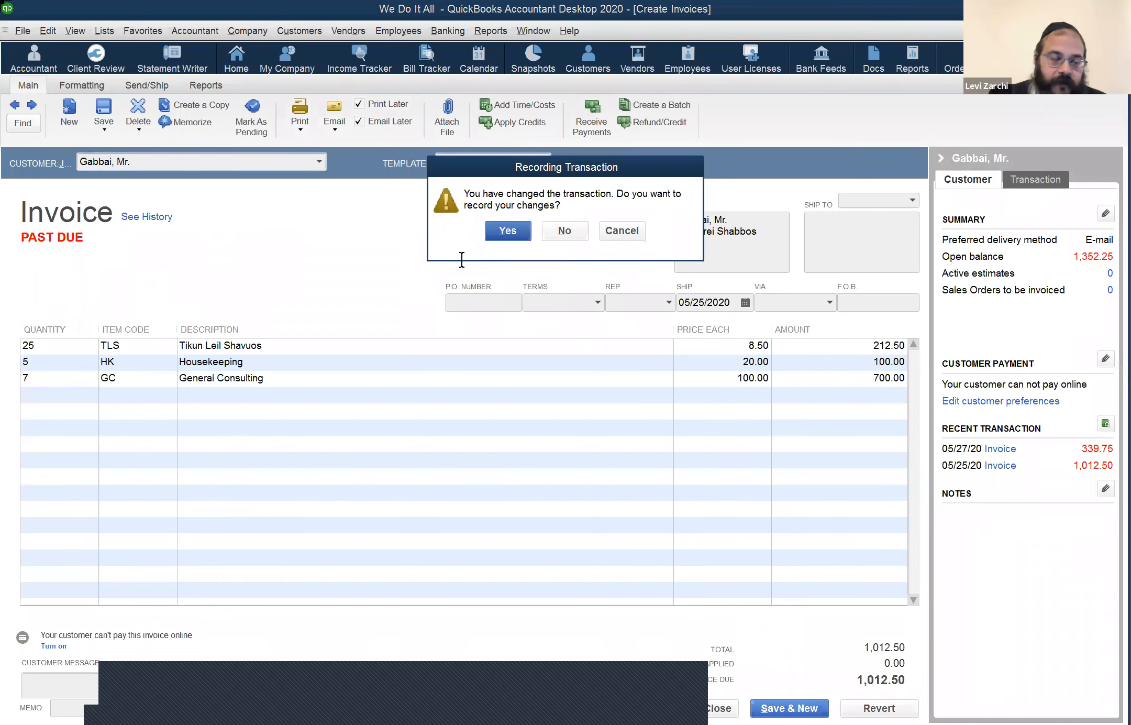
# Step: Record the invoice change and enter the customer's e-mail address in the missing-information dialog
pyautogui.press('Return')
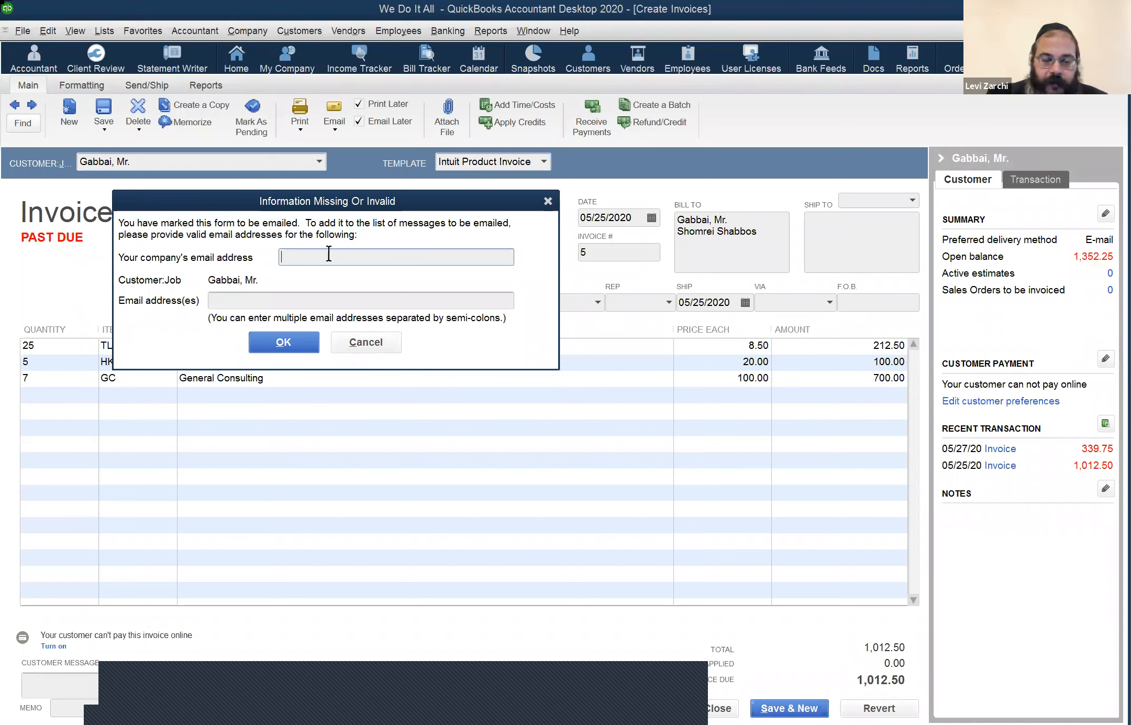
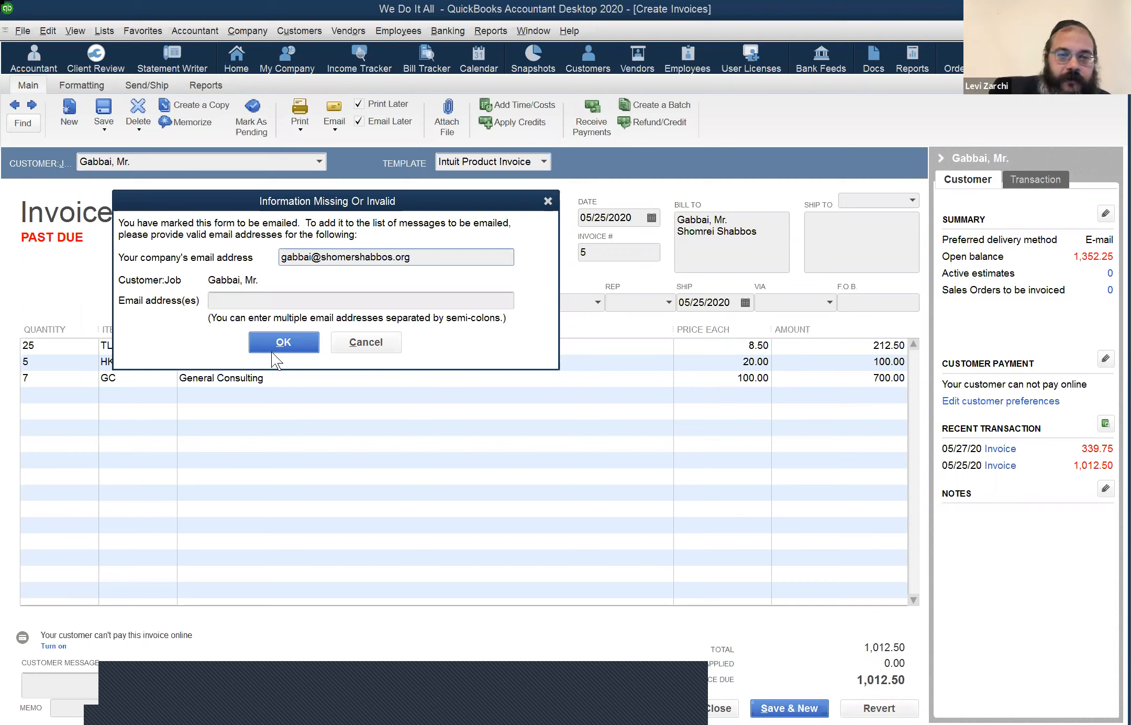
pyautogui.click(282, 343)
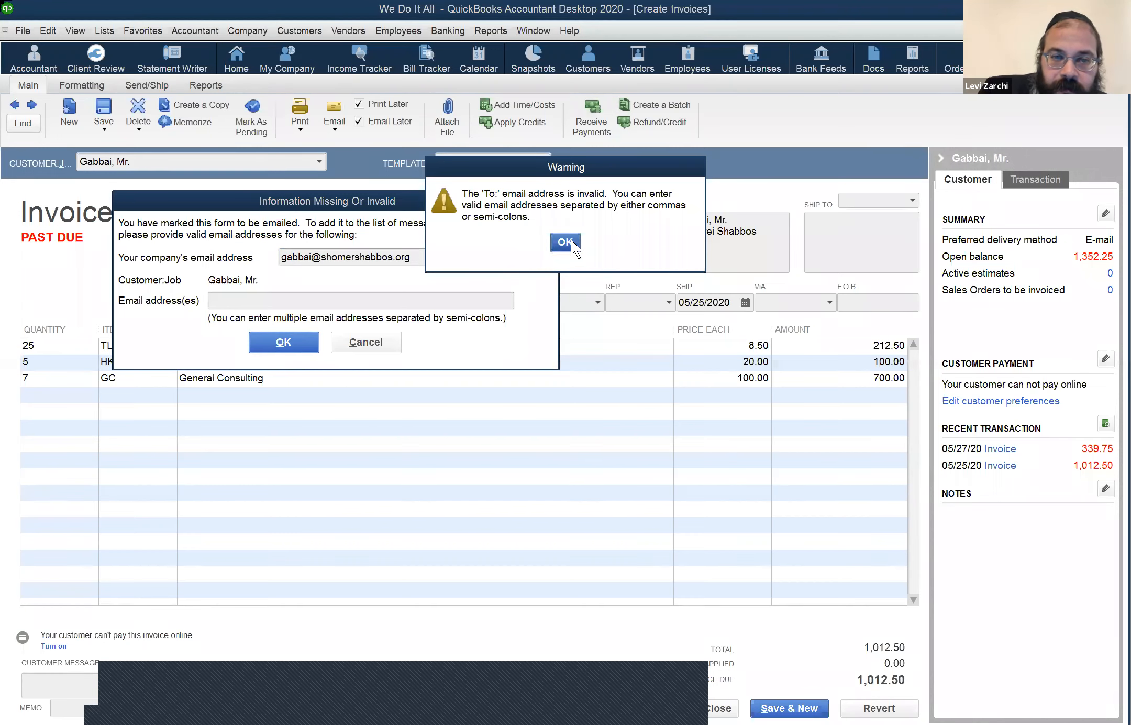
# Step: Move the customer's address from the company field into the customer e-mail field and resubmit
pyautogui.press('Return')
pyautogui.click(296, 256)
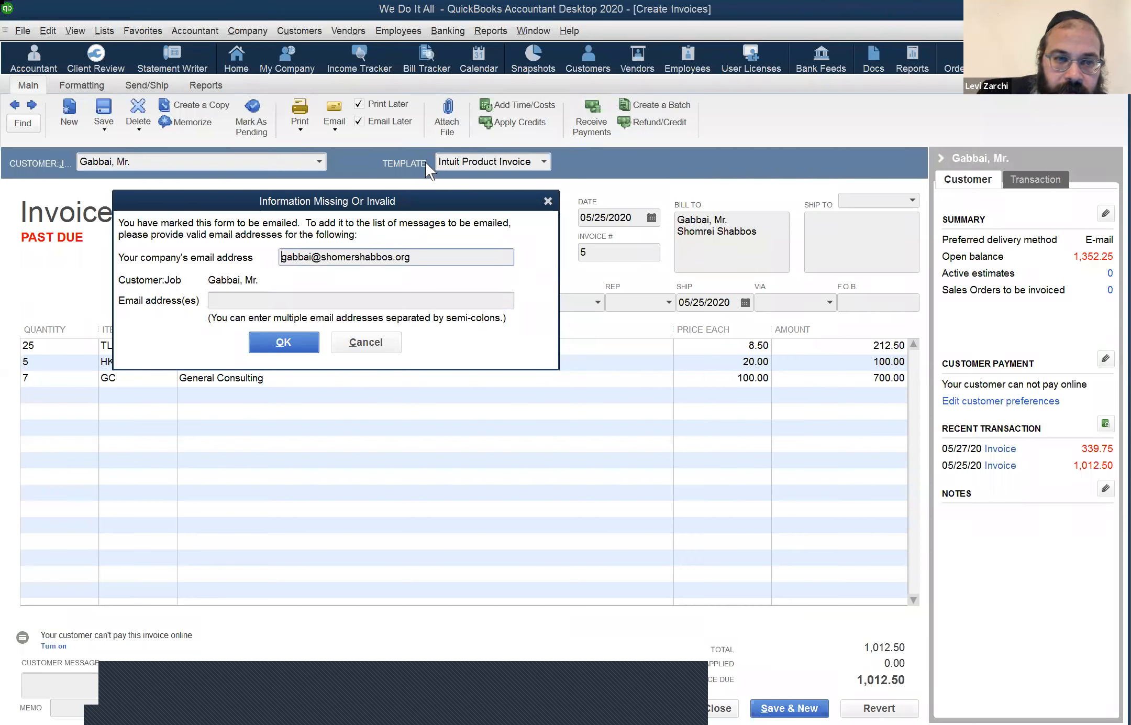
pyautogui.moveTo(482, 249); pyautogui.dragTo(3, 145)
pyautogui.hotkey('ctrl', 'c')
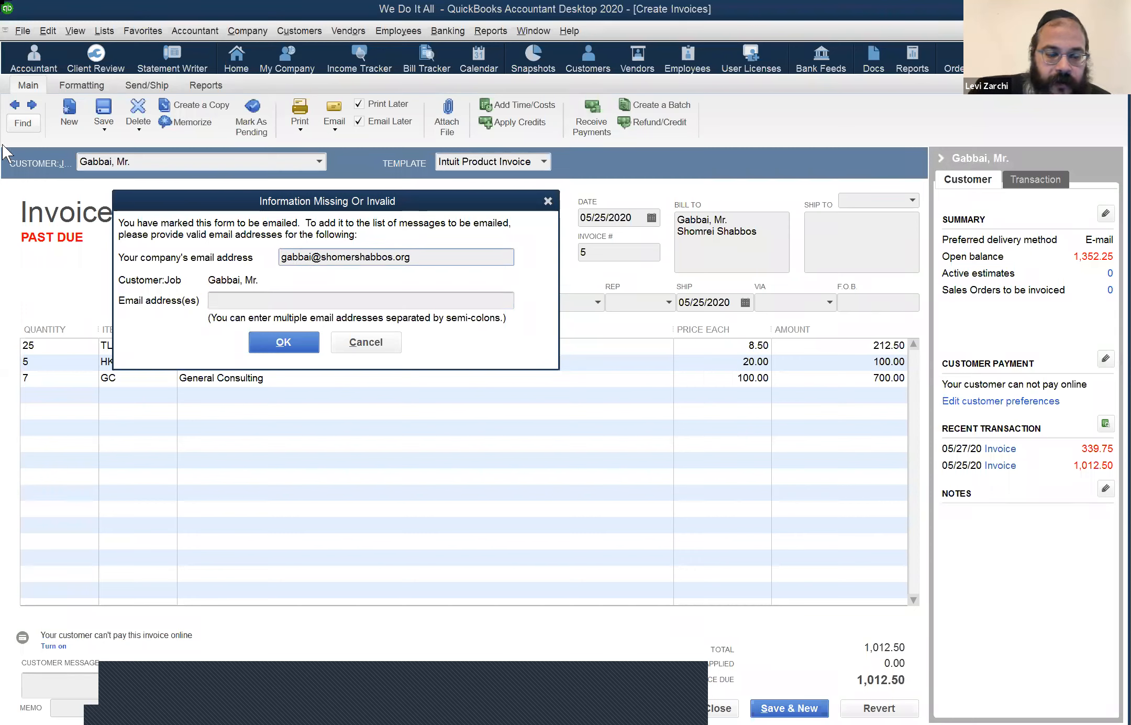
pyautogui.press('BackSpace')
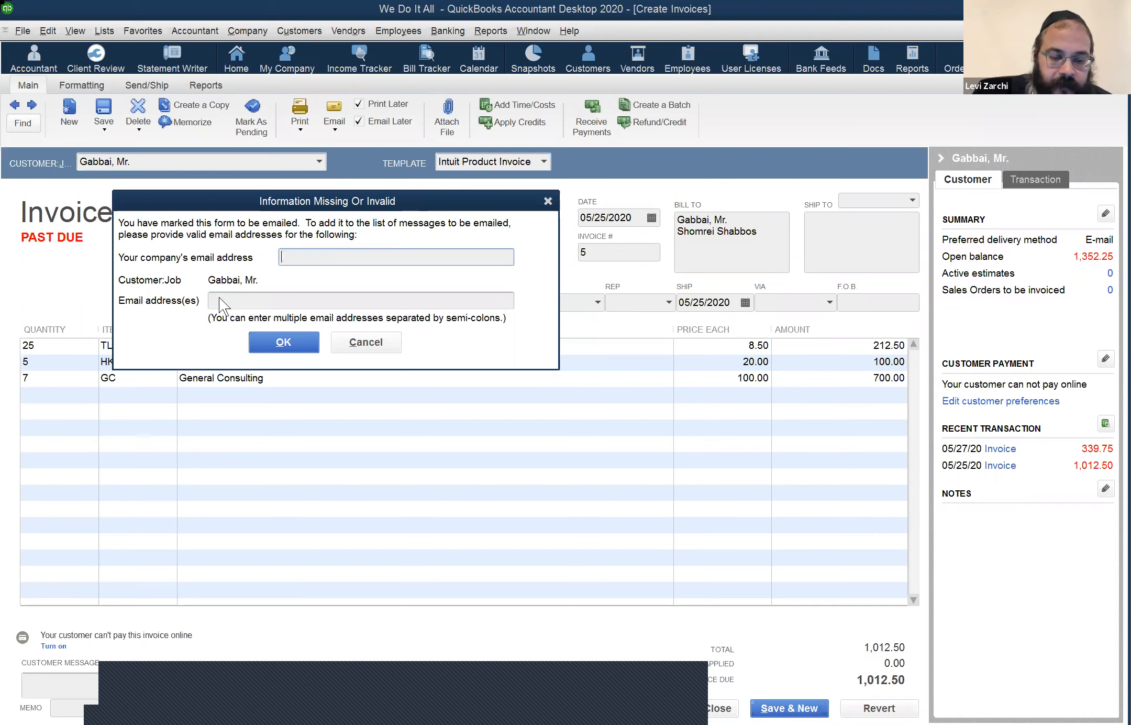
pyautogui.click(219, 297)
pyautogui.hotkey('ctrl', 'v')
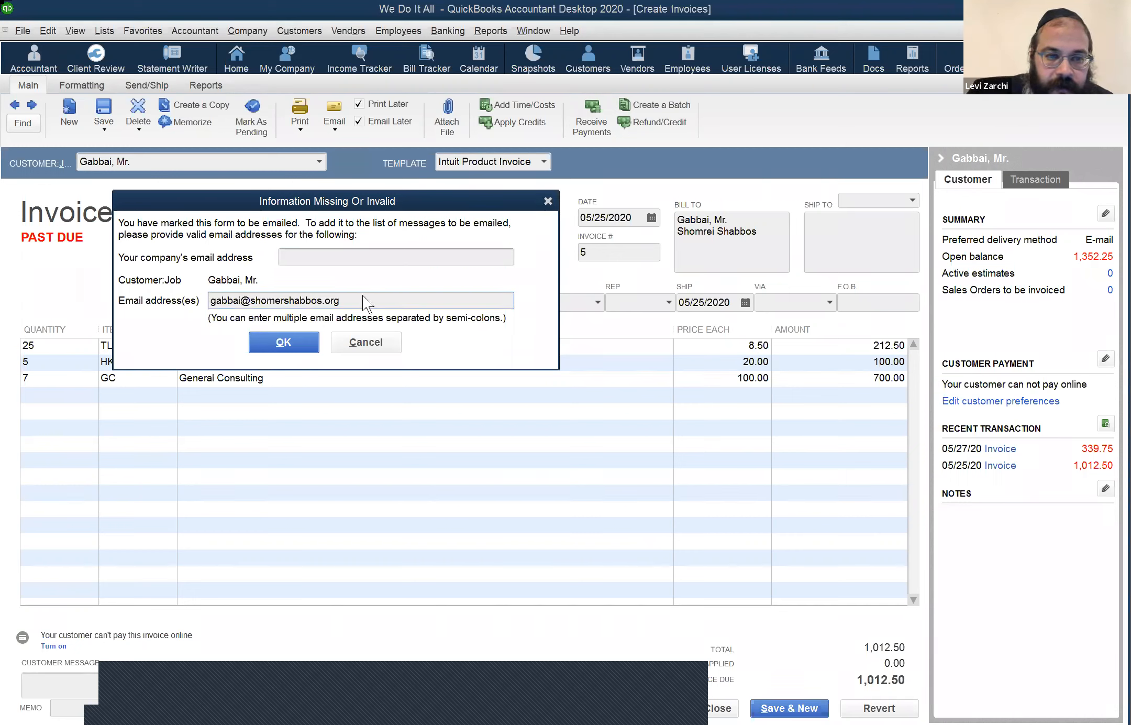
pyautogui.click(283, 342)
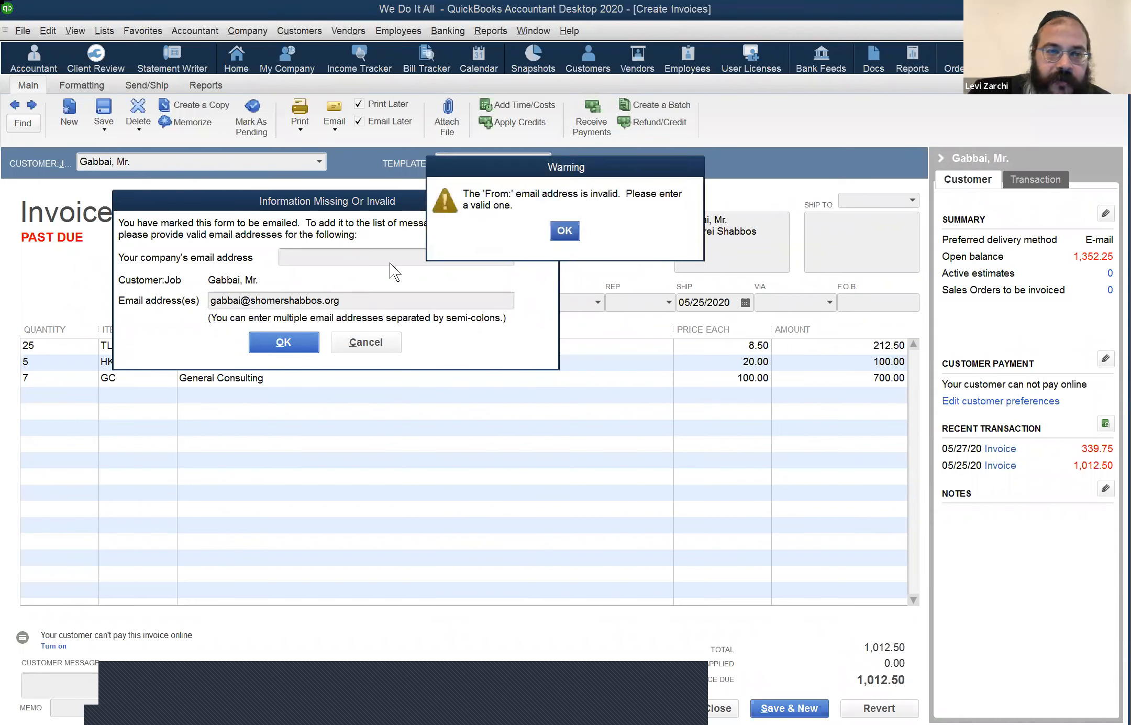
pyautogui.press('Return')
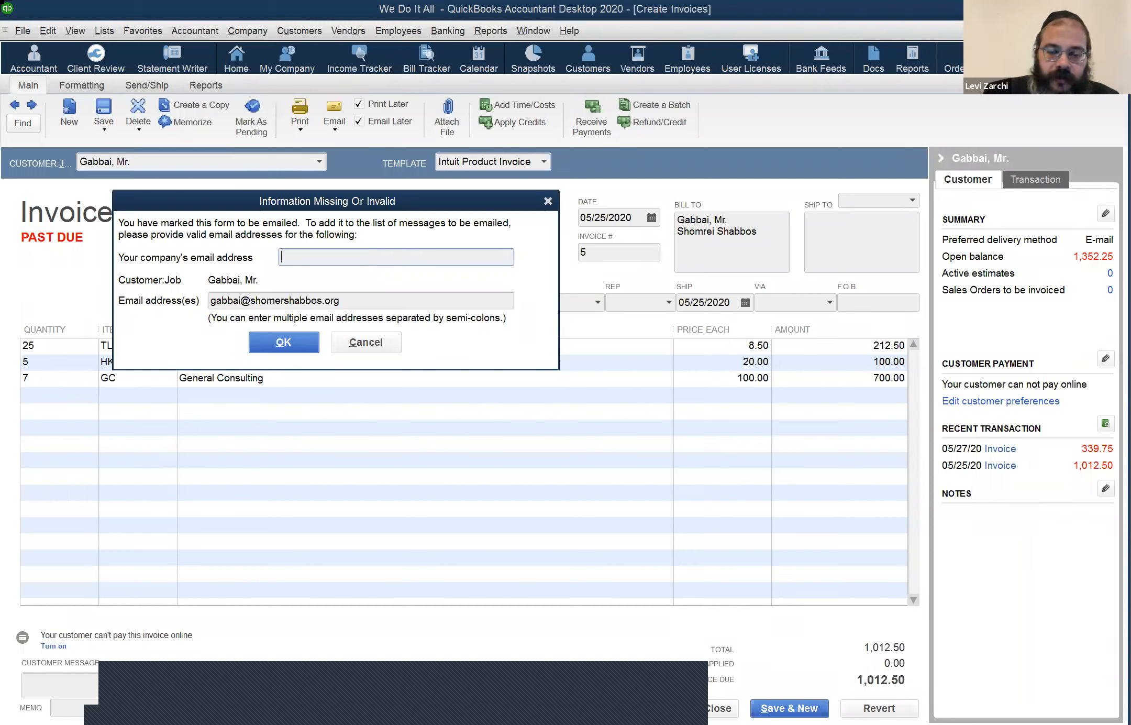
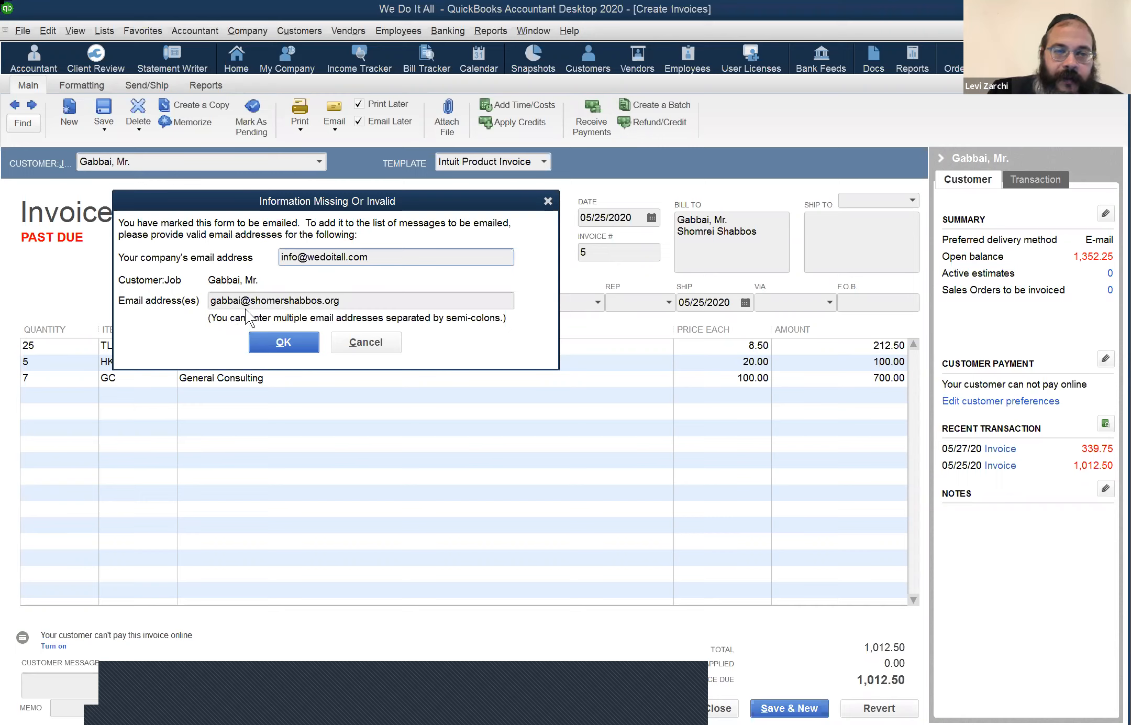
# Step: Enter the company's e-mail address, confirm both addresses, and skip the spelling check
pyautogui.click(296, 344)
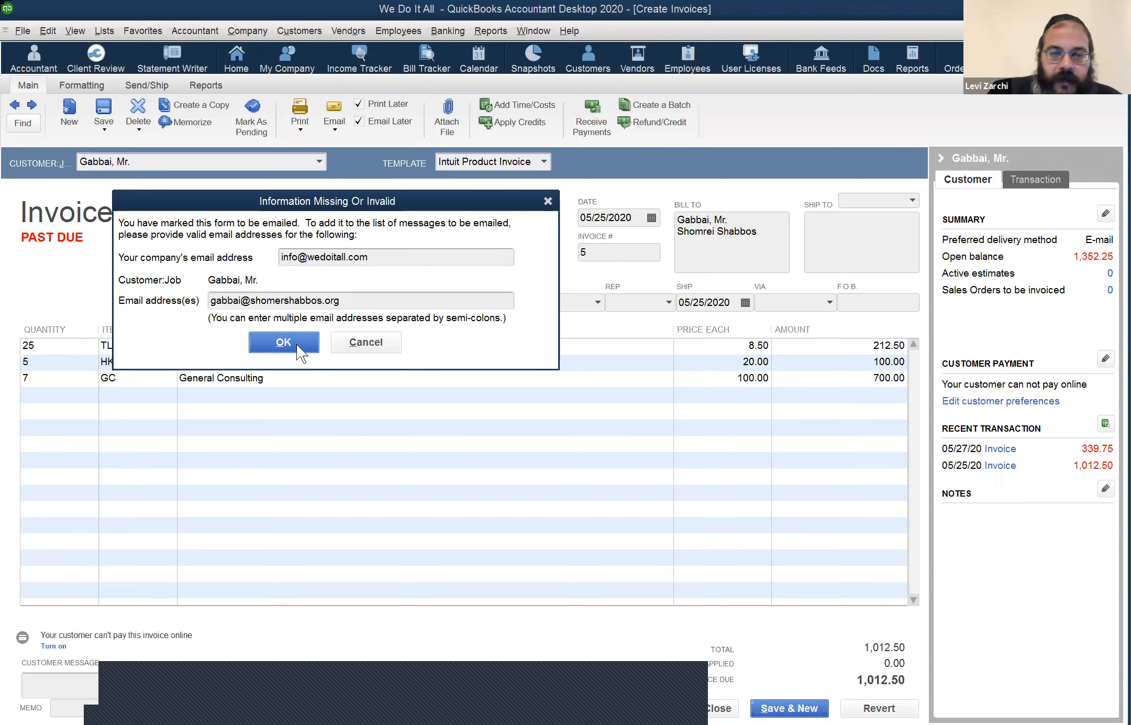
pyautogui.click(675, 419)
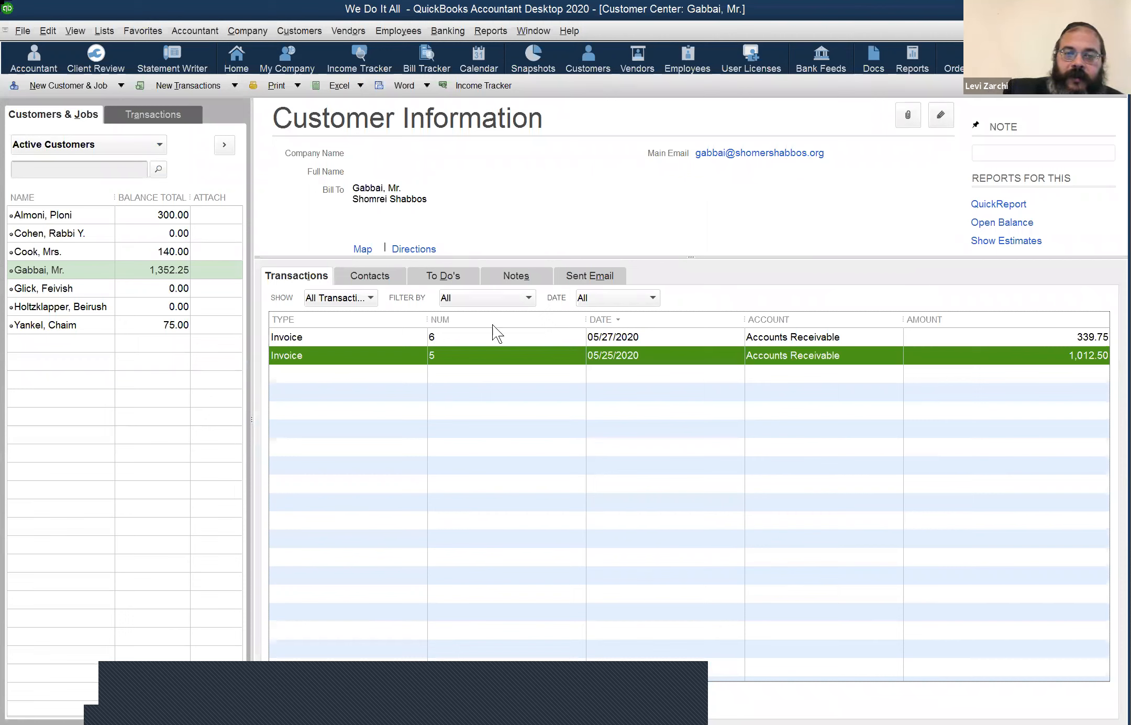
pyautogui.click(941, 115)
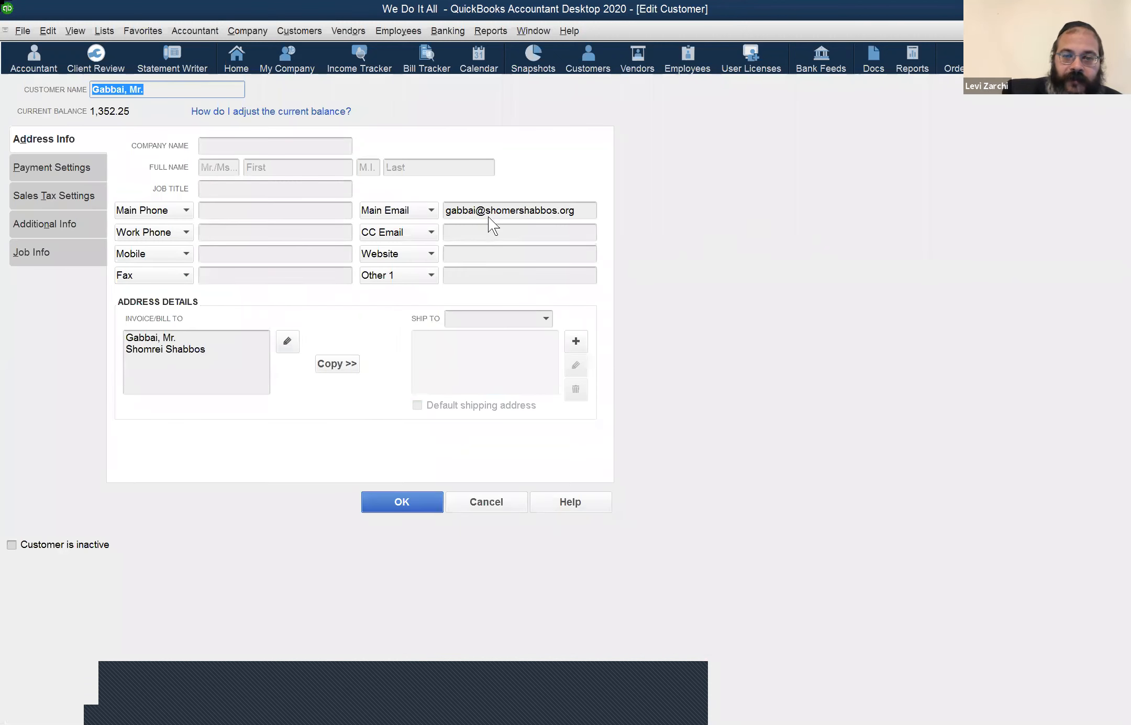
pyautogui.click(480, 500)
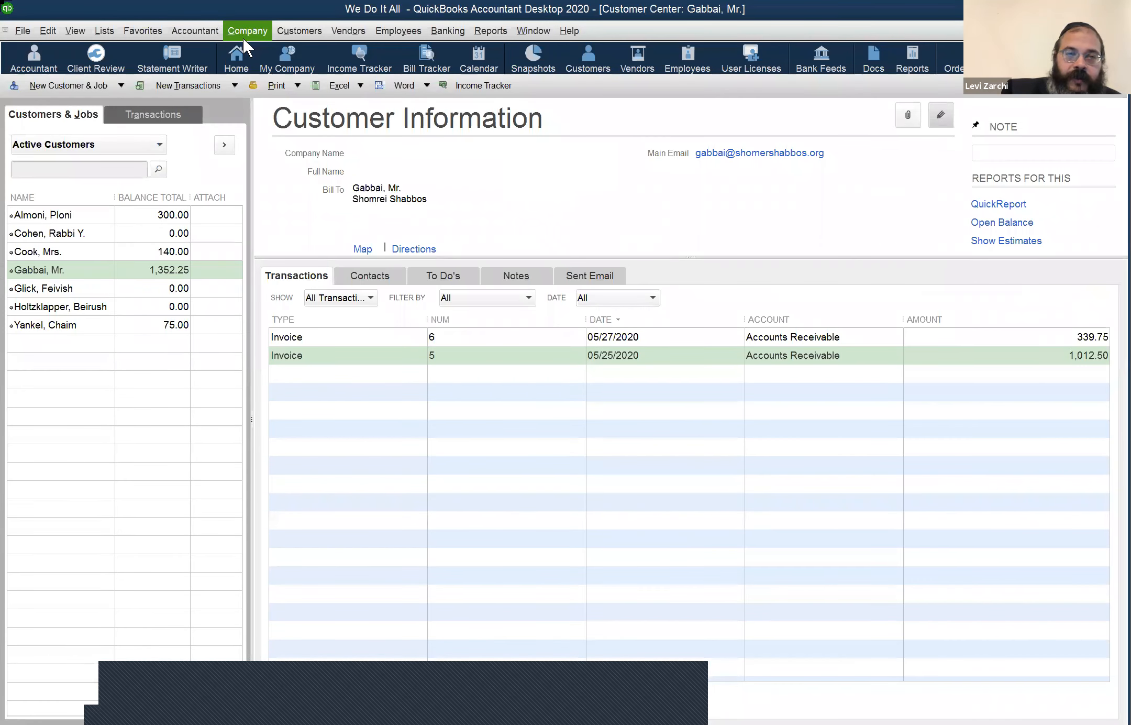
pyautogui.click(246, 36)
pyautogui.click(302, 131)
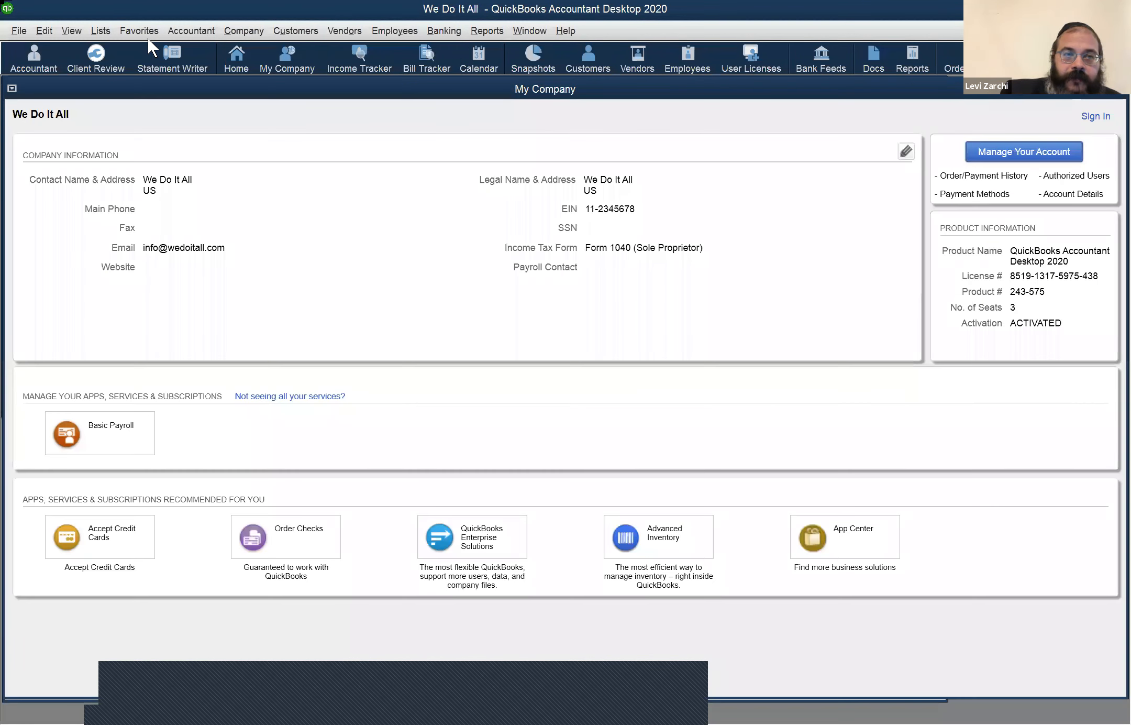
pyautogui.click(233, 32)
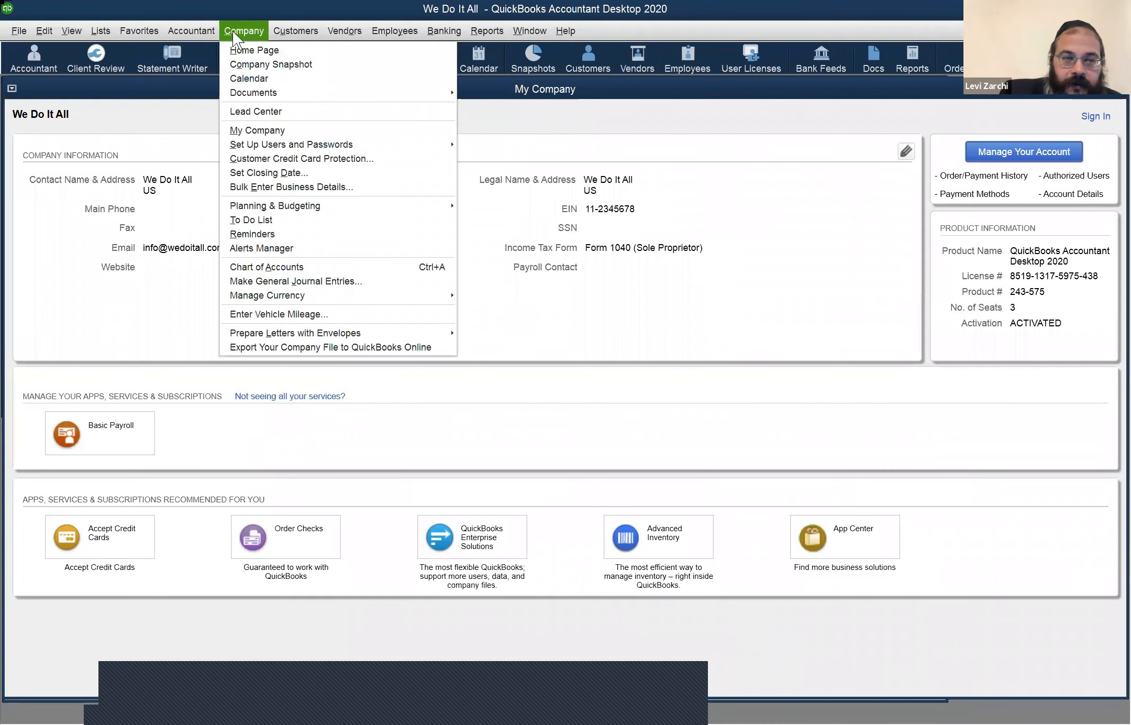
pyautogui.click(268, 130)
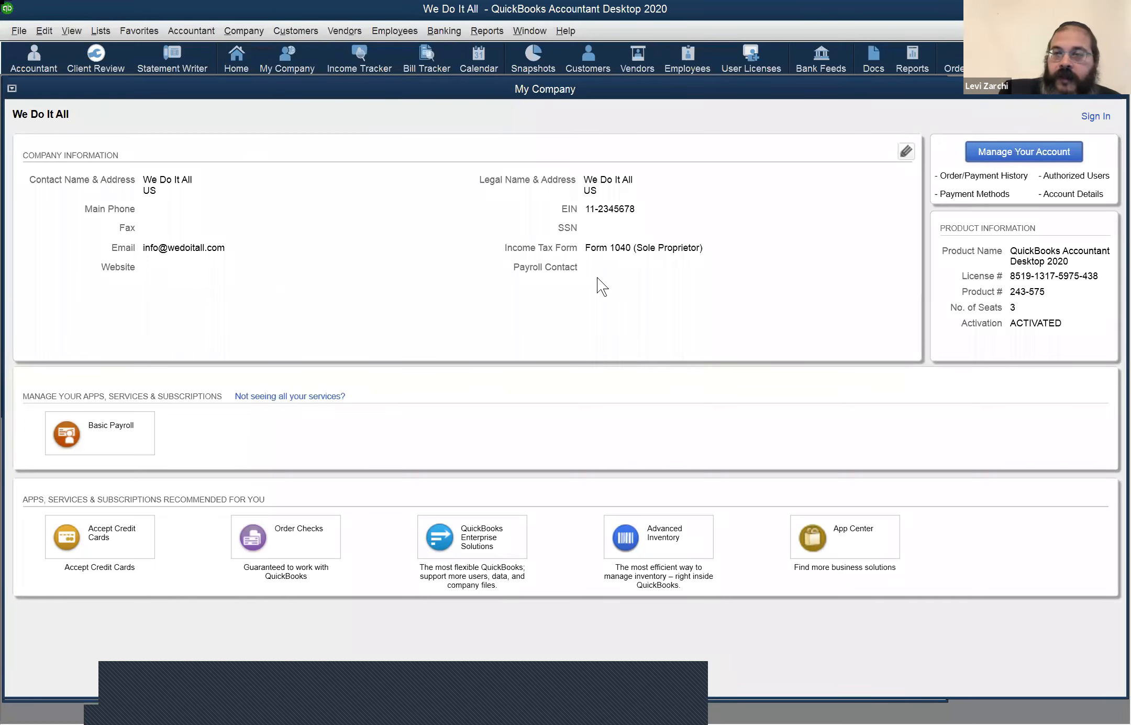
pyautogui.click(1117, 88)
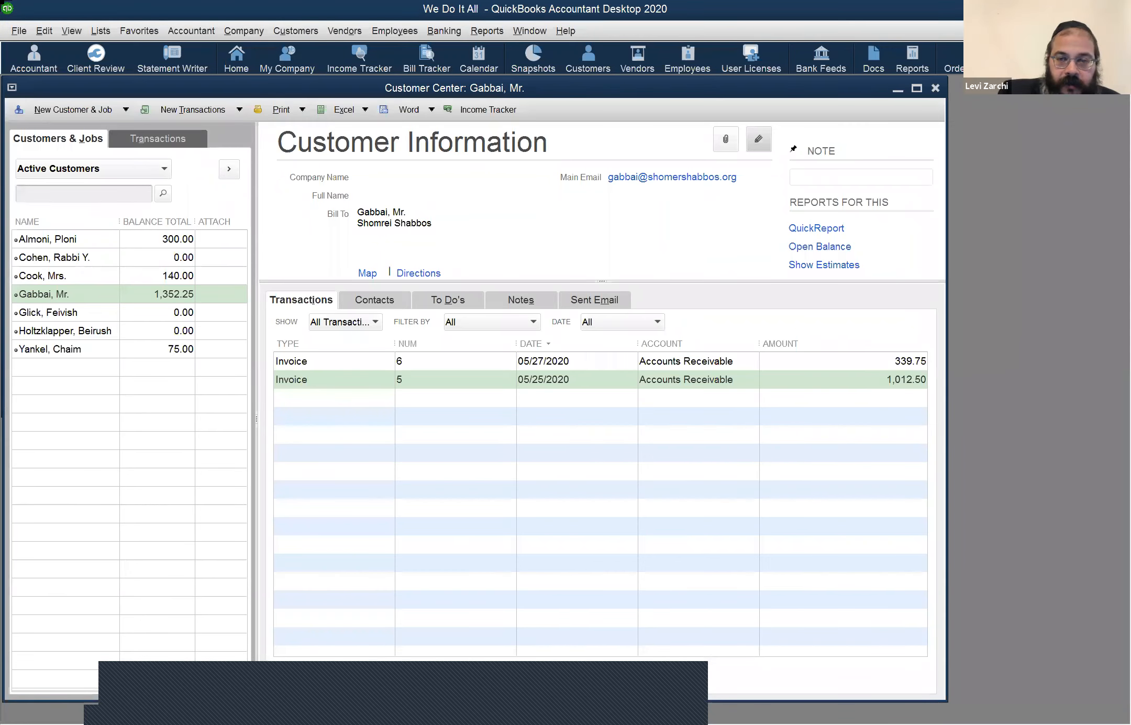
pyautogui.click(15, 35)
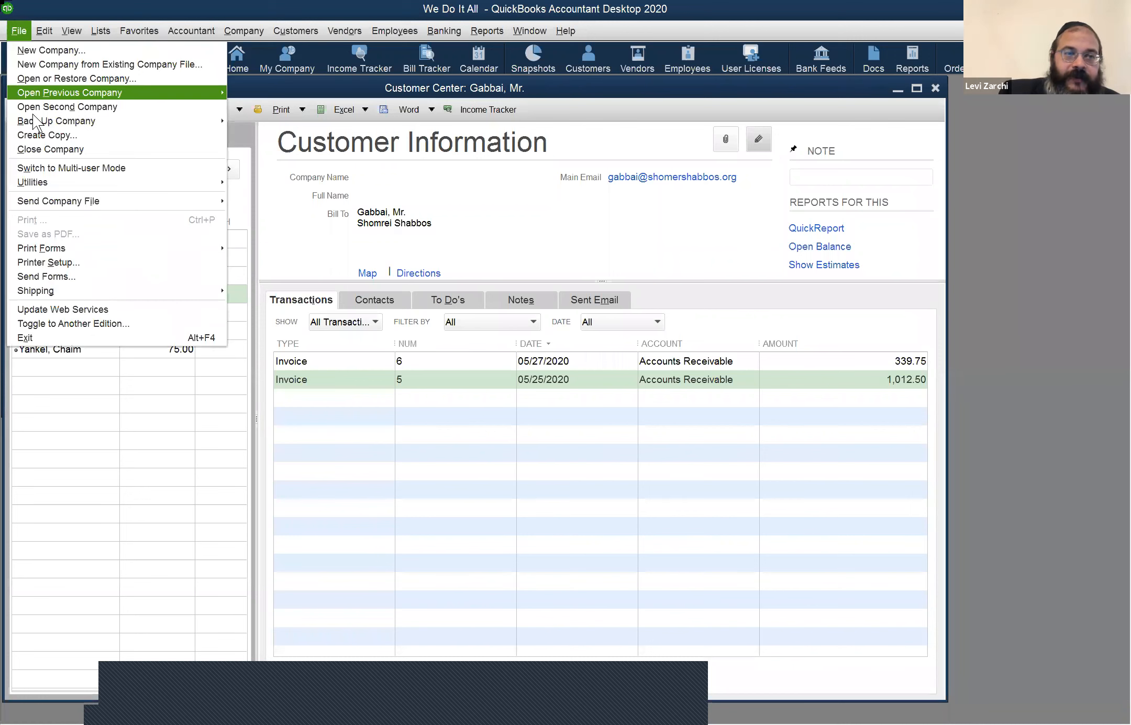
pyautogui.click(42, 274)
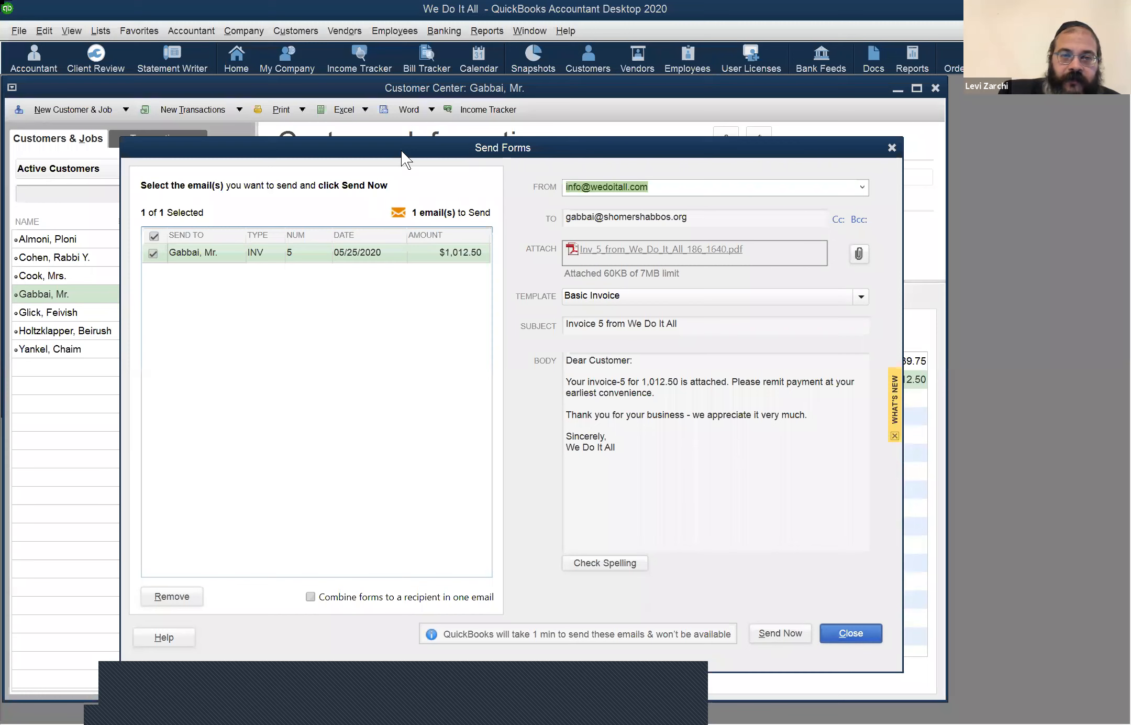
pyautogui.moveTo(440, 148); pyautogui.dragTo(680, 144)
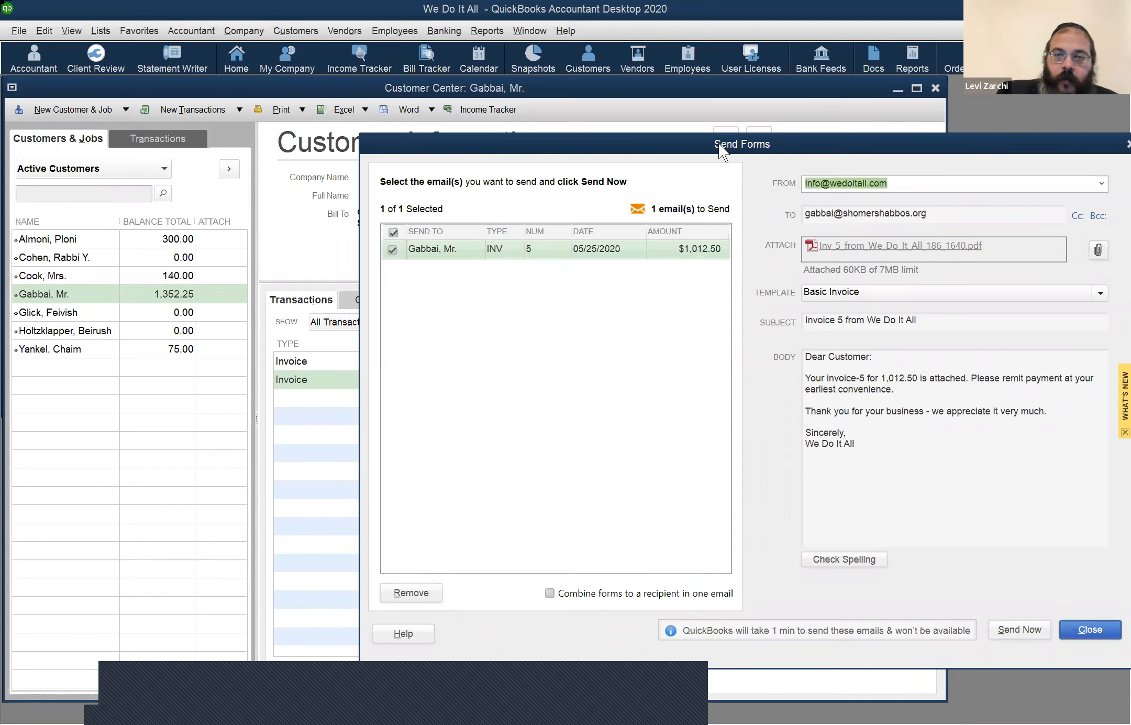
pyautogui.moveTo(686, 138); pyautogui.dragTo(669, 132)
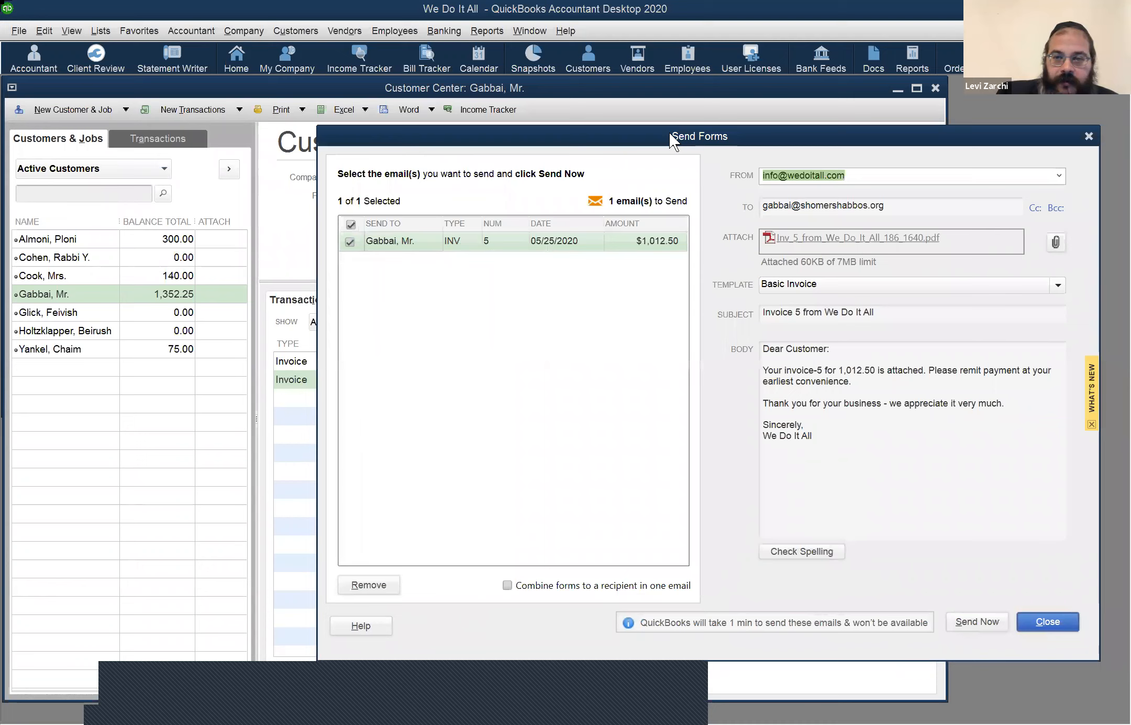
pyautogui.click(1084, 136)
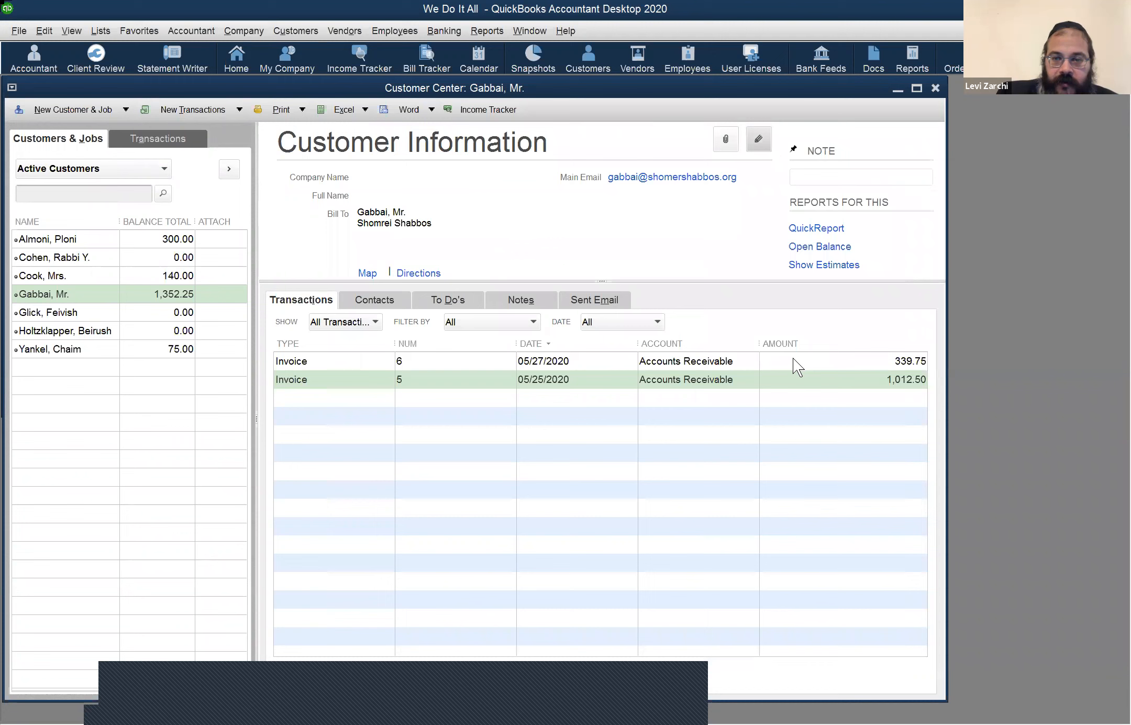
pyautogui.click(793, 358)
# Step: Mark invoice 6 (339.75) as Email Later and save it, confirming the recorded change
pyautogui.doubleClick(795, 358)
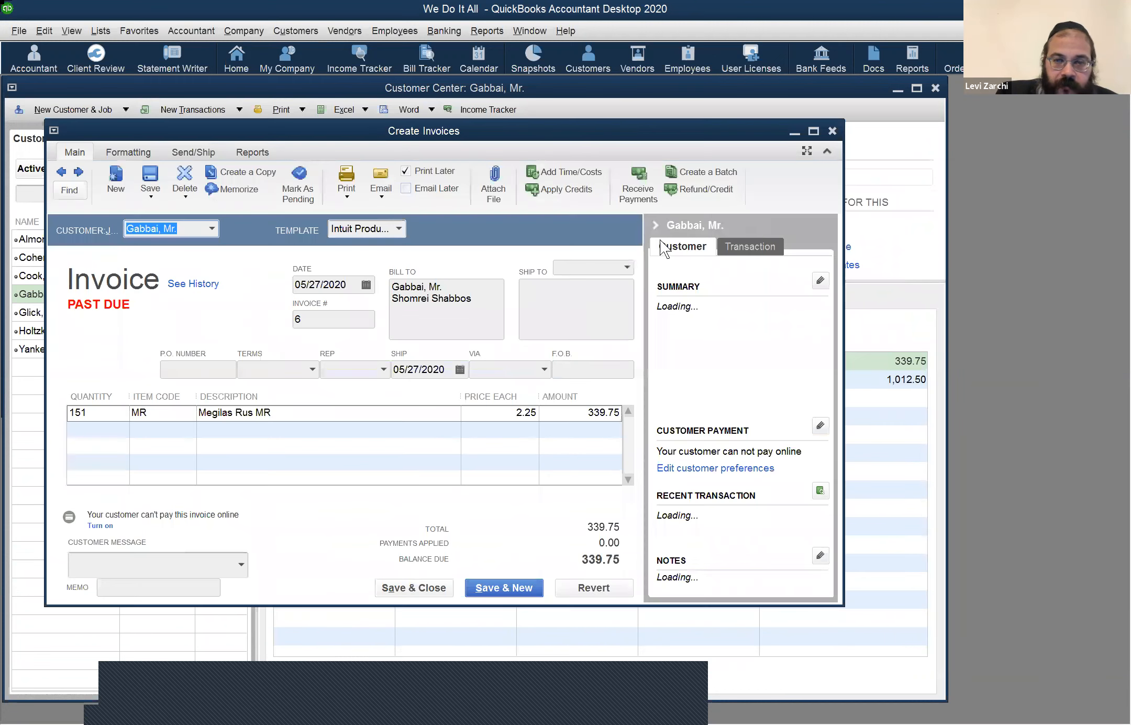
pyautogui.click(814, 131)
pyautogui.click(380, 120)
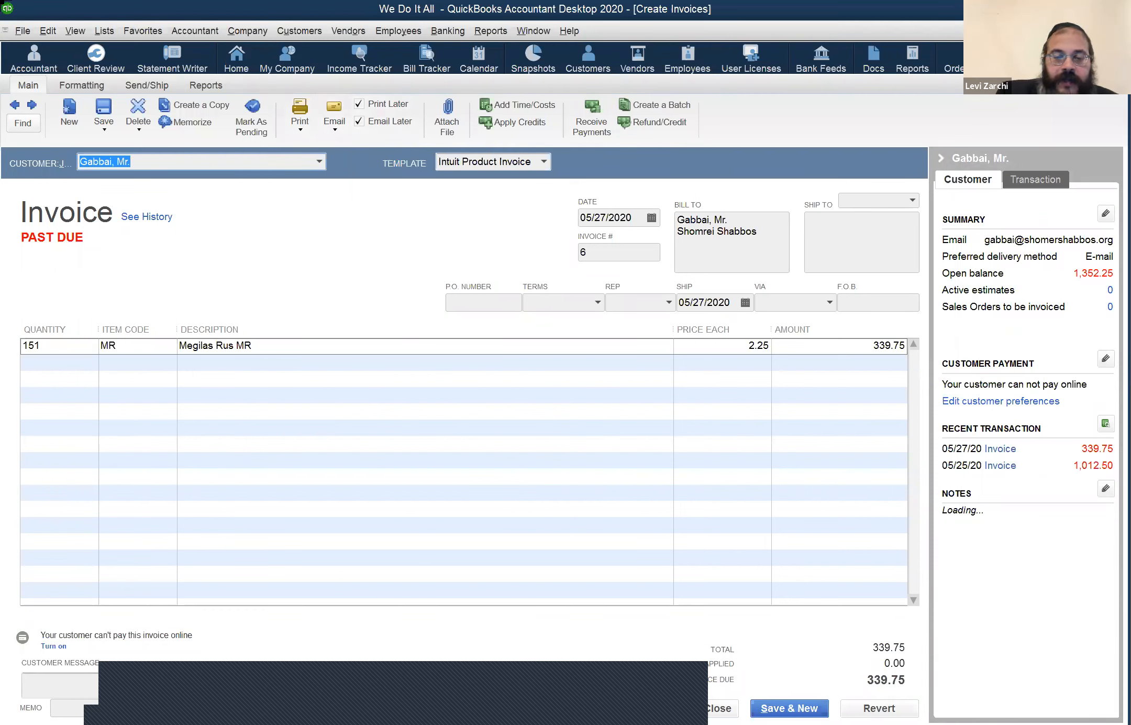
pyautogui.click(718, 708)
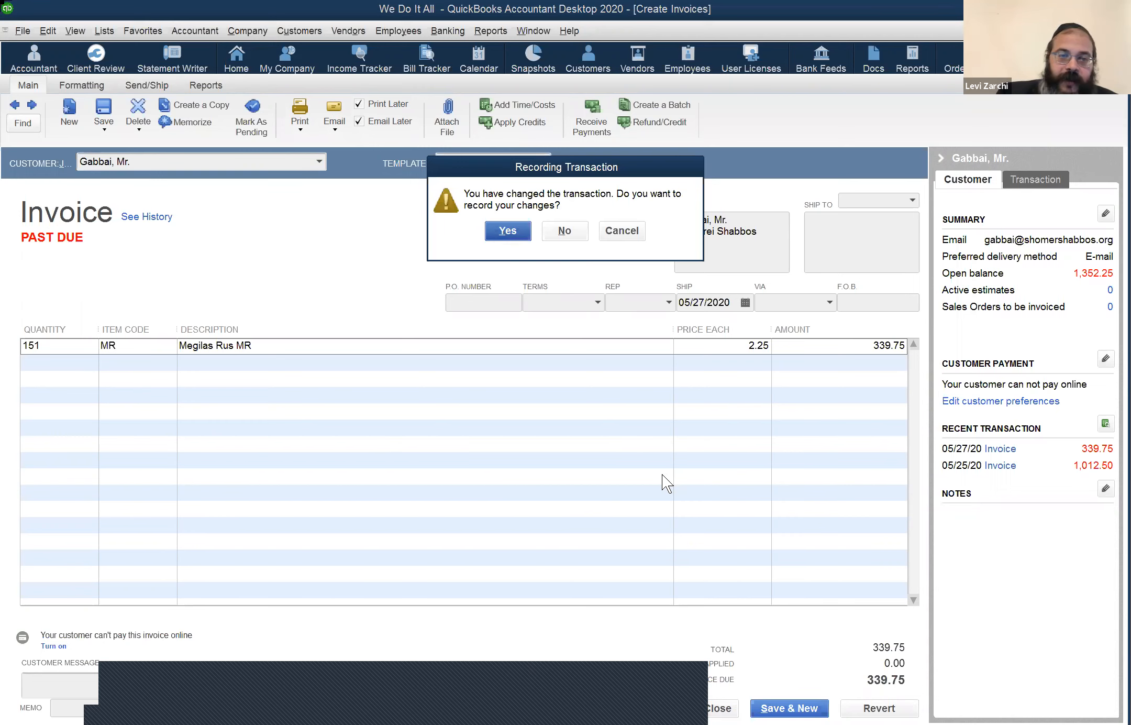
pyautogui.press('Return')
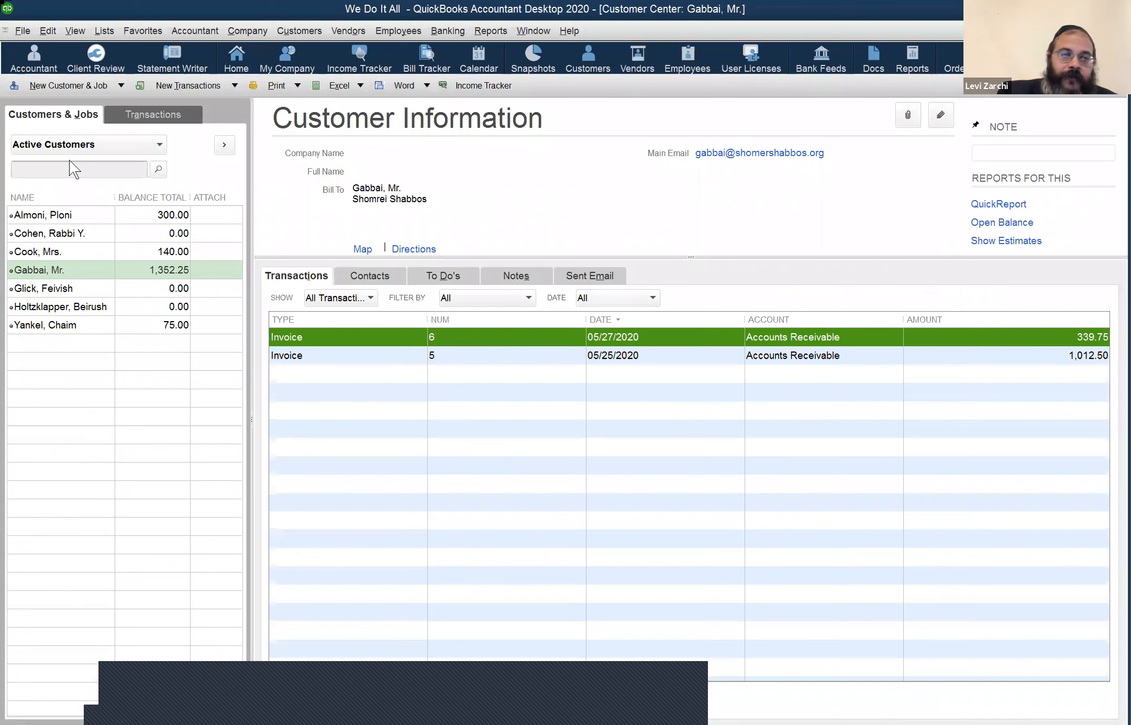
pyautogui.click(19, 31)
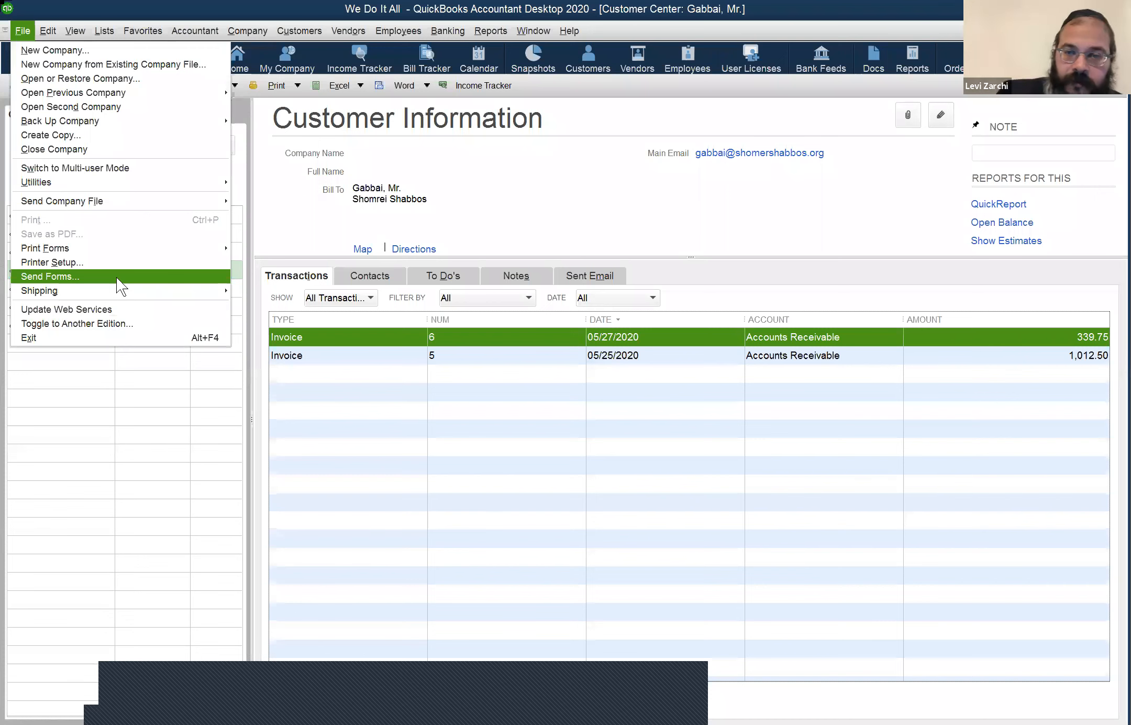
pyautogui.click(116, 276)
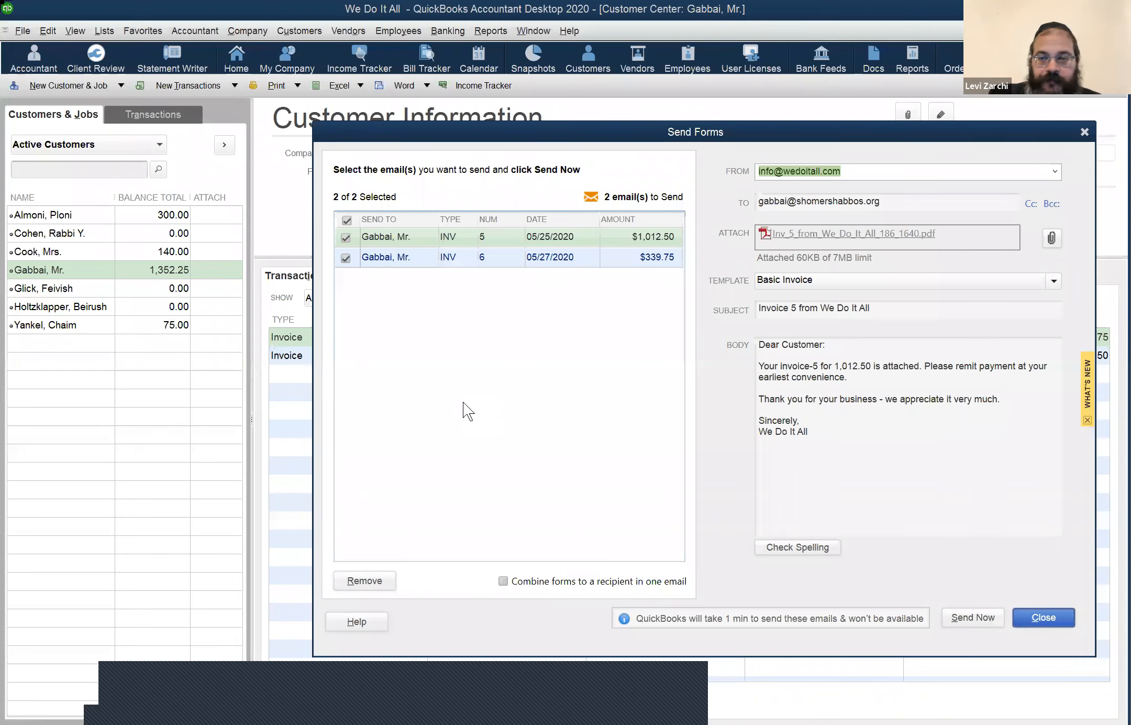
pyautogui.click(972, 619)
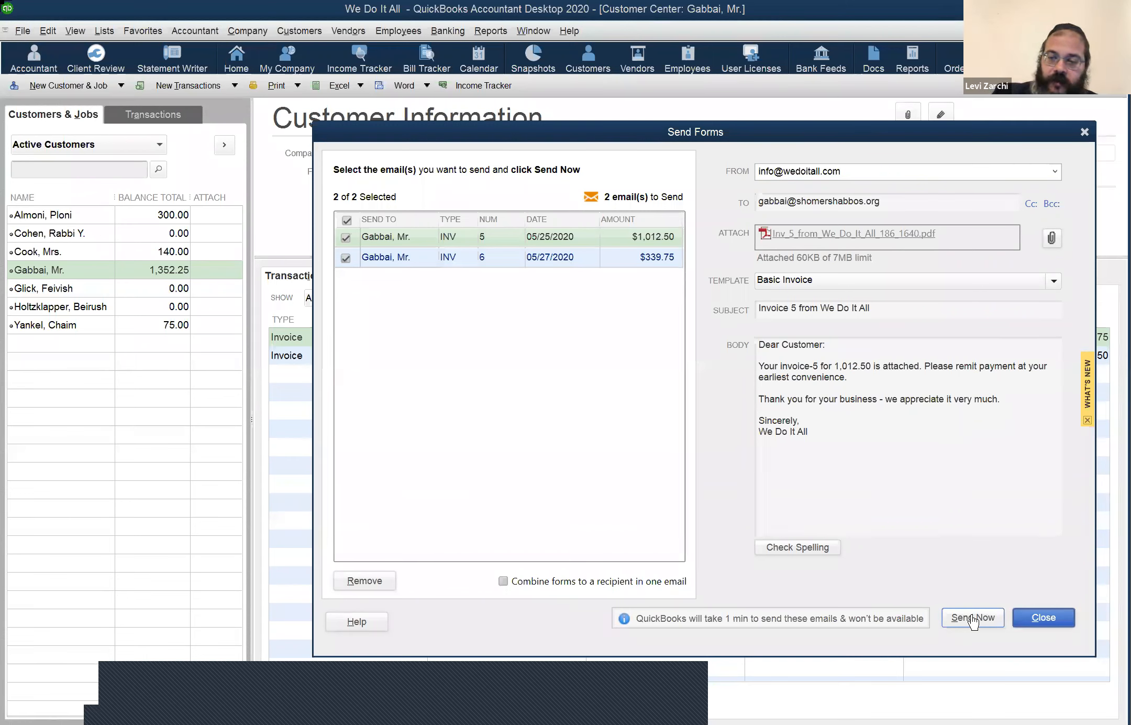
pyautogui.click(973, 621)
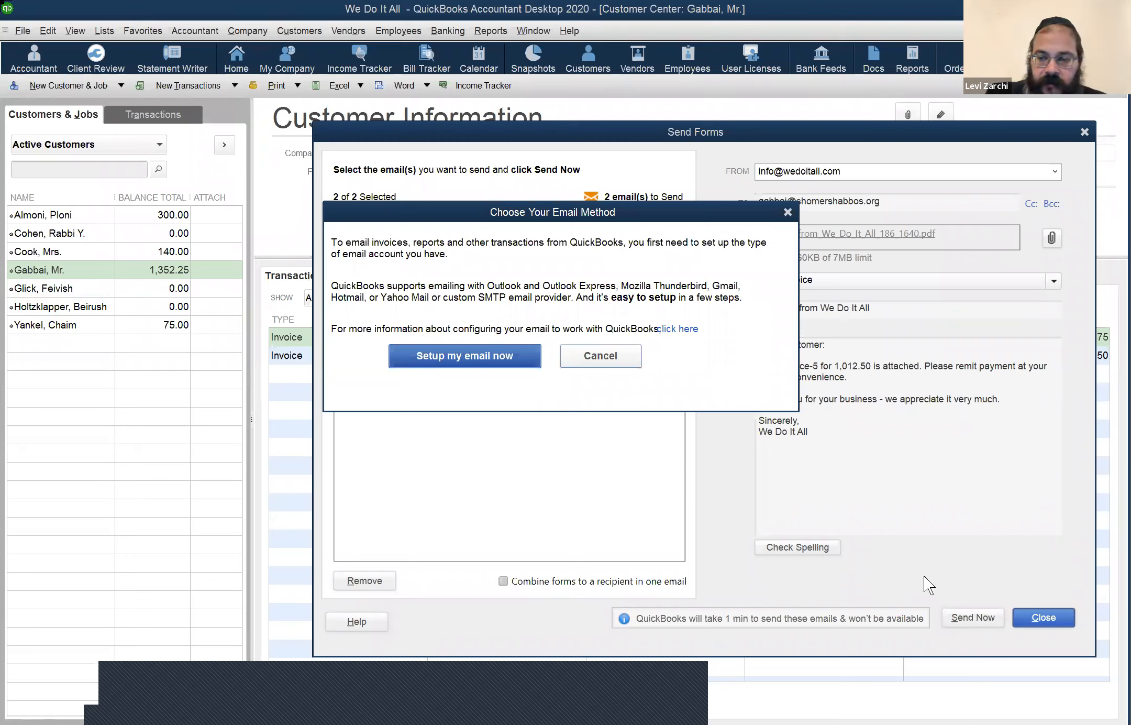
pyautogui.press('Escape')
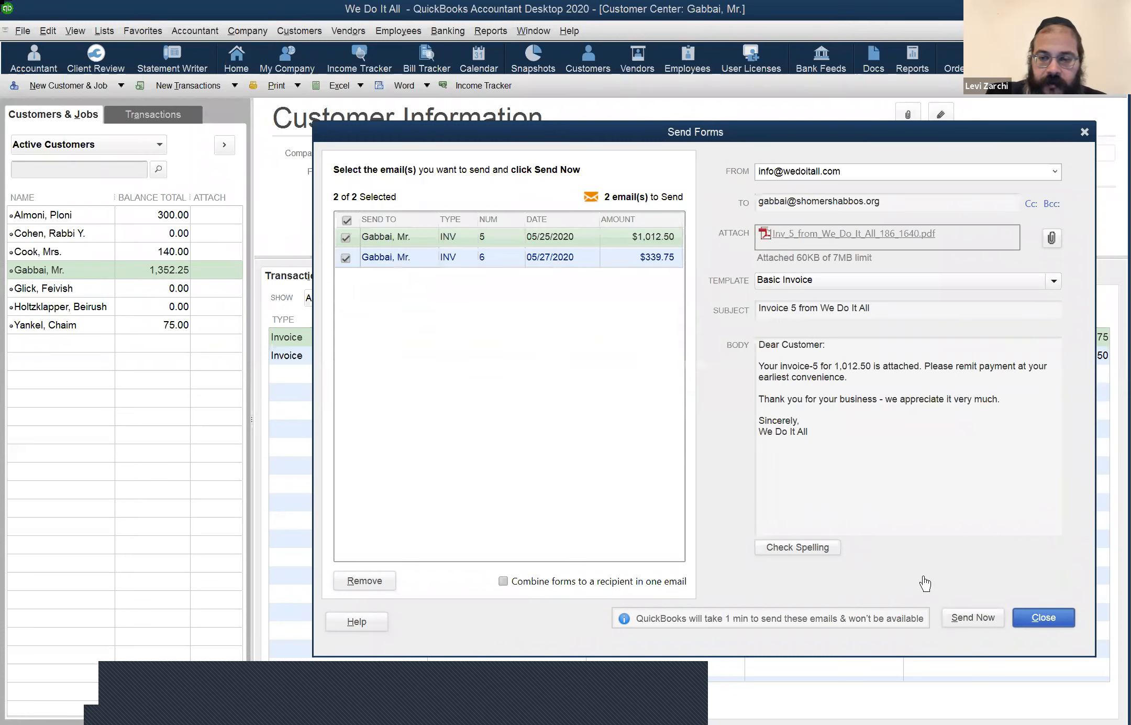
pyautogui.click(1048, 618)
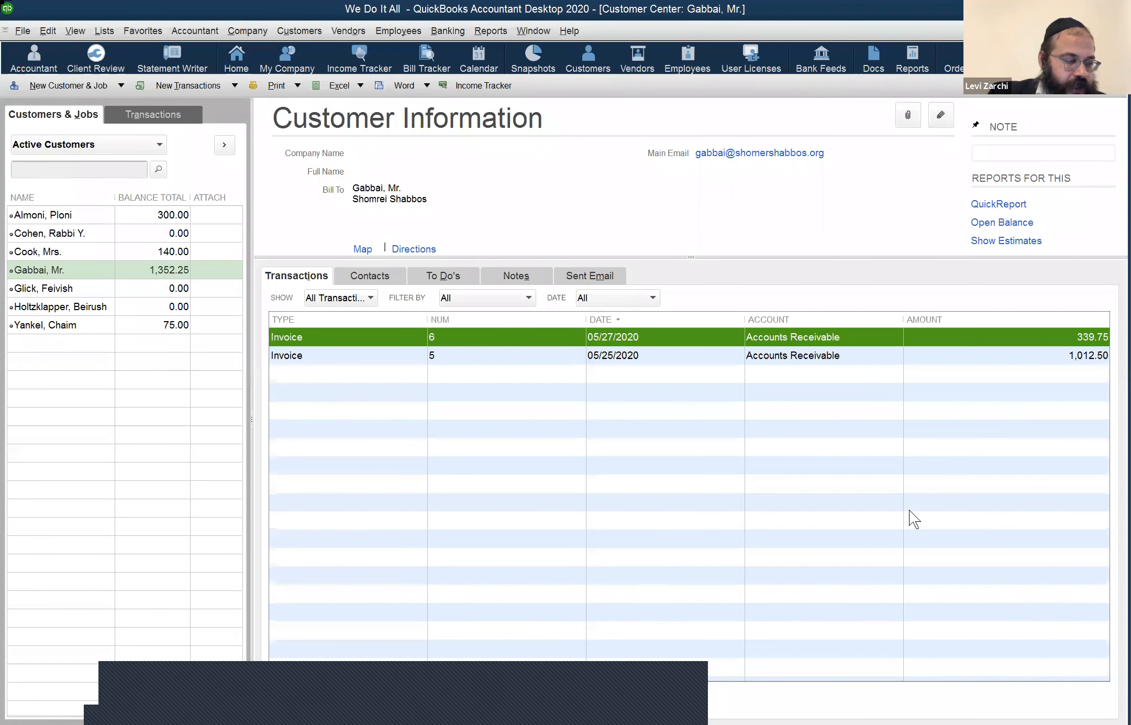
# Step: Show the File menu commands, including Open Second Company's recent company files
pyautogui.click(29, 31)
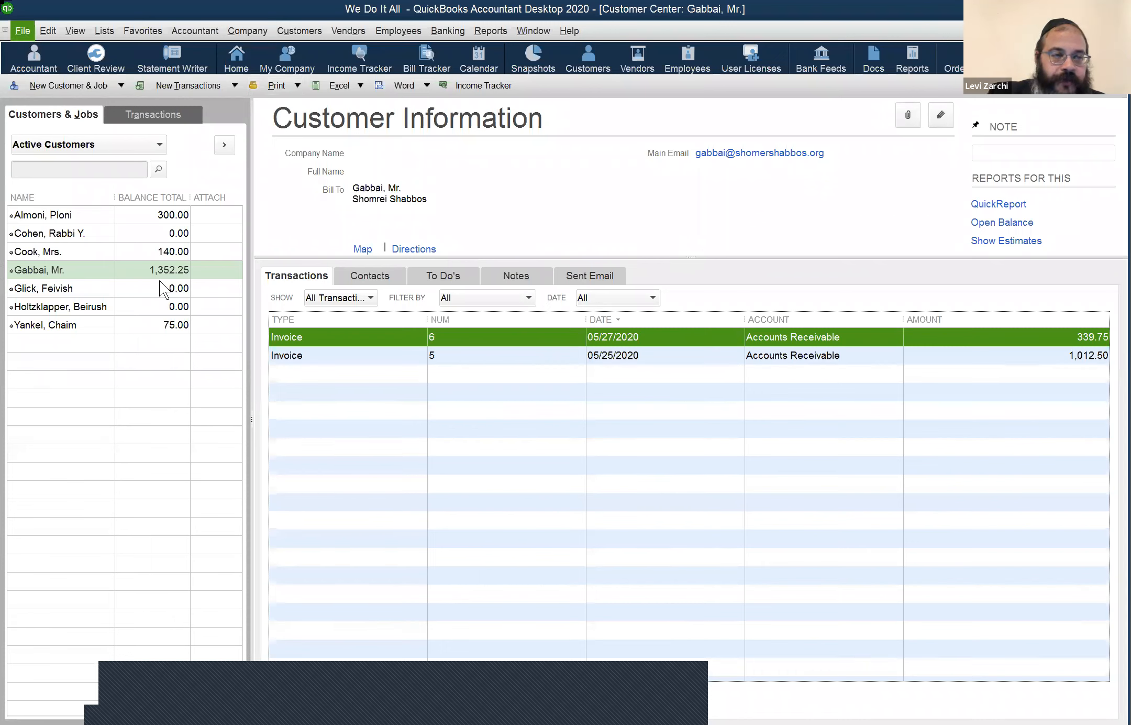
pyautogui.click(115, 269)
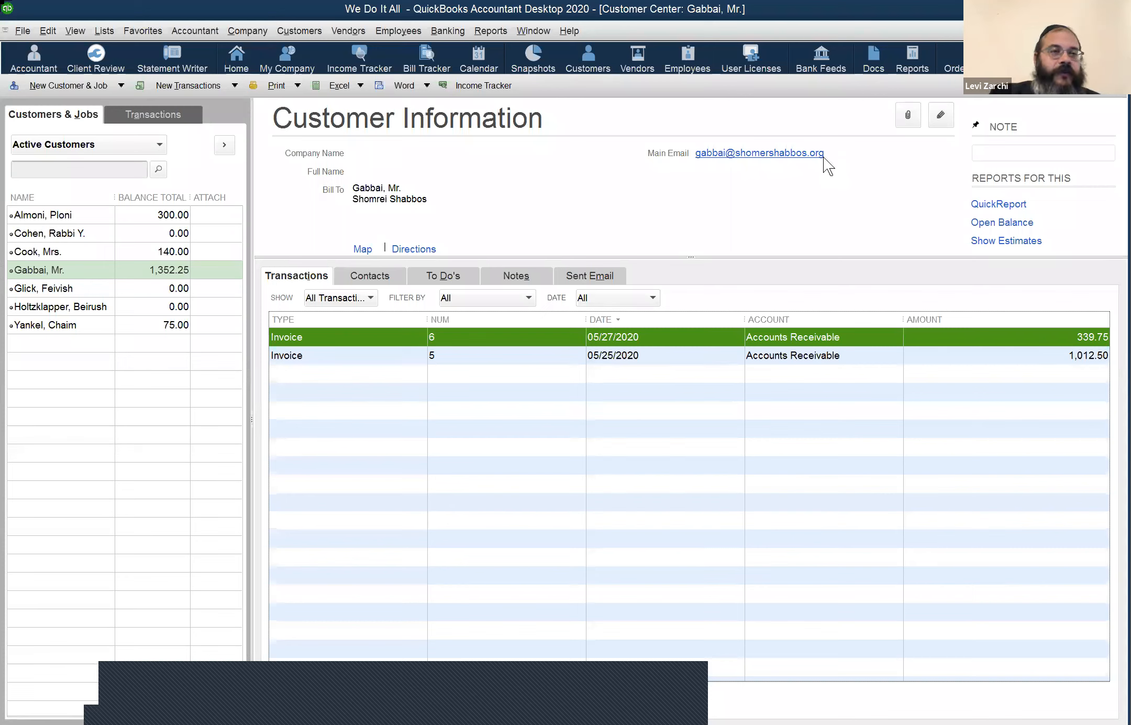
pyautogui.click(18, 27)
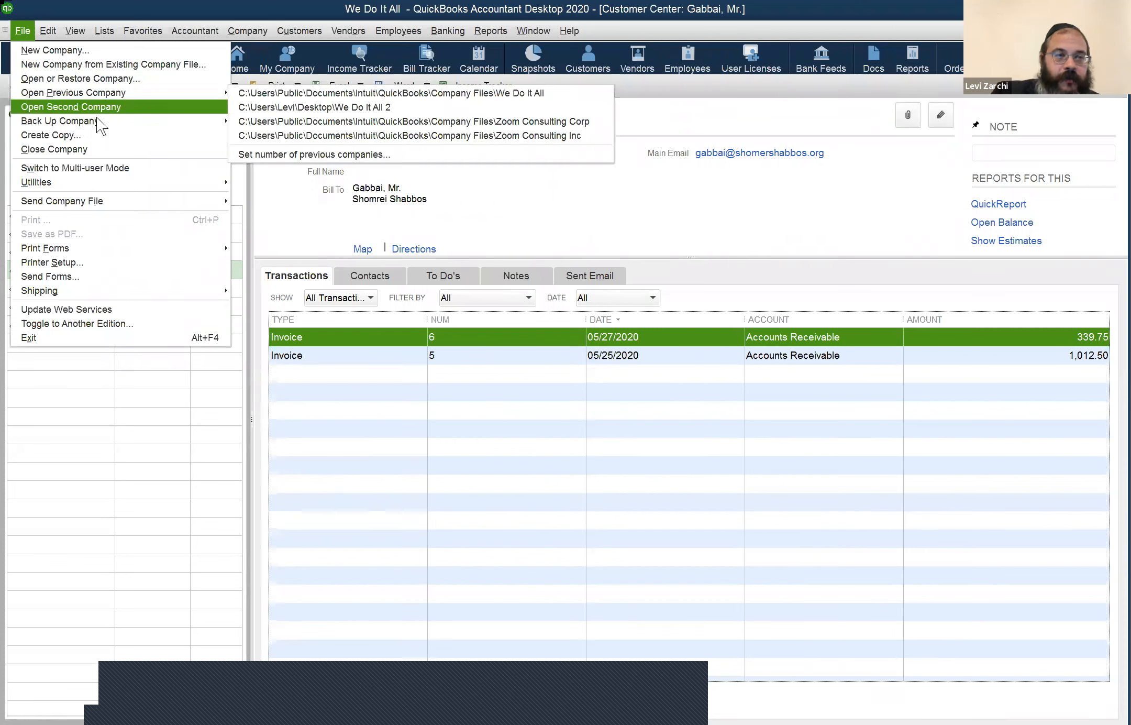
# Step: Look over Back Up Company and Utilities in the File menu, then choose Exit
pyautogui.moveTo(101, 124)
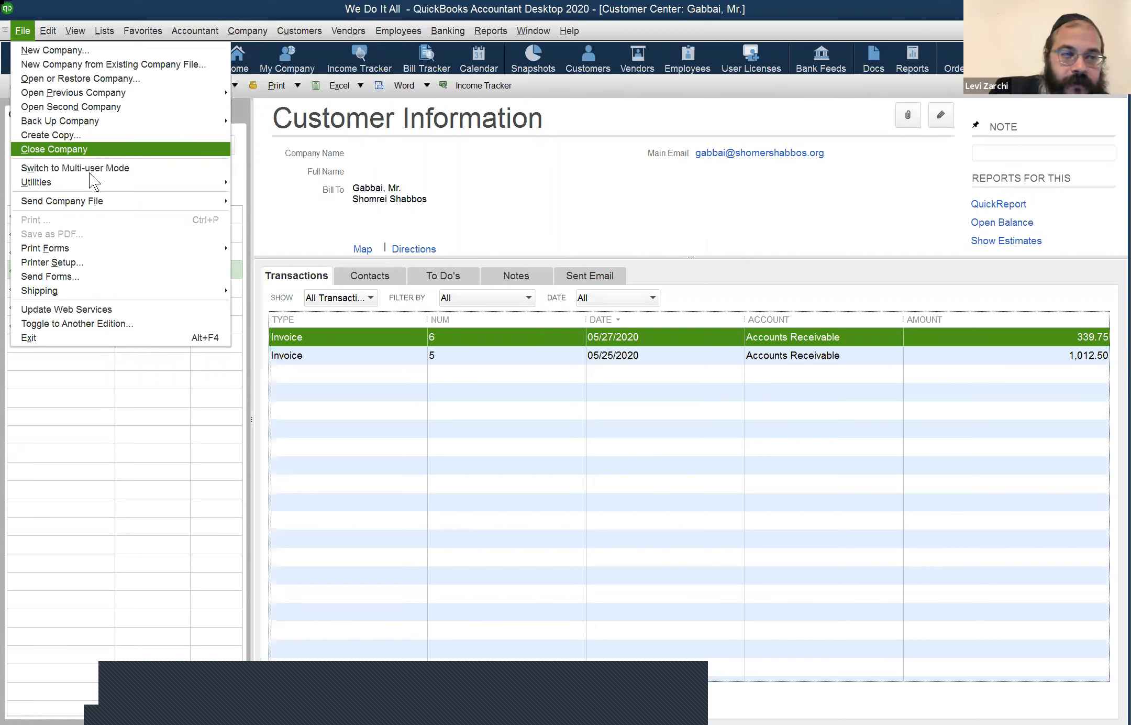
pyautogui.moveTo(84, 182)
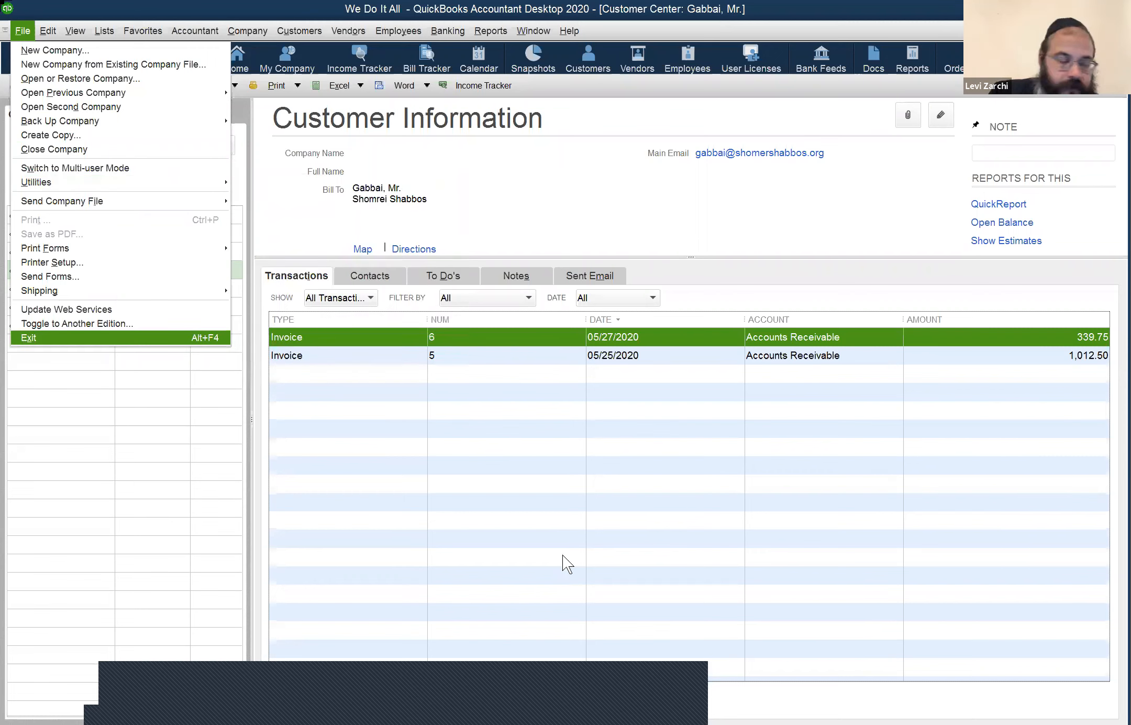
pyautogui.press('Return')
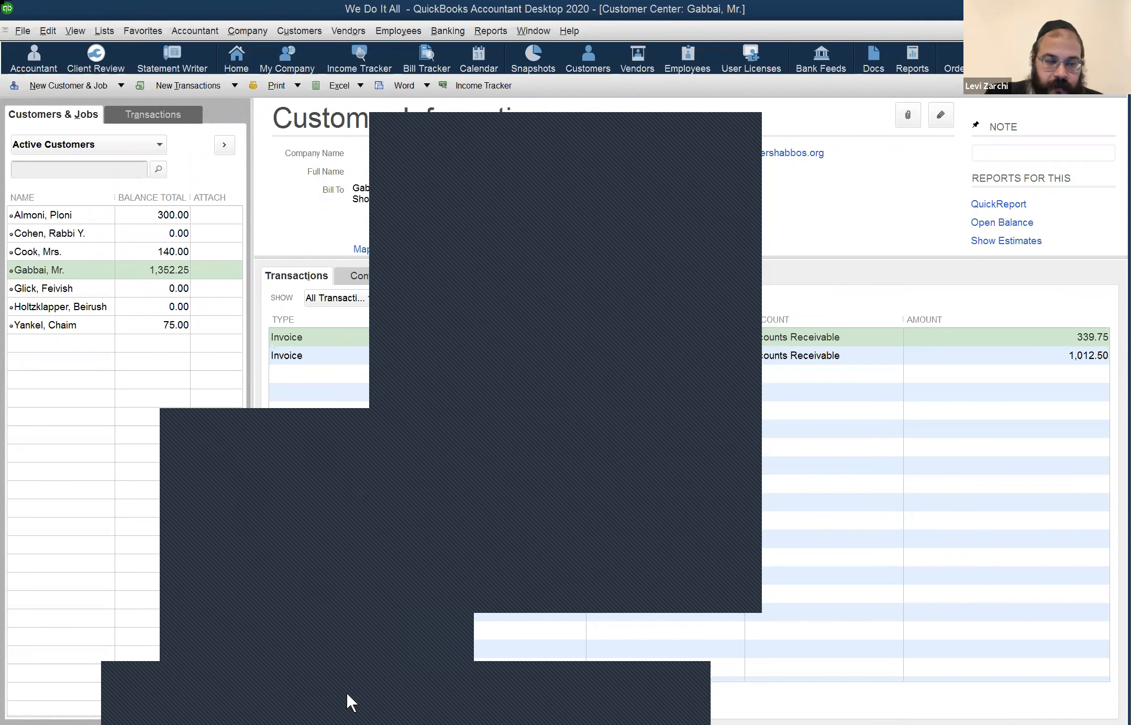
# Step: Cancel exiting, then look over File's Print Forms and Shipping submenus and close the menu
pyautogui.click(215, 603)
pyautogui.click(19, 29)
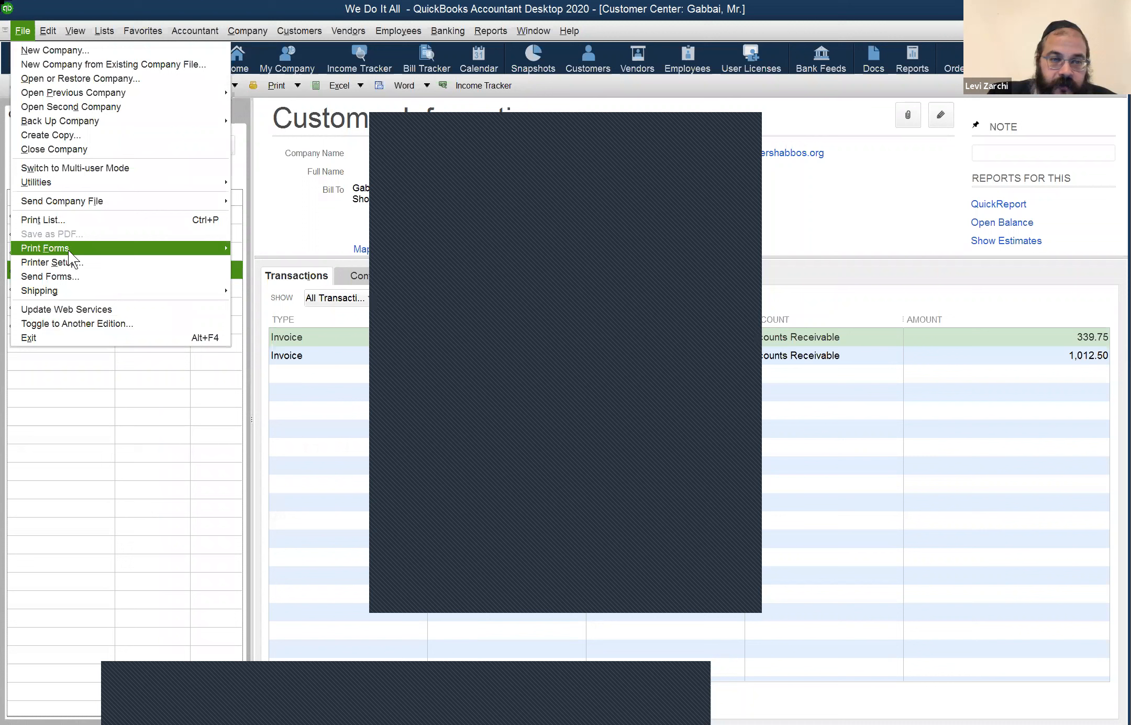
pyautogui.moveTo(72, 250)
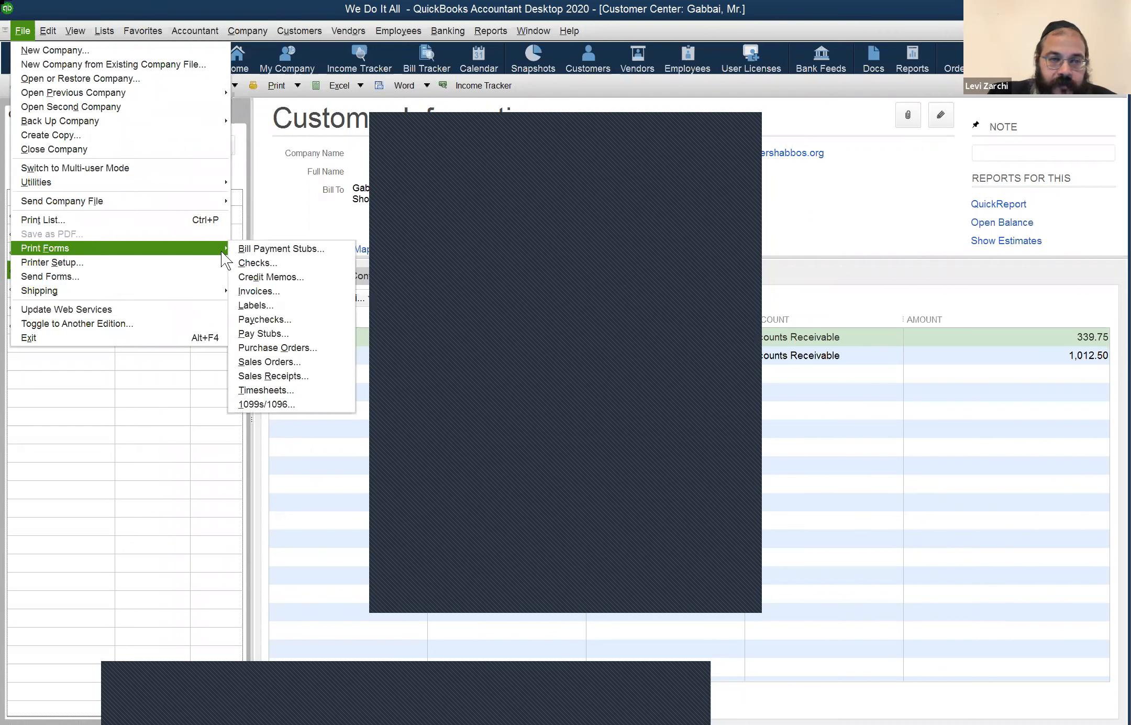
pyautogui.moveTo(227, 247)
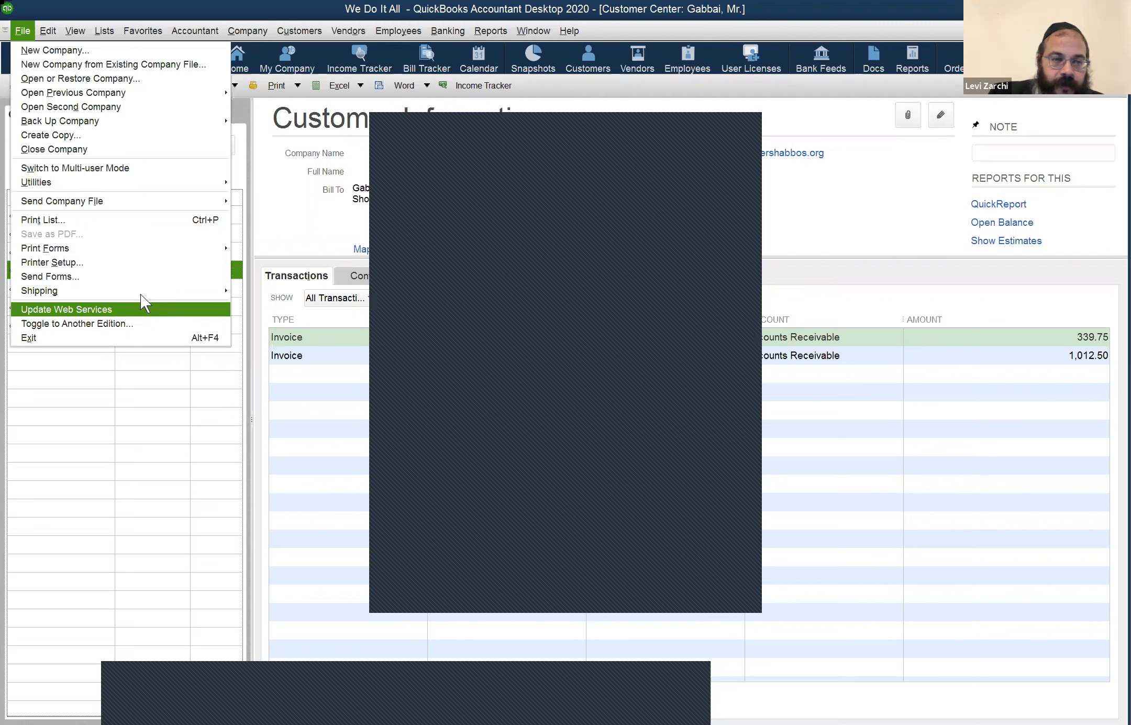
pyautogui.moveTo(140, 293)
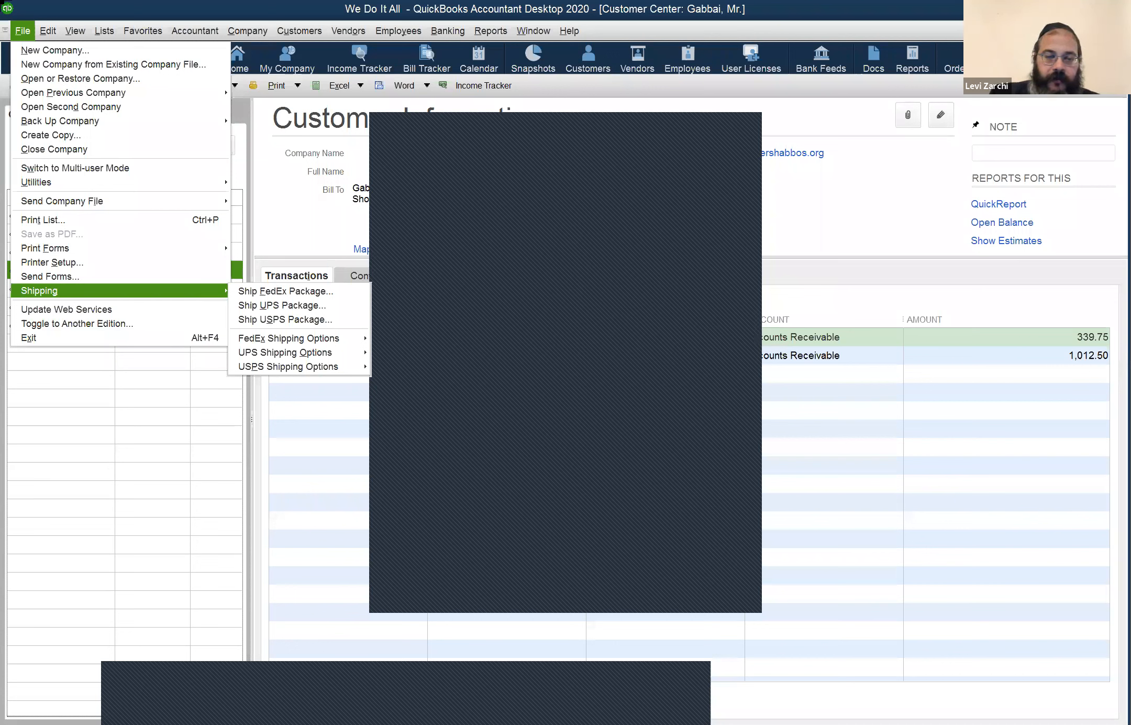
pyautogui.click(487, 491)
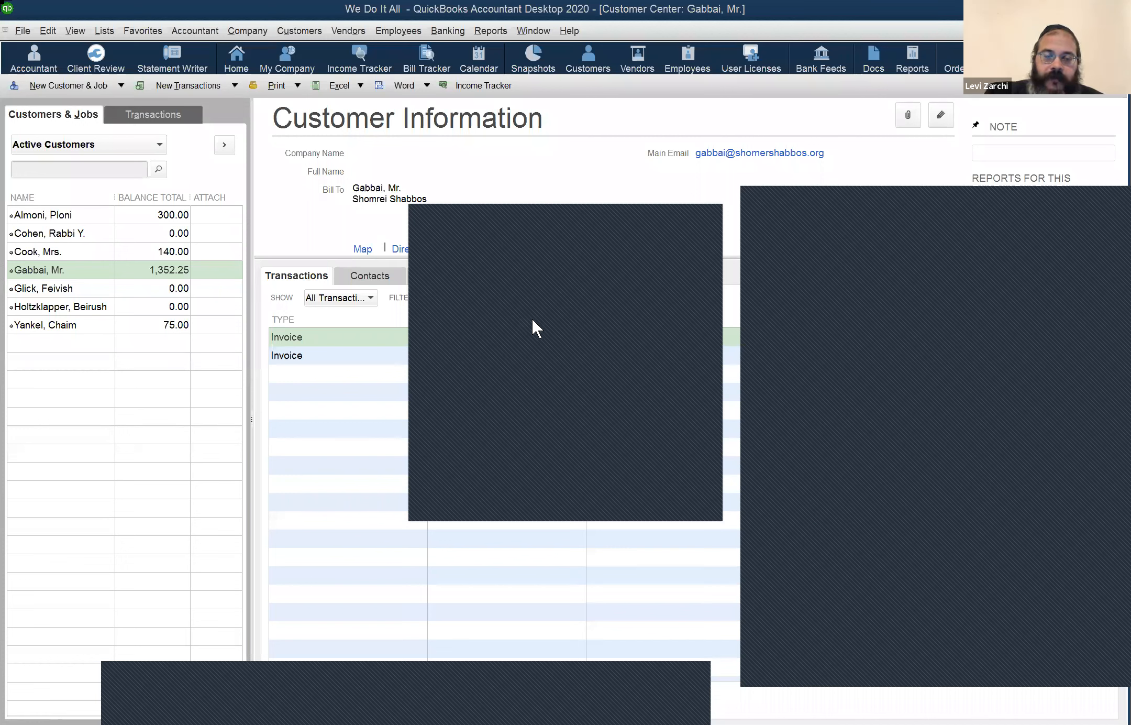
# Step: From the Banking menu, open Enter Credit Card Charges for the Citi card
pyautogui.click(463, 24)
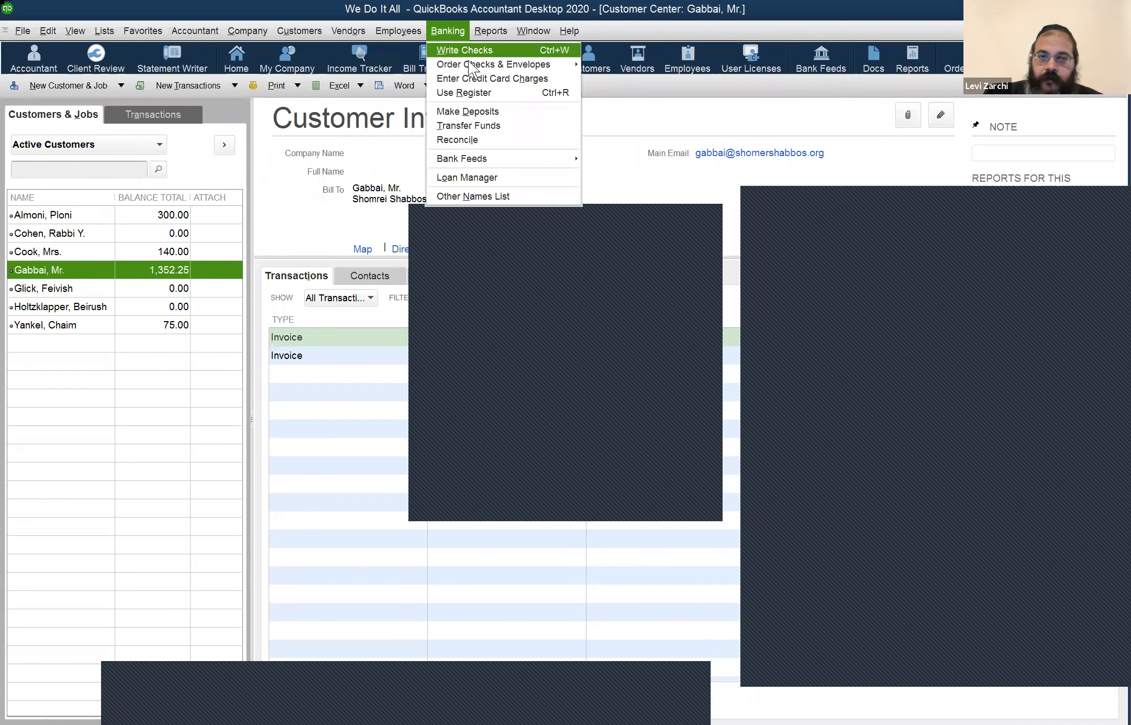
pyautogui.moveTo(468, 61)
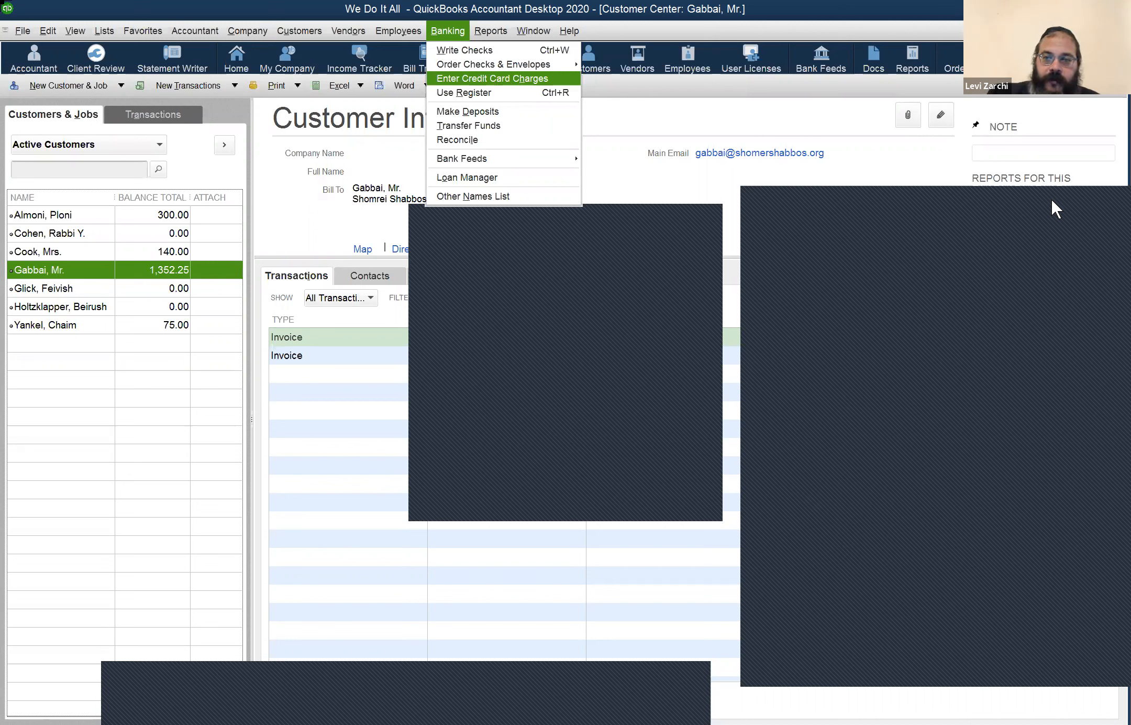
pyautogui.press('Return')
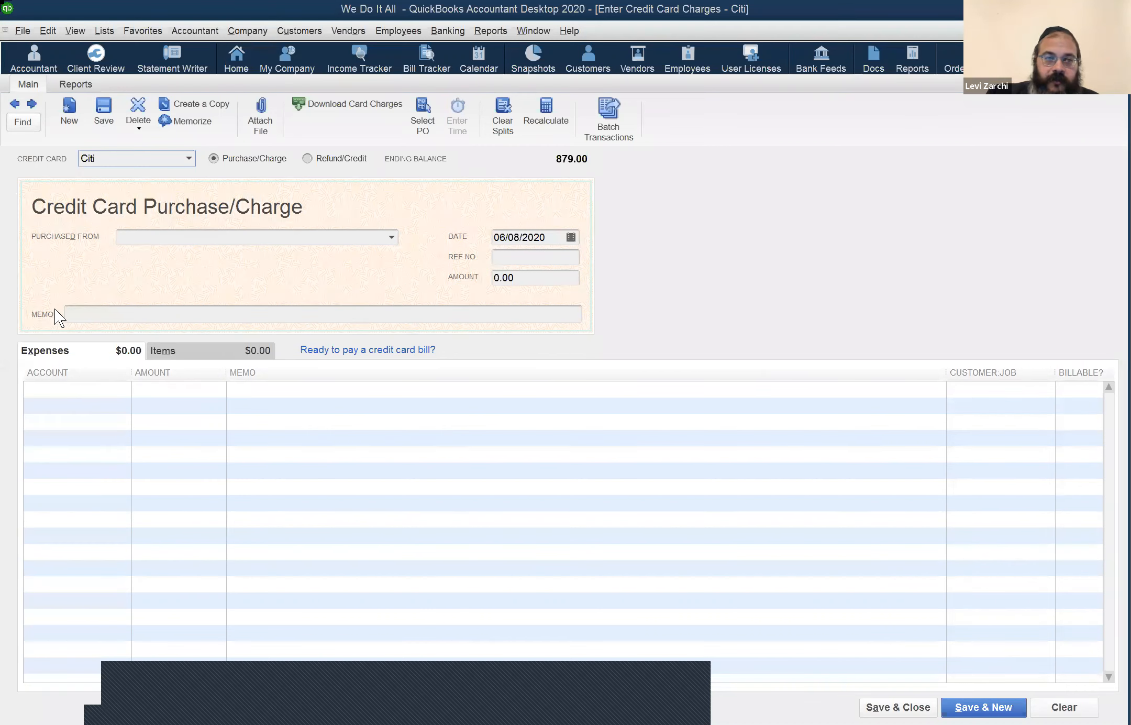
# Step: Select the Citi charge form's first account line, then close the form without recording
pyautogui.click(18, 104)
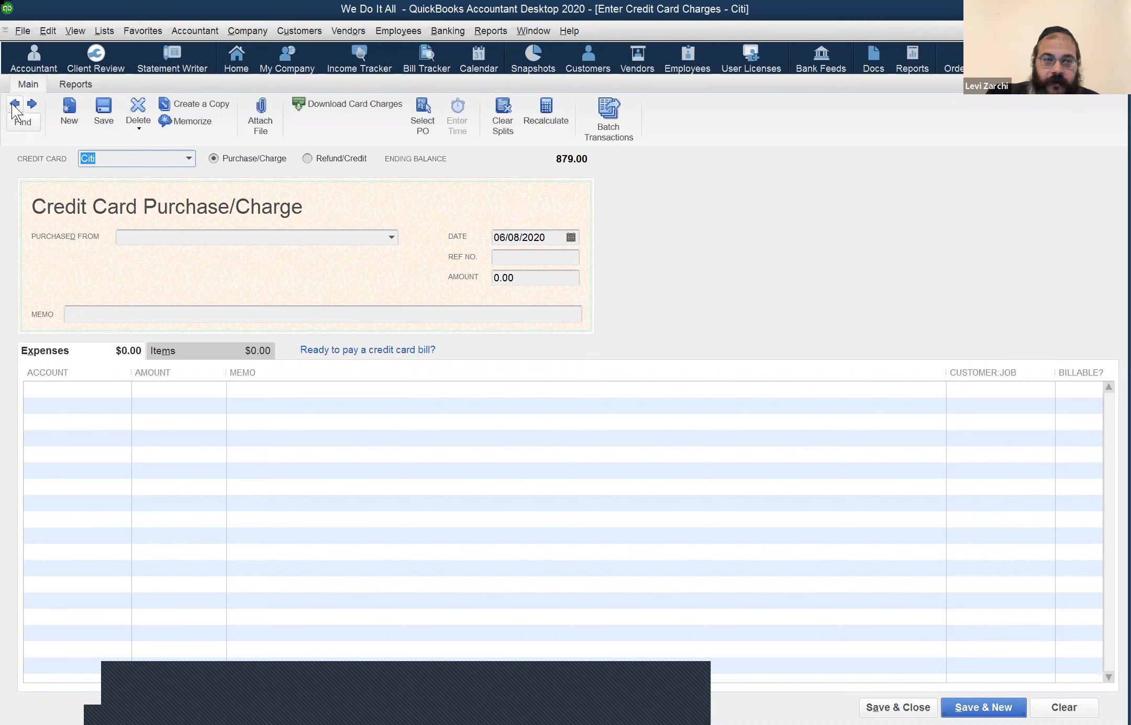
pyautogui.click(15, 102)
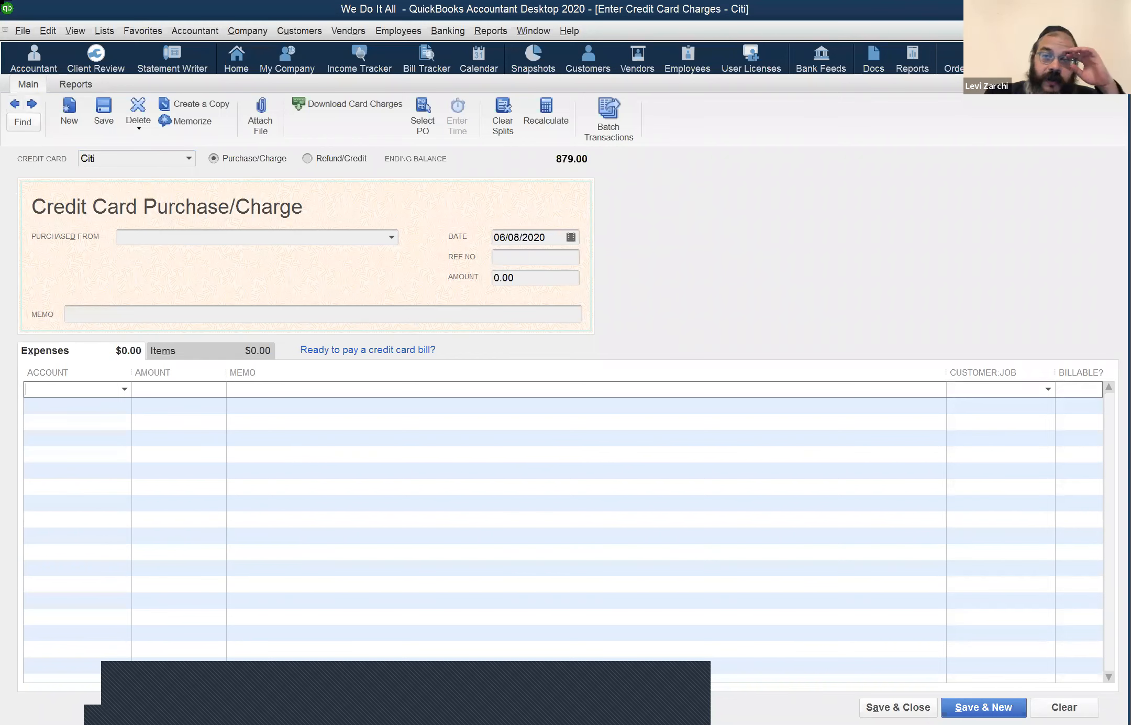
pyautogui.click(1121, 31)
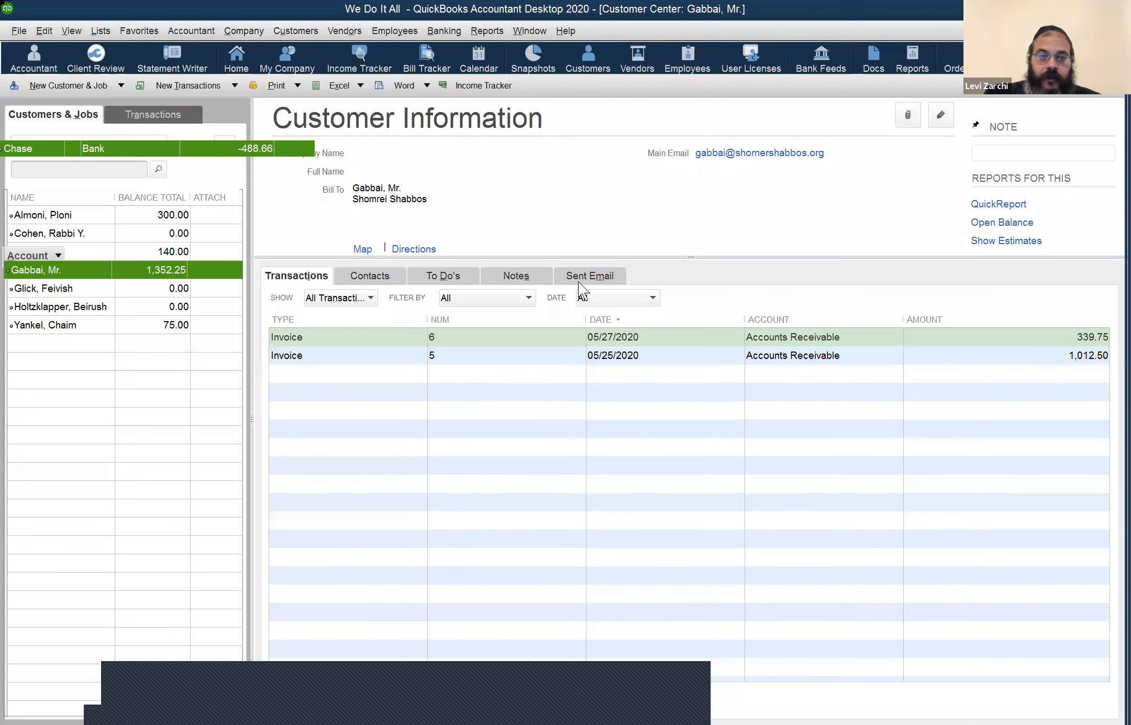
# Step: Open the Chart of Accounts and briefly view the Citi credit card register
pyautogui.hotkey('ctrl', 'a')
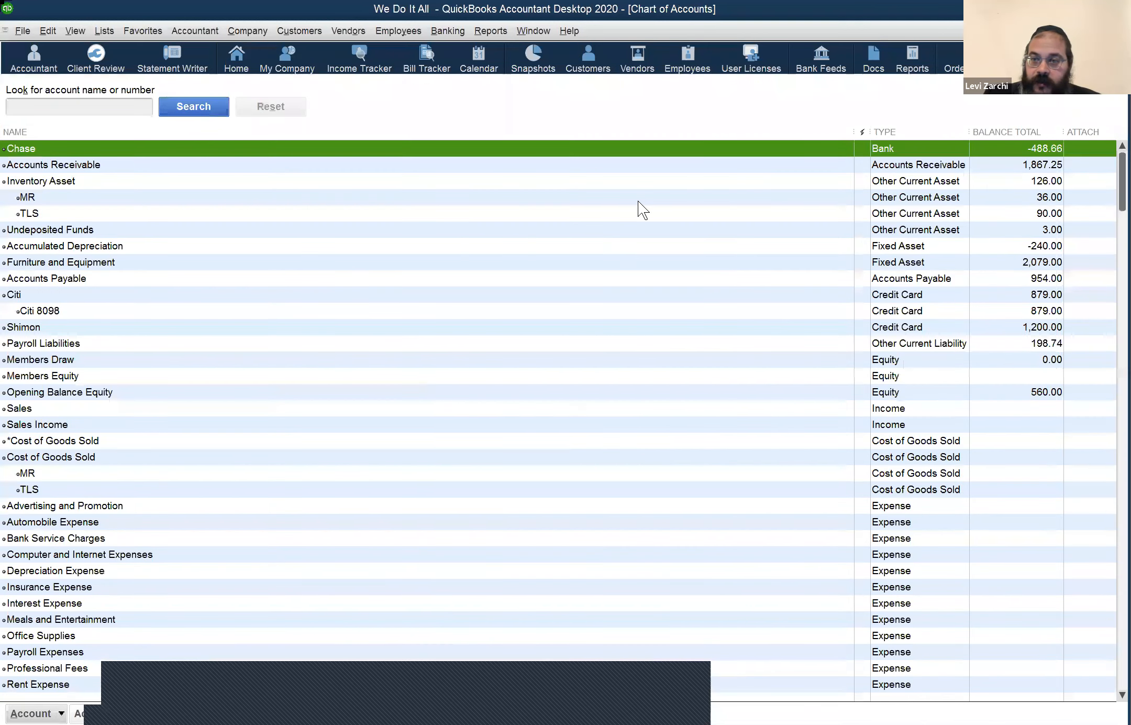
pyautogui.click(666, 281)
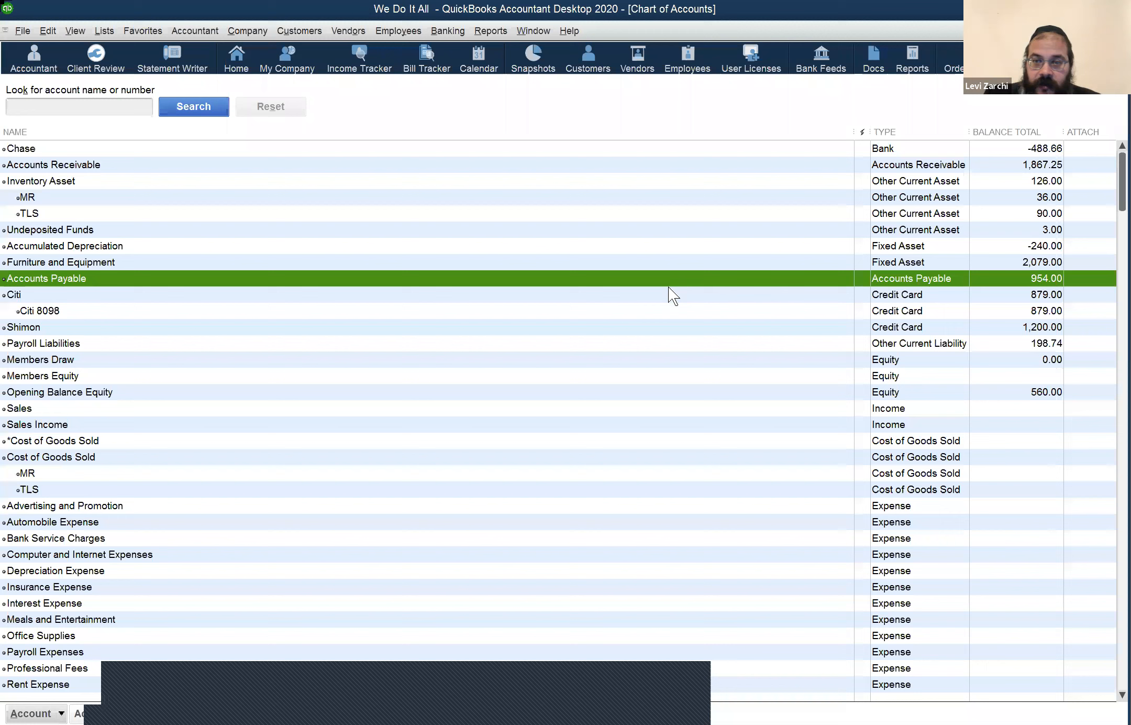
pyautogui.click(673, 296)
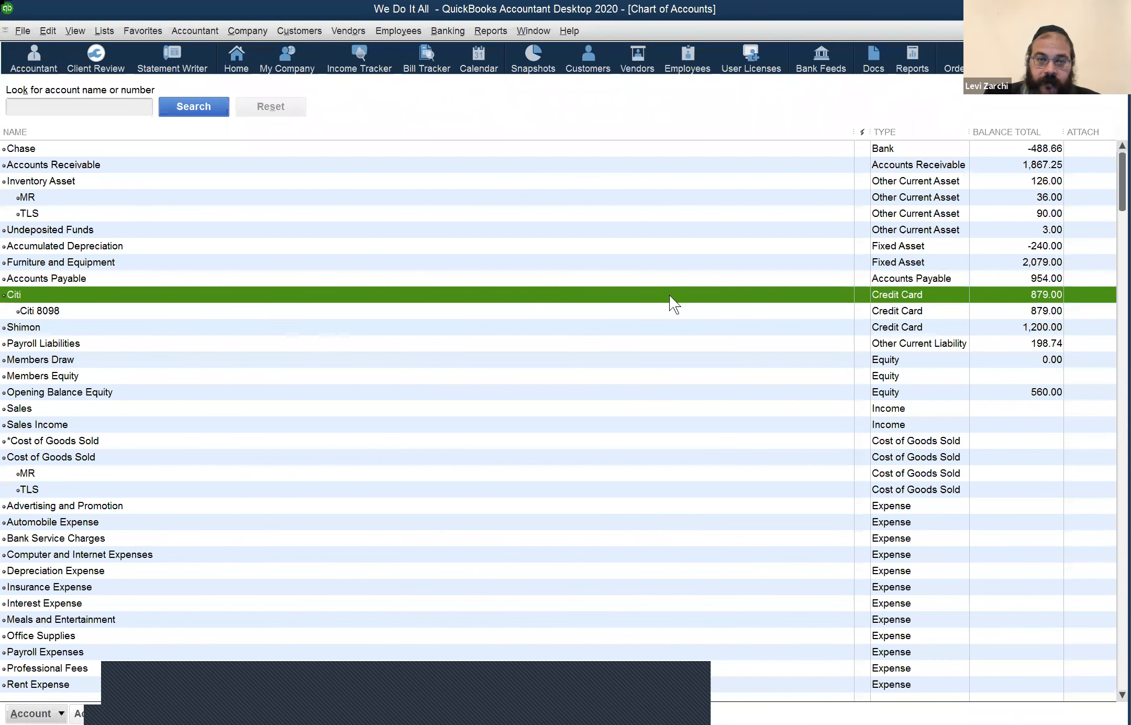
pyautogui.doubleClick(669, 295)
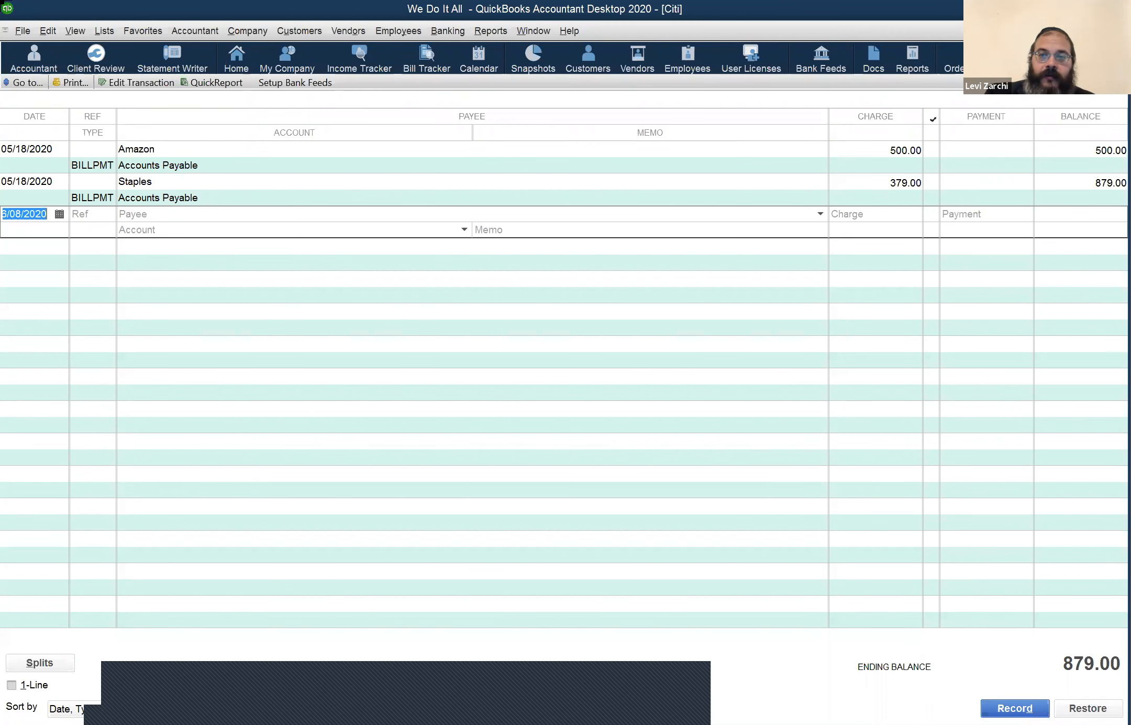
pyautogui.press('Escape')
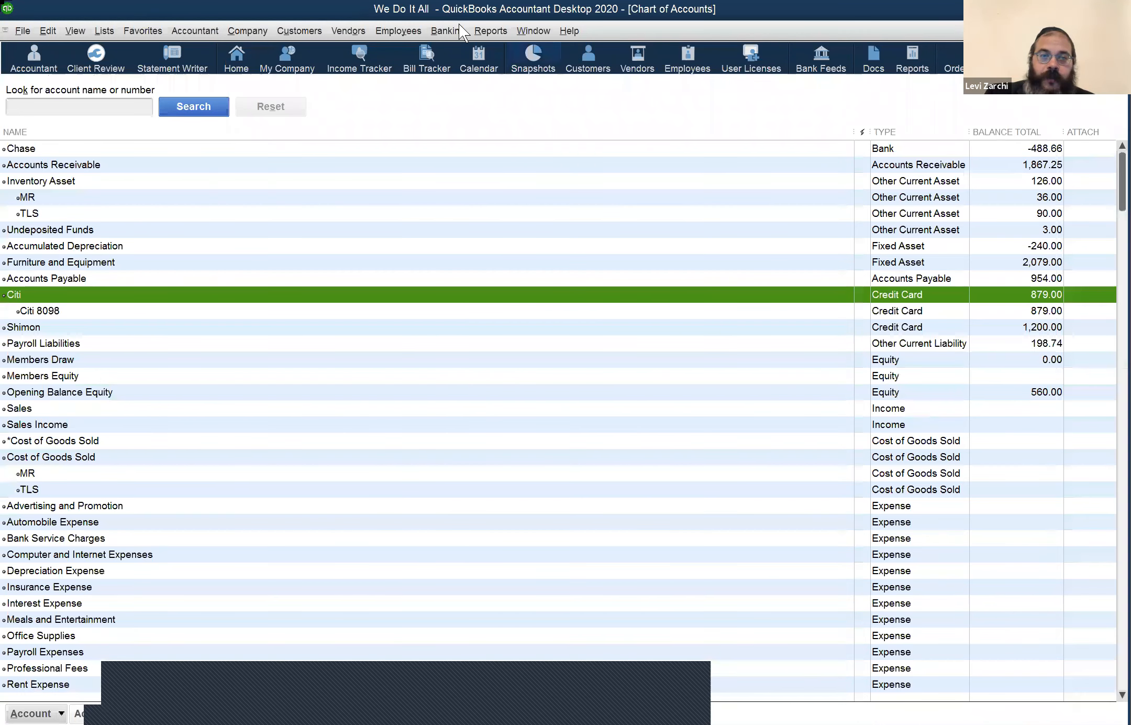
# Step: Open the Citi register via Banking > Use Register, then close it and the Chart of Accounts
pyautogui.click(459, 36)
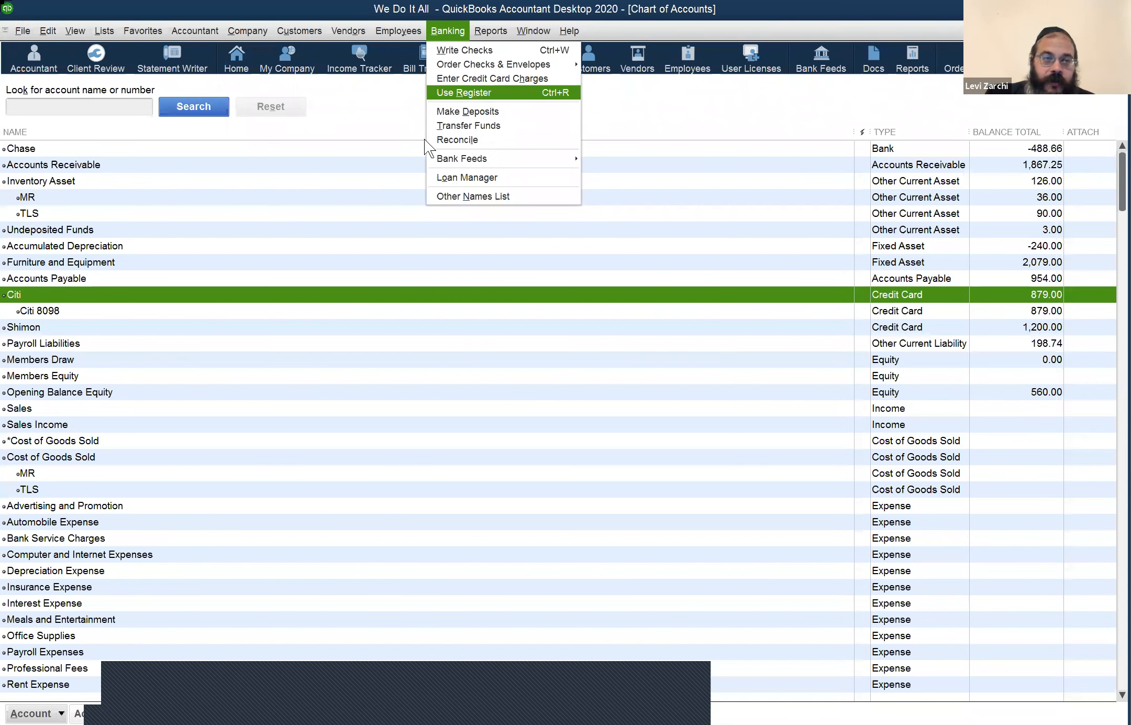
pyautogui.press('Return')
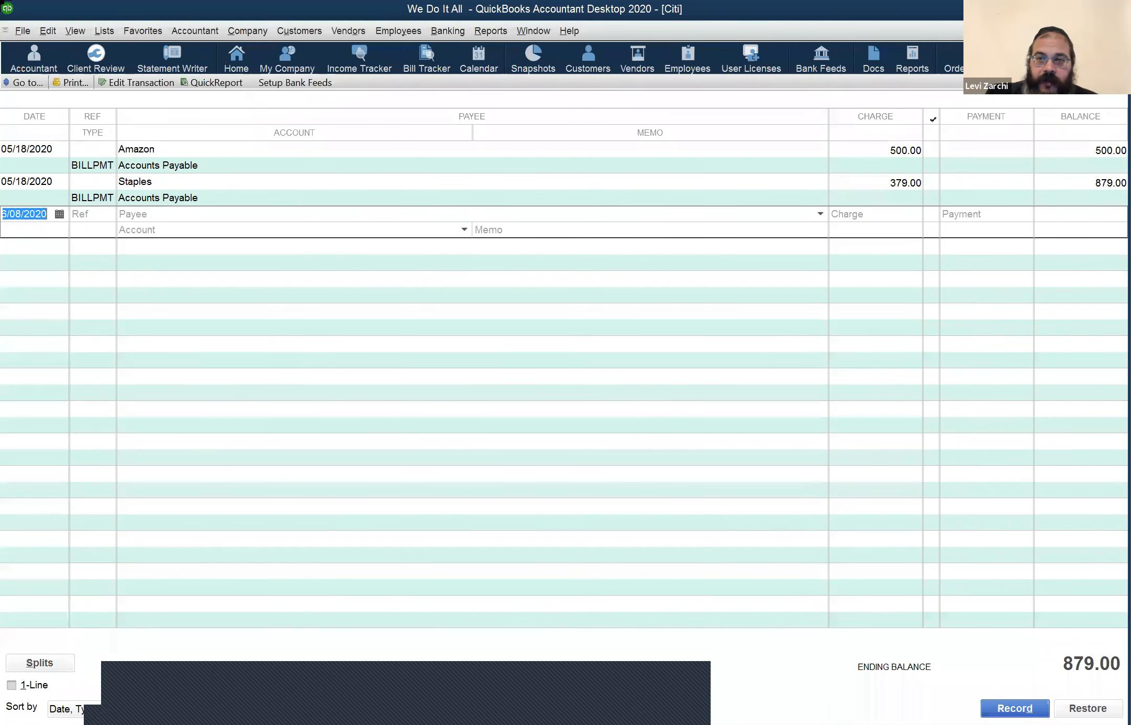
pyautogui.press('Escape')
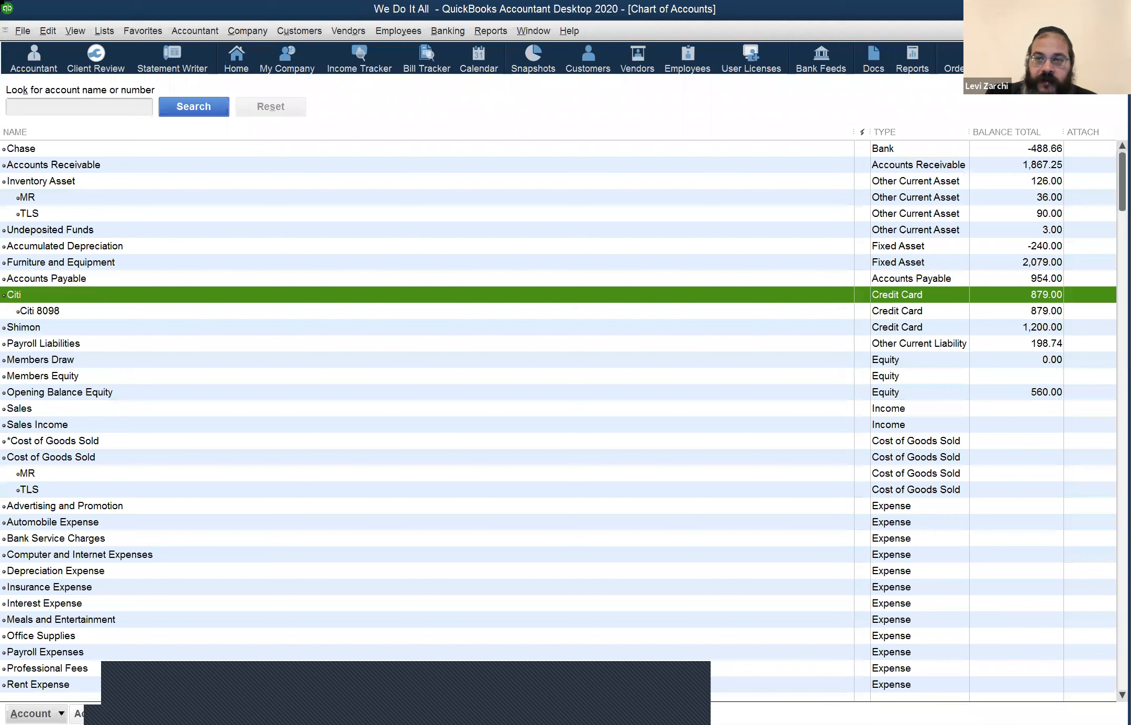
pyautogui.press('Escape')
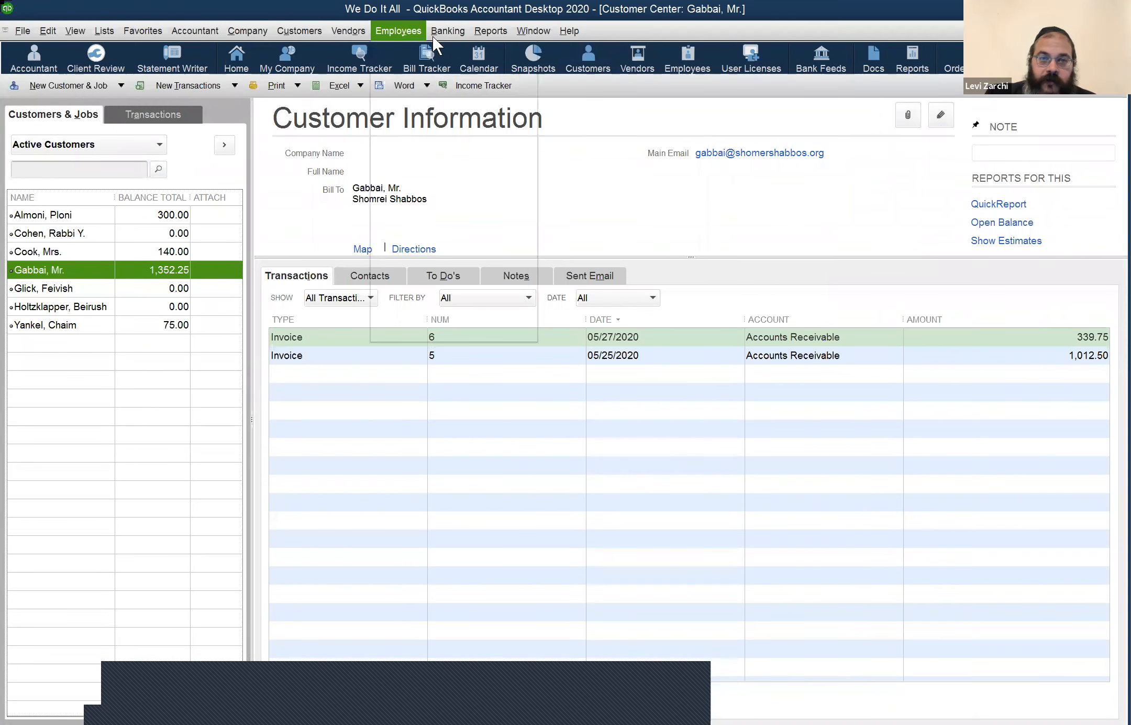
# Step: Close the customer's Accounts Receivable register and Customer Center, then call Use Register (Alt+B, R)
pyautogui.click(446, 33)
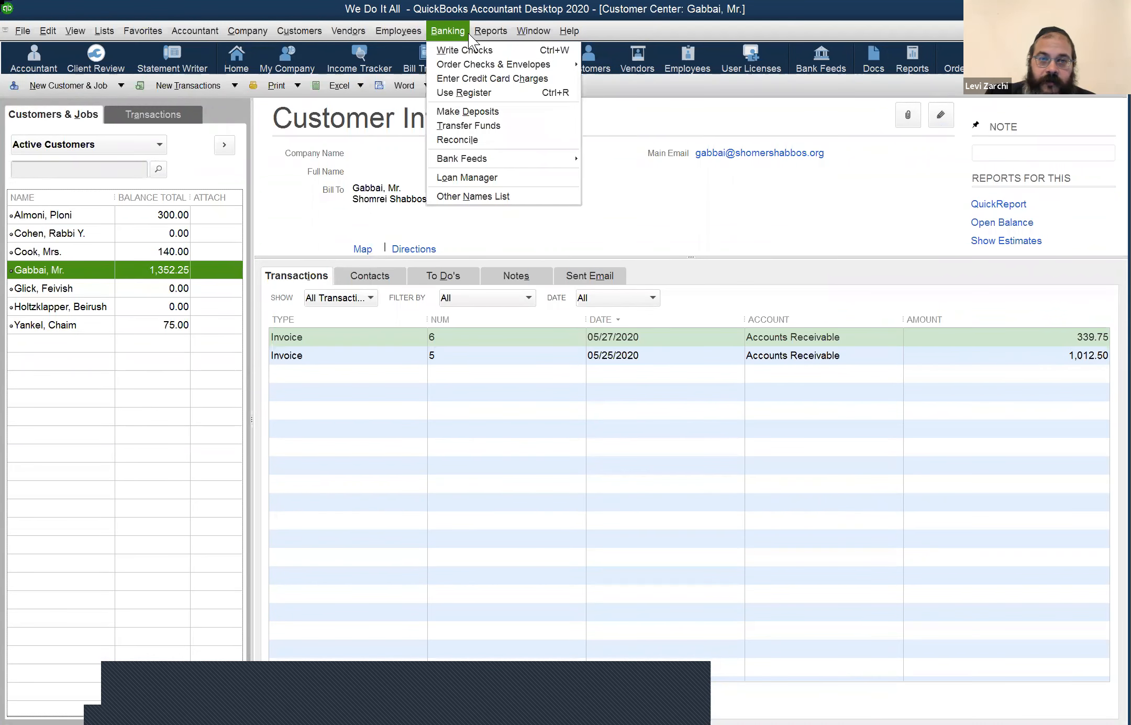
pyautogui.click(453, 92)
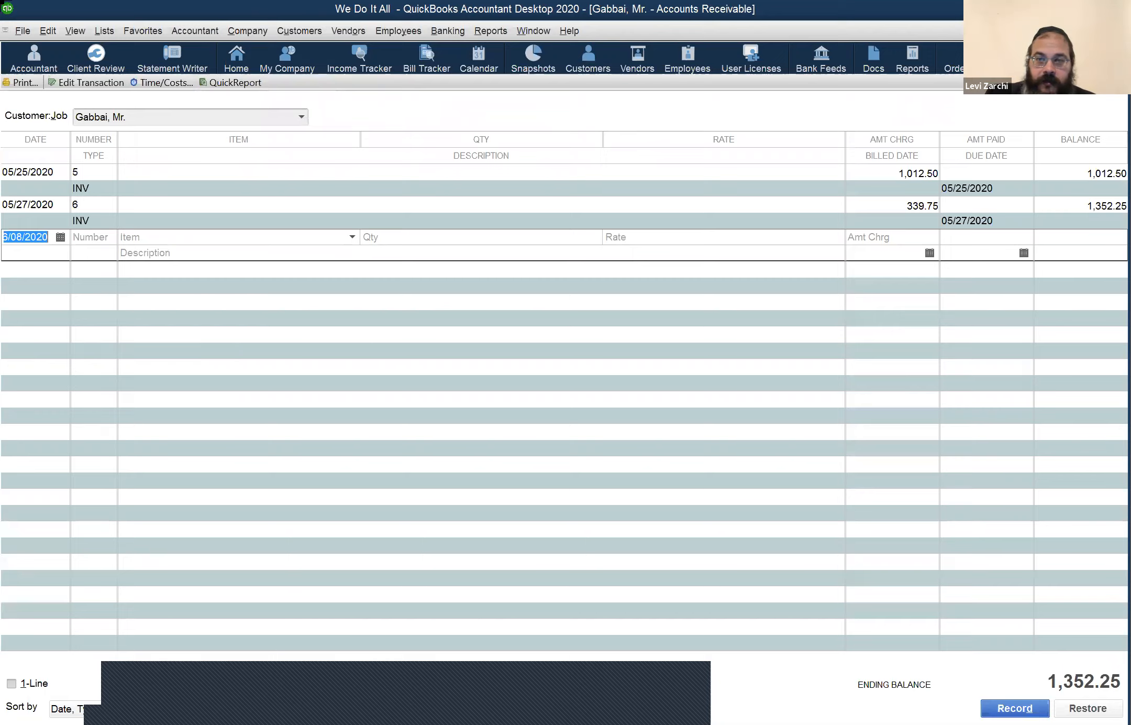
pyautogui.press('Escape')
pyautogui.press('Escape')
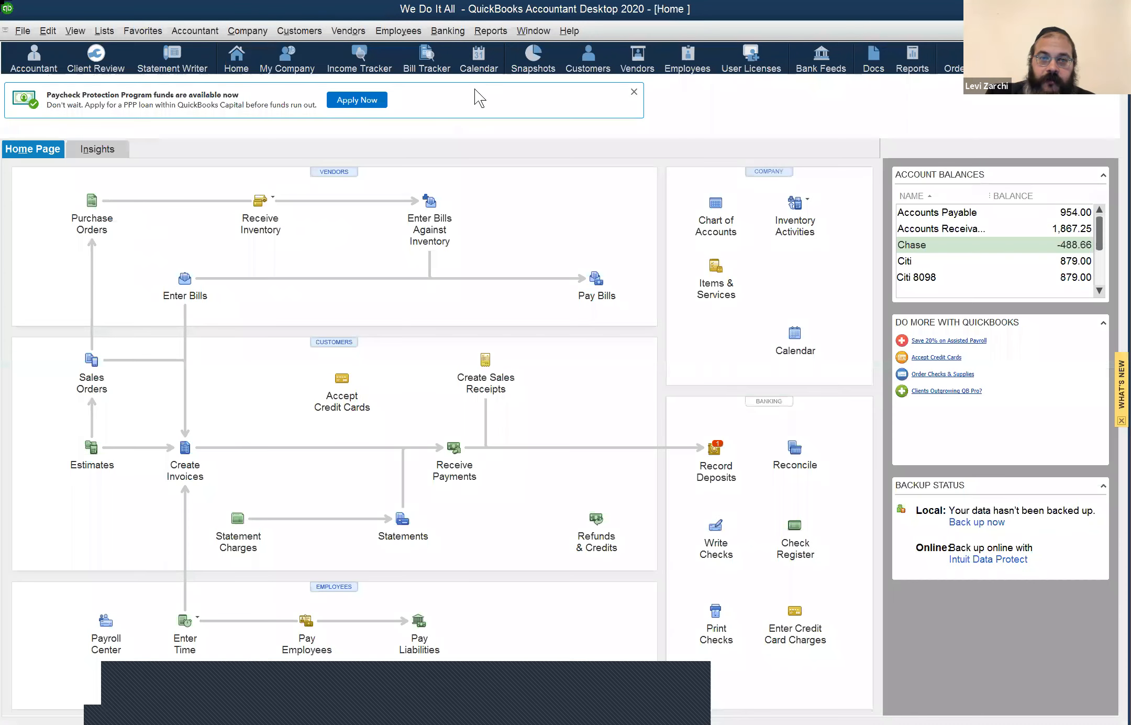
pyautogui.hotkey('alt', 'b')
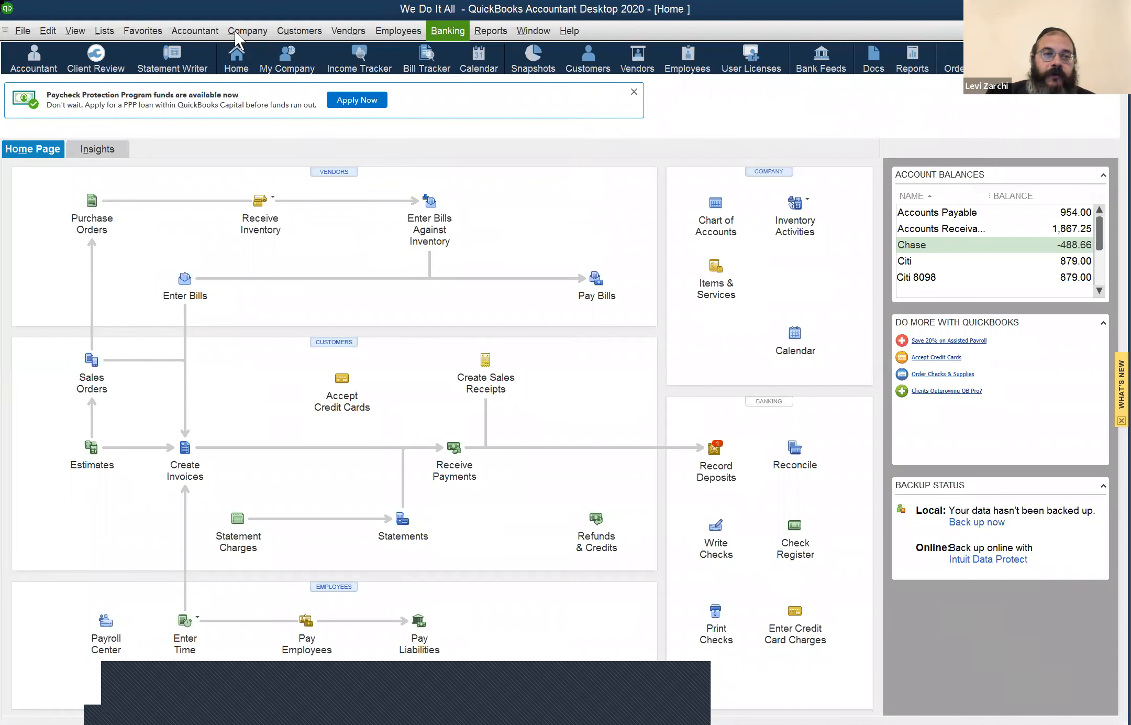
pyautogui.press('r')
pyautogui.click(225, 34)
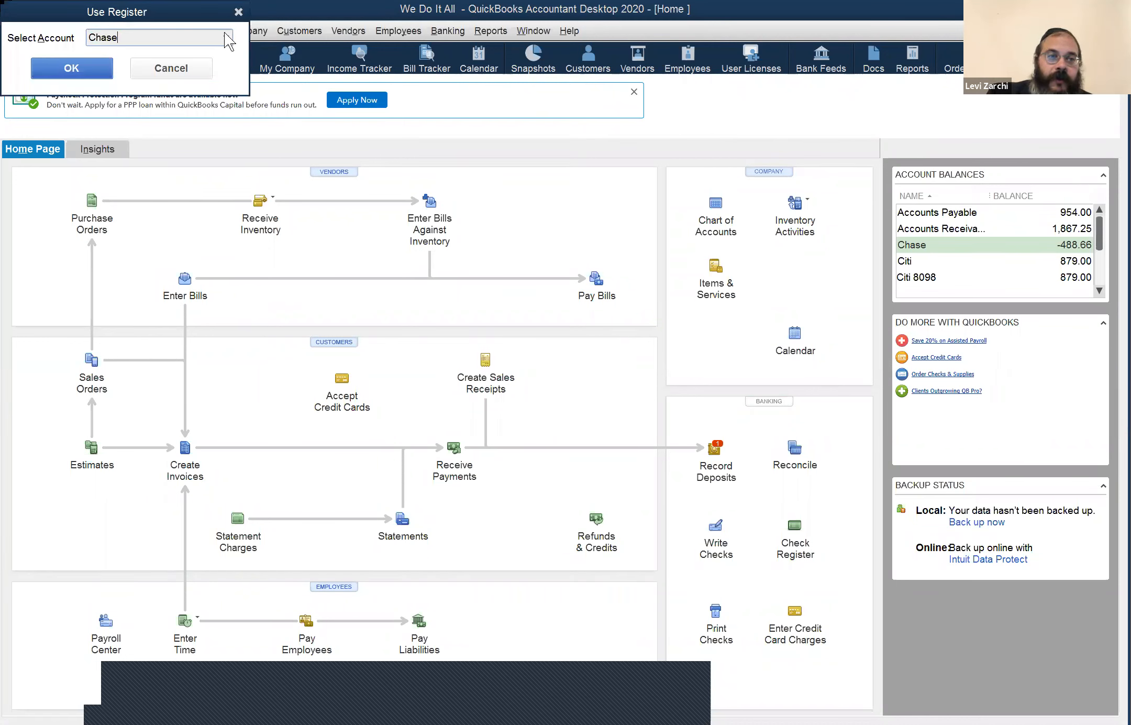
pyautogui.click(226, 37)
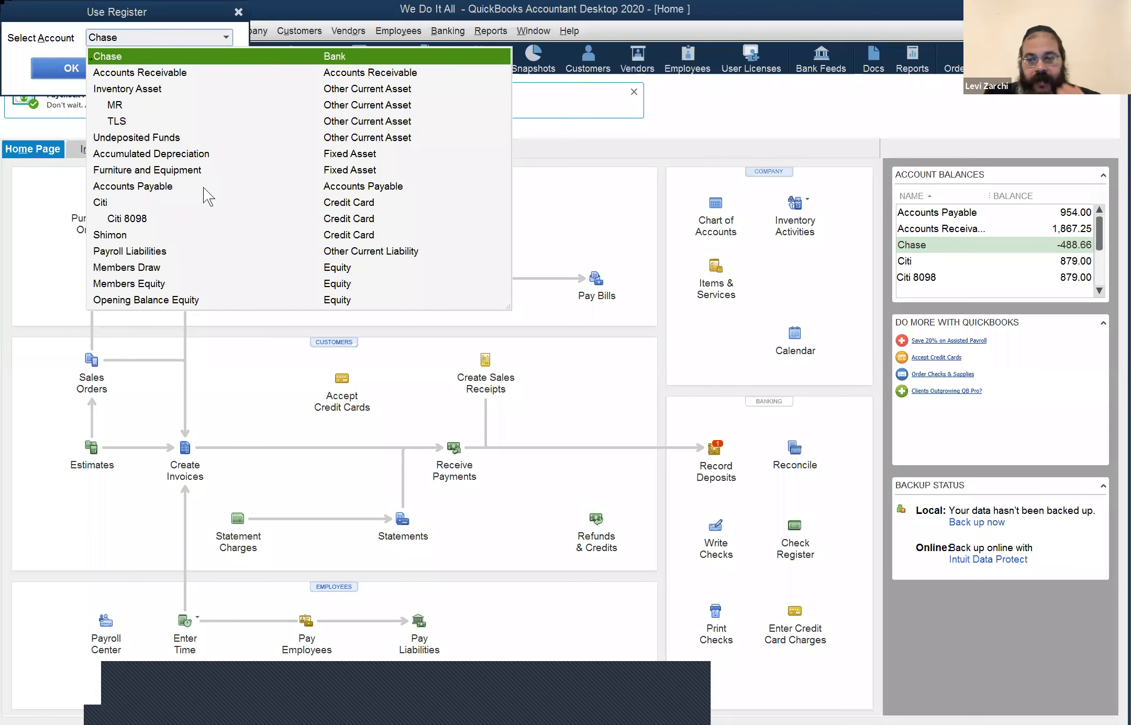
pyautogui.click(66, 69)
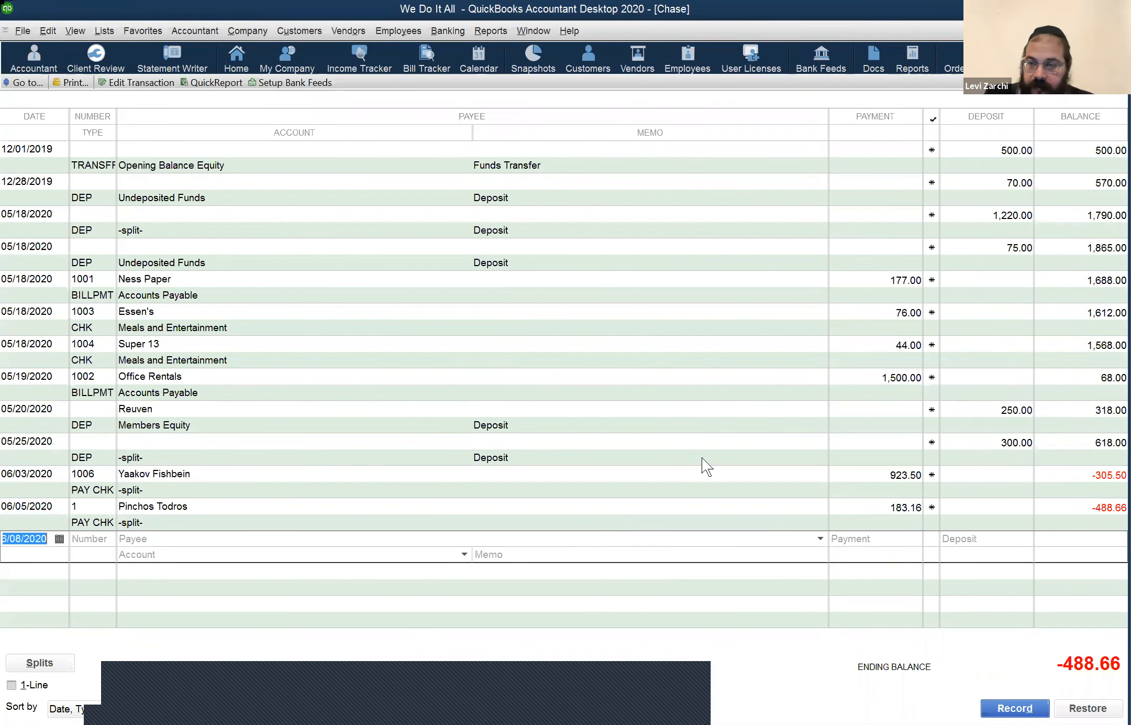
pyautogui.click(1082, 443)
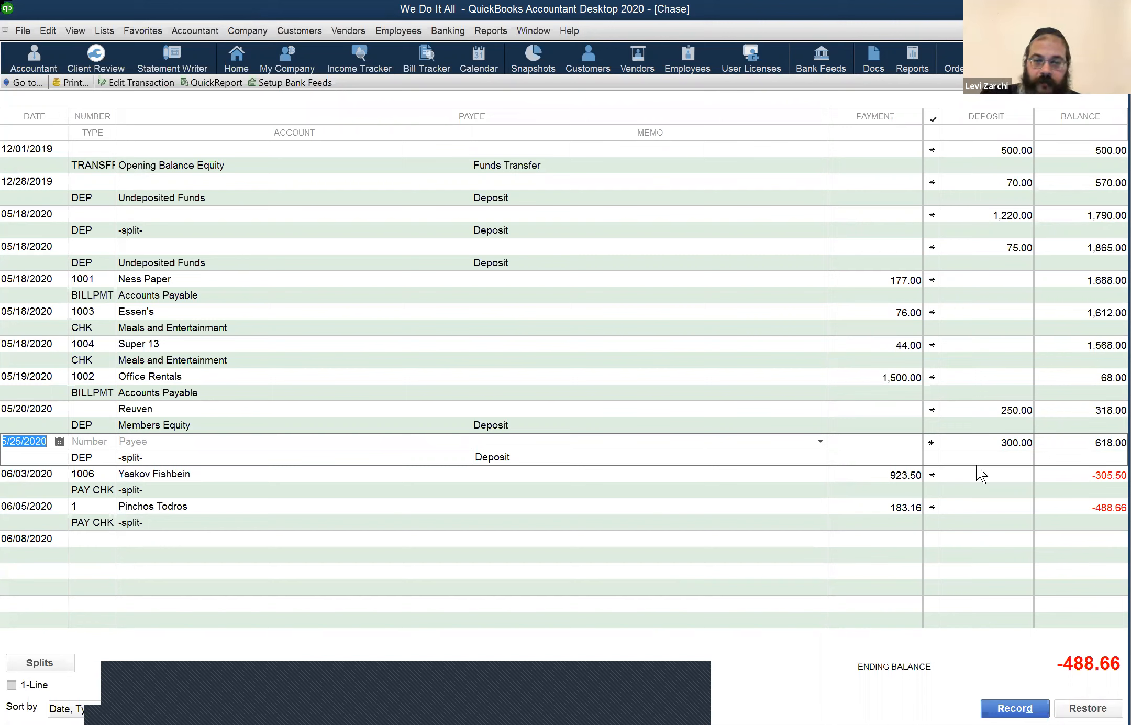
pyautogui.click(902, 506)
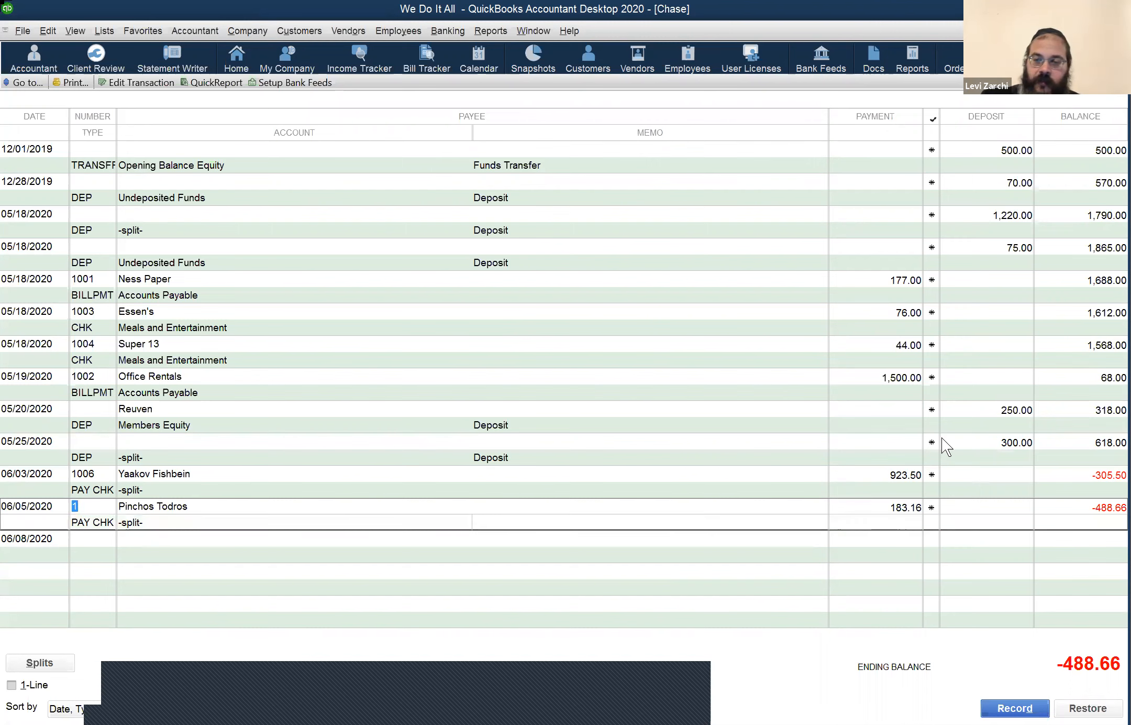
pyautogui.click(1061, 442)
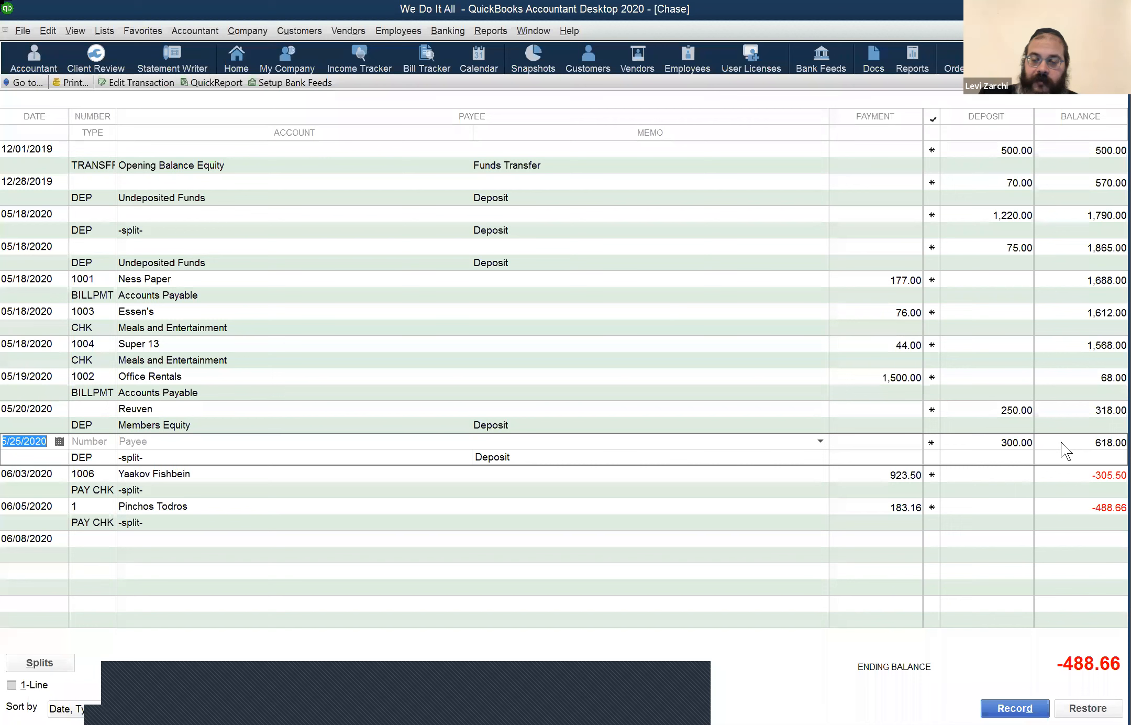
pyautogui.click(447, 32)
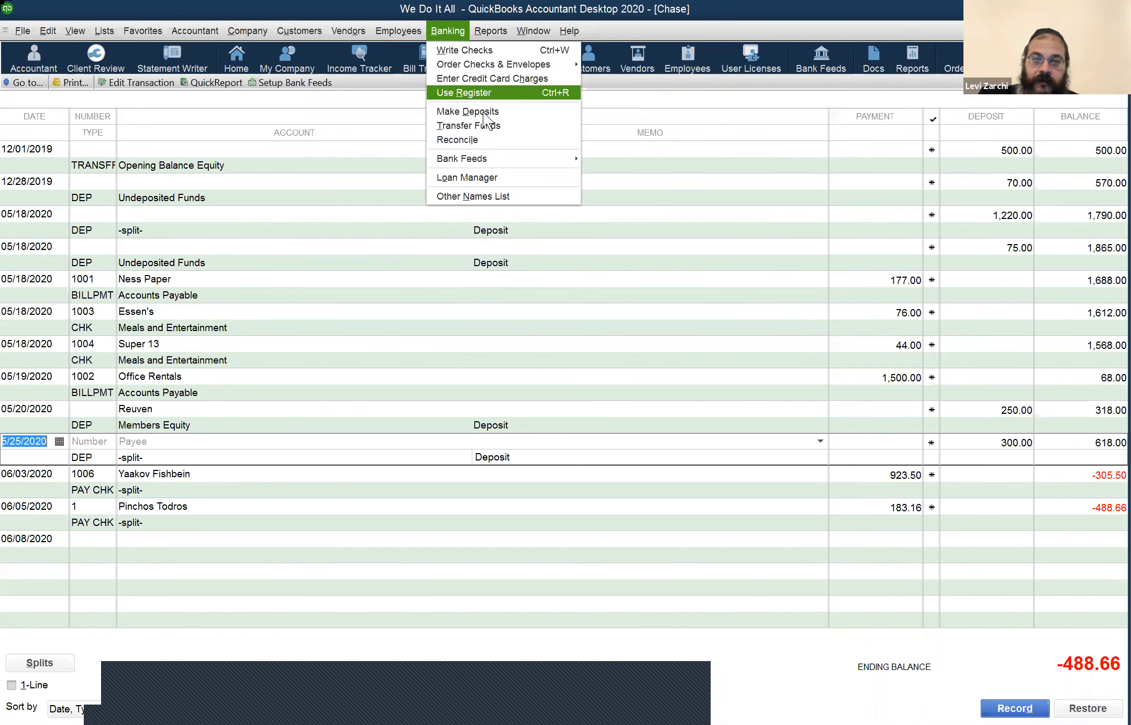
pyautogui.click(499, 111)
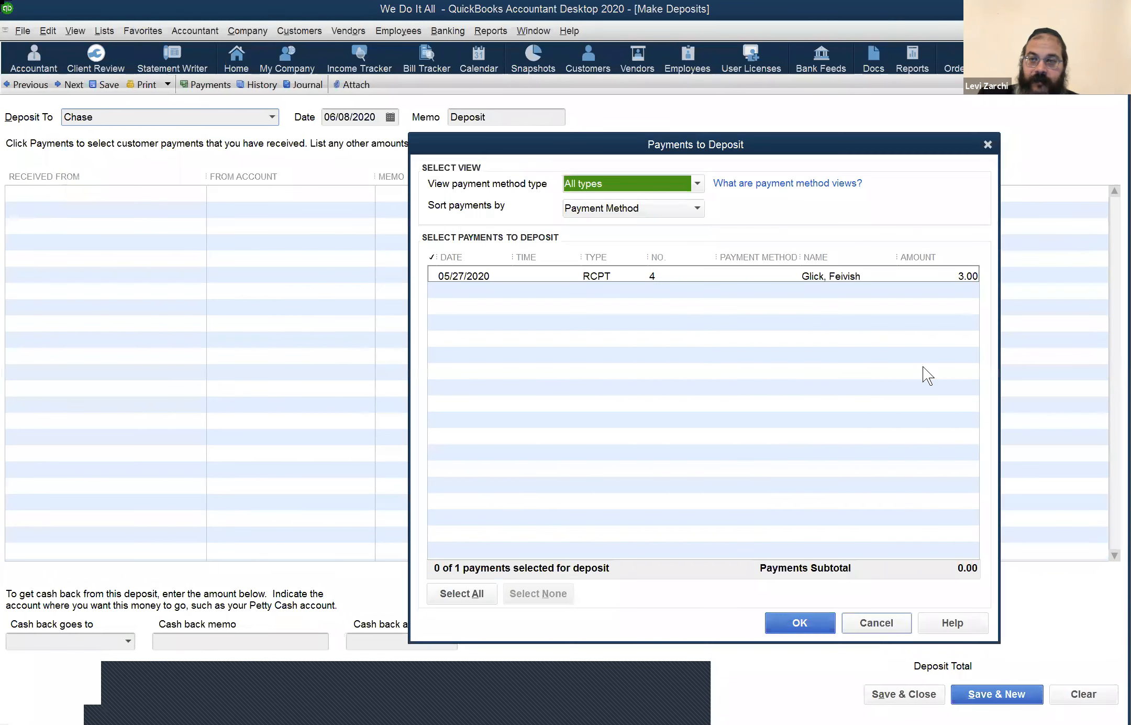
pyautogui.press('Escape')
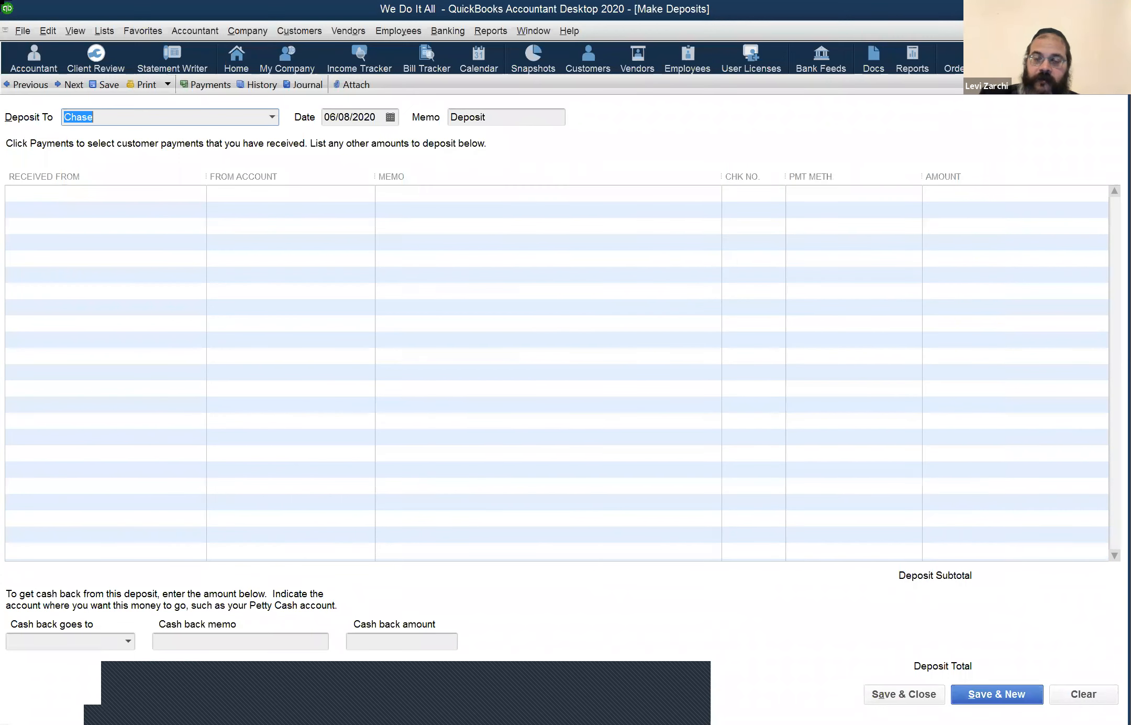
pyautogui.press('Escape')
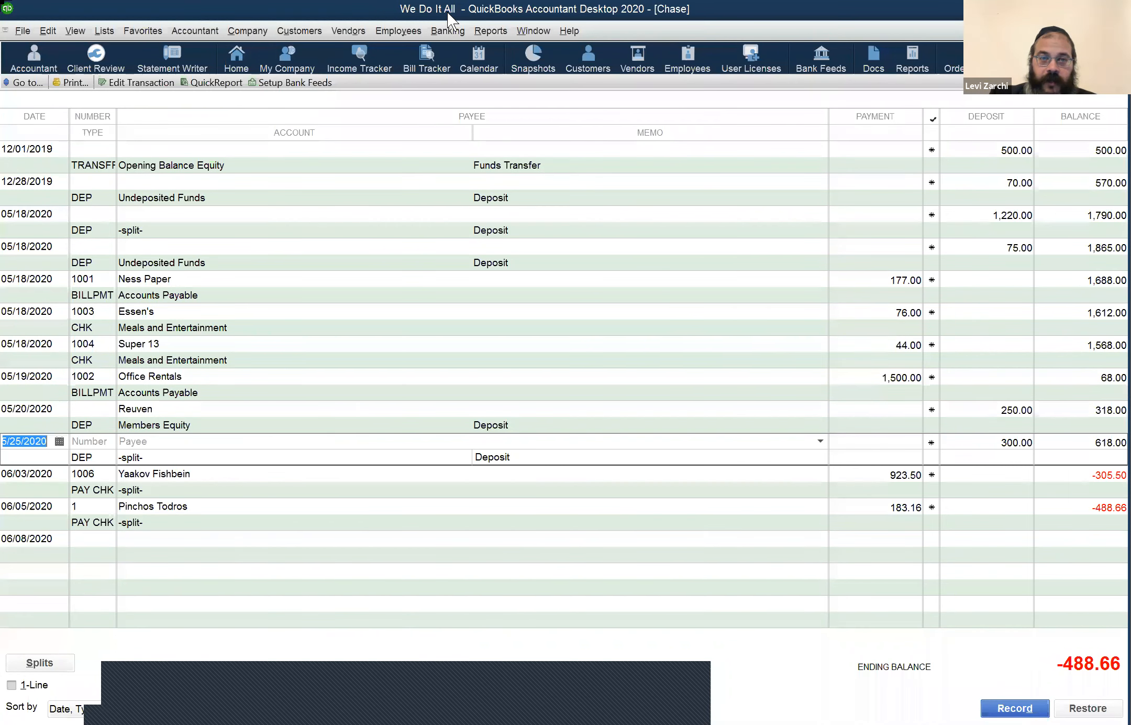
pyautogui.click(451, 32)
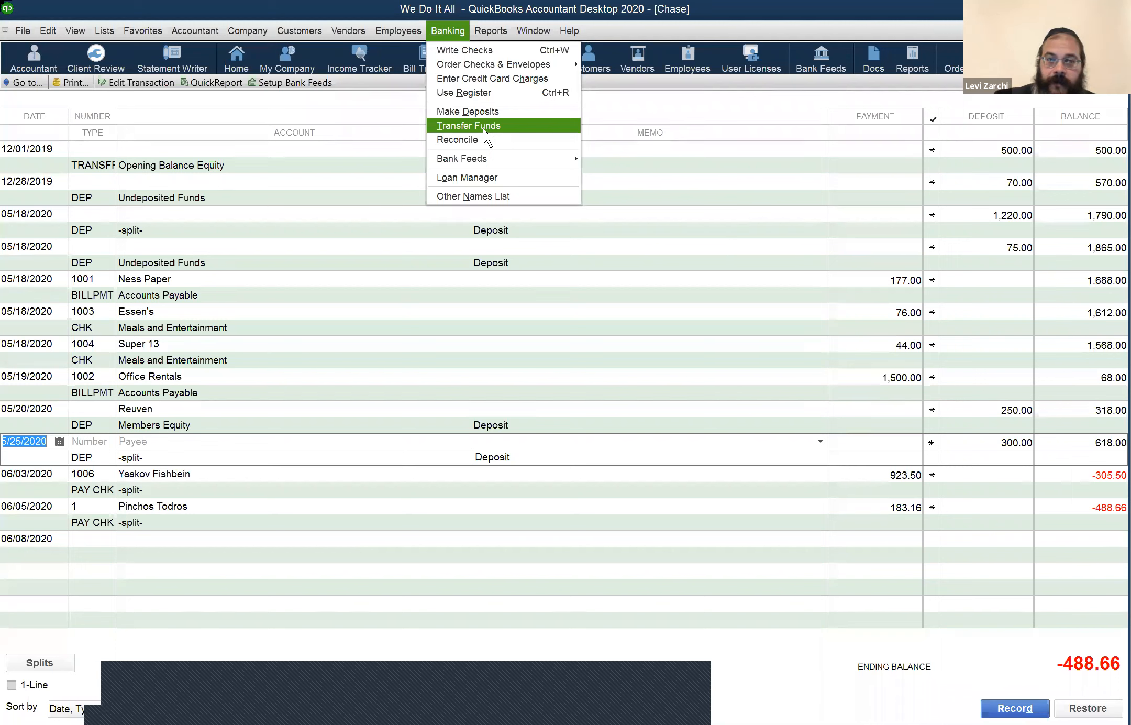
pyautogui.click(241, 159)
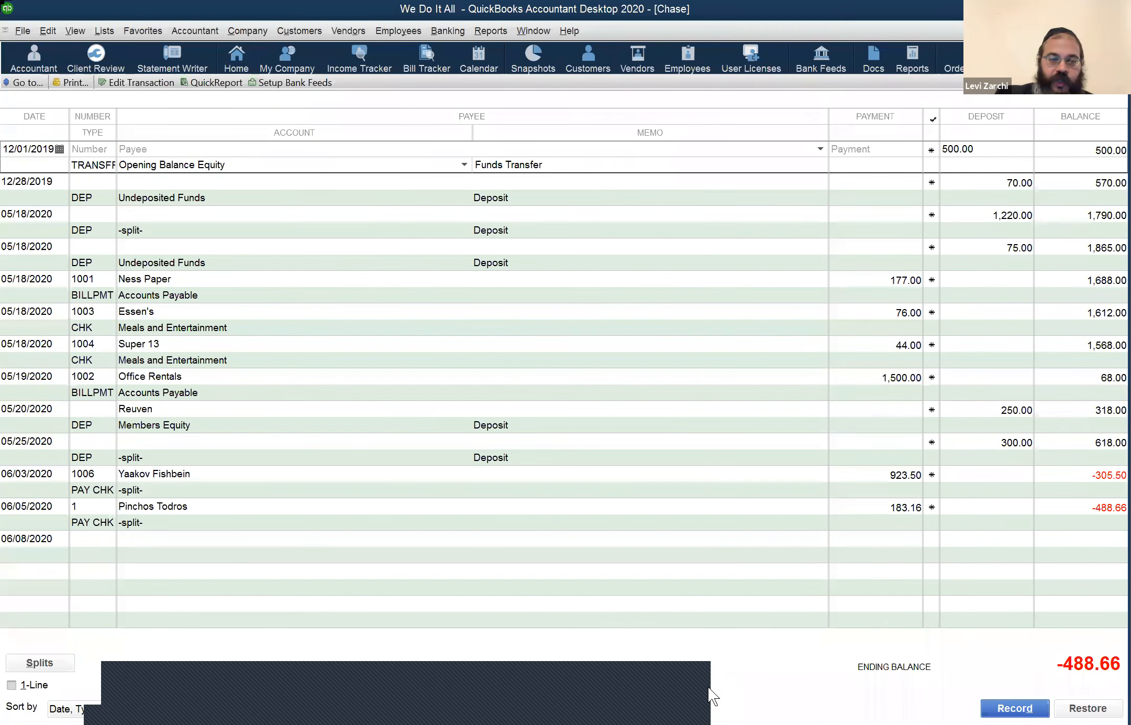
# Step: Enter a 06/08/2020 Chase register payment of 200.00 with the account Citibank
pyautogui.click(291, 549)
pyautogui.click(460, 555)
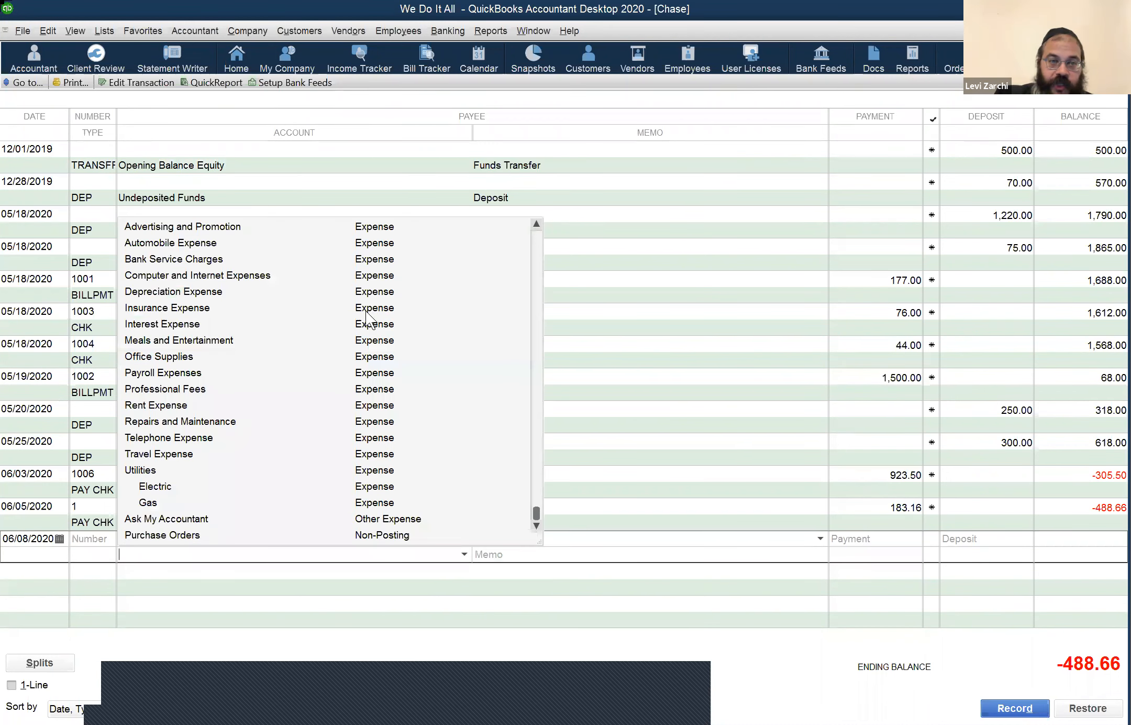
pyautogui.scroll(10, 385, 257)
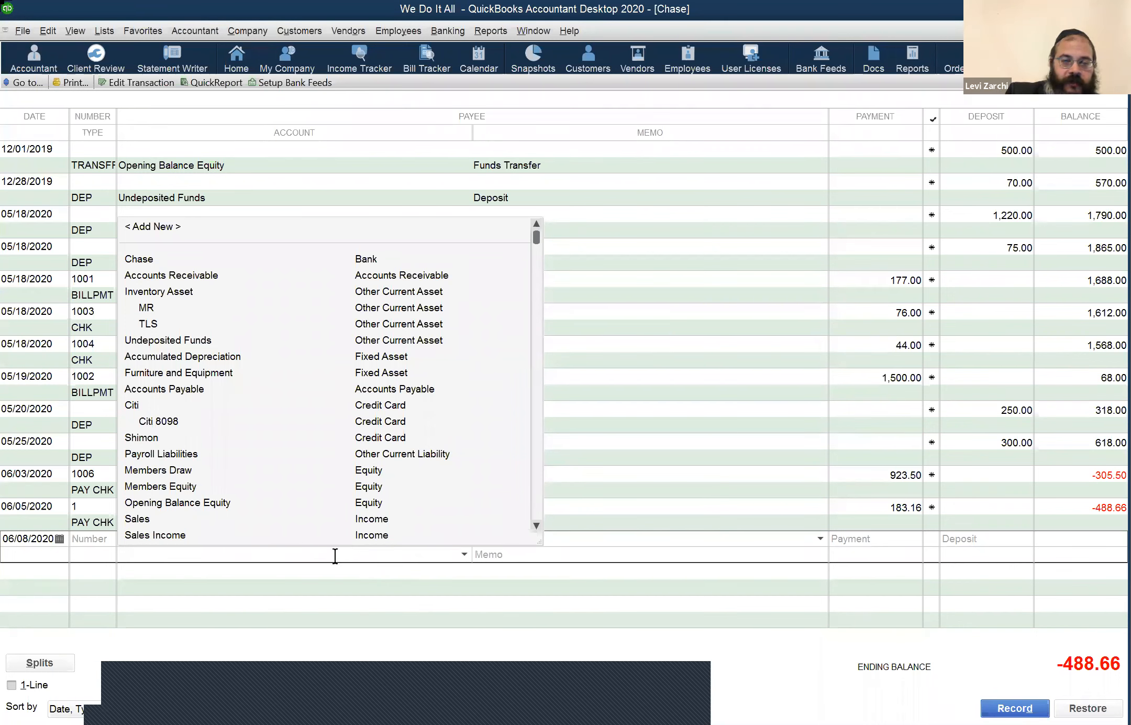
pyautogui.click(873, 540)
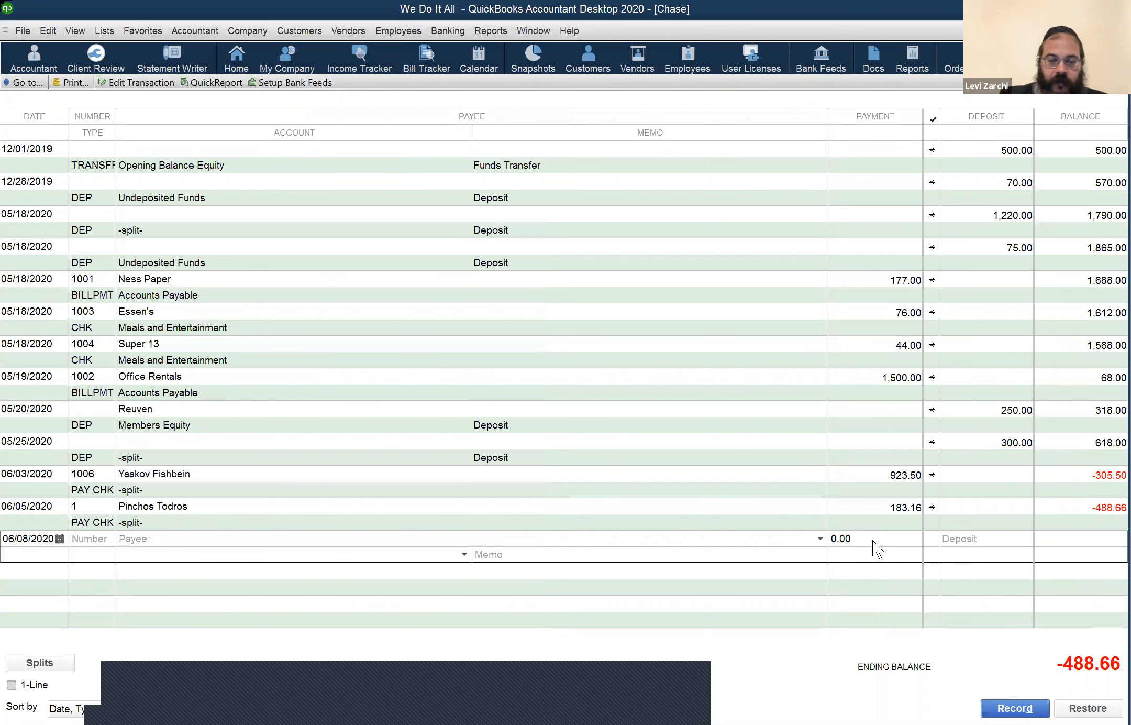
pyautogui.write('200')
pyautogui.press('Tab')
pyautogui.write('C')
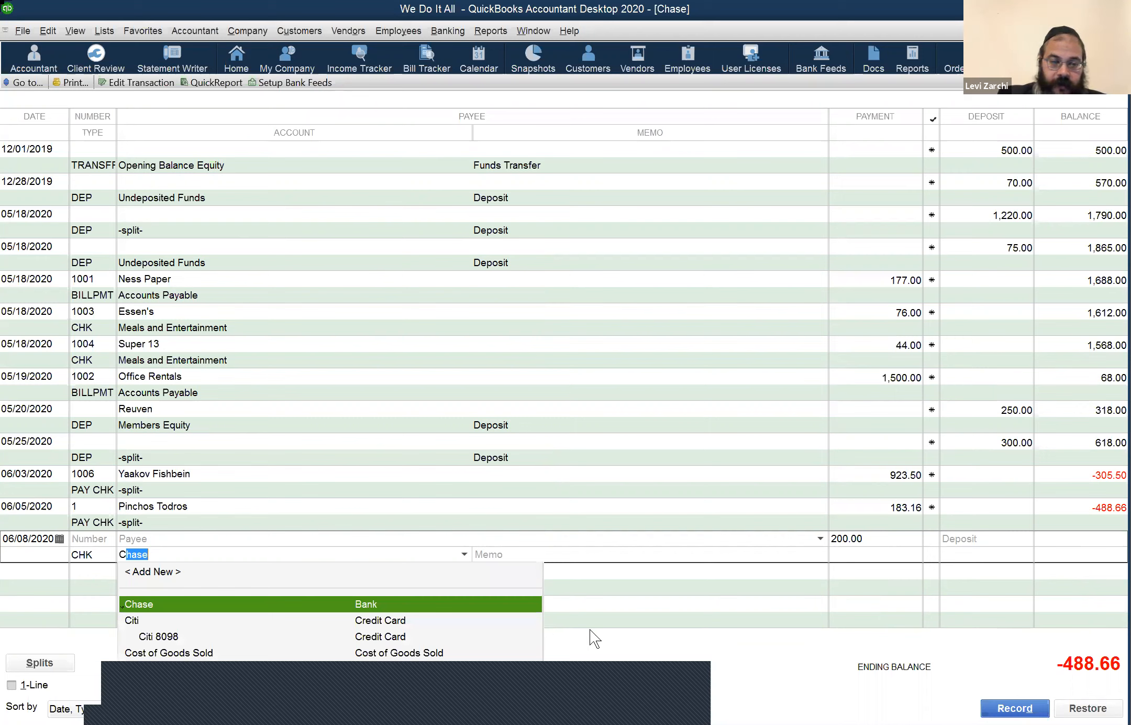
pyautogui.write('iti')
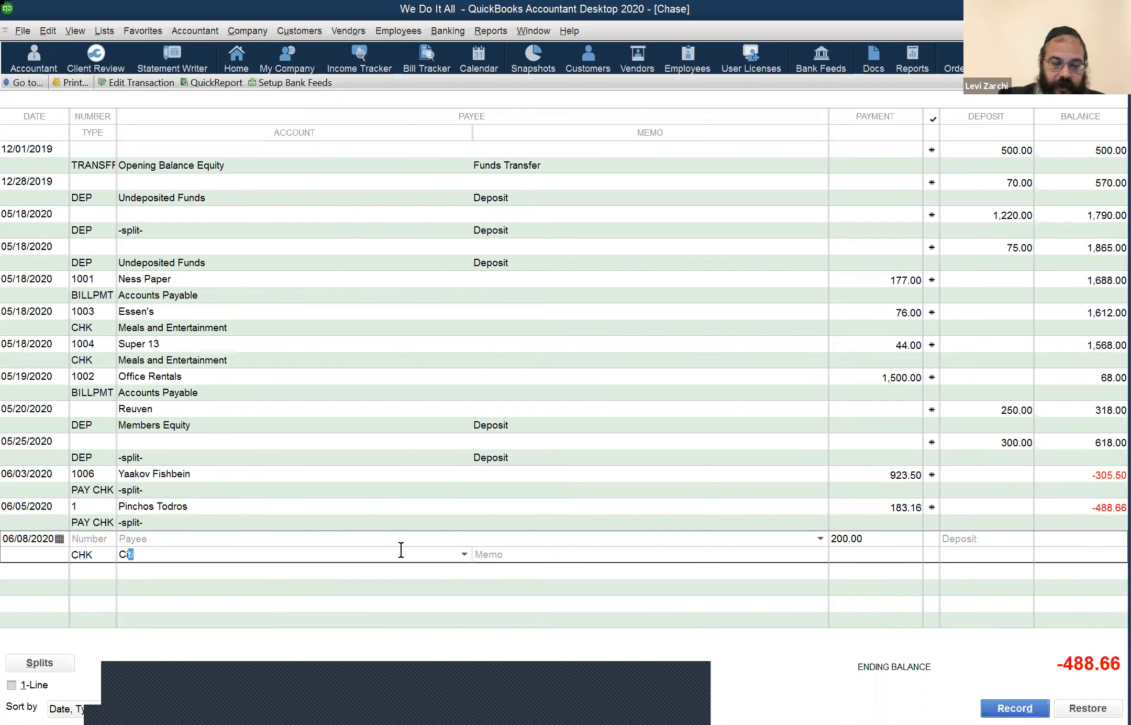
pyautogui.write(' ba')
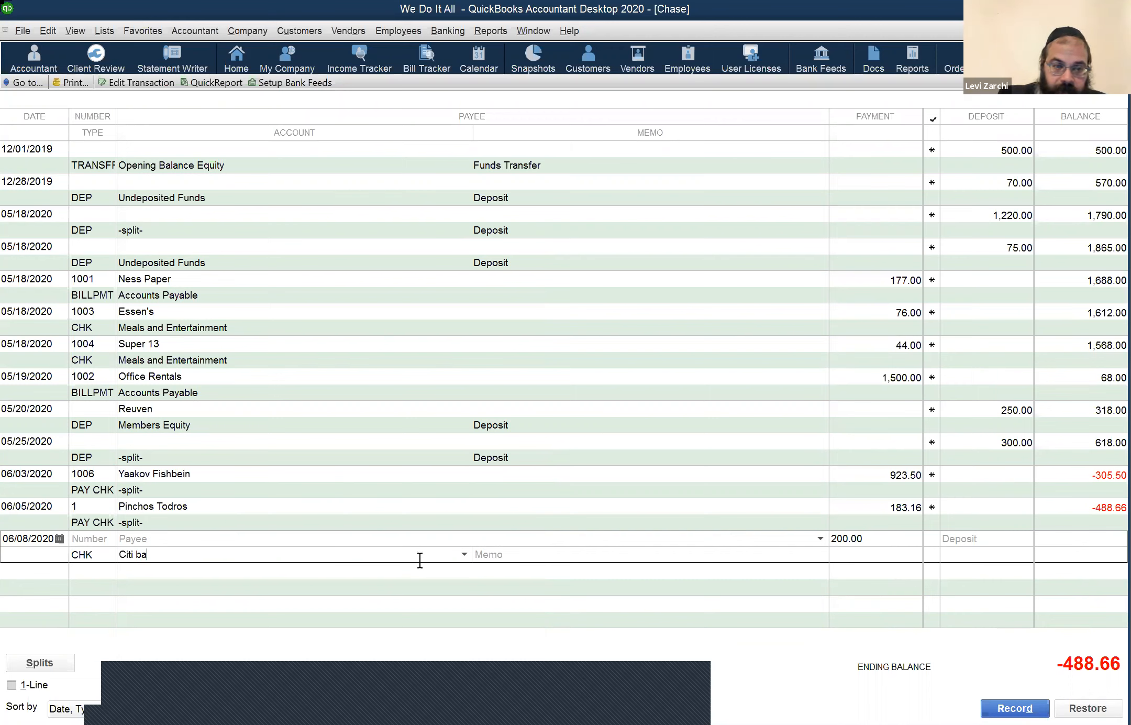
pyautogui.press('BackSpace')
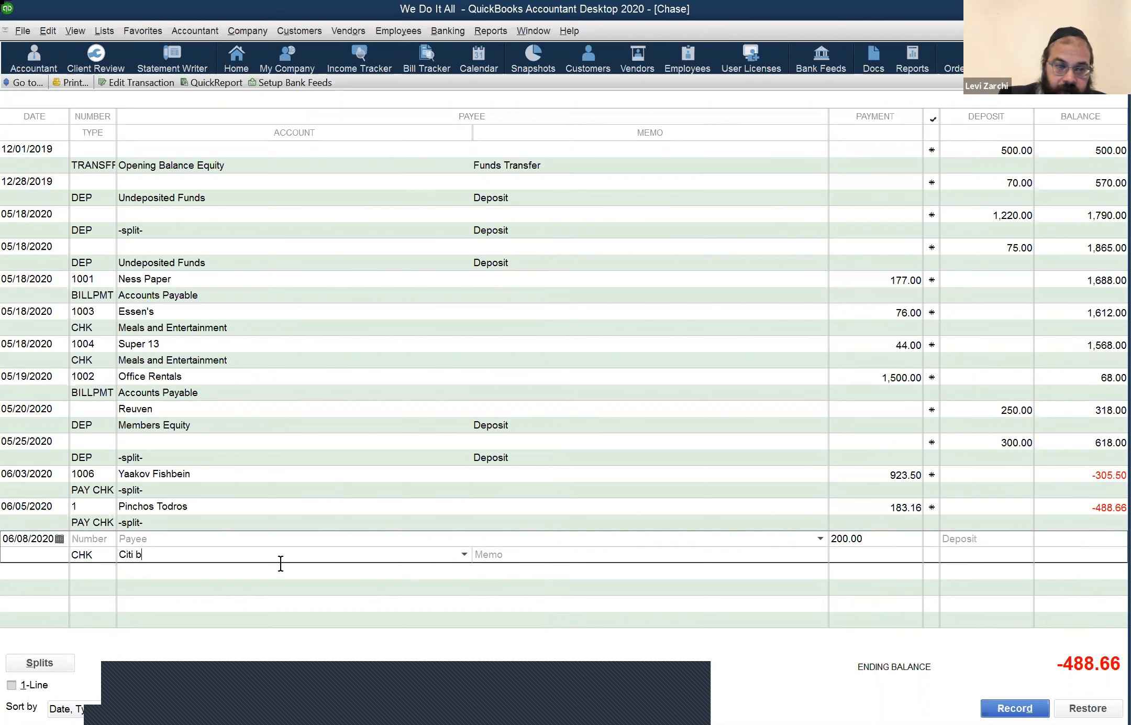
pyautogui.press('BackSpace')
pyautogui.press('BackSpace')
pyautogui.press('BackSpace')
pyautogui.press('BackSpace')
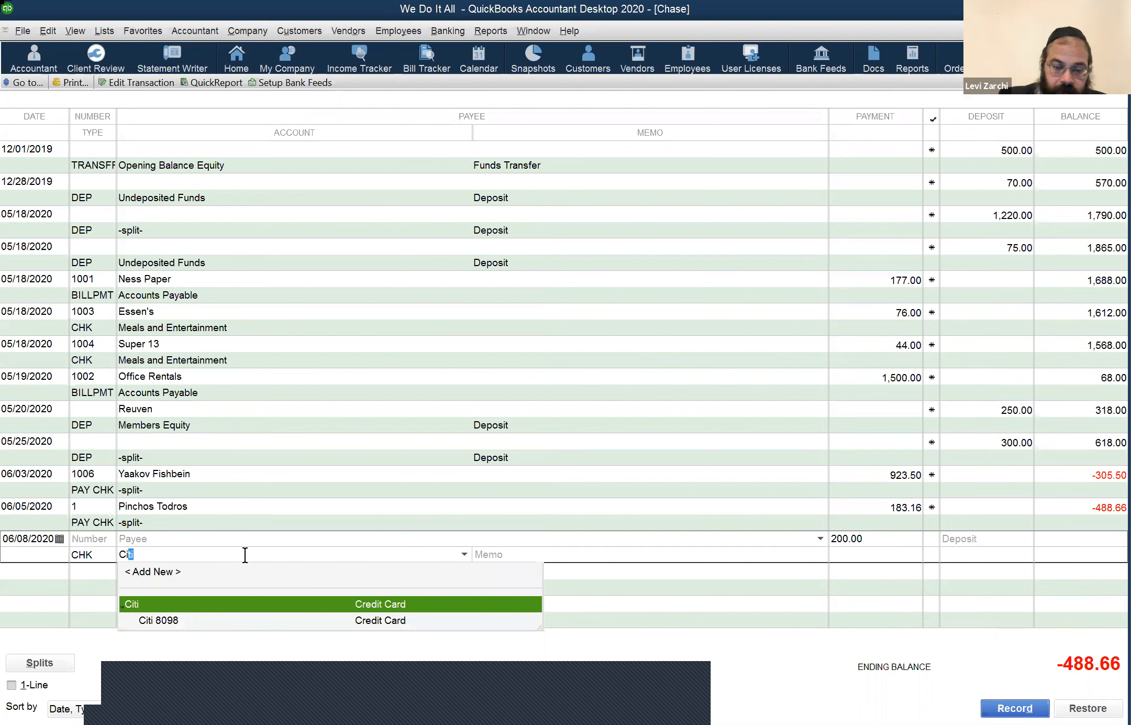
pyautogui.write('ti')
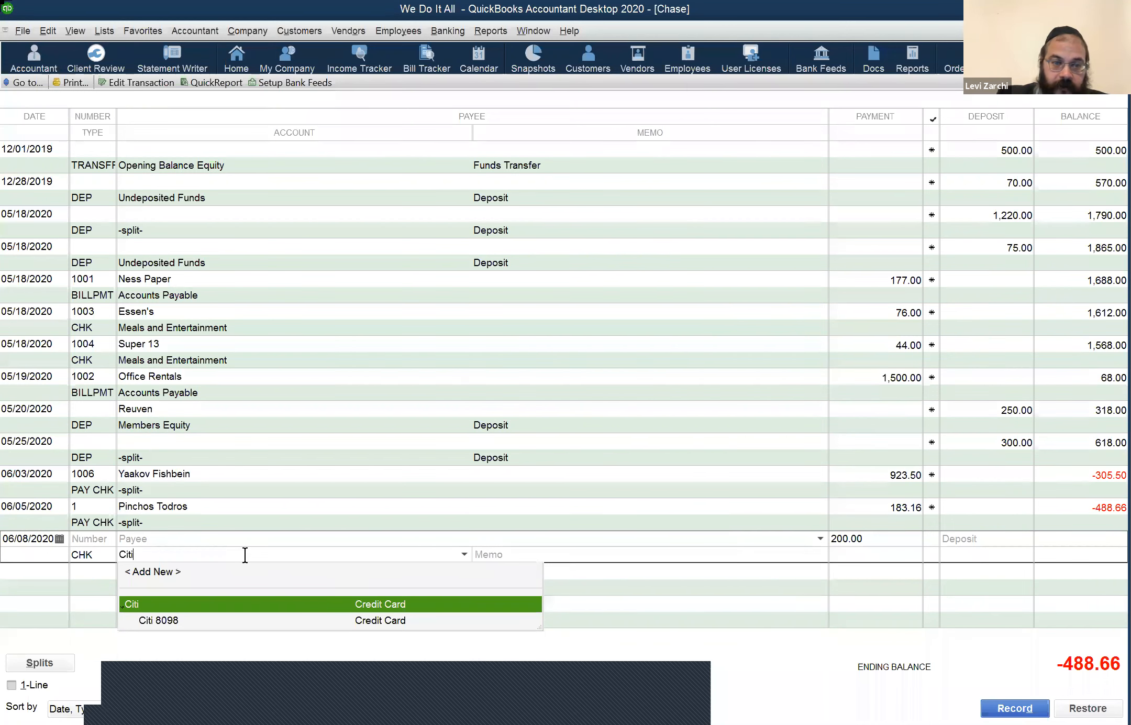
pyautogui.write('bank')
# Step: Create Citibank as a new Bank-type account, turning the 200.00 Chase entry into a transfer
pyautogui.press('Tab')
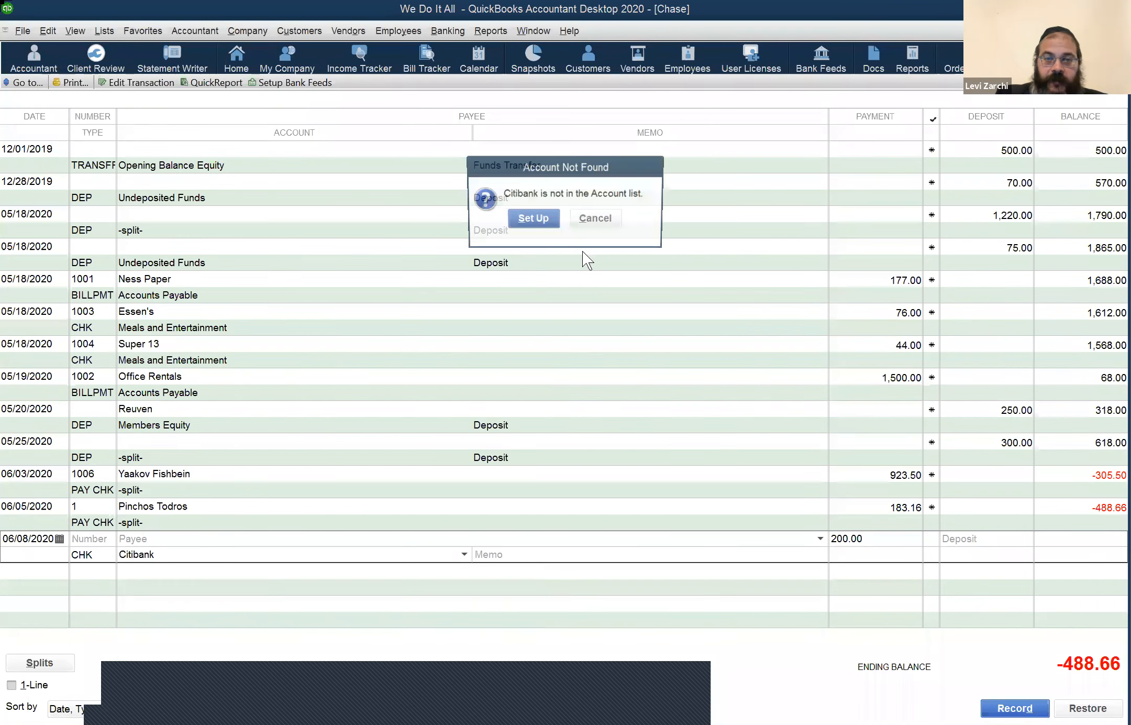
pyautogui.click(545, 222)
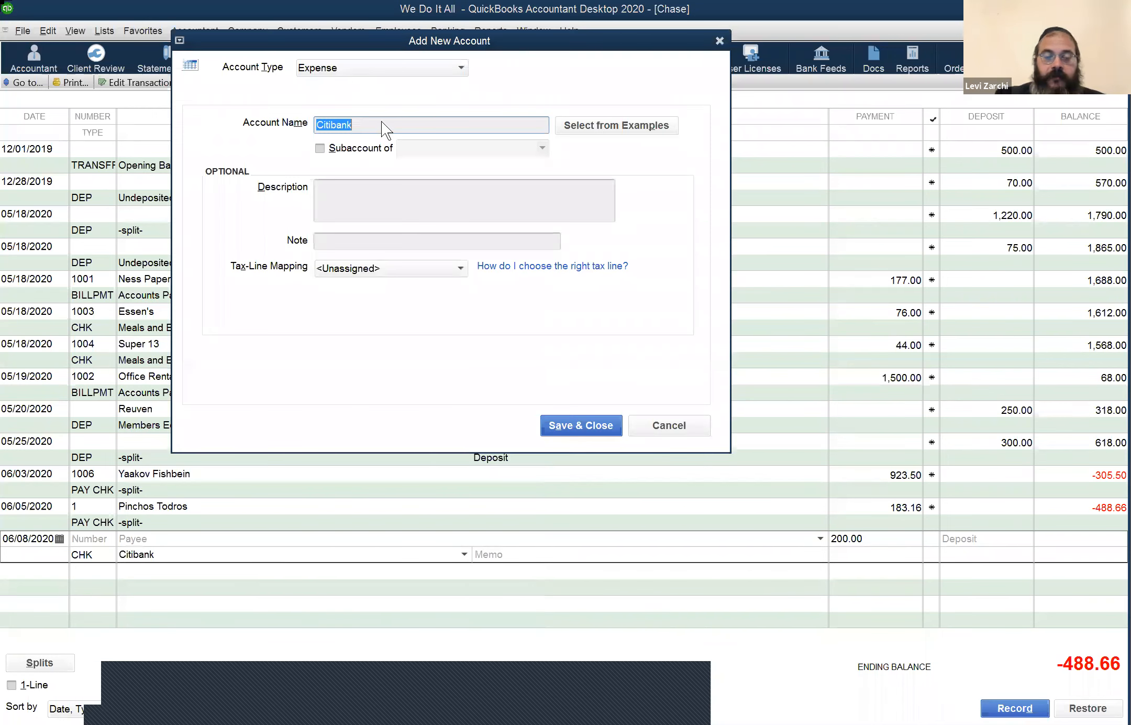
pyautogui.hotkey('shift', 'Tab')
pyautogui.press('b')
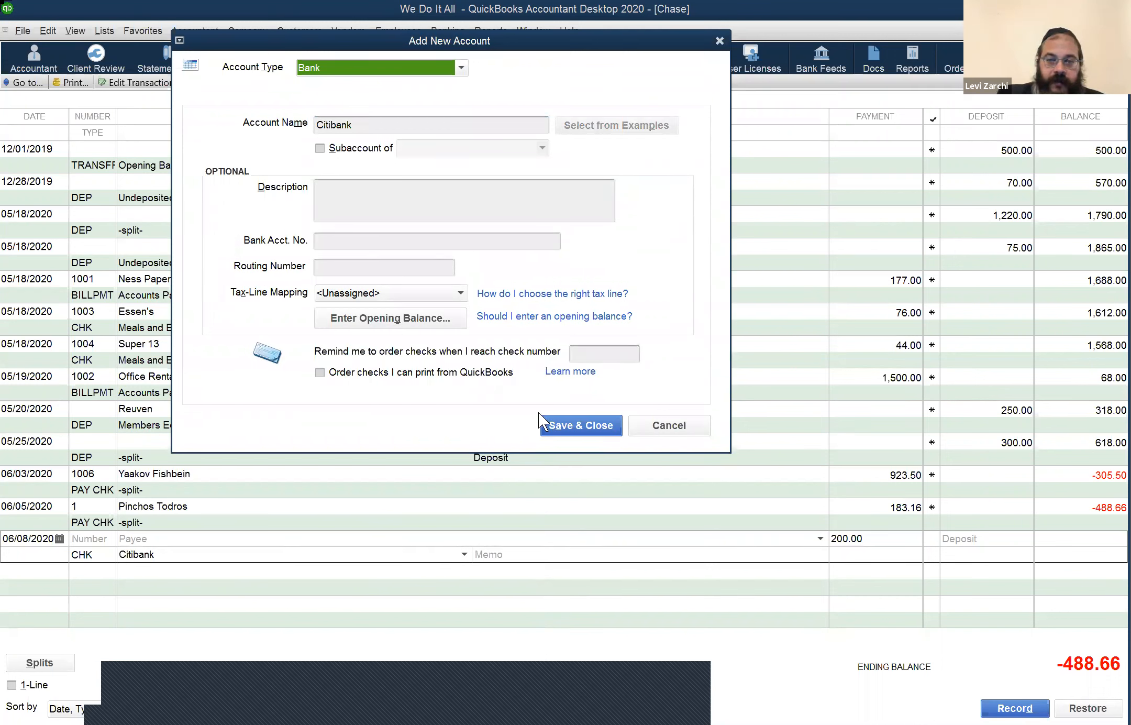
pyautogui.click(571, 422)
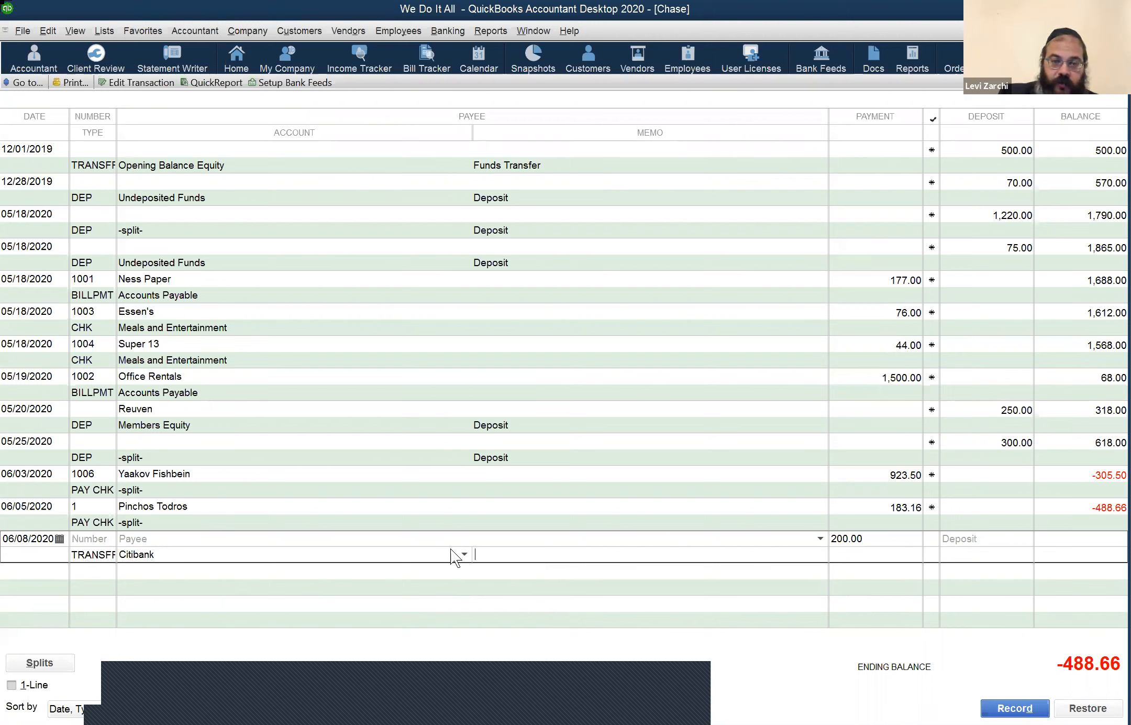
# Step: Clear the unsaved 200.00 Citibank transfer from the 06/08/2020 row, then type 'ci' in the account list
pyautogui.rightClick(559, 541)
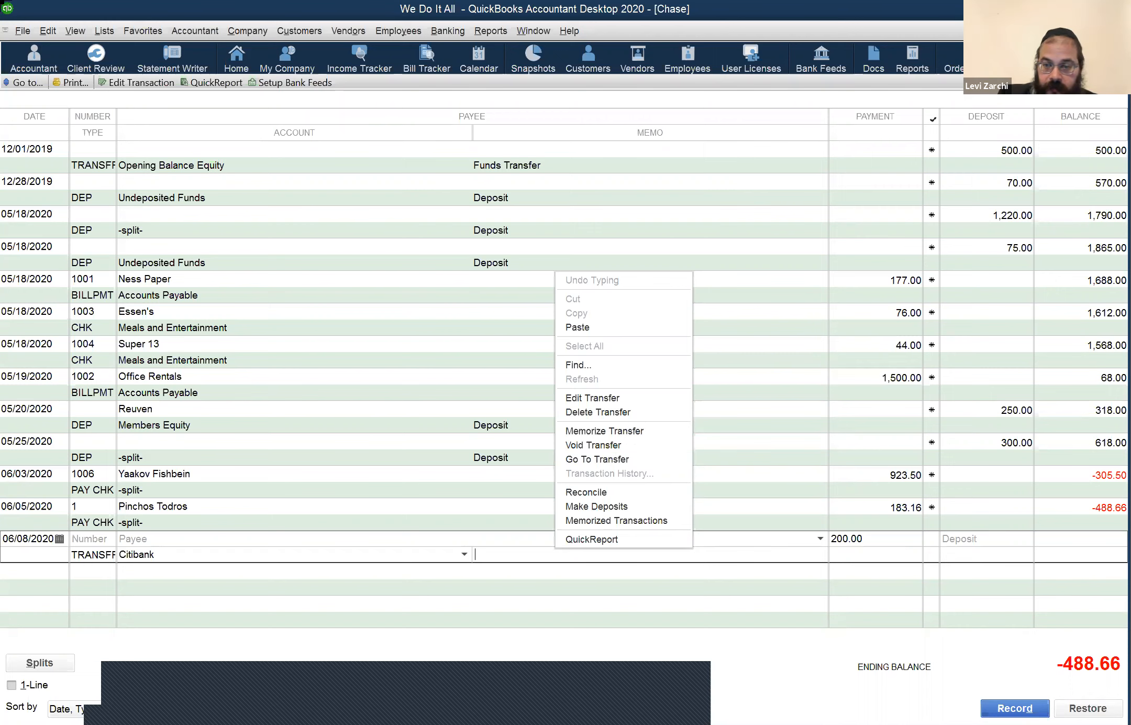
pyautogui.click(598, 412)
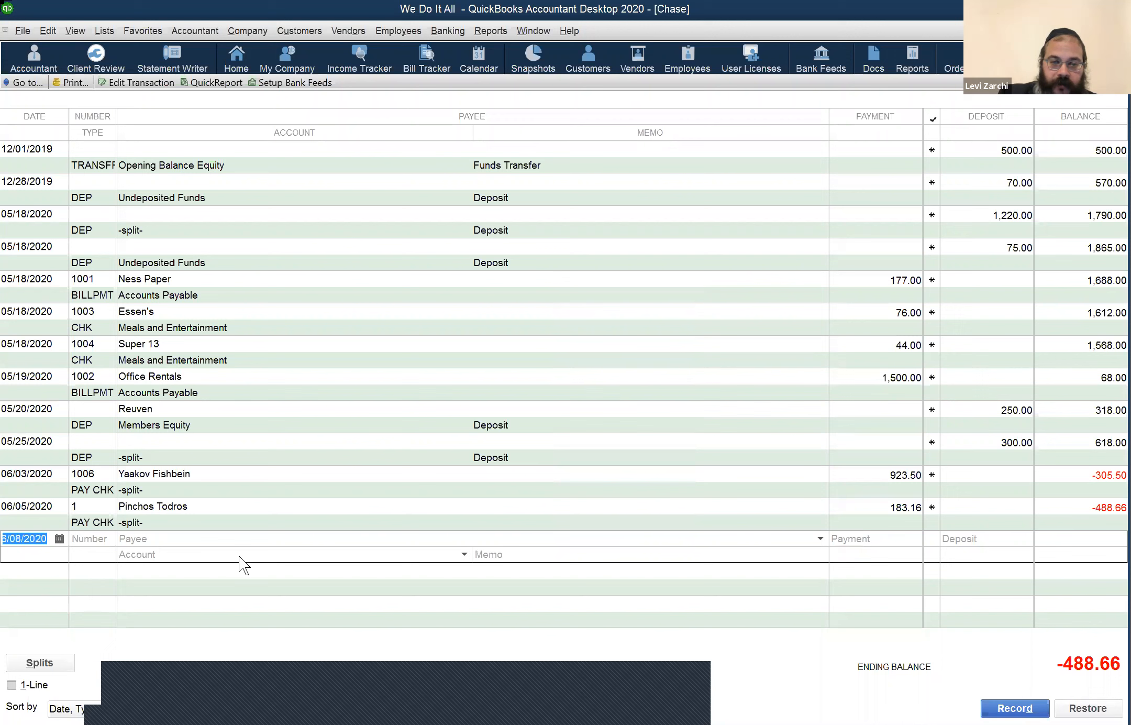
pyautogui.scroll(-10, 434, 457)
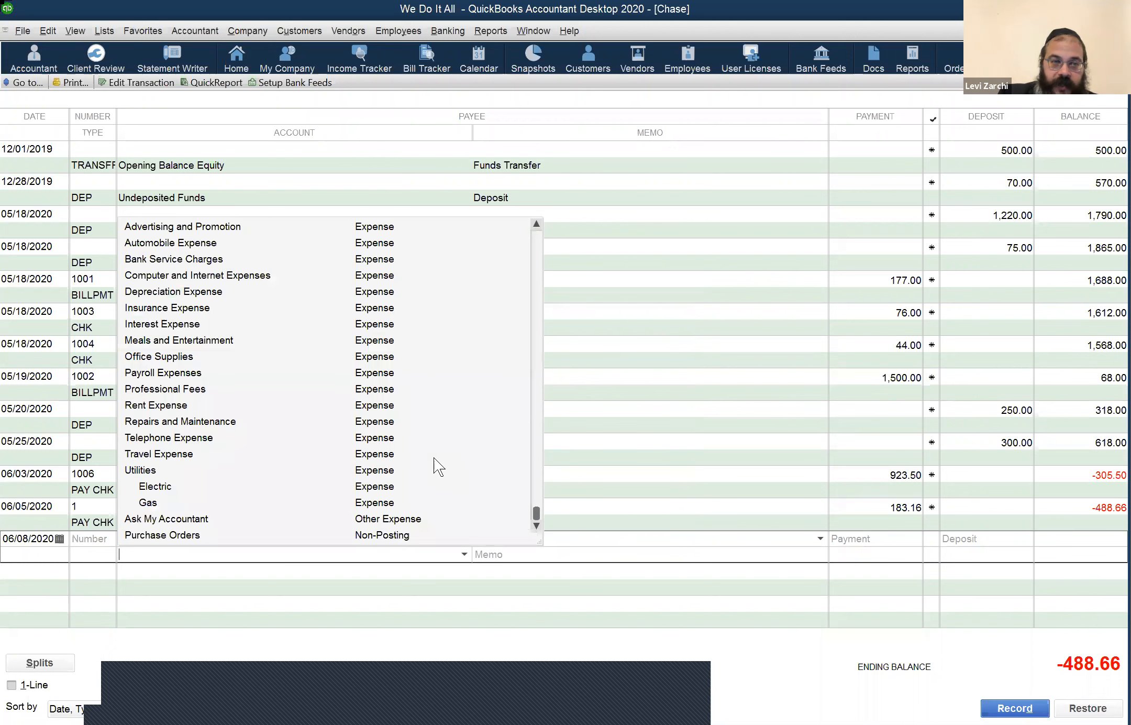
pyautogui.write('ci')
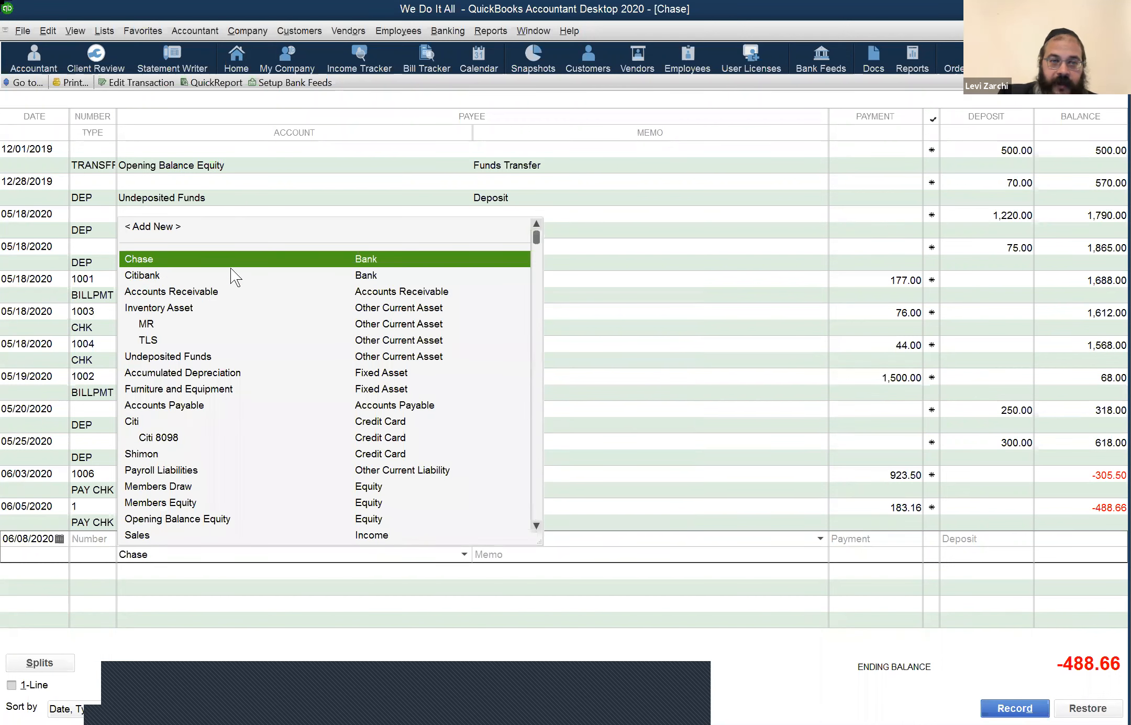
# Step: Start a Transfer Funds entry from Chase to Citibank
pyautogui.click(451, 30)
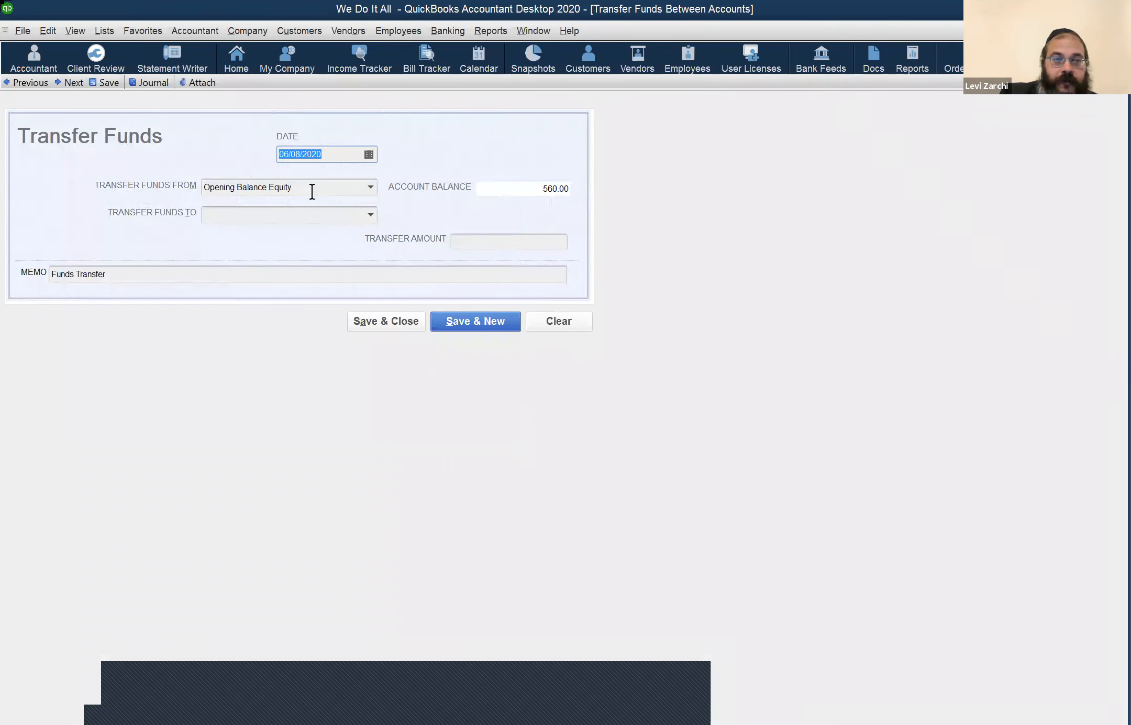
pyautogui.click(370, 187)
pyautogui.click(311, 239)
pyautogui.click(369, 213)
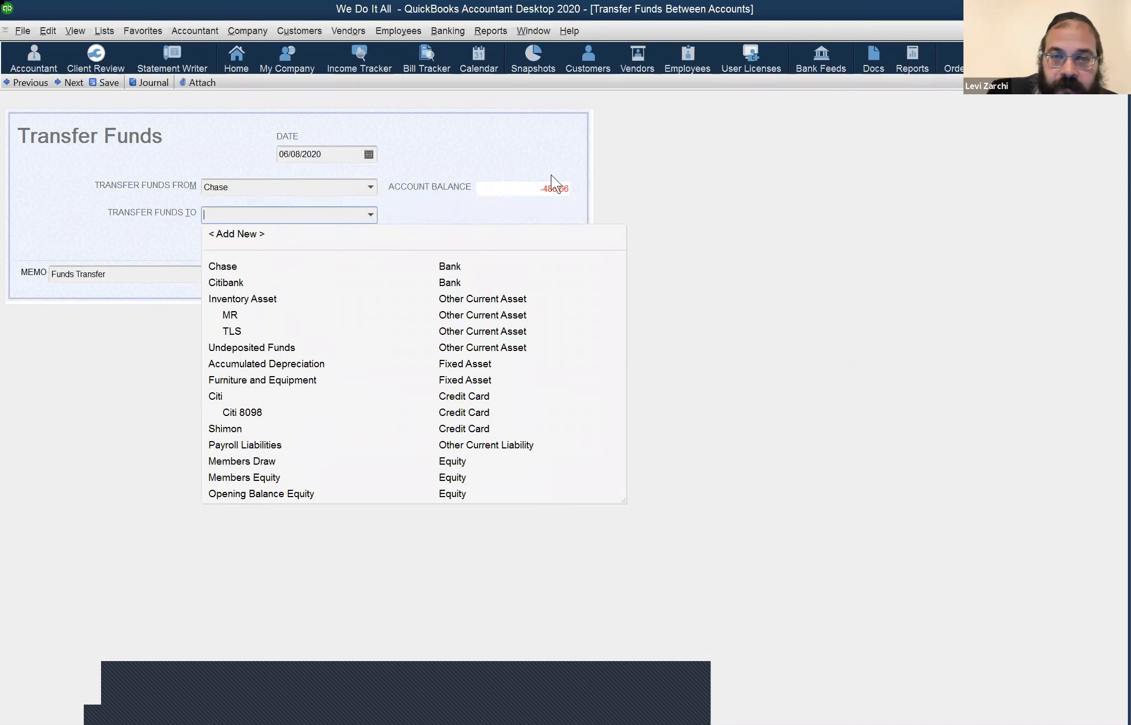
pyautogui.click(340, 225)
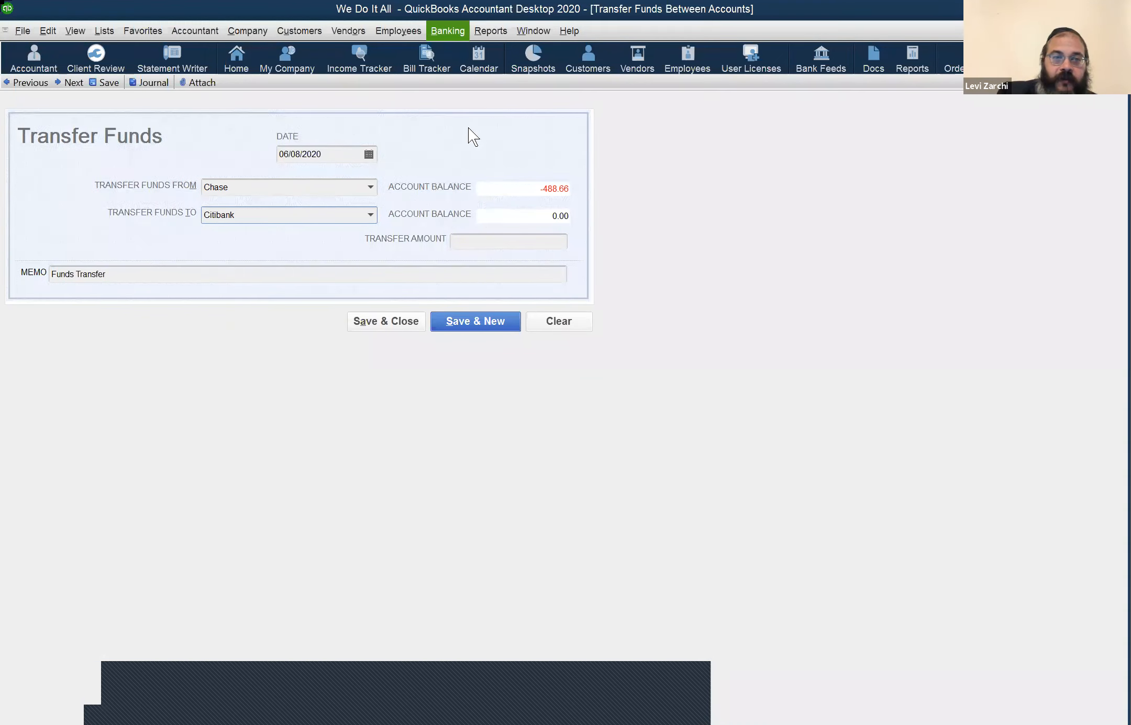
# Step: Clear and close the transfer form, returning to the Chase register's Payee field
pyautogui.hotkey('alt', 'b')
pyautogui.press('Down')
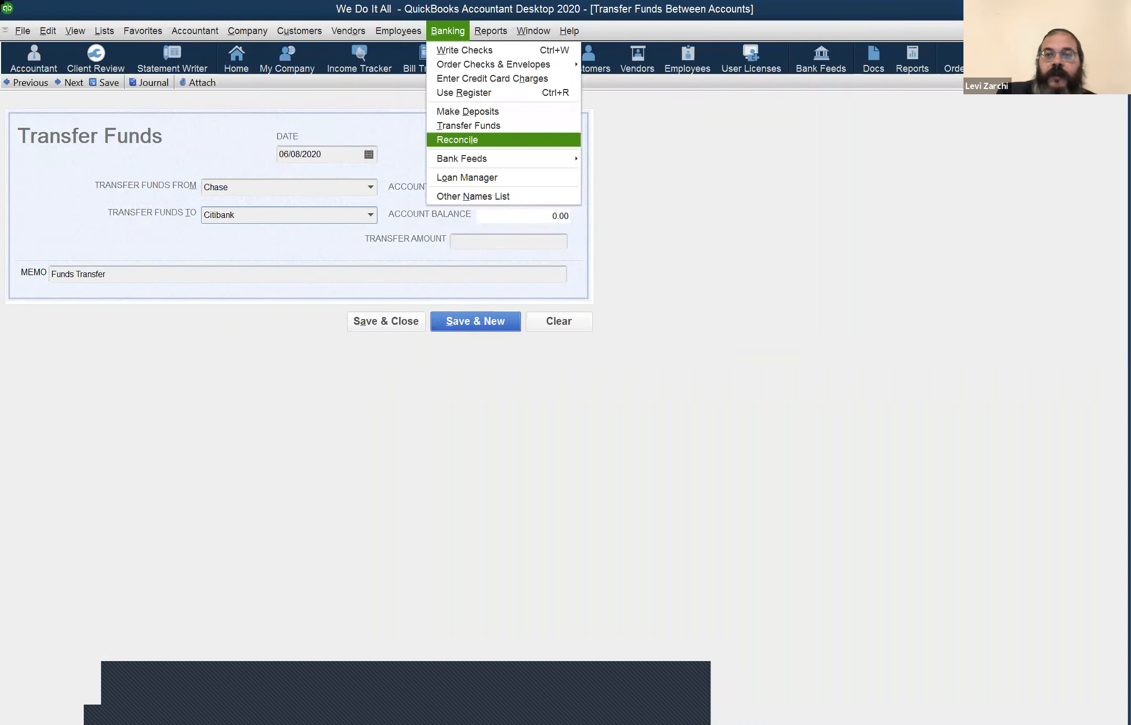
pyautogui.click(469, 127)
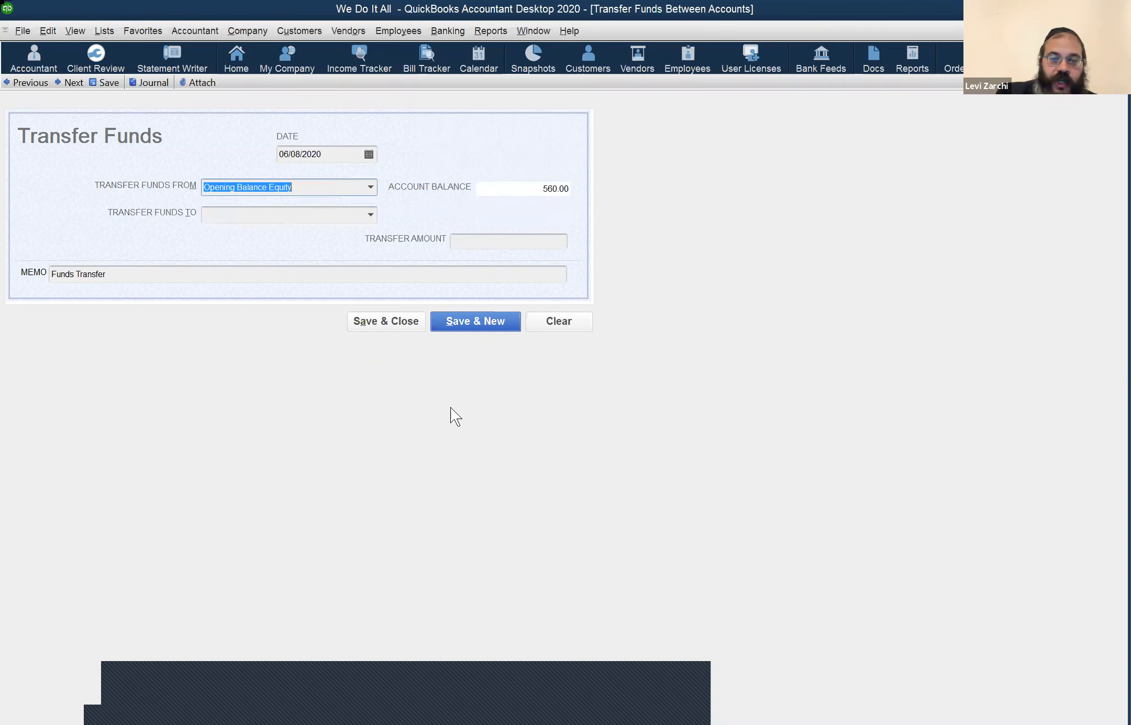
pyautogui.press('Escape')
pyautogui.click(186, 540)
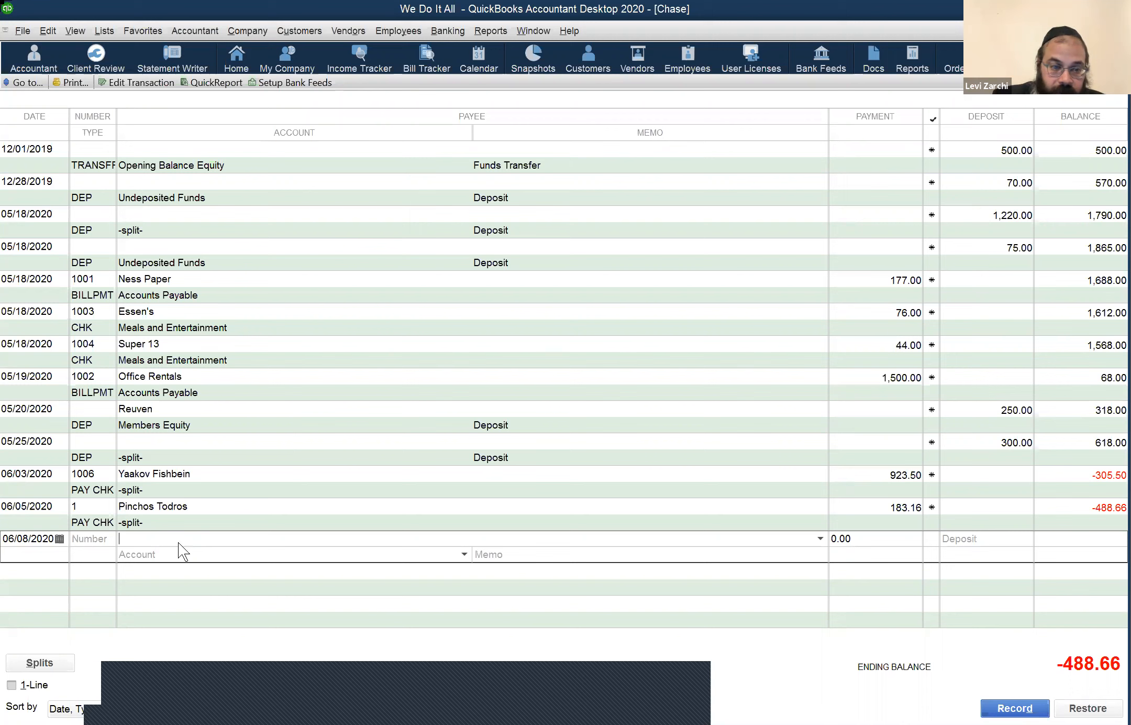
# Step: Abandon the 'Ci' payee entry in the new row and bring up the Banking commands
pyautogui.write('C')
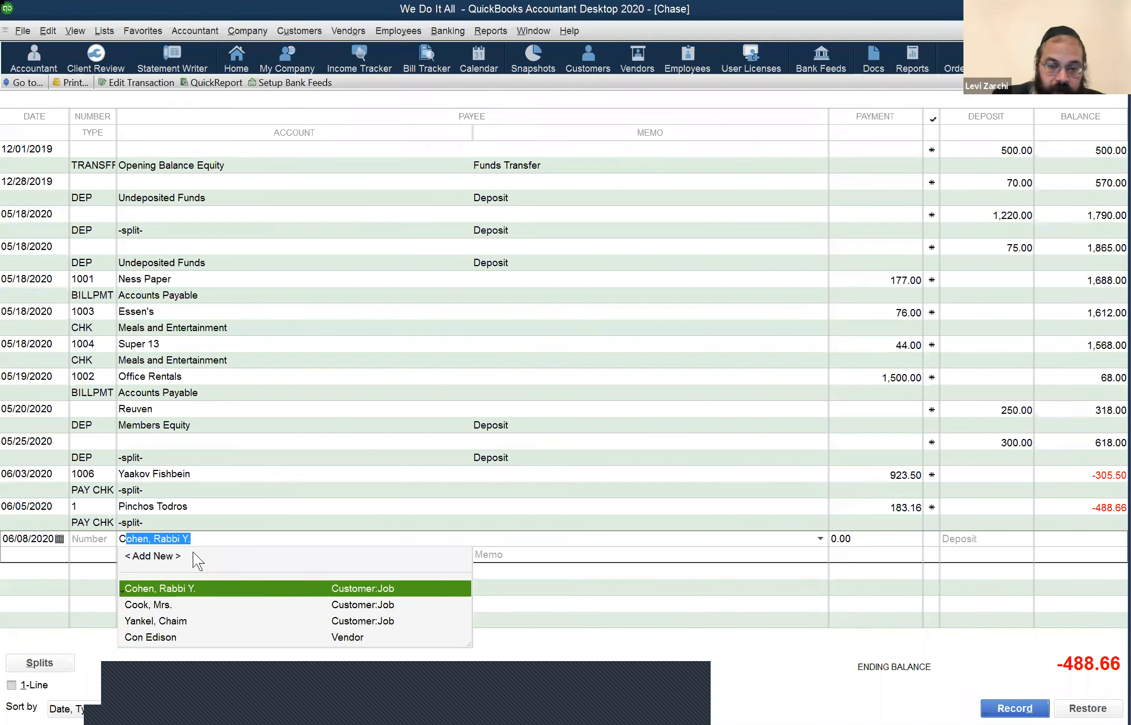
pyautogui.write('i')
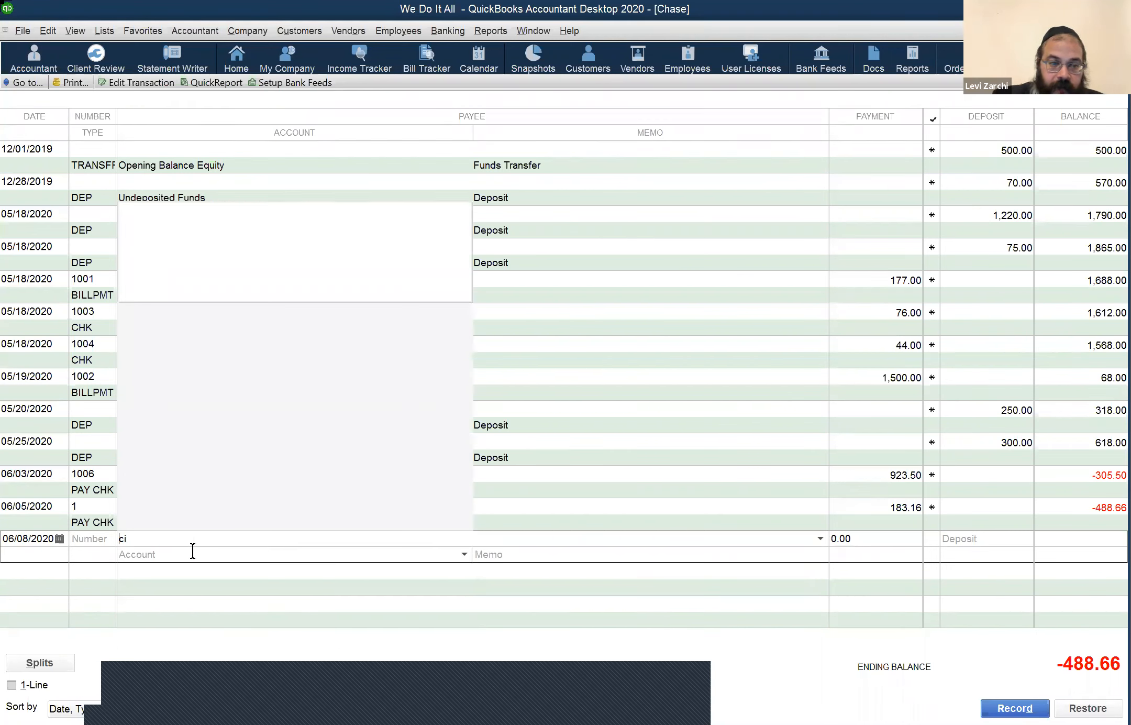
pyautogui.click(276, 553)
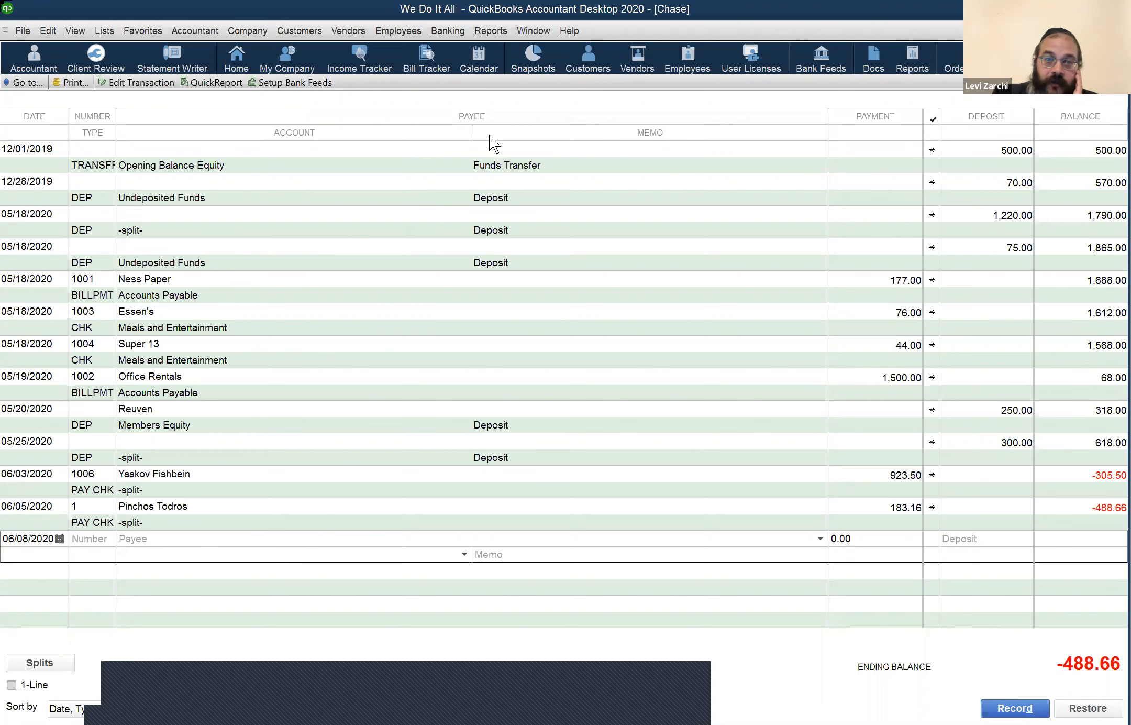
pyautogui.hotkey('alt', 'b')
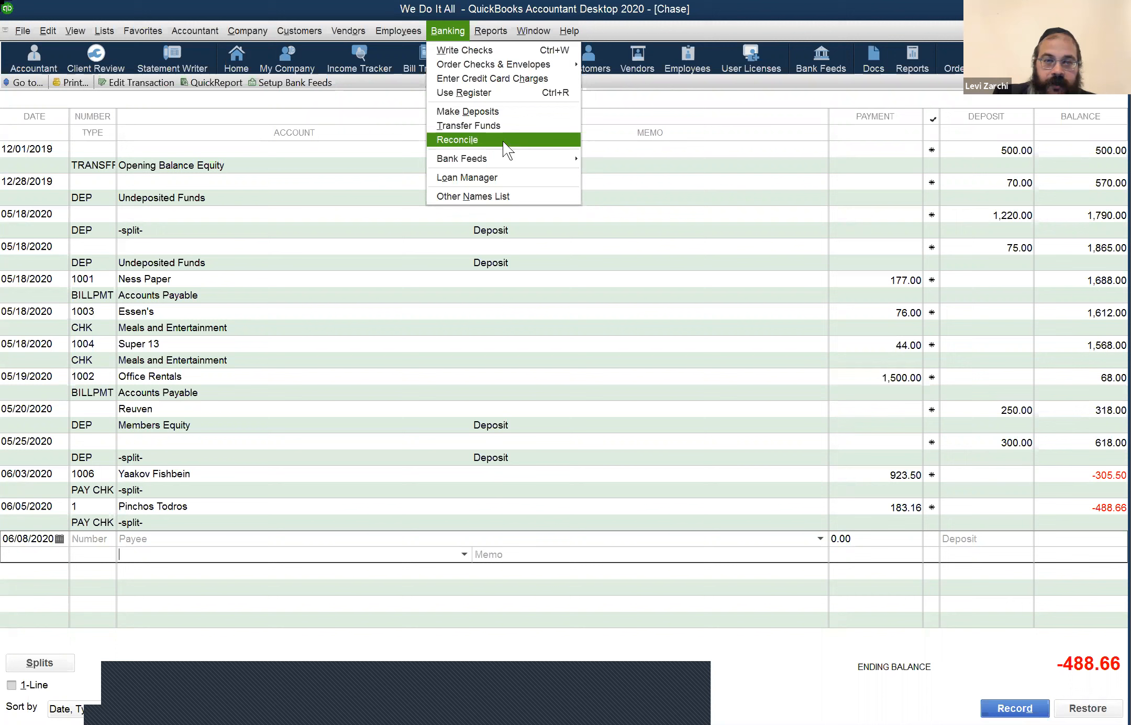
# Step: Begin reconciling Chase with statement date 05/31/2020 and ending balance 621.00
pyautogui.click(384, 244)
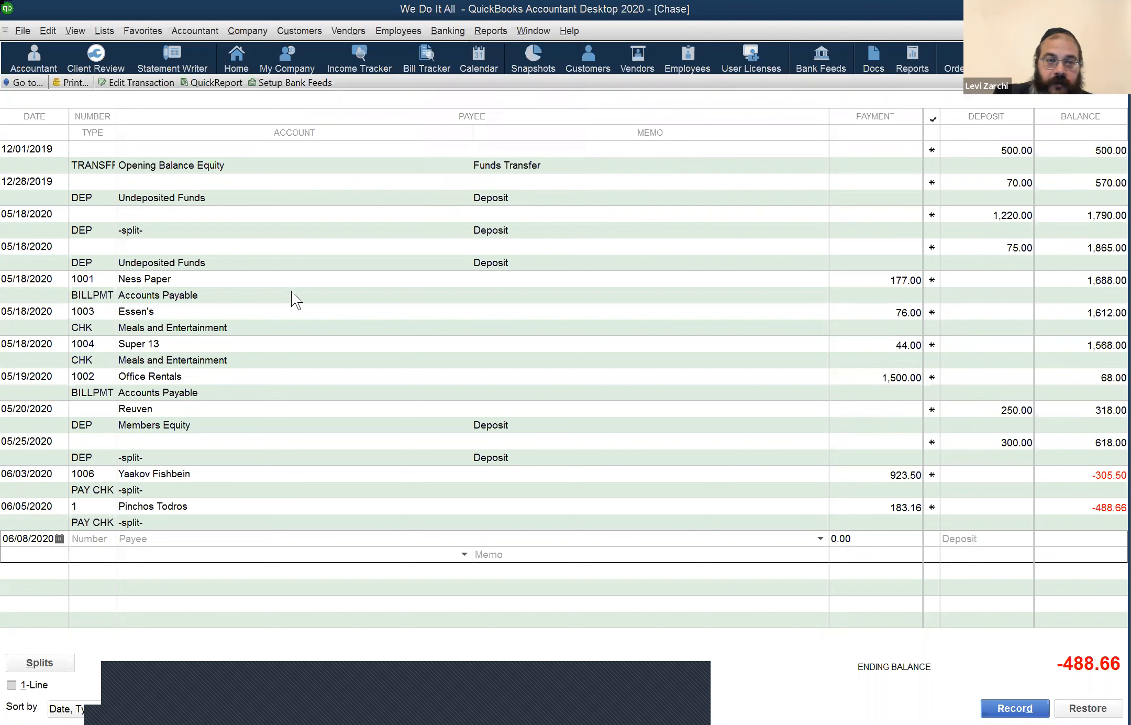
pyautogui.click(269, 317)
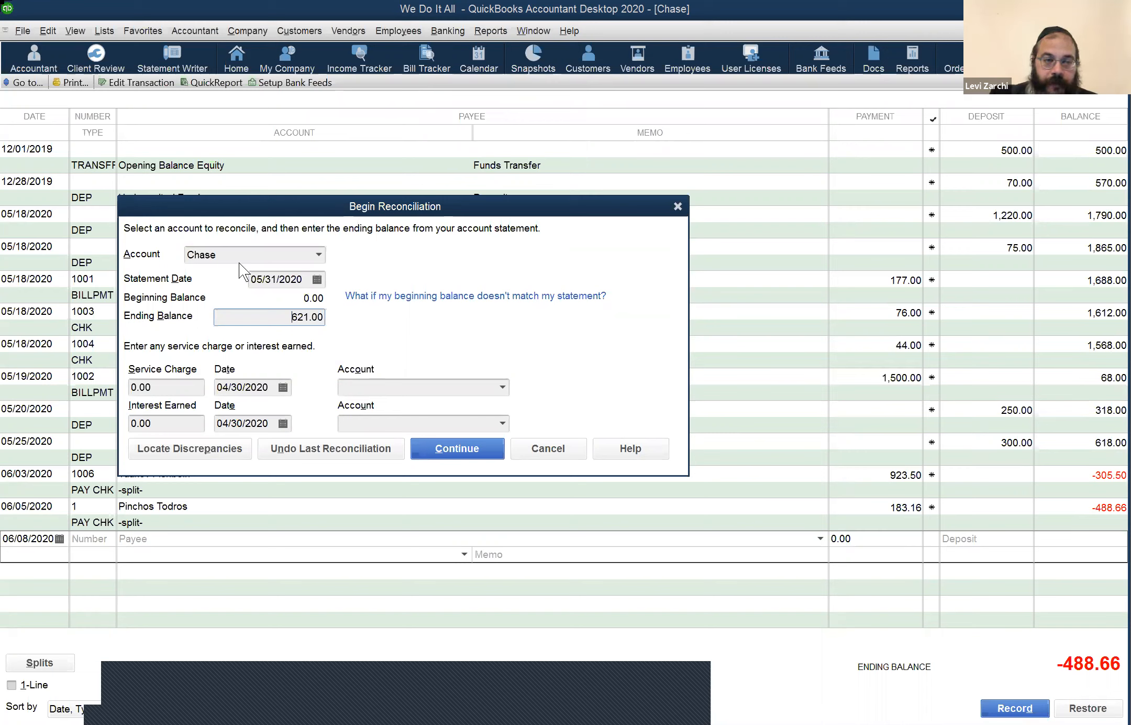
pyautogui.click(302, 281)
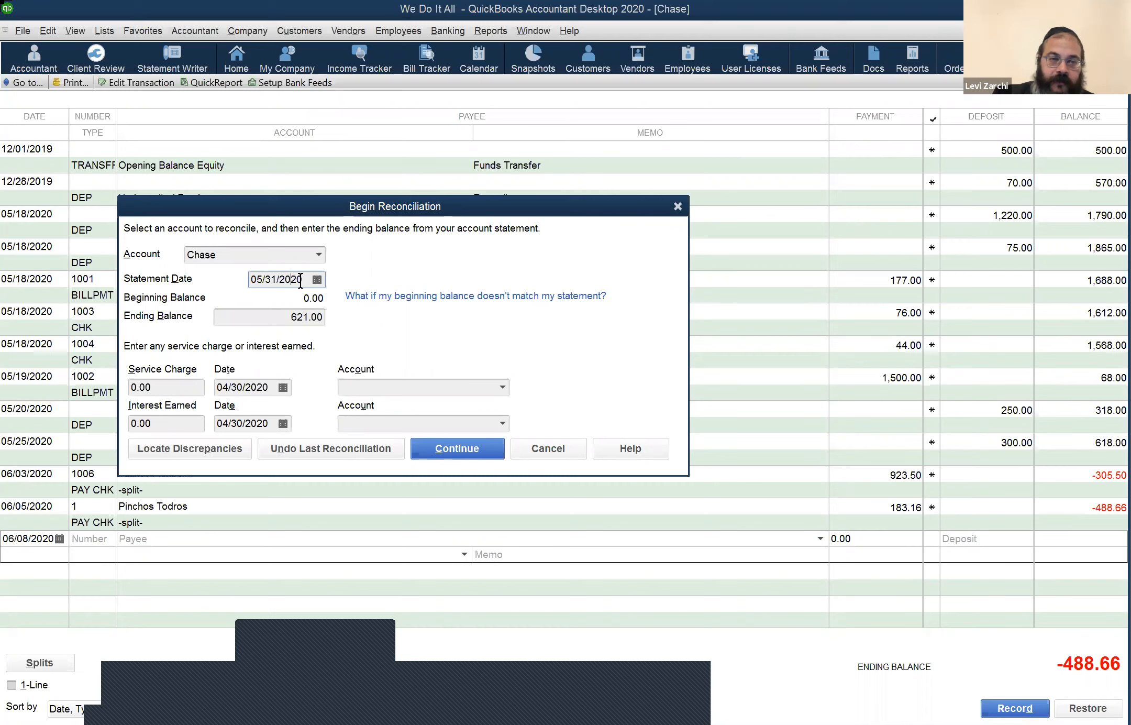
pyautogui.press('t')
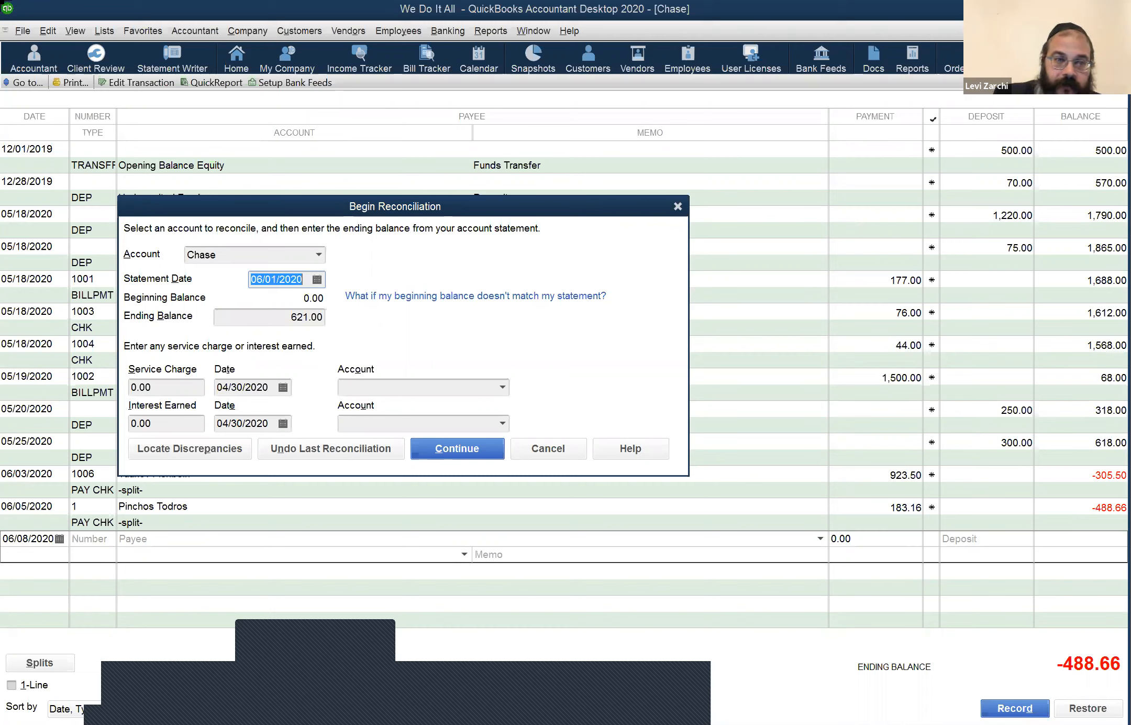
pyautogui.write('0-')
pyautogui.press('BackSpace')
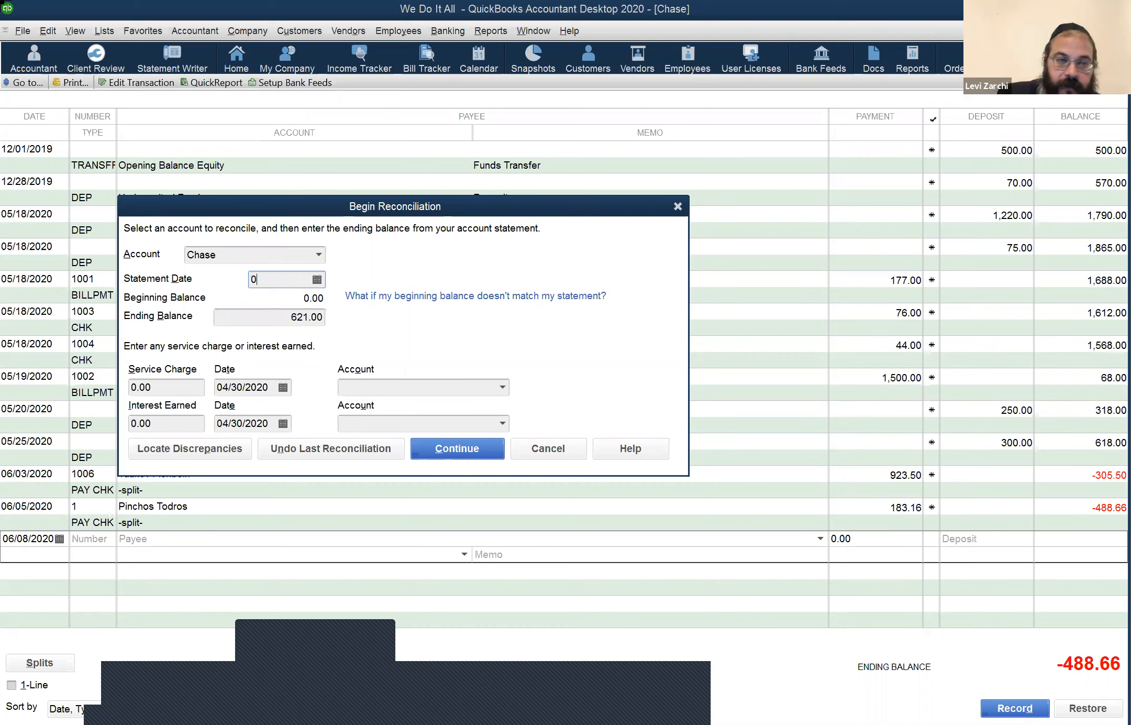
pyautogui.press('BackSpace')
pyautogui.press('-')
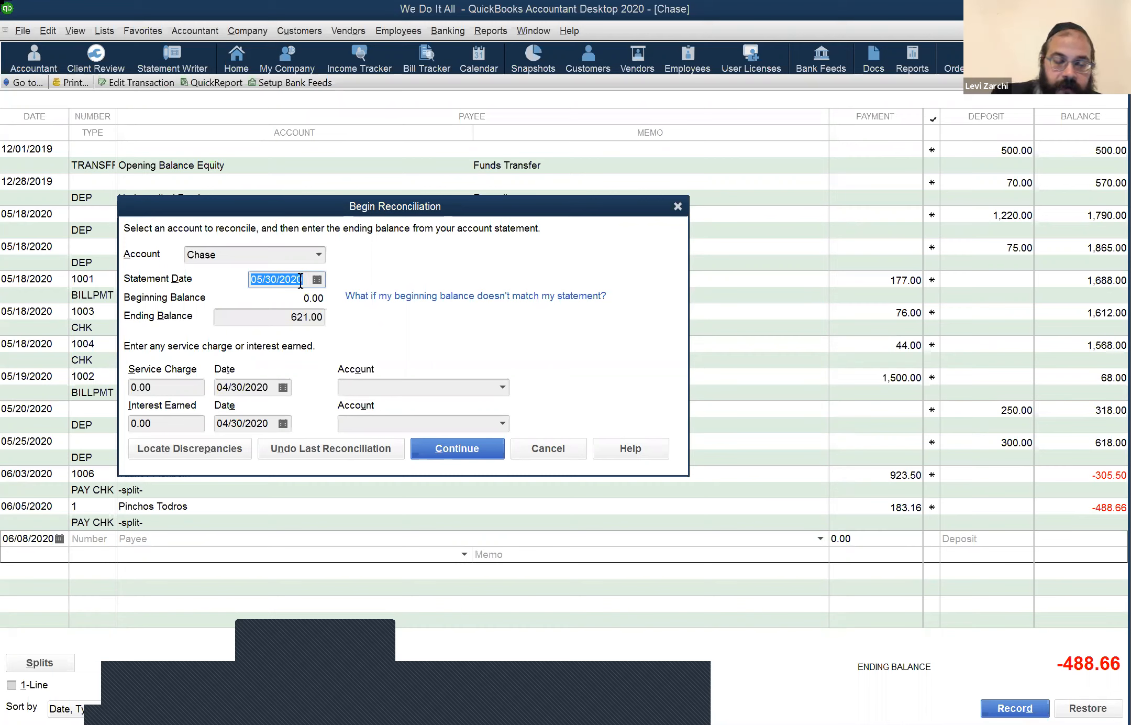
pyautogui.press('Tab')
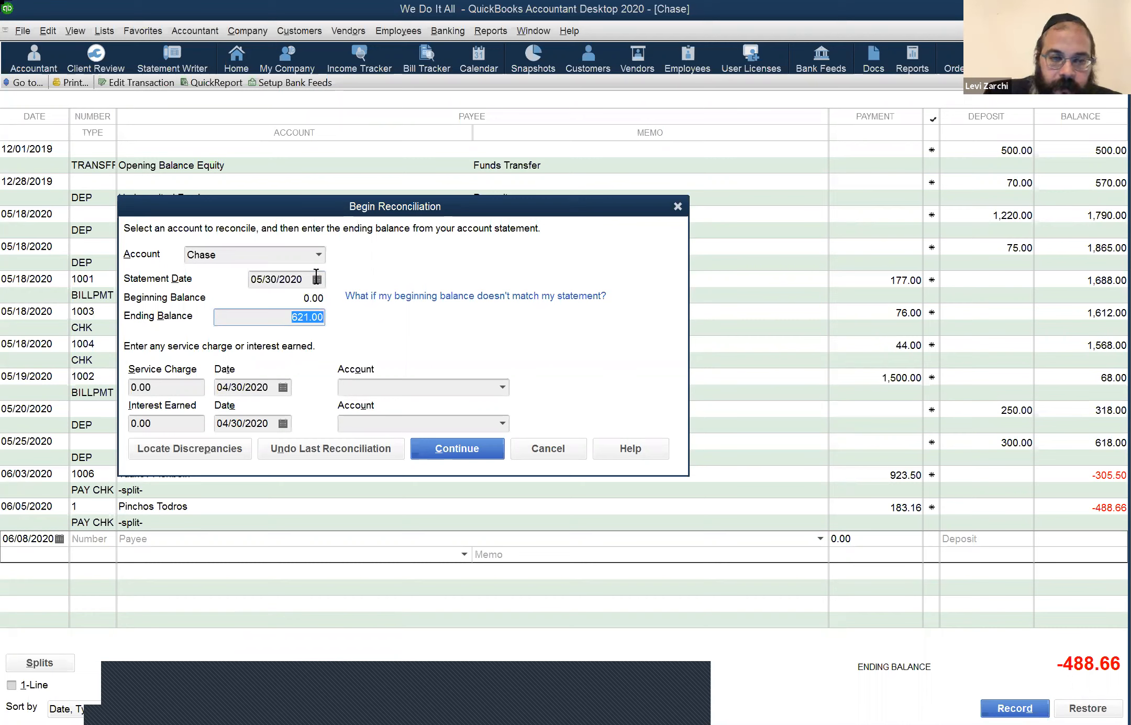
pyautogui.click(297, 277)
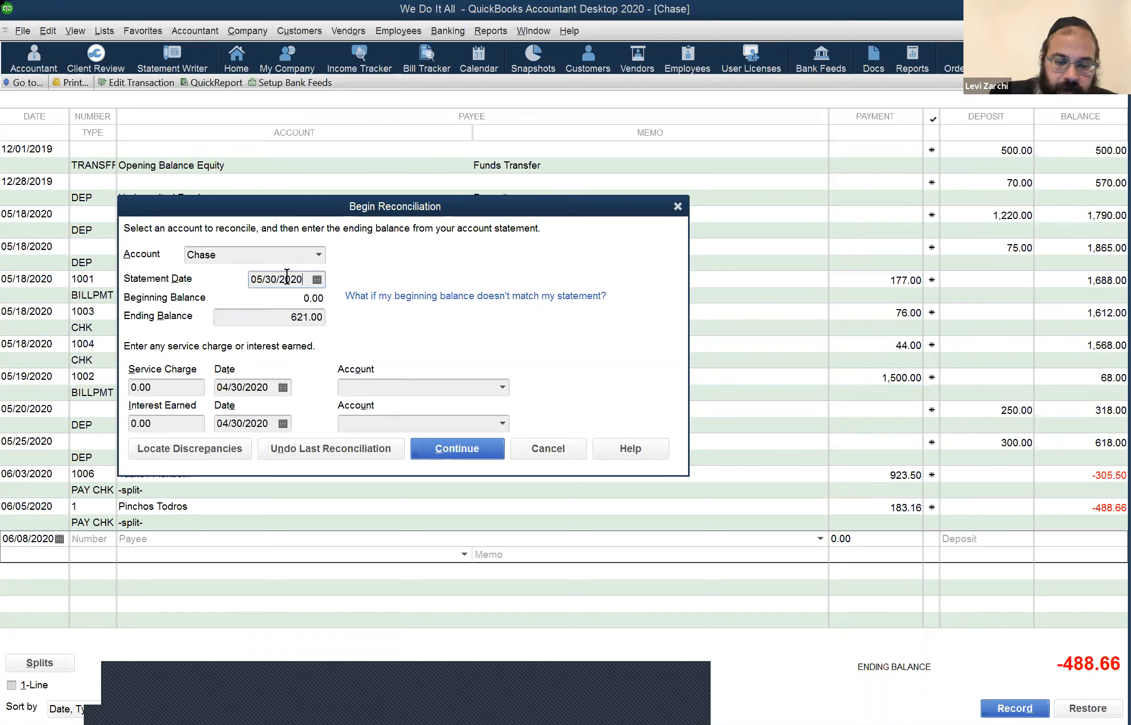
pyautogui.press('t')
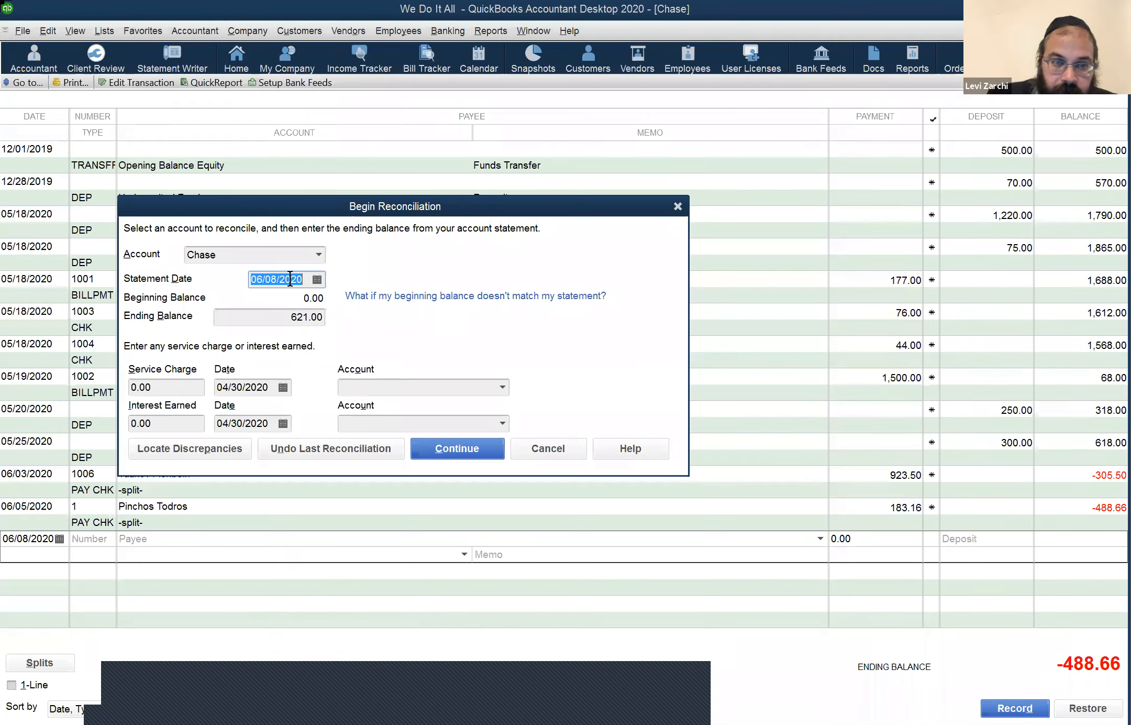
pyautogui.press('-')
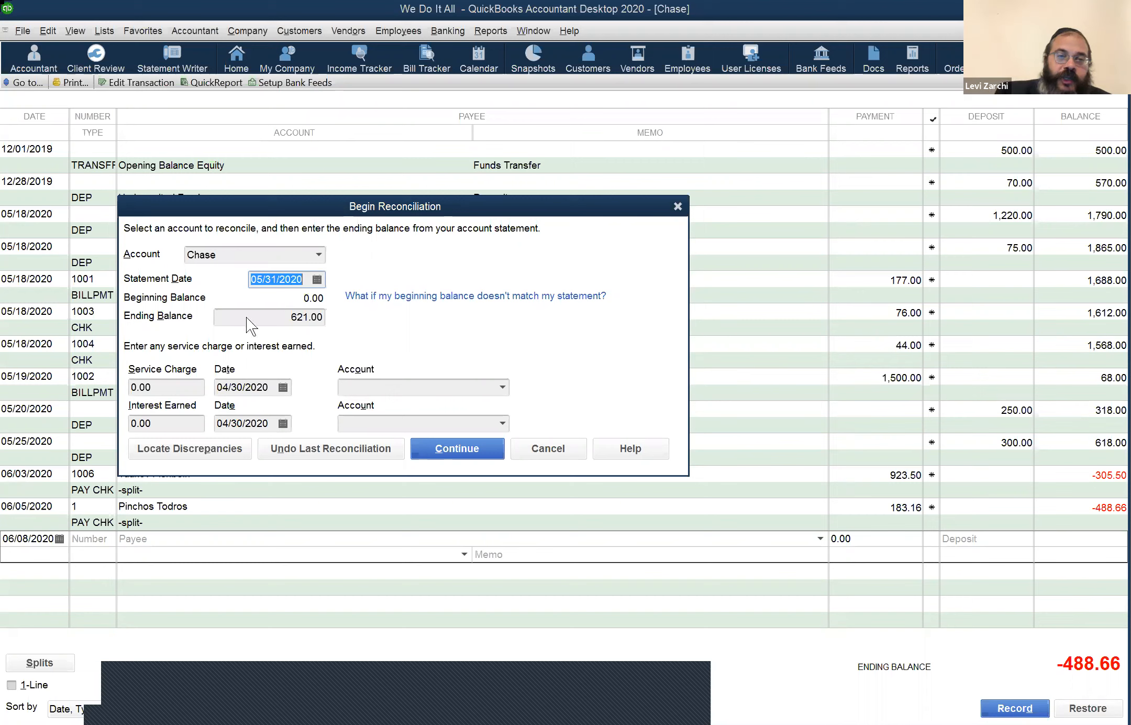
pyautogui.click(318, 255)
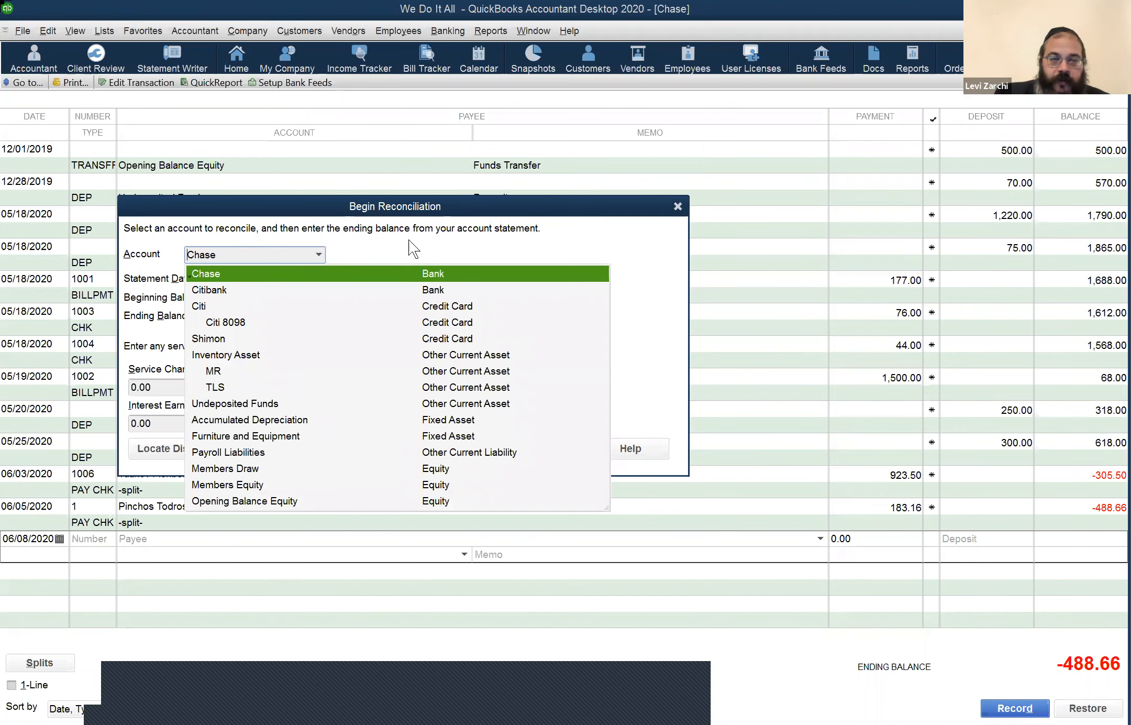
pyautogui.click(350, 257)
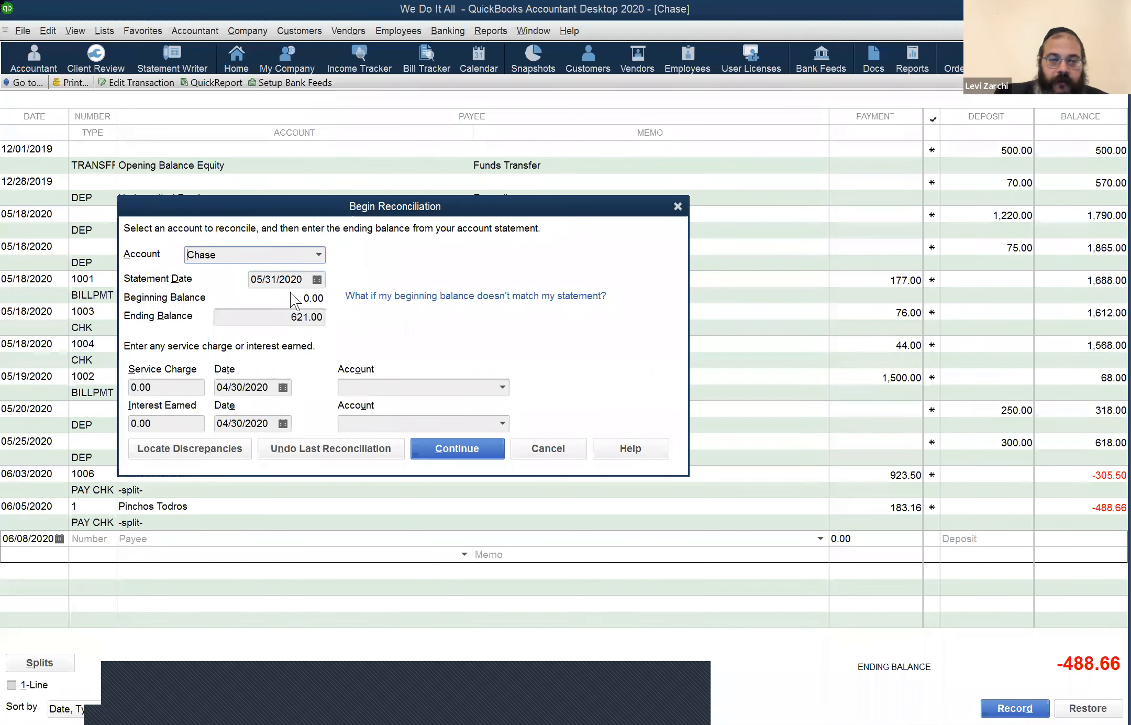
pyautogui.click(269, 316)
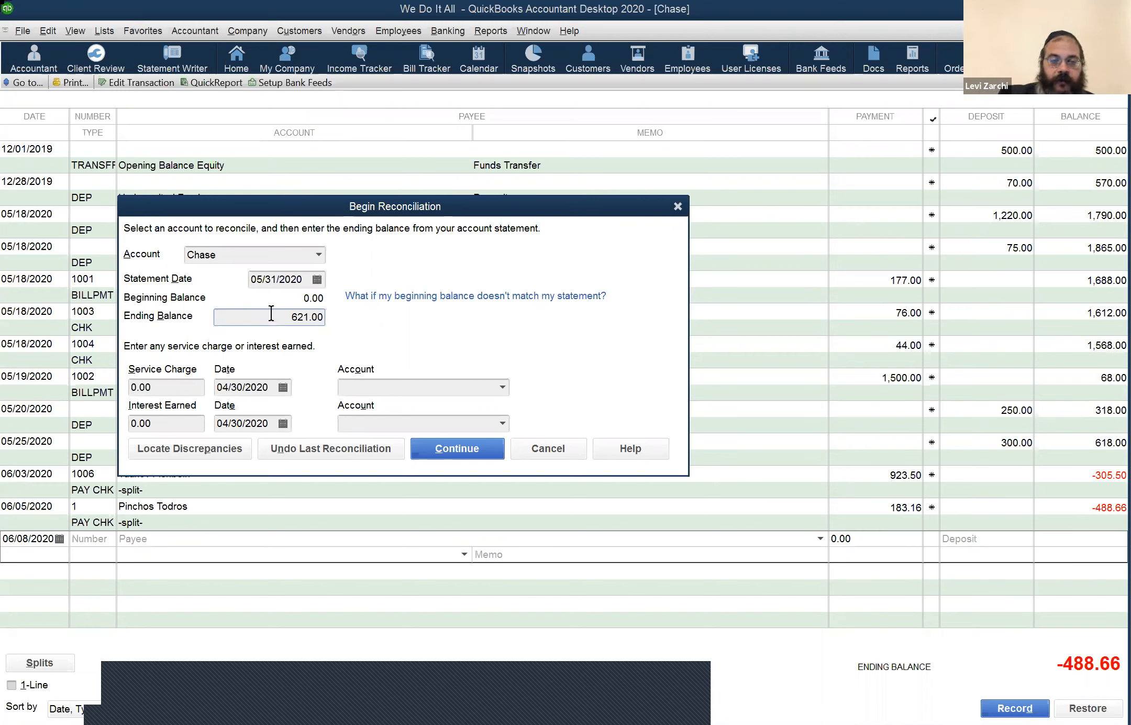
pyautogui.click(173, 385)
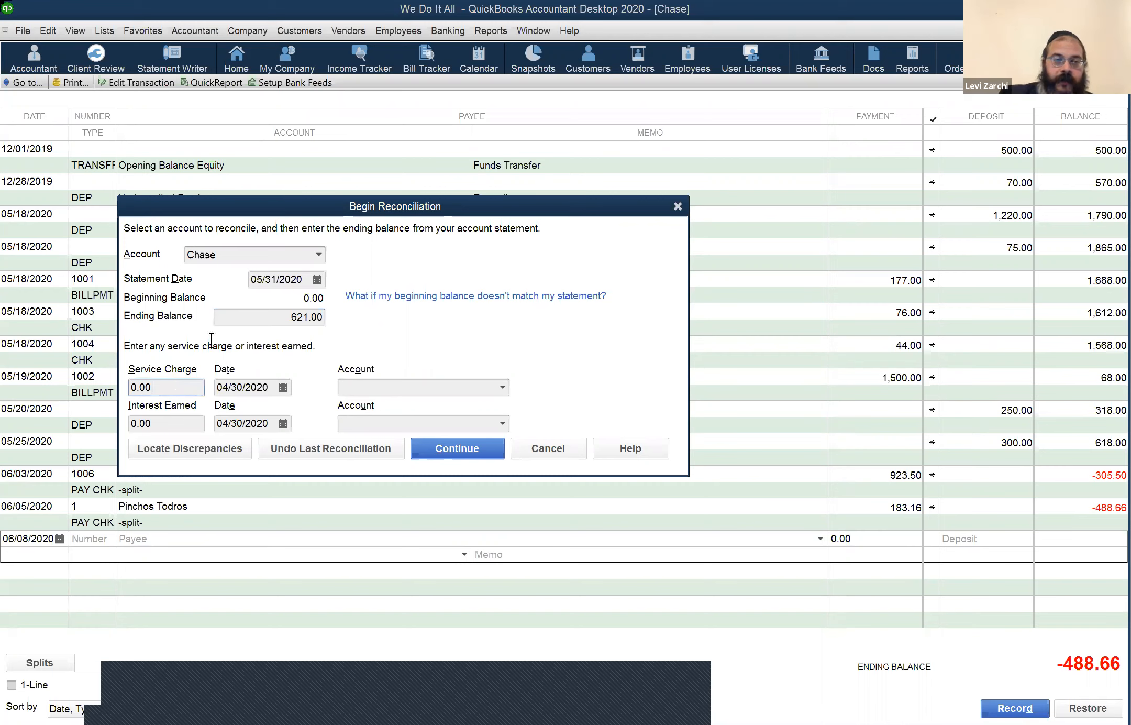
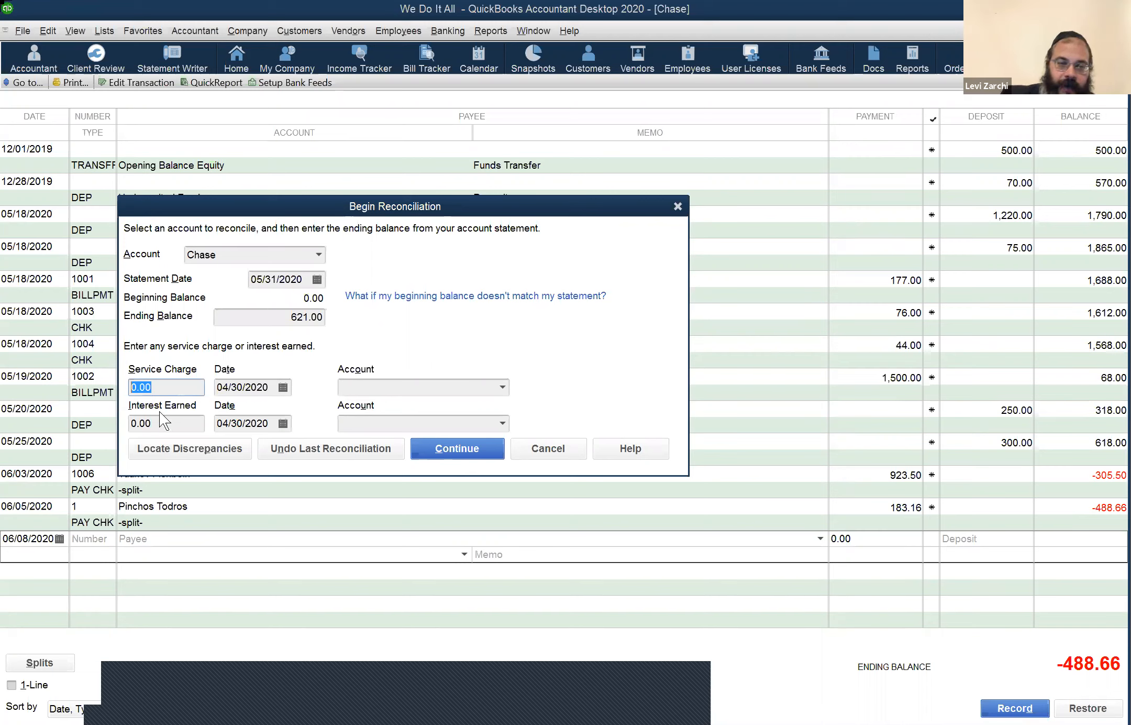
# Step: Date the service charge 05/31/2020 and assign it to Bank Service Charges
pyautogui.click(130, 416)
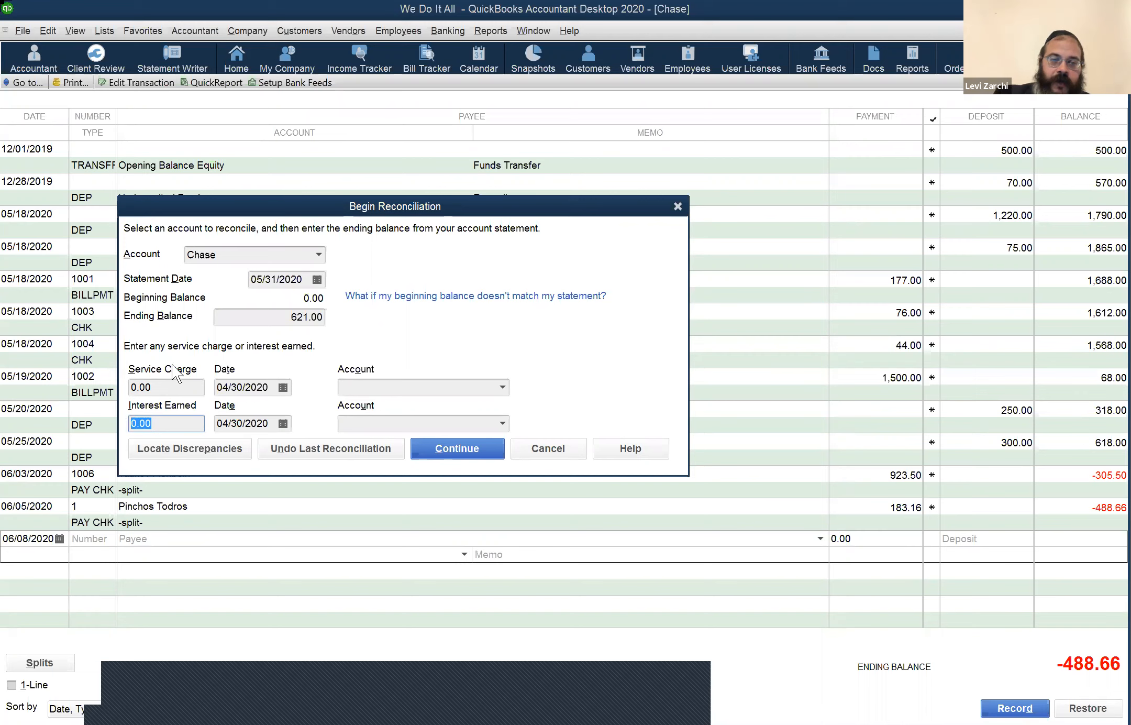
pyautogui.click(279, 320)
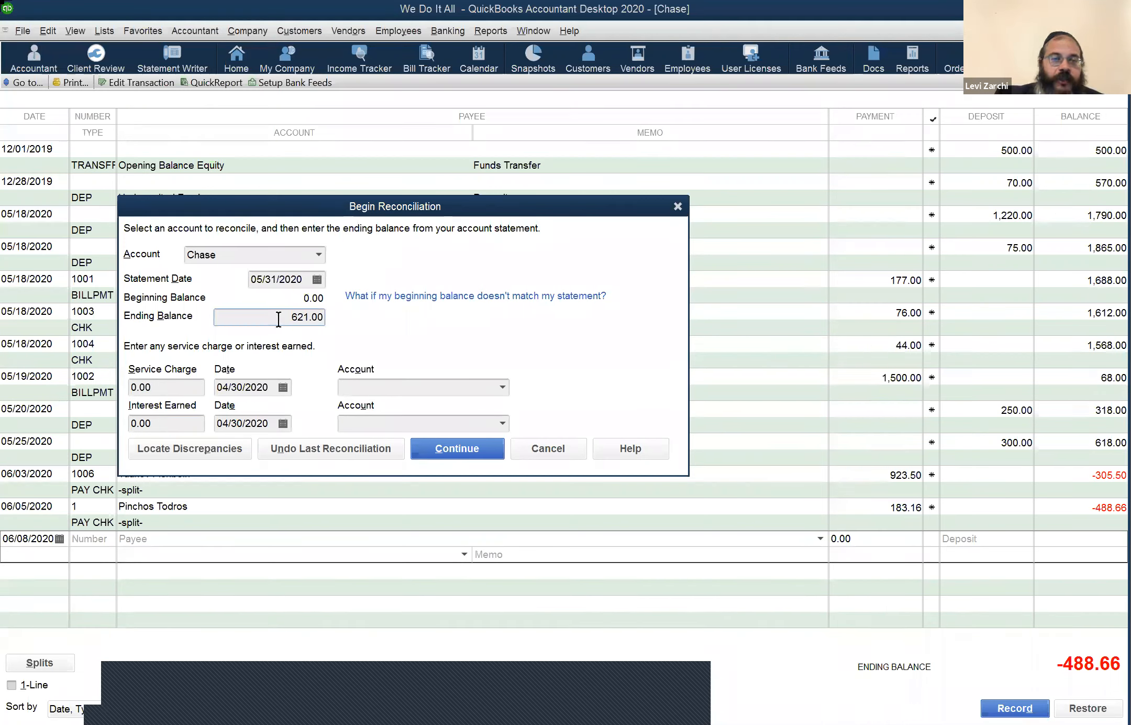
pyautogui.click(167, 388)
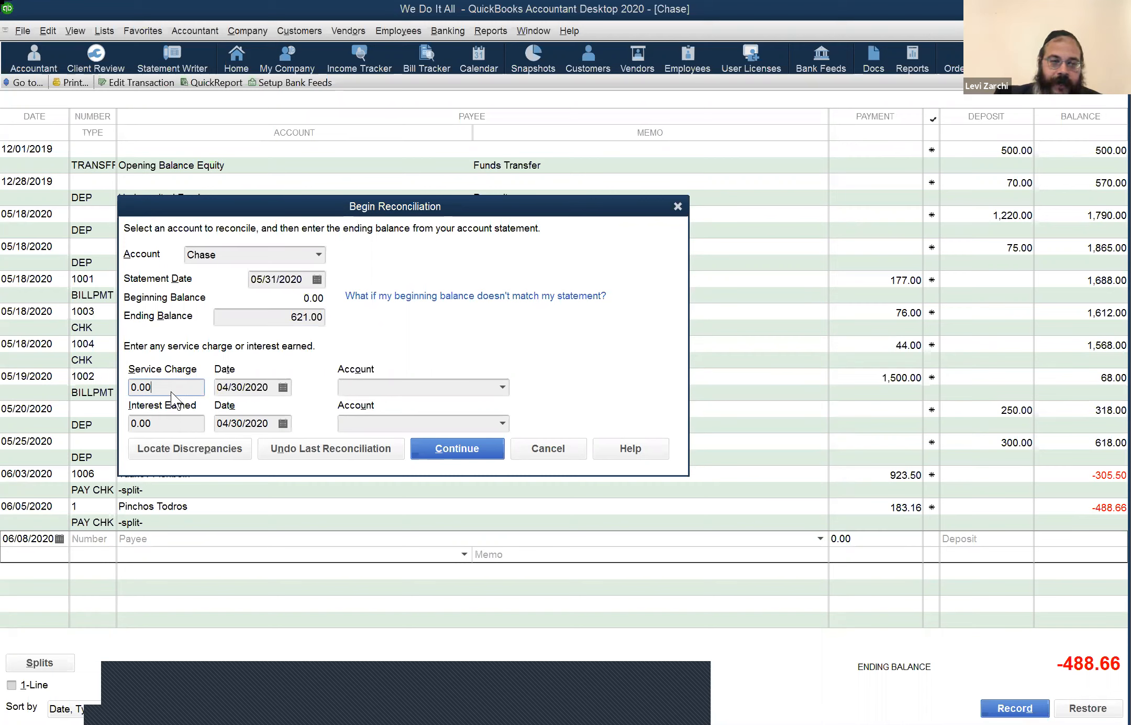
pyautogui.click(172, 421)
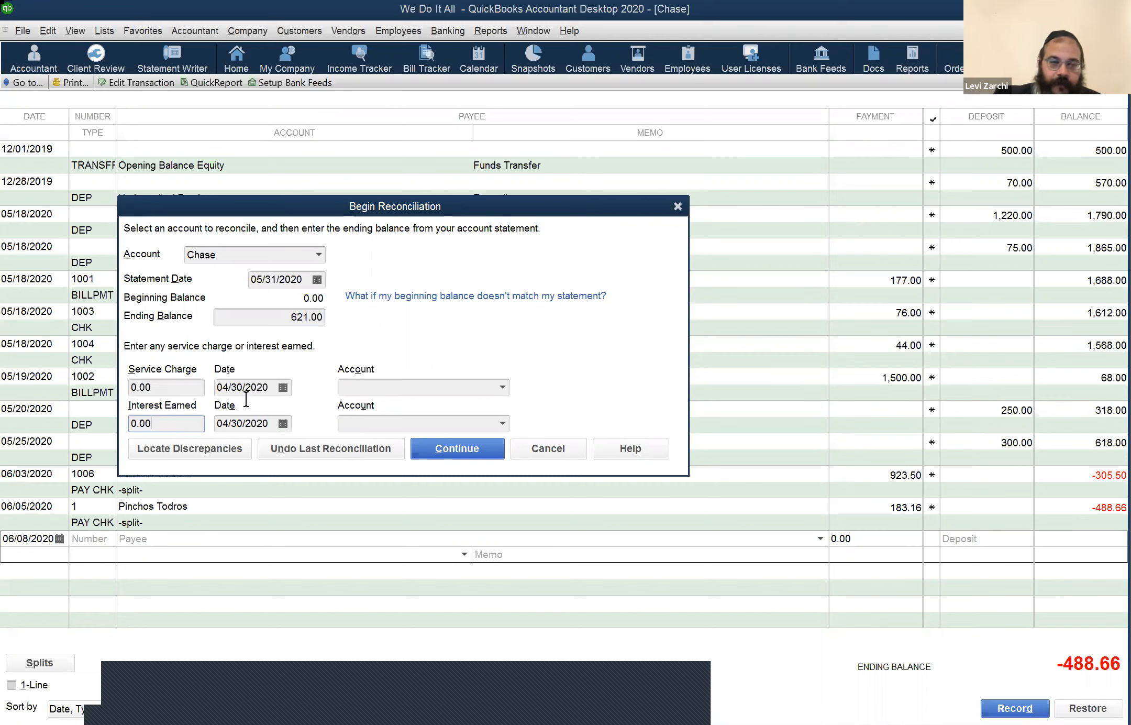
pyautogui.click(265, 386)
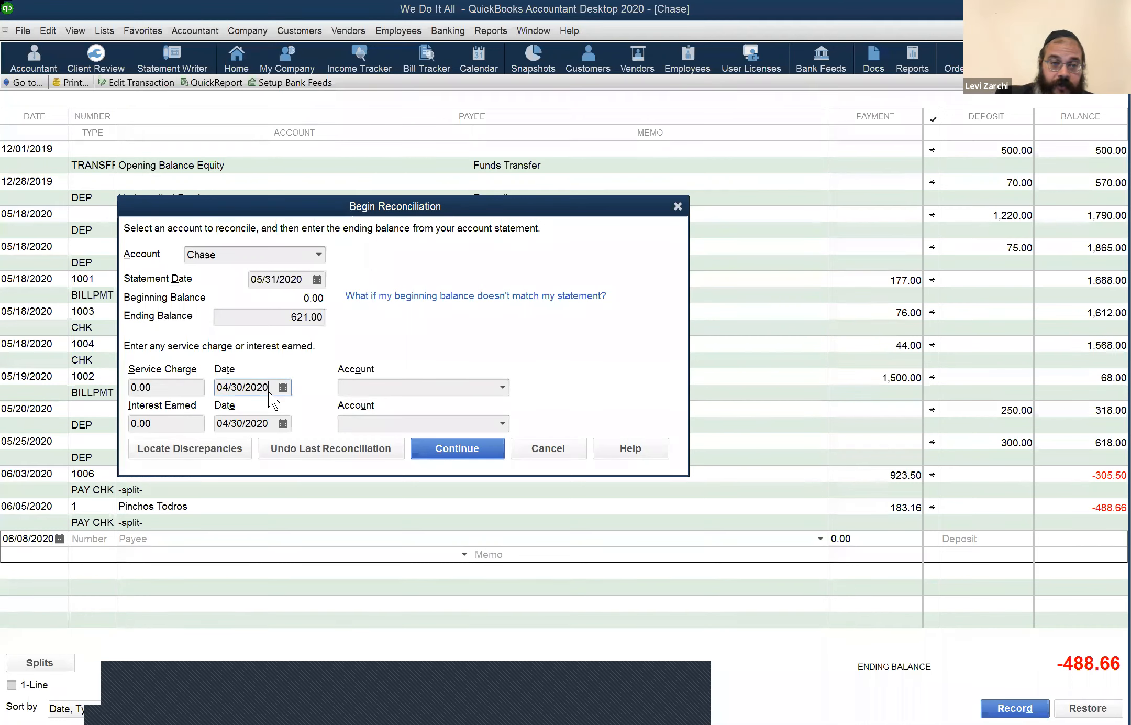
pyautogui.press('h')
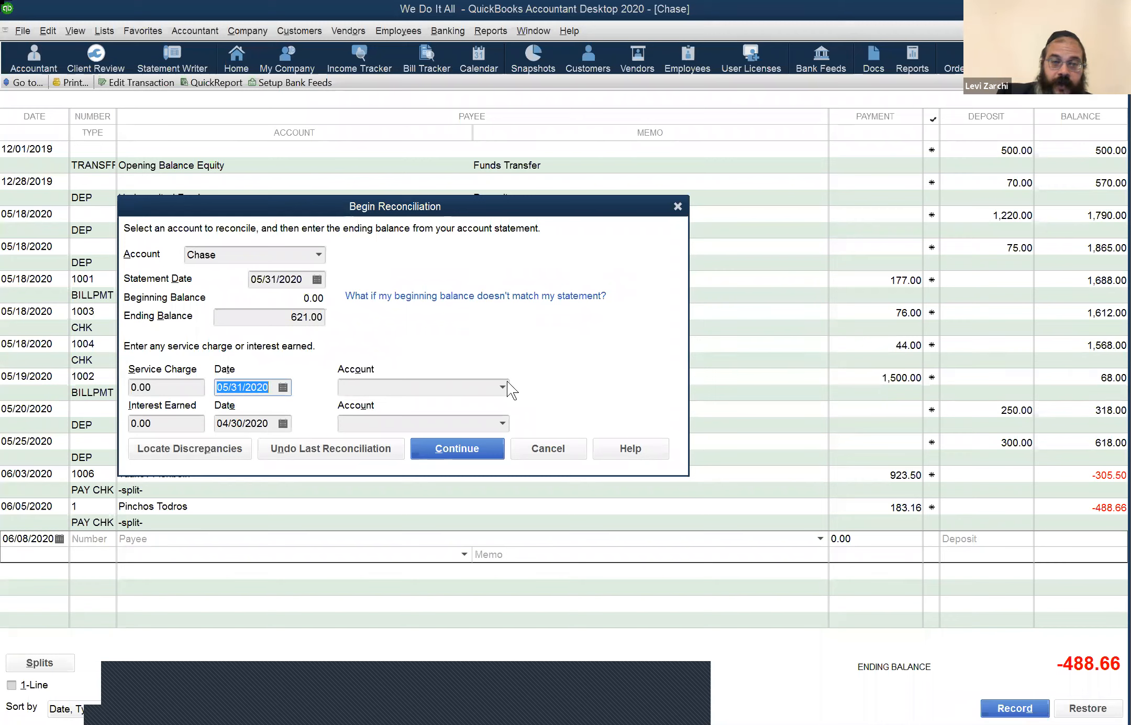
pyautogui.click(475, 391)
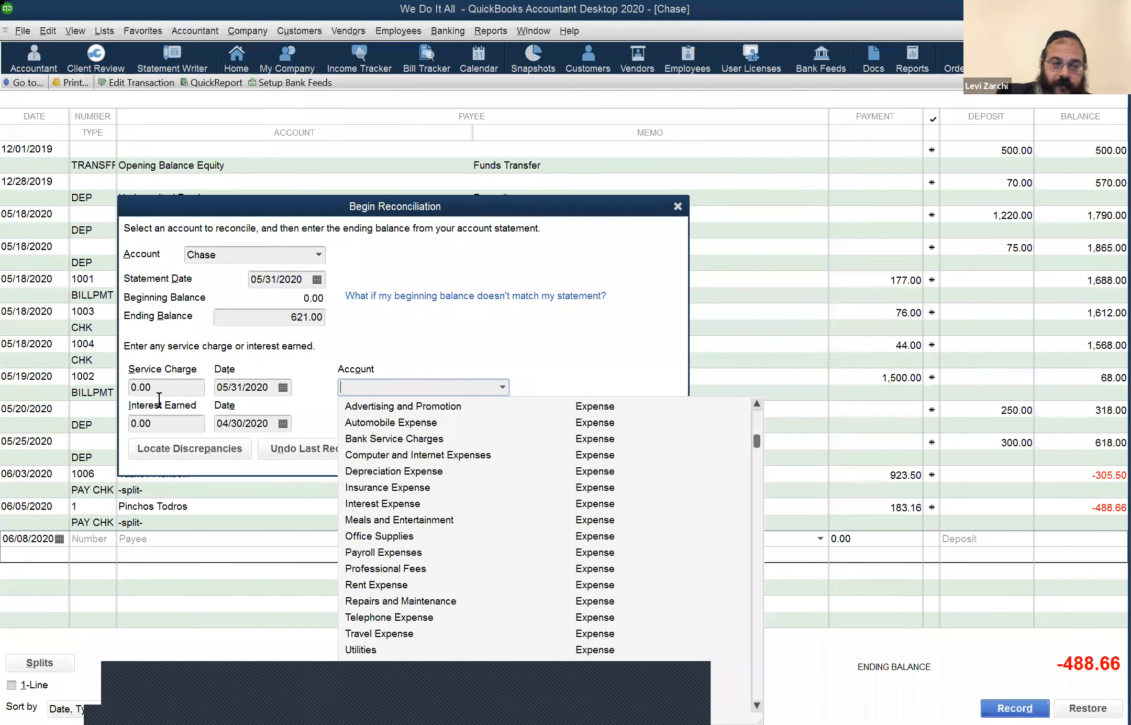
pyautogui.click(173, 384)
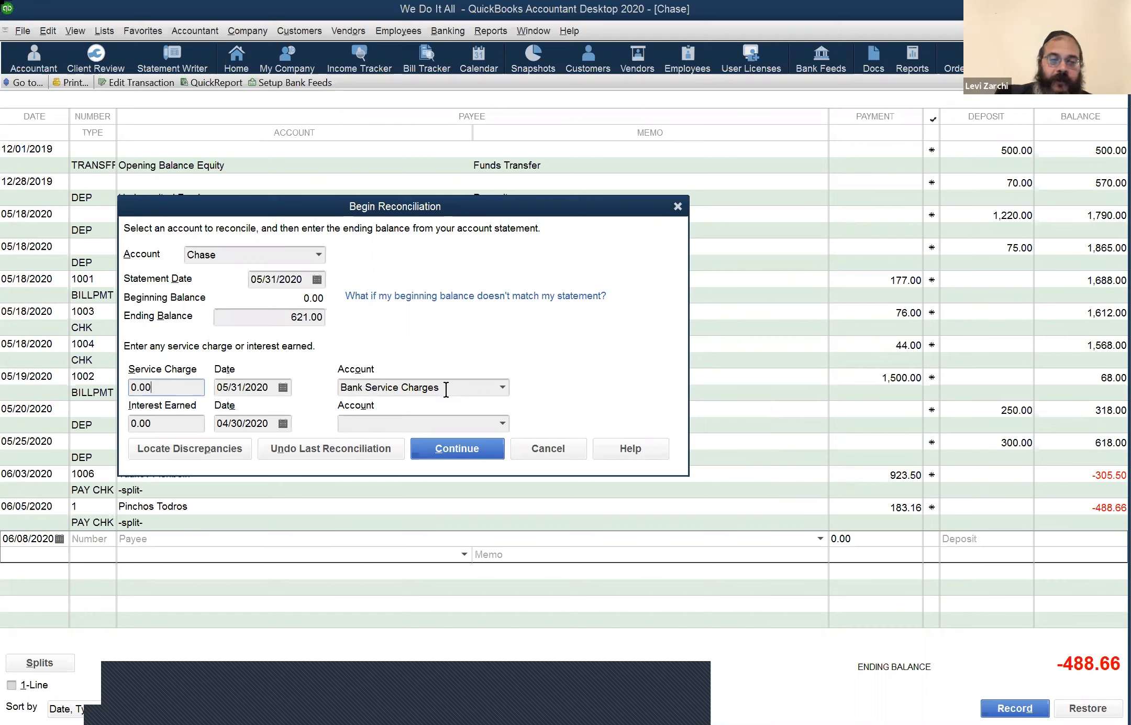
# Step: Date the interest earned 05/31/2020, leaving its account unselected
pyautogui.click(175, 427)
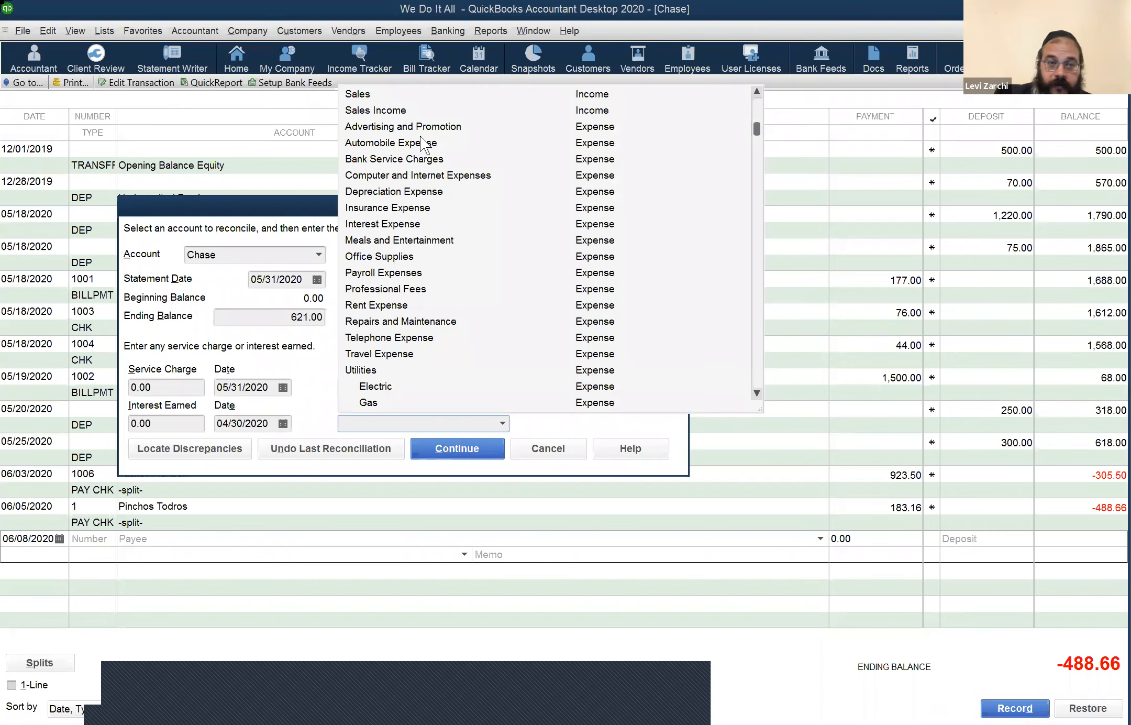
pyautogui.scroll(1, 418, 147)
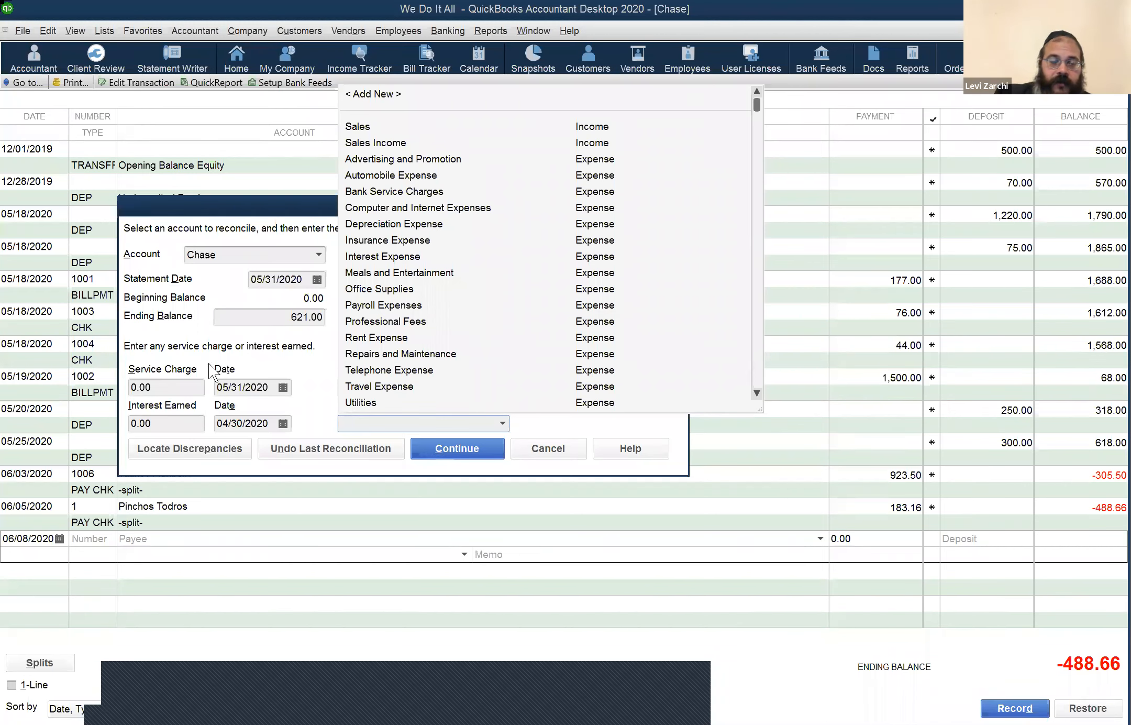
pyautogui.click(194, 360)
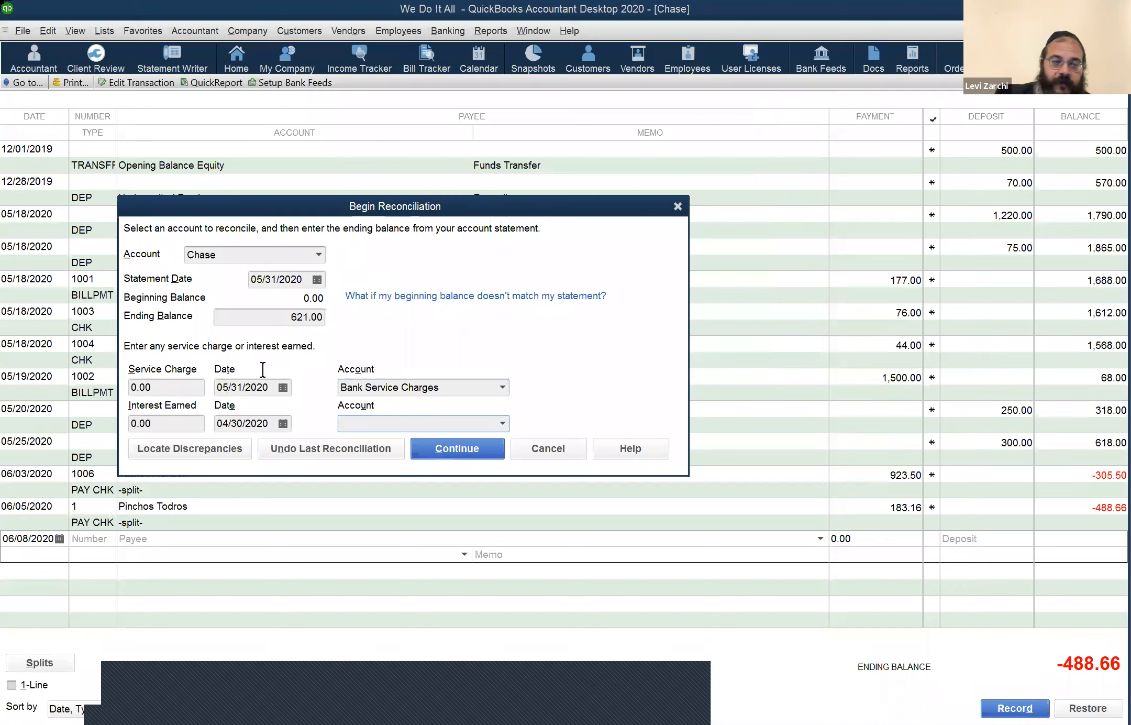
pyautogui.hotkey('shift', 'Tab')
pyautogui.press('h')
pyautogui.press('Tab')
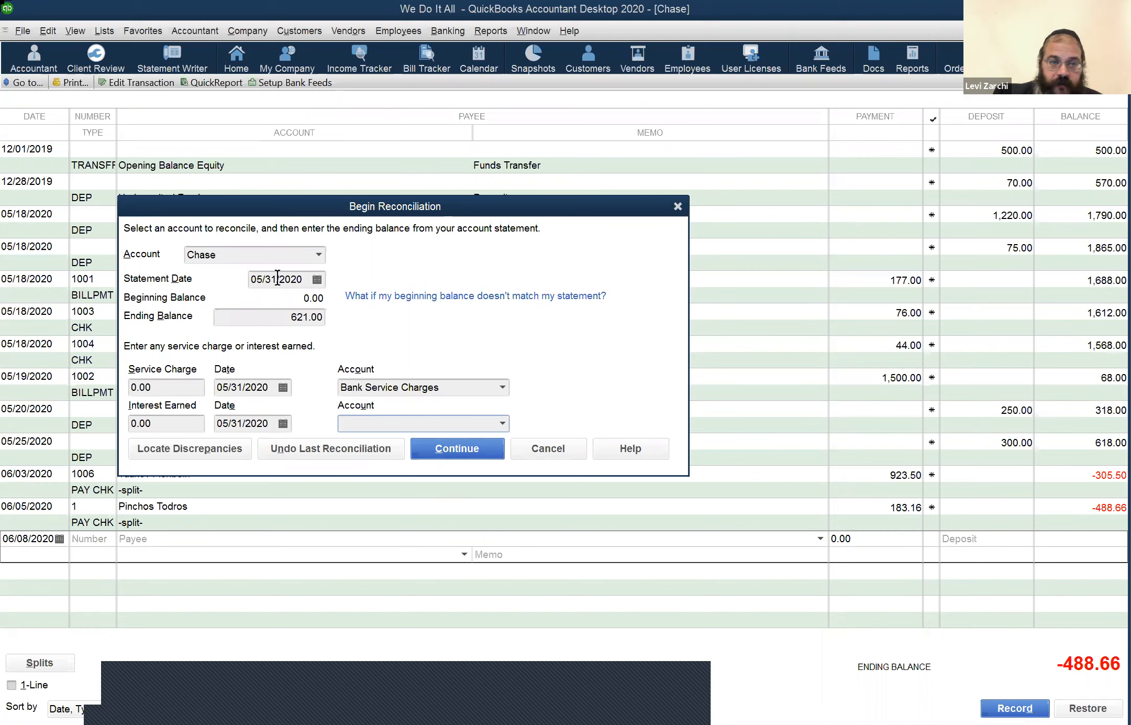
# Step: Confirm statement date 05/31/2020 and ending balance 621.00, then continue into Reconcile – Chase
pyautogui.click(302, 280)
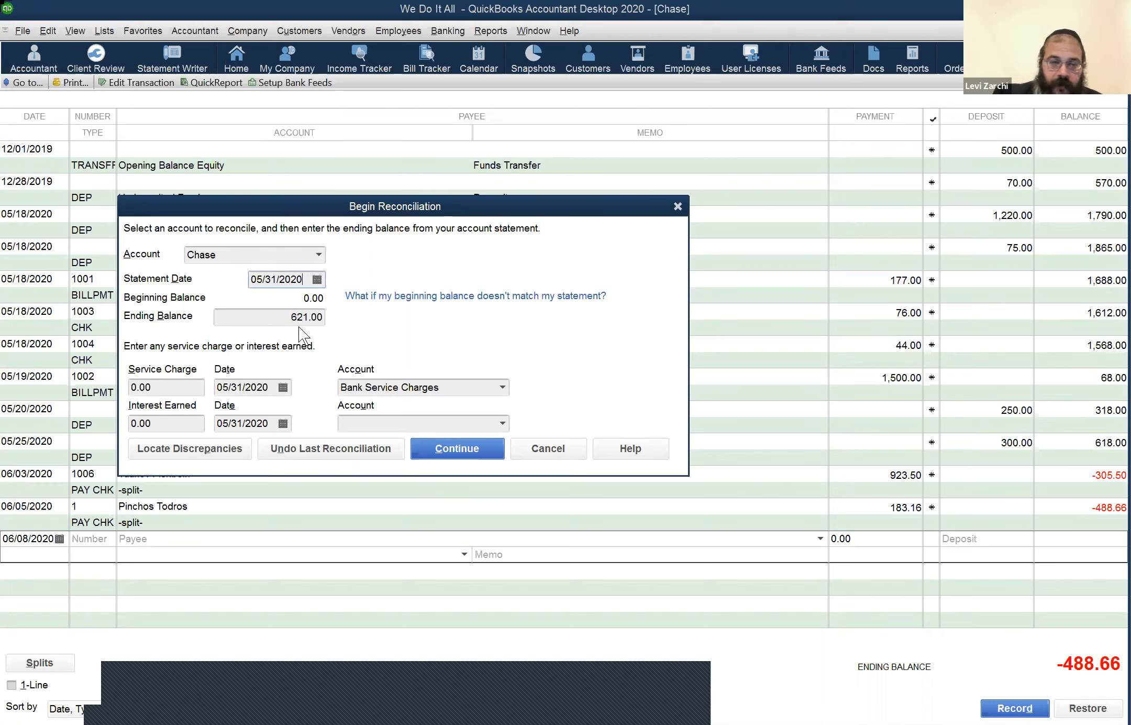
pyautogui.click(320, 320)
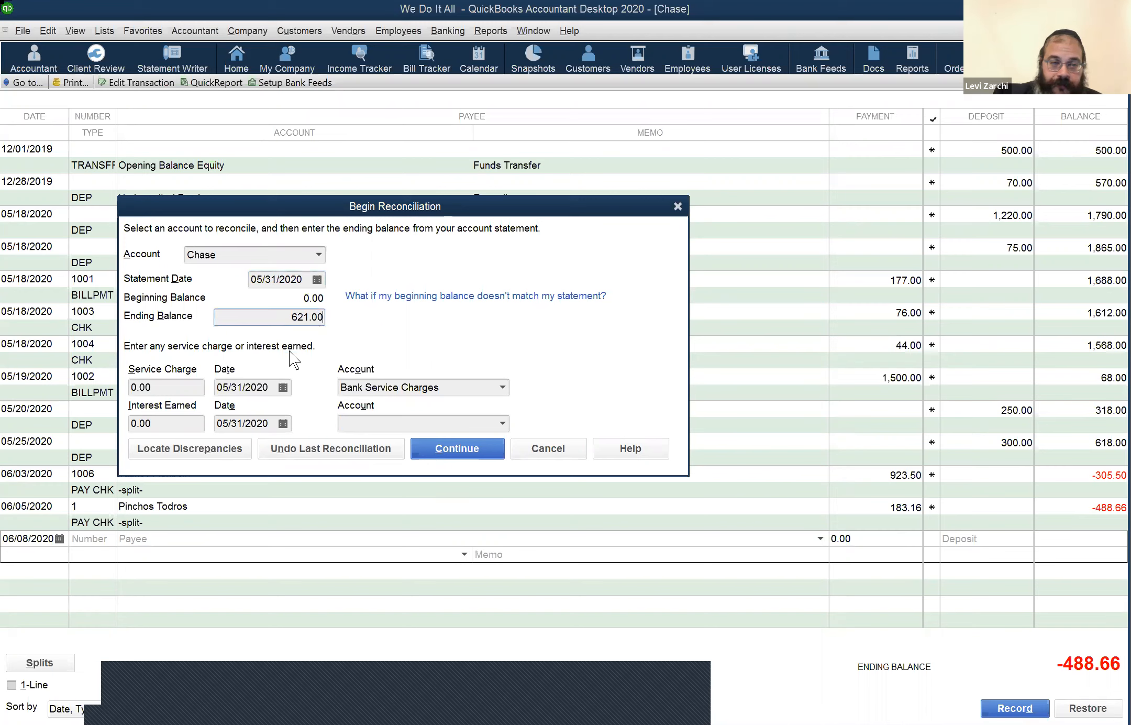
pyautogui.click(439, 450)
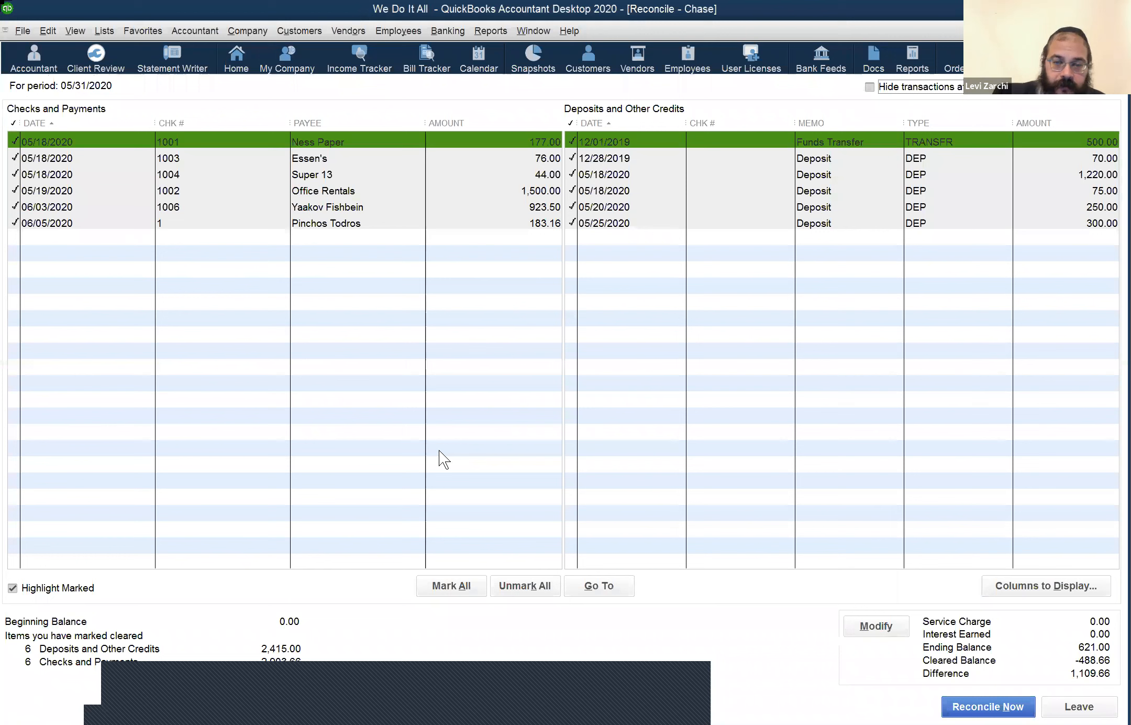
# Step: Unmark every Chase transaction so the cleared balance drops to 0.00
pyautogui.click(511, 582)
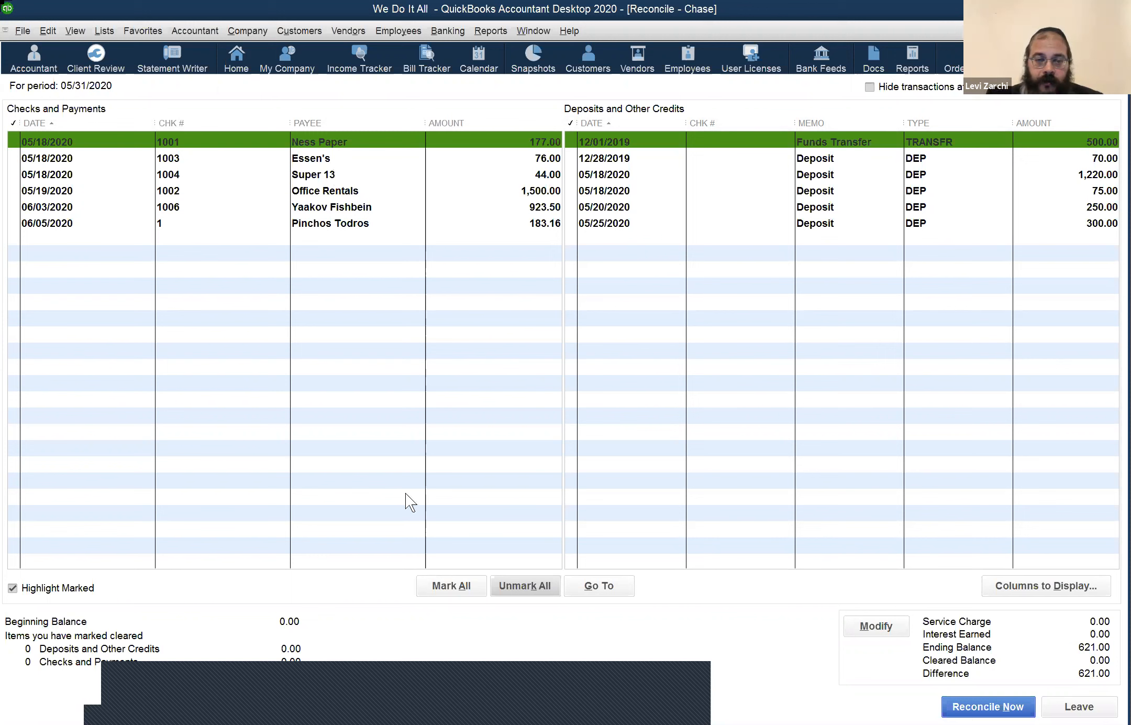
# Step: Mark all six payments and six deposits cleared, giving a -488.66 cleared balance
pyautogui.click(442, 581)
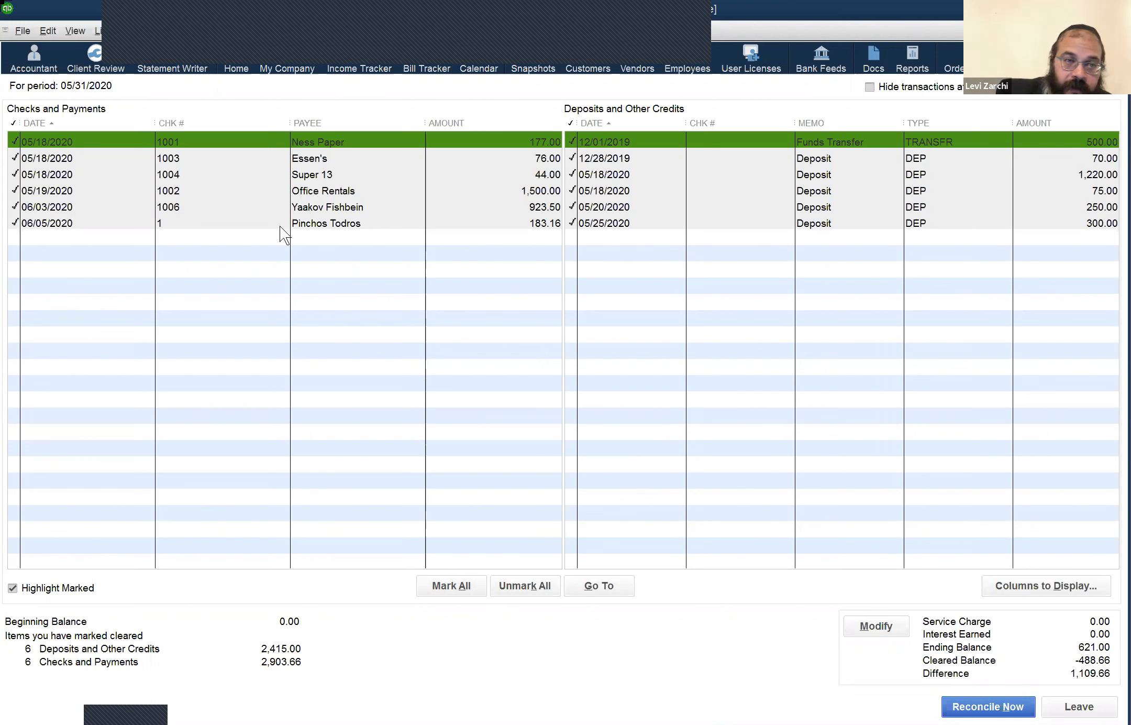
# Step: Unmark the 06/03/2020 and 06/05/2020 payments and go back to the statement ending balance
pyautogui.click(279, 211)
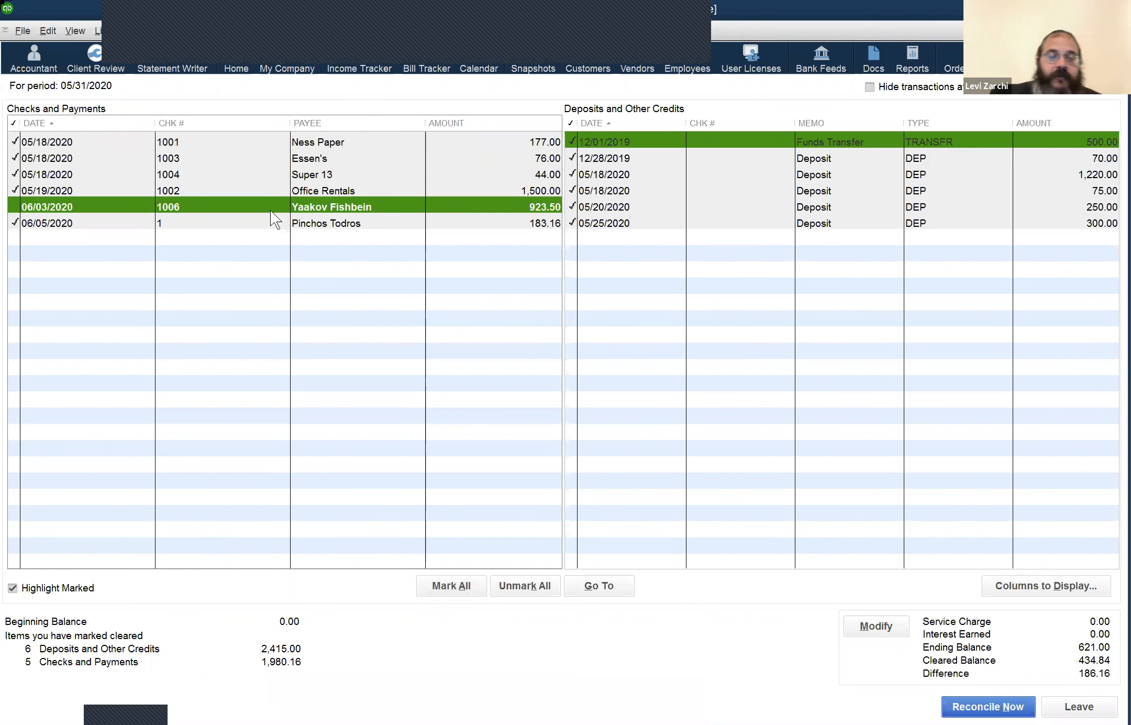
pyautogui.press('Down')
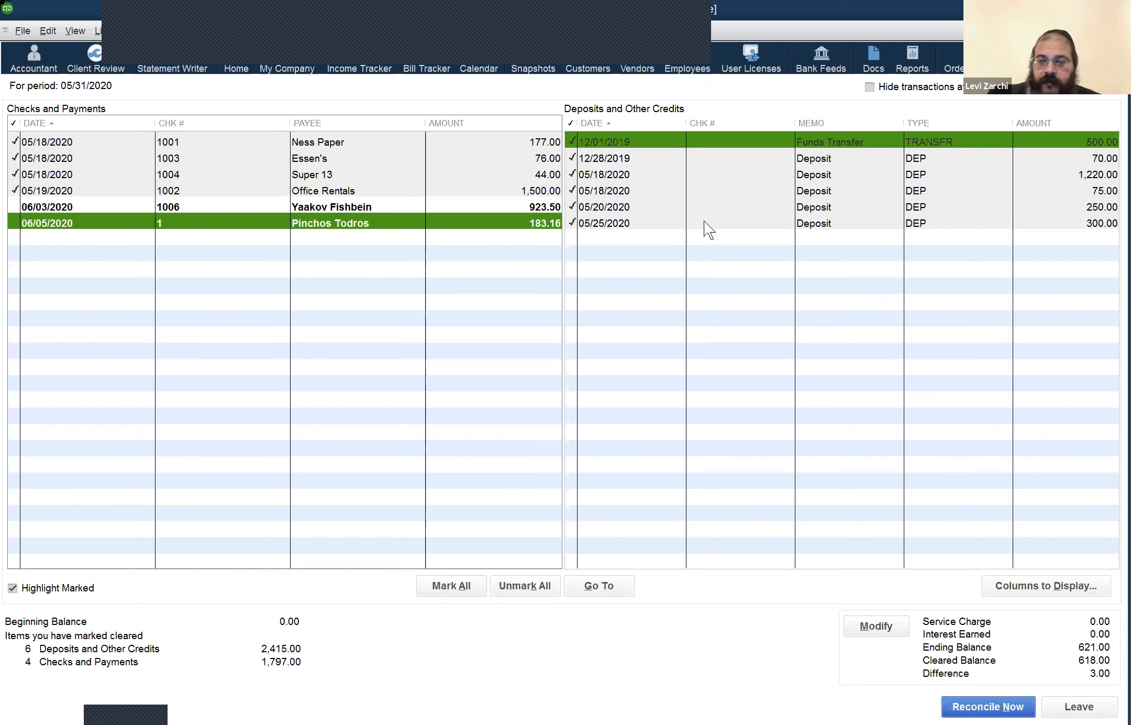
pyautogui.click(859, 624)
pyautogui.click(302, 321)
# Step: Change the ending balance to 618.00 and continue the reconciliation
pyautogui.hotkey('shift', 'End')
pyautogui.write('618')
pyautogui.press('Tab')
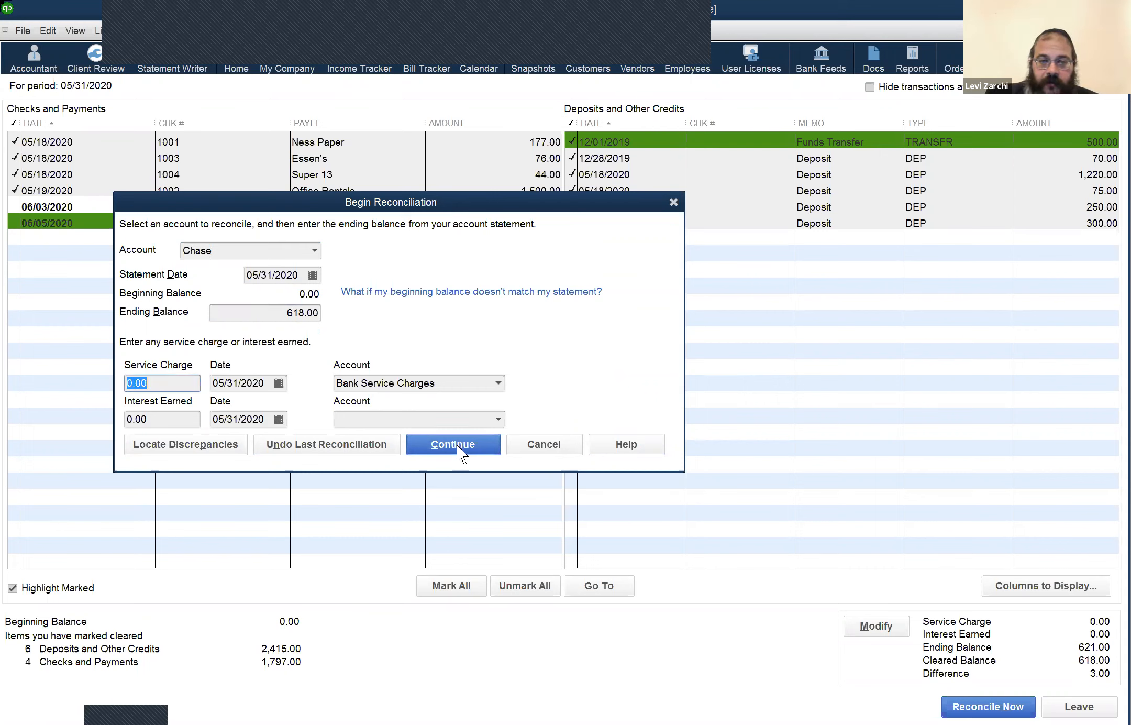
pyautogui.click(455, 444)
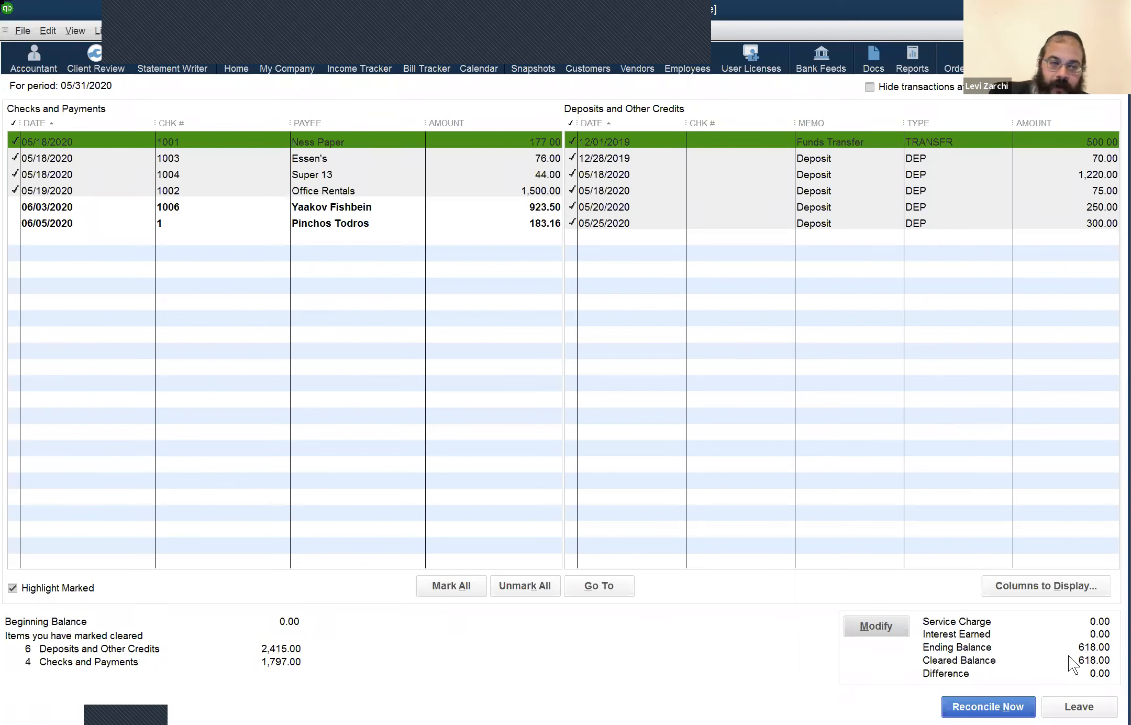
# Step: Correct the statement ending balance back to 621.00
pyautogui.click(887, 630)
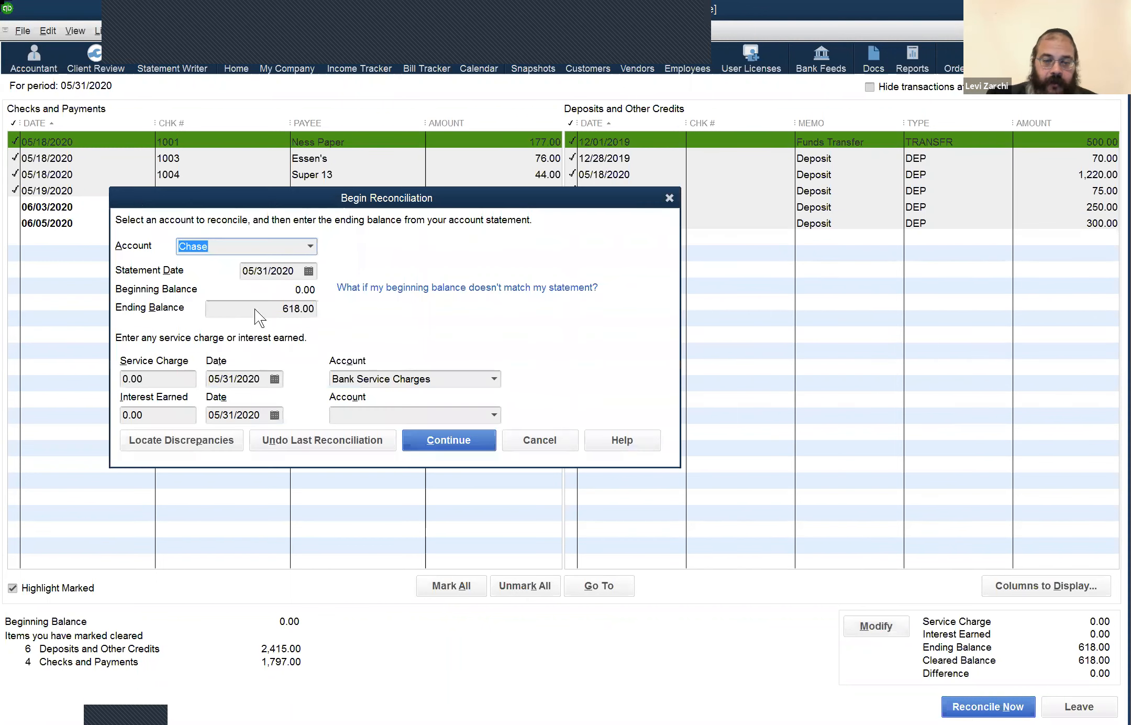
pyautogui.click(255, 308)
pyautogui.write('5')
pyautogui.press('BackSpace')
pyautogui.write('63')
pyautogui.press('BackSpace')
pyautogui.write('21')
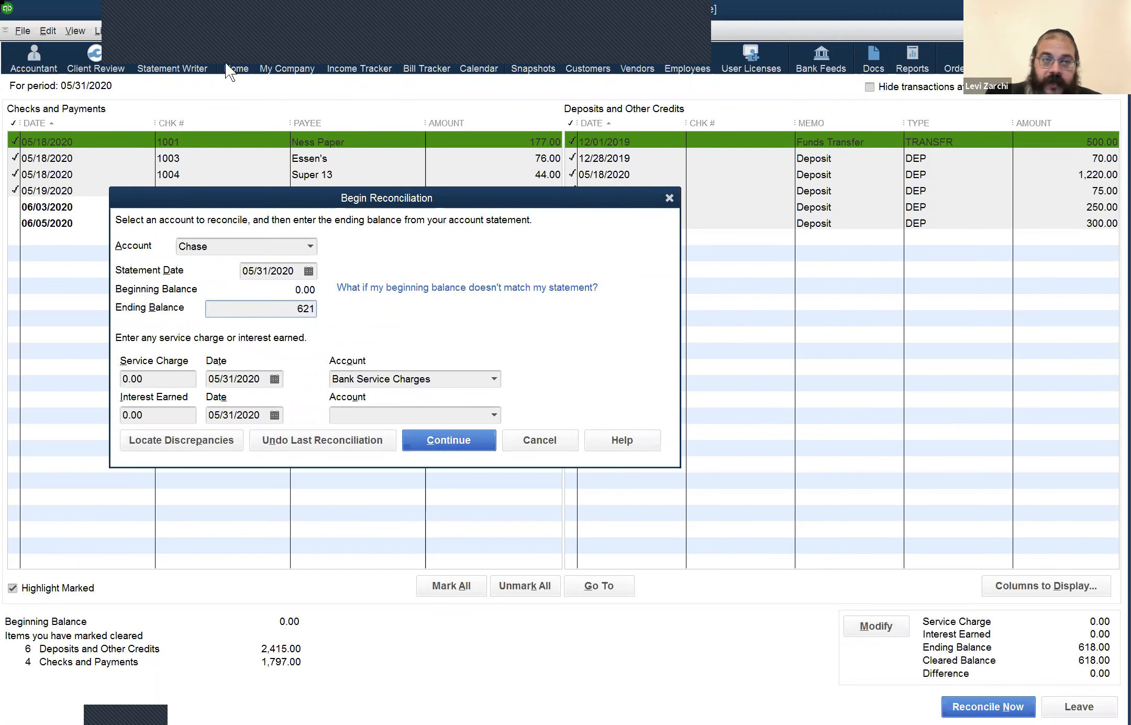
pyautogui.press('Return')
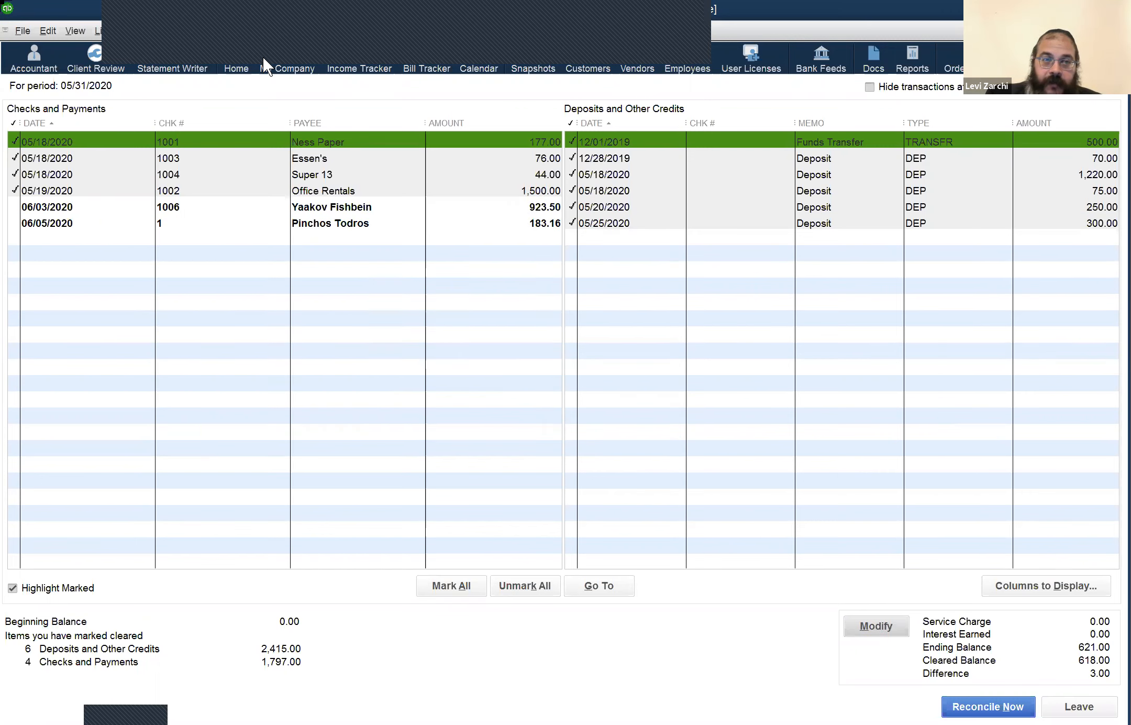
# Step: Deposit the 3.00 Undeposited Funds payment into Chase dated 05/28/2020 and save it
pyautogui.click(440, 35)
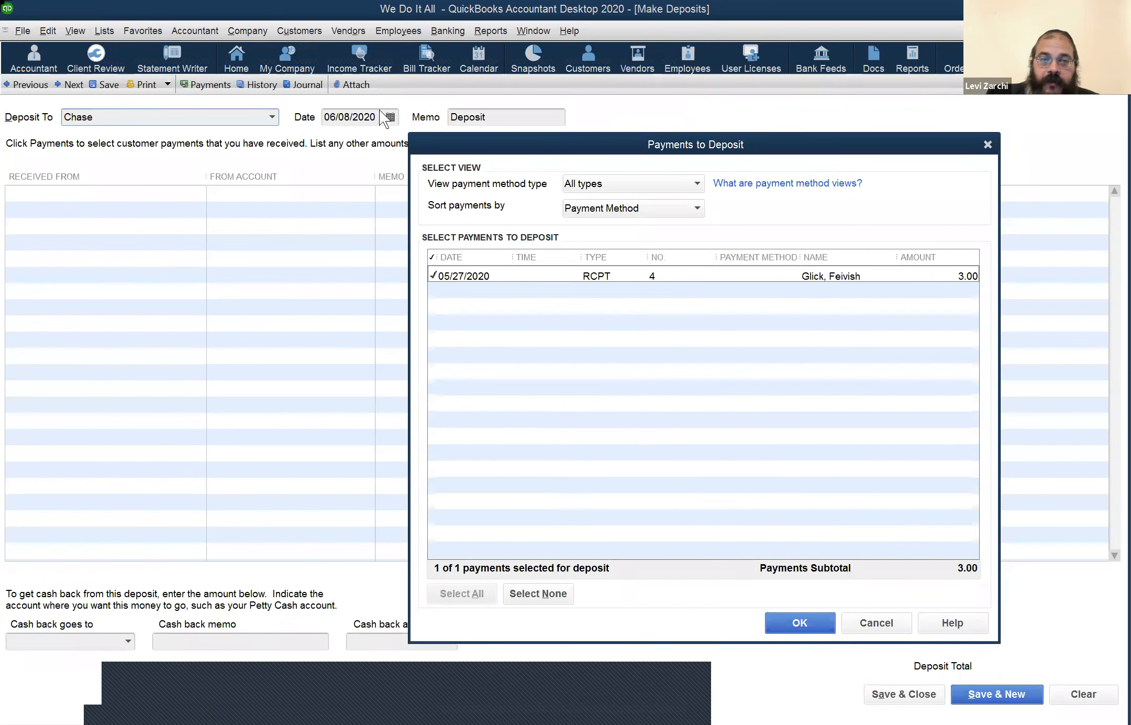
pyautogui.press('Return')
pyautogui.press('Tab')
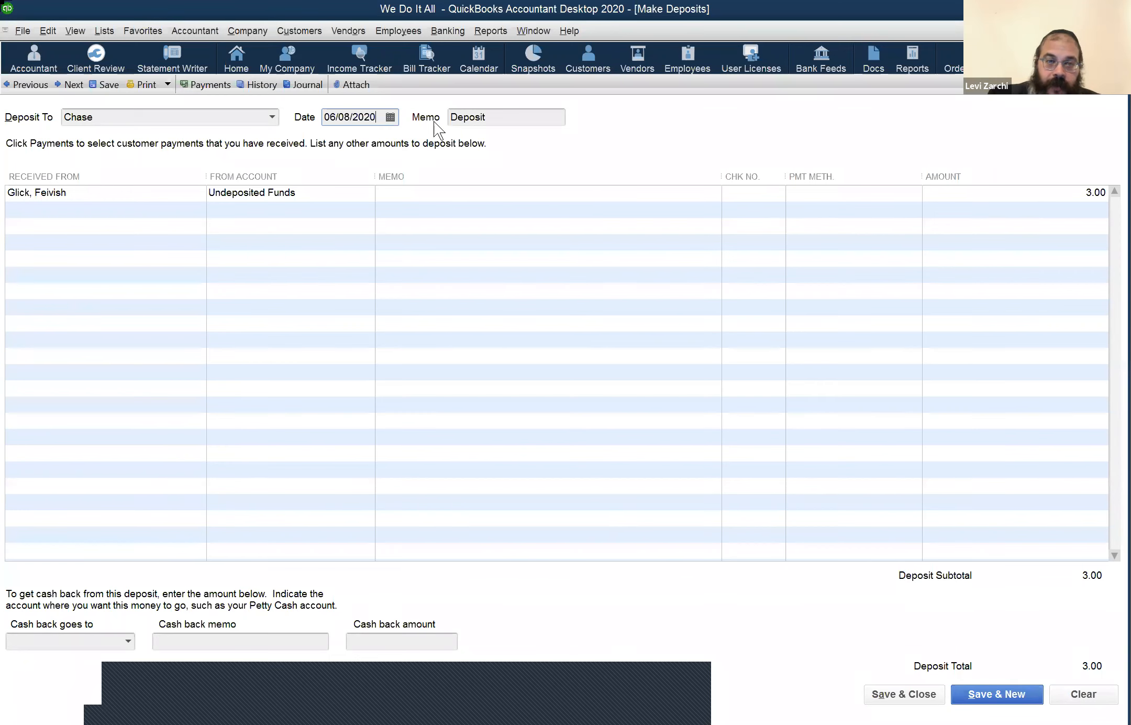
pyautogui.press('m')
pyautogui.press('-')
pyautogui.press('-')
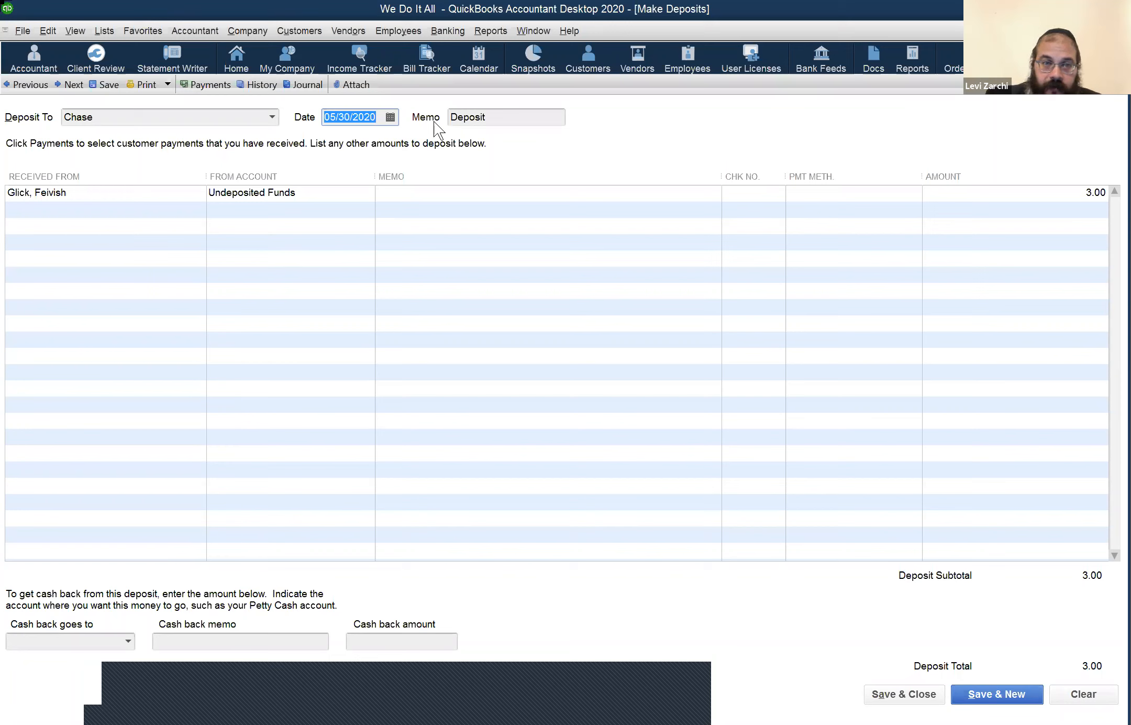
pyautogui.press('-')
pyautogui.press('-')
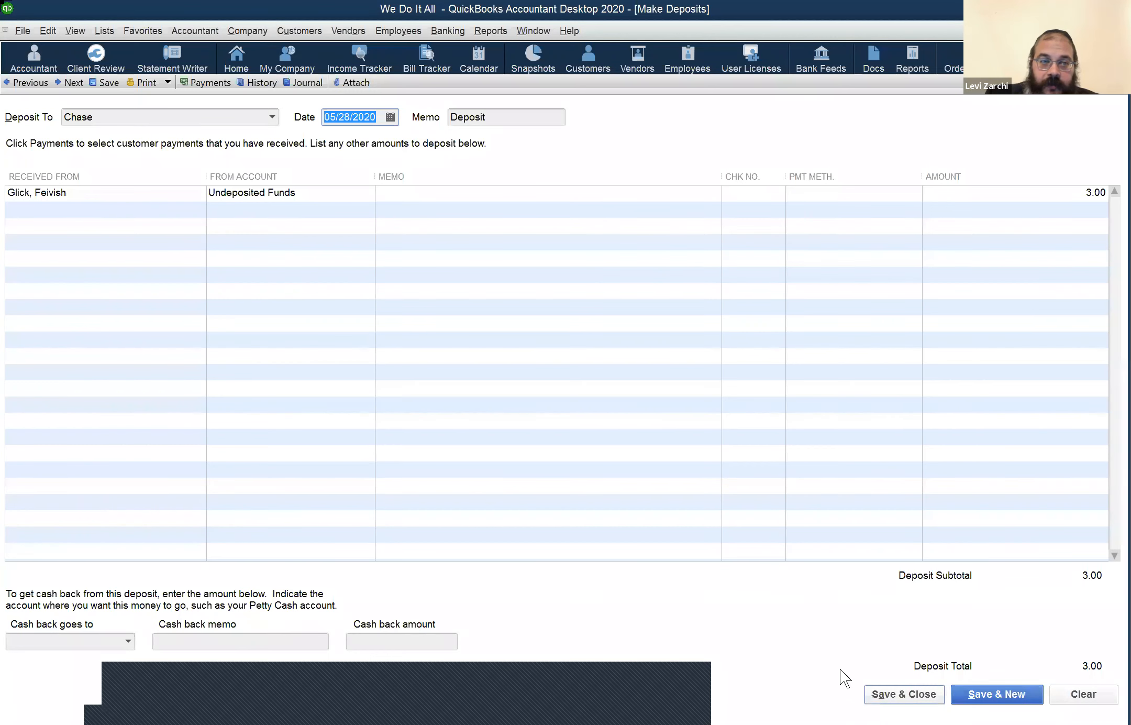
pyautogui.hotkey('alt', 'a')
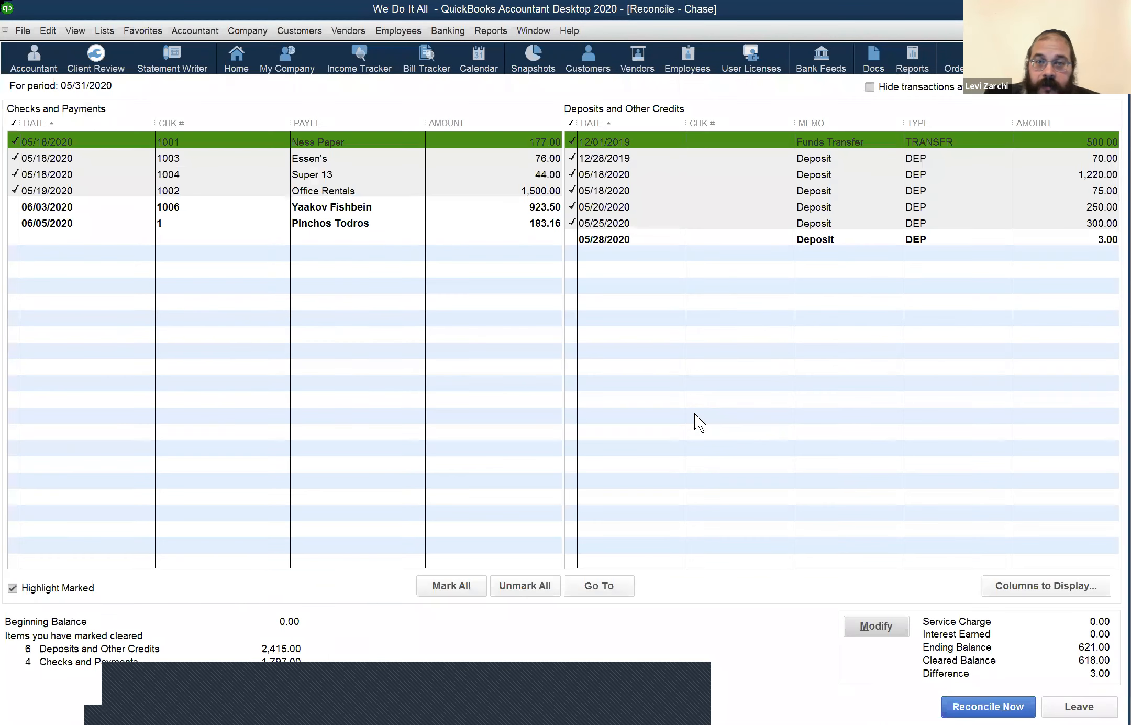
# Step: Clear the 05/28/2020 3.00 deposit and finish the reconciliation without viewing a report
pyautogui.click(739, 242)
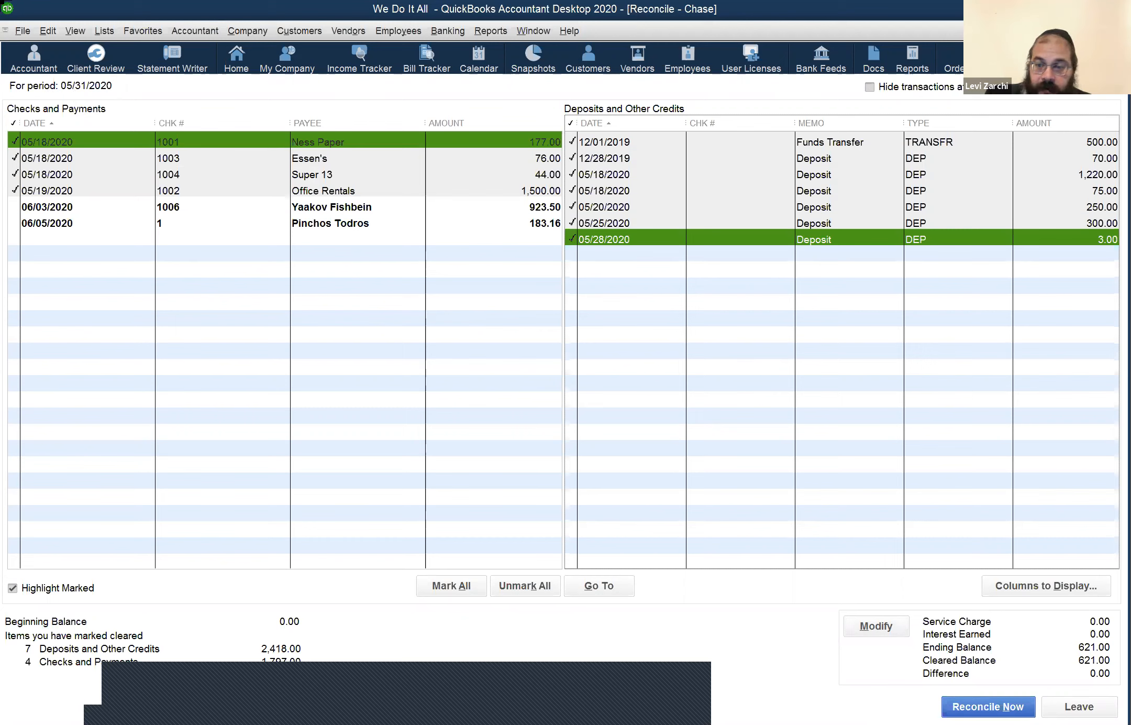
pyautogui.click(961, 703)
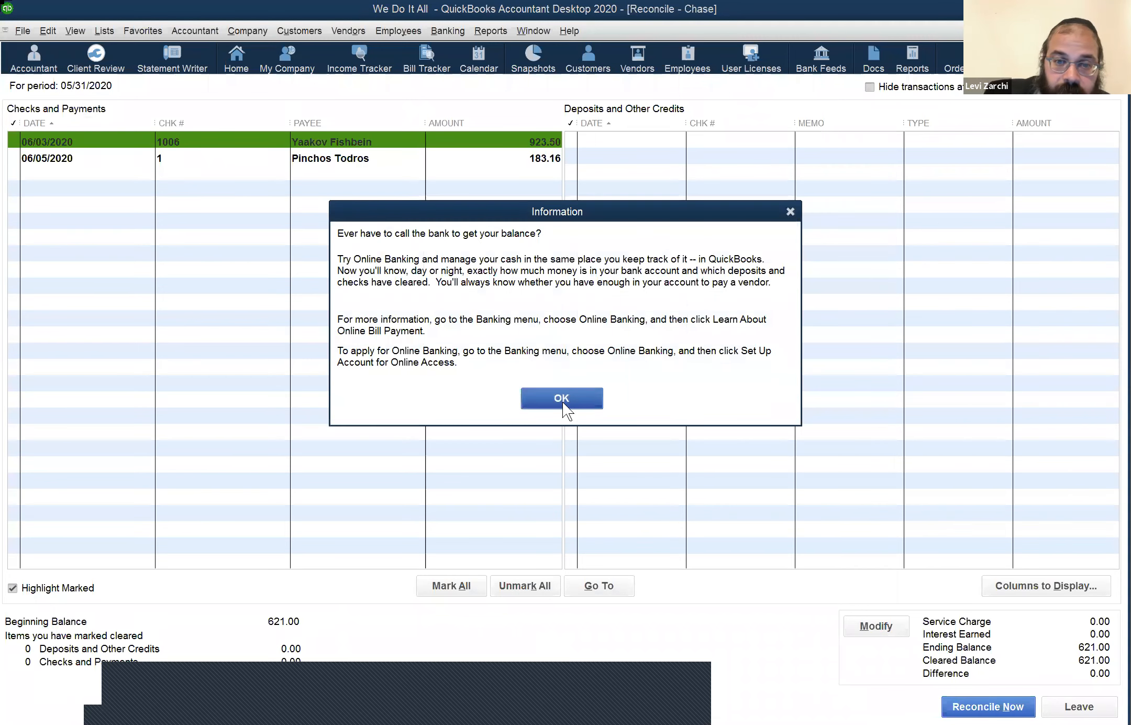
pyautogui.press('Return')
pyautogui.click(211, 302)
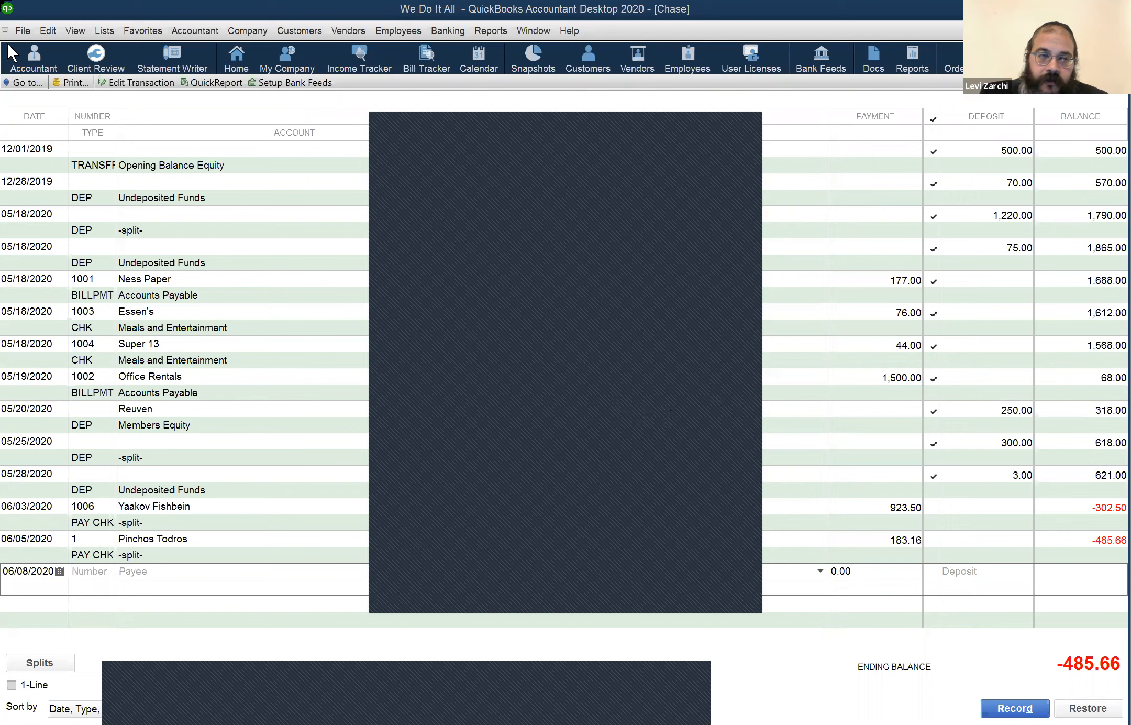
pyautogui.click(17, 32)
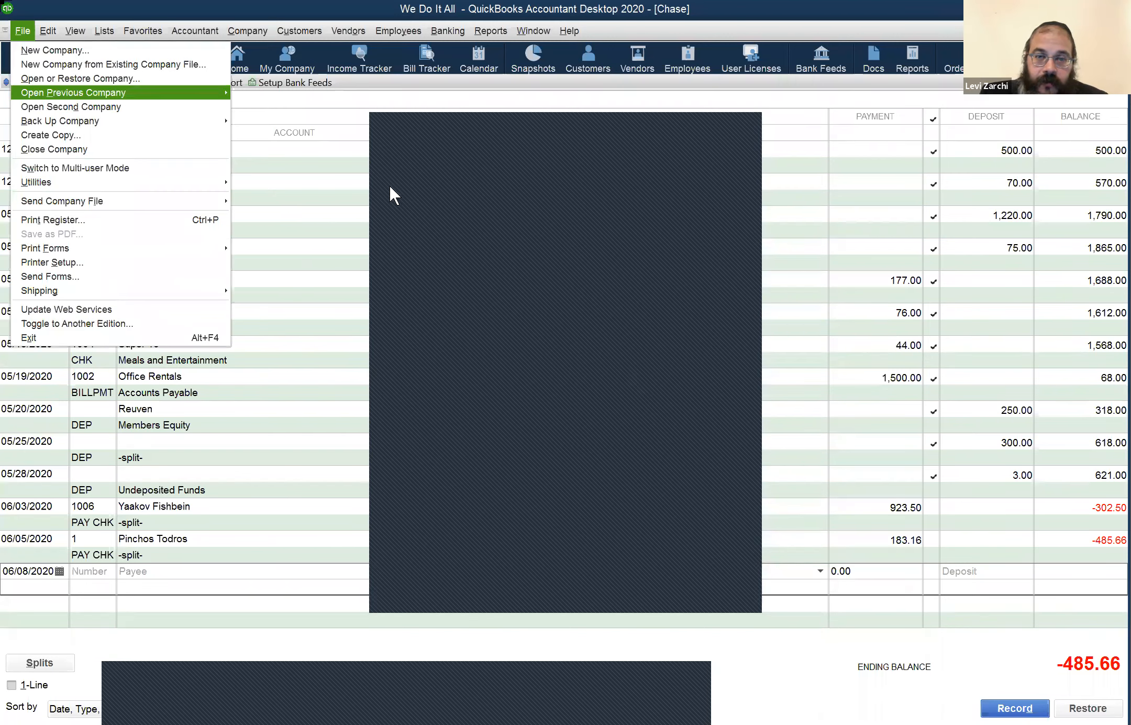
pyautogui.press('Escape')
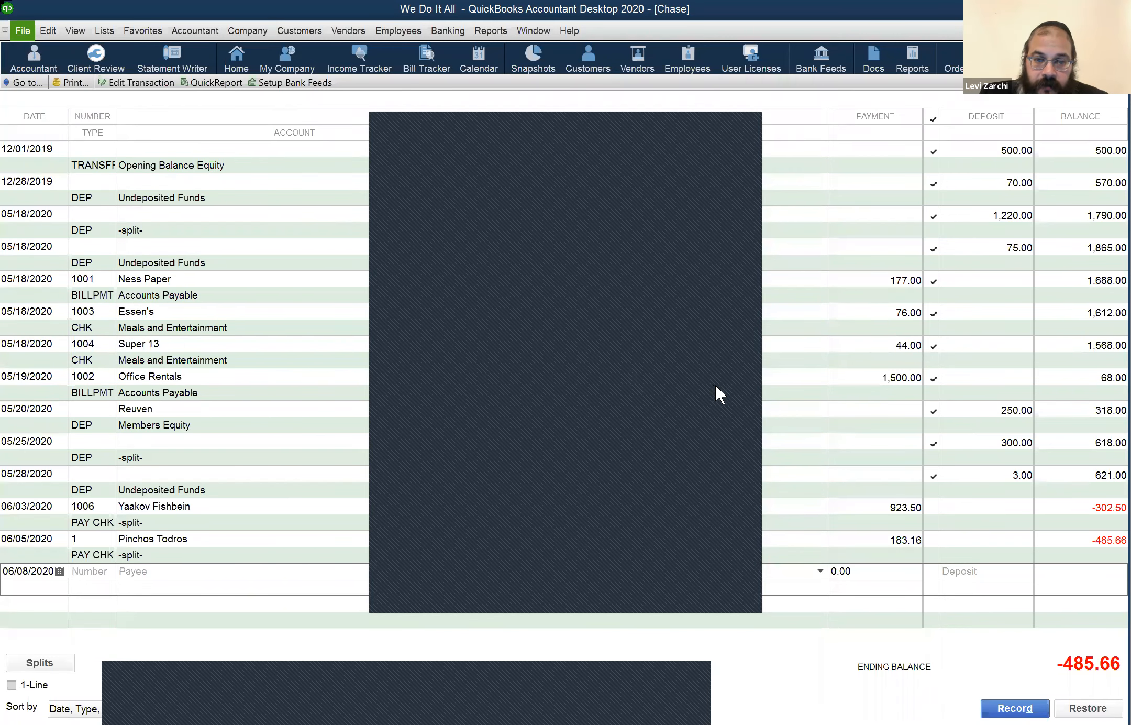
pyautogui.press('Escape')
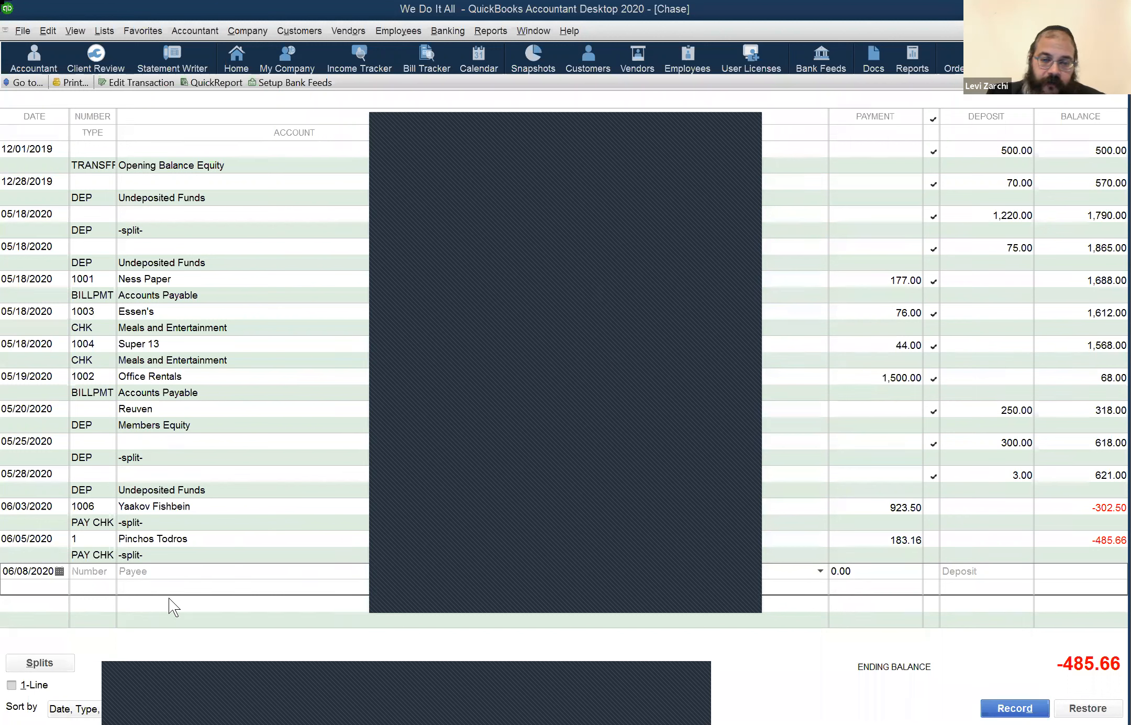
pyautogui.click(219, 618)
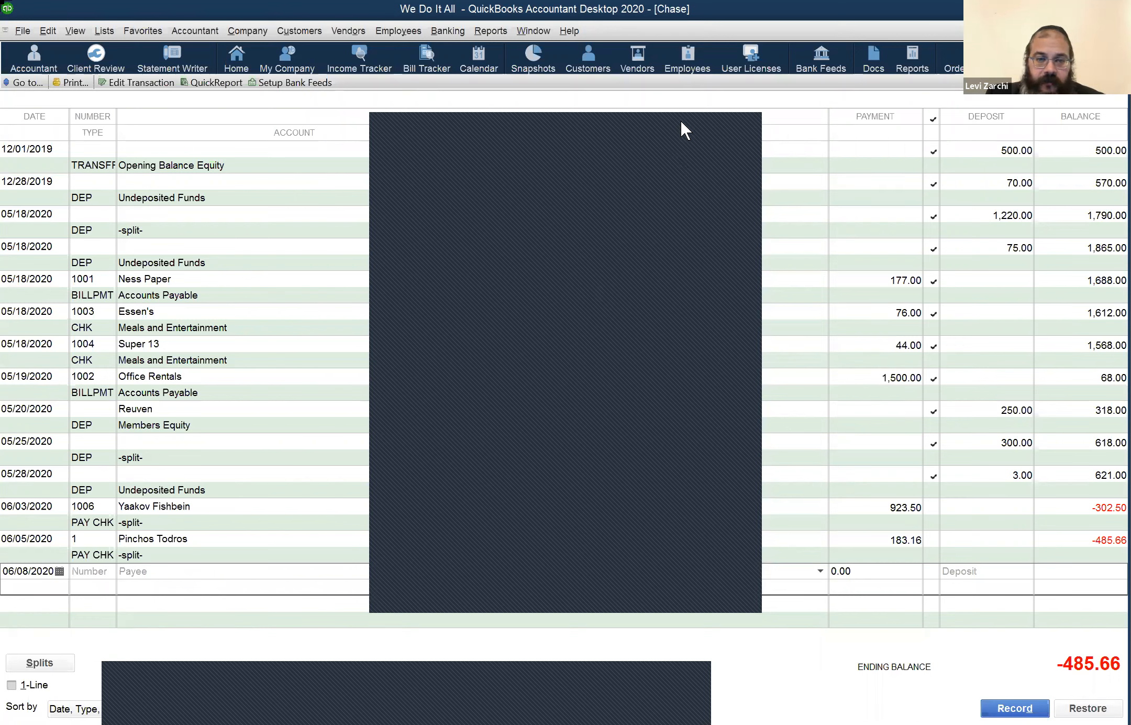
pyautogui.click(174, 567)
pyautogui.click(170, 591)
pyautogui.click(180, 588)
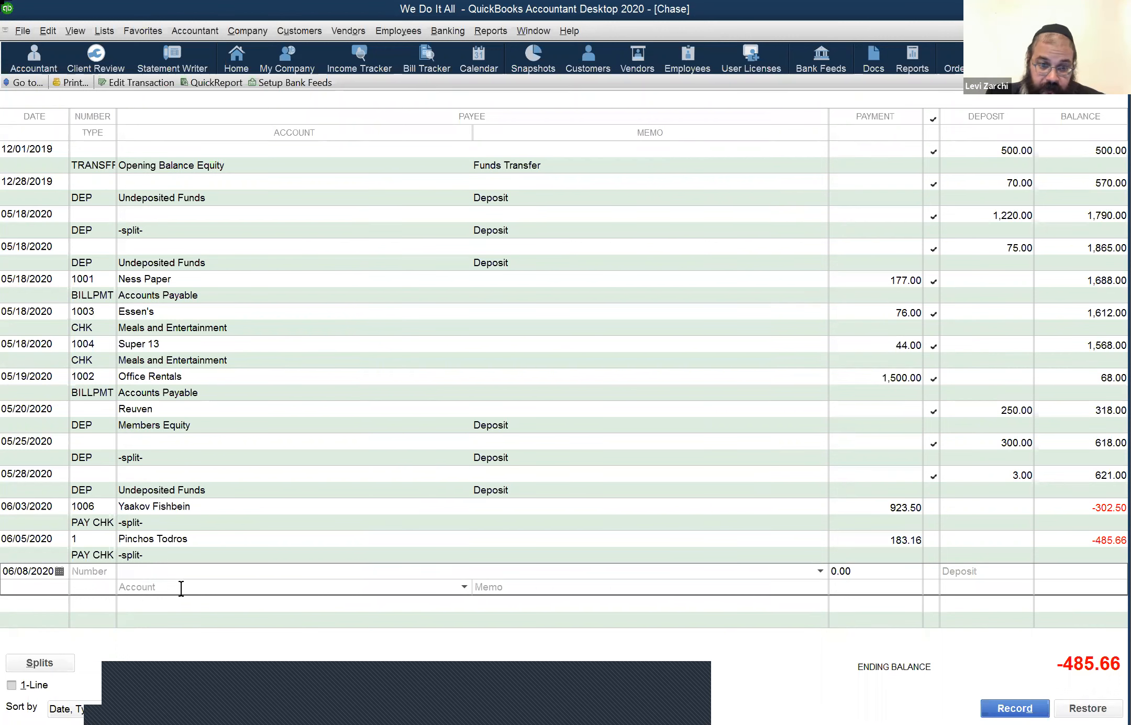
pyautogui.click(462, 586)
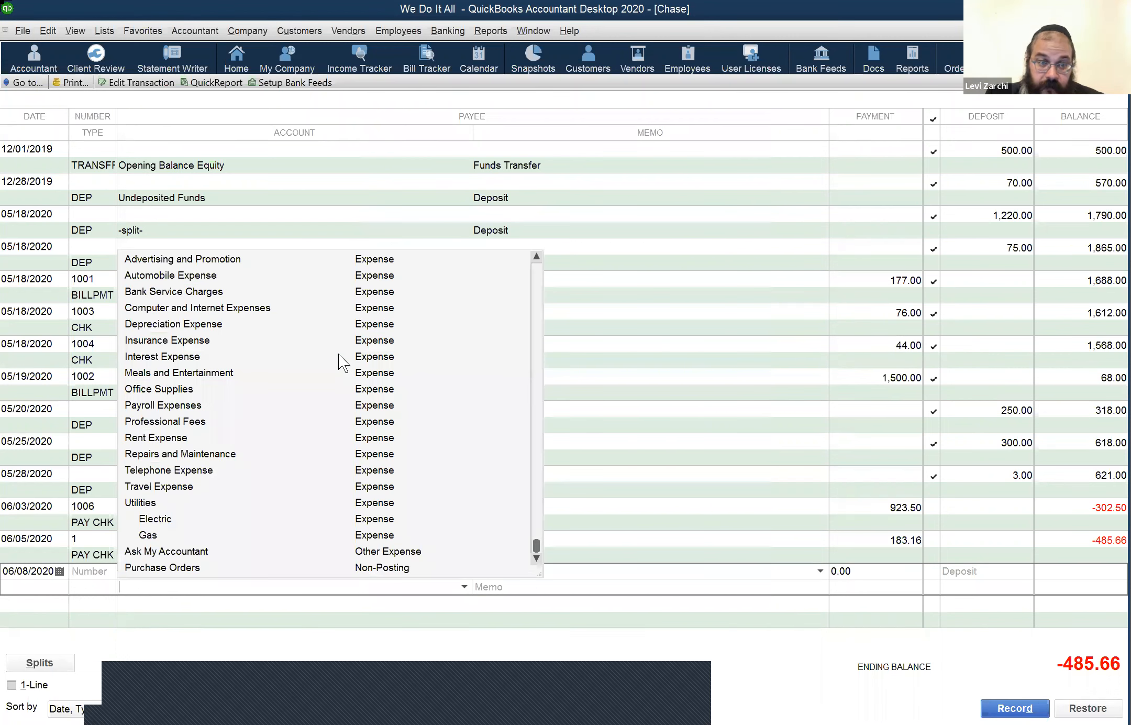
pyautogui.scroll(10, 214, 273)
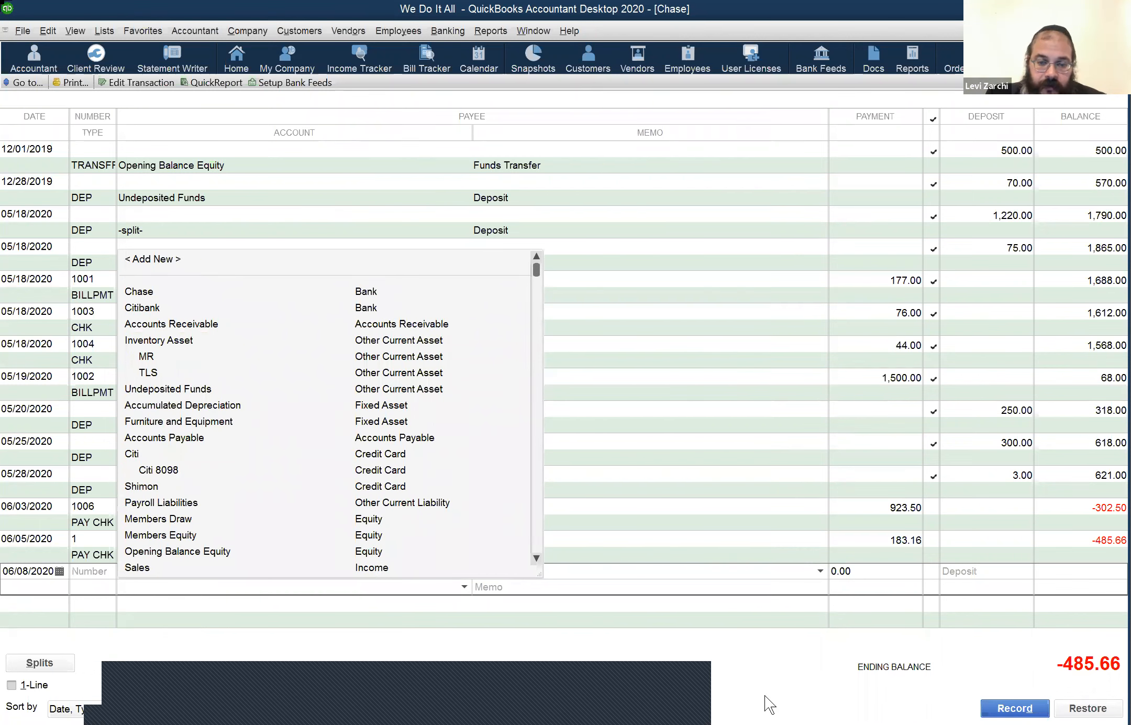
pyautogui.press('Escape')
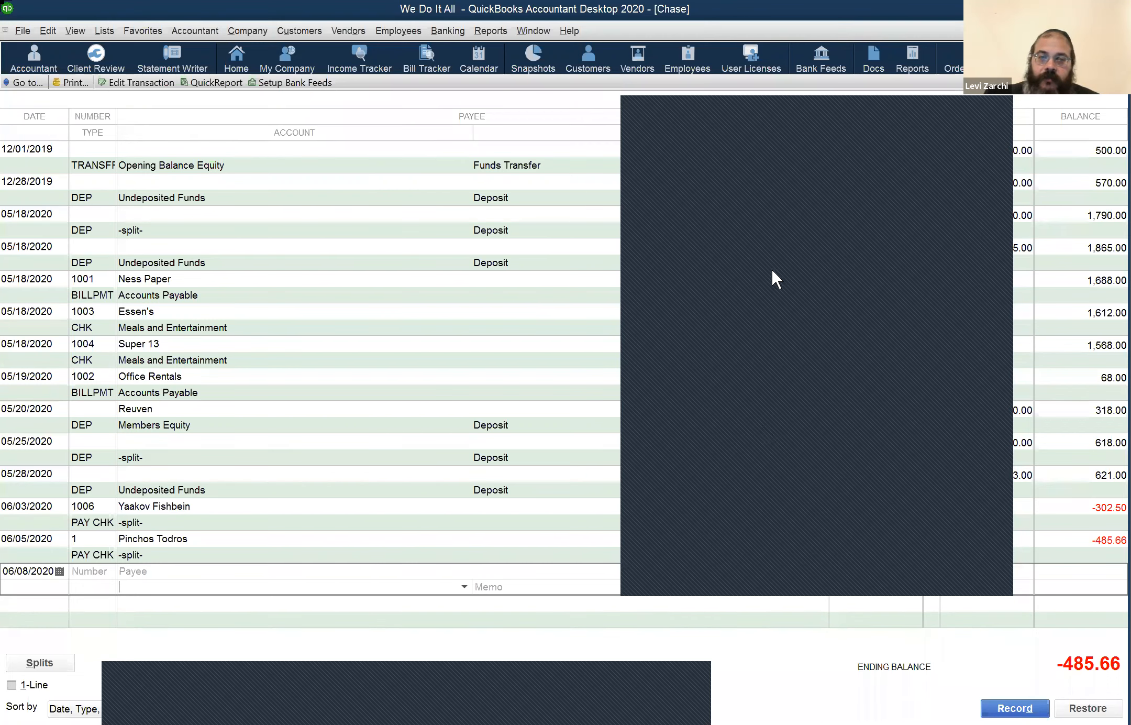
pyautogui.click(369, 576)
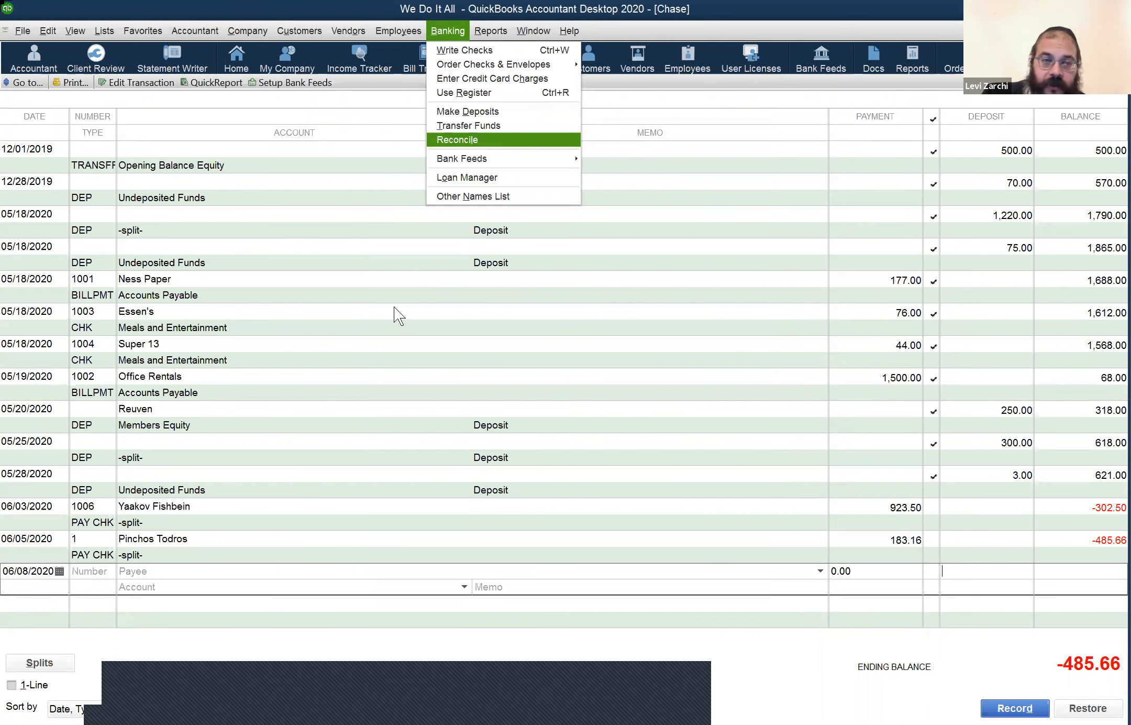
pyautogui.press('Return')
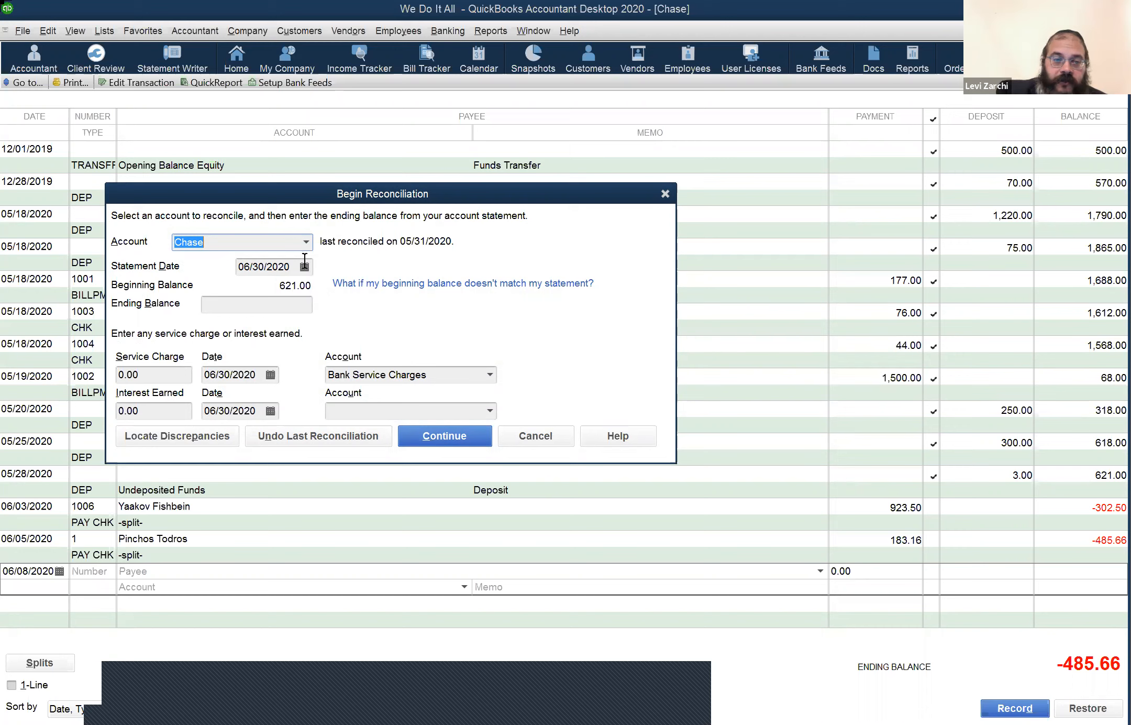
pyautogui.click(235, 305)
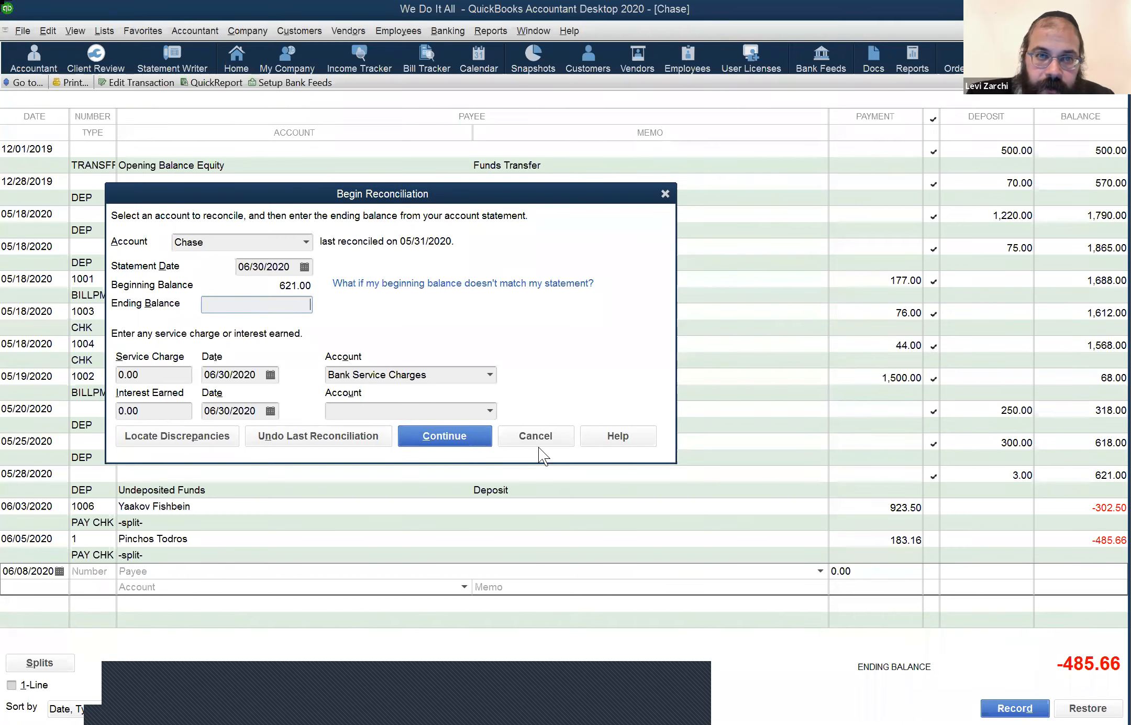
pyautogui.press('Escape')
pyautogui.hotkey('alt', 'b')
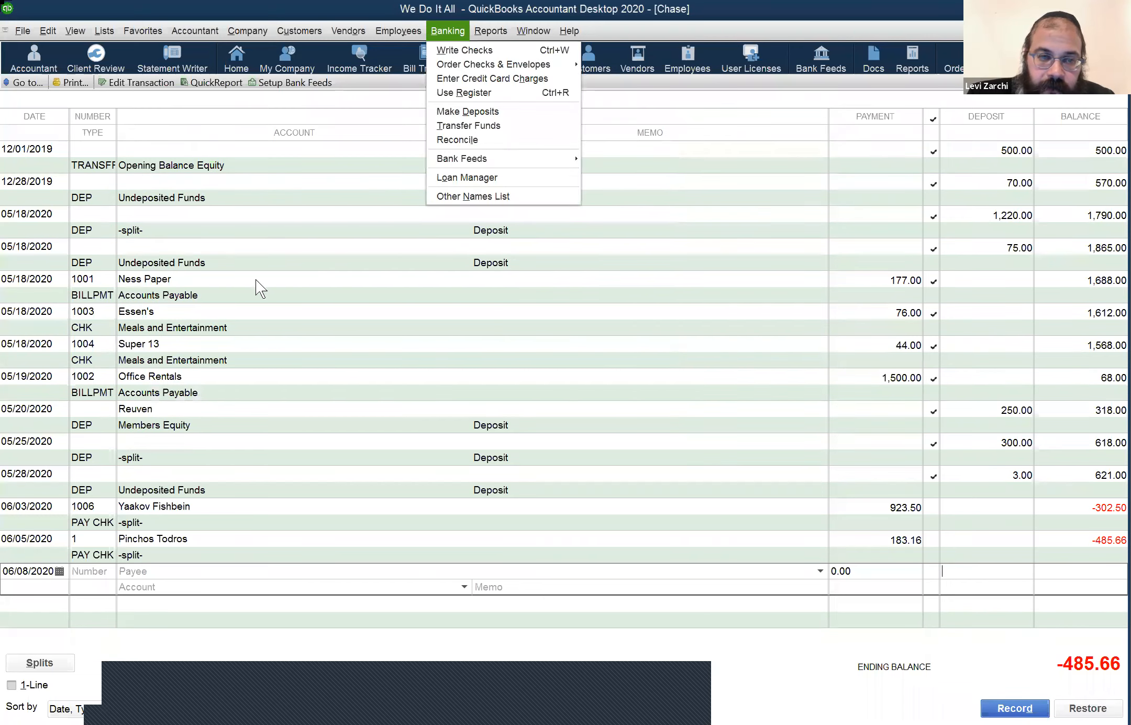
# Step: Start the 06/30/2020 Chase reconciliation from 621.00 and dismiss the missing-ending-balance warning
pyautogui.press('l')
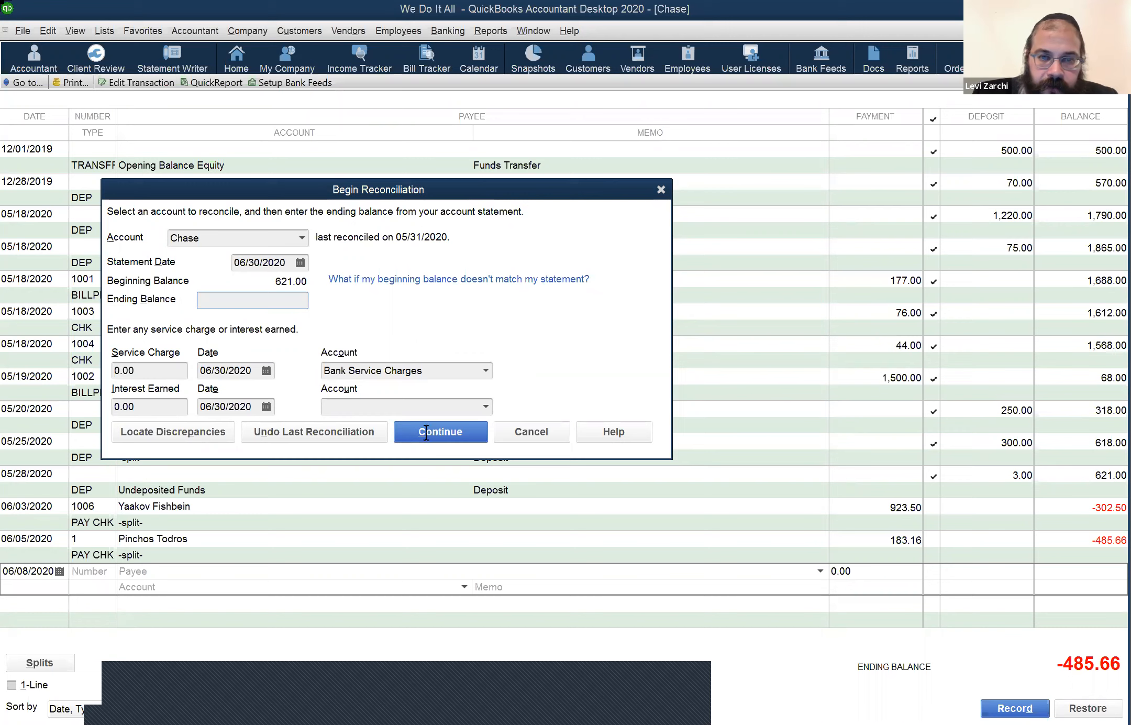
pyautogui.press('Return')
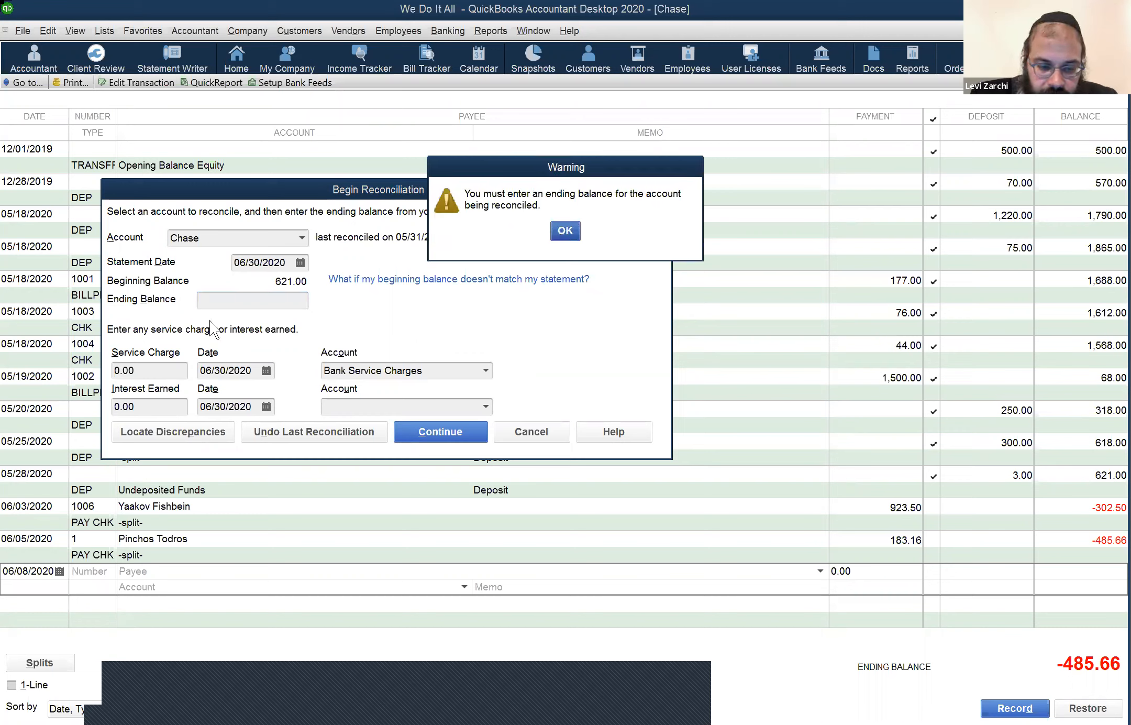
pyautogui.press('Return')
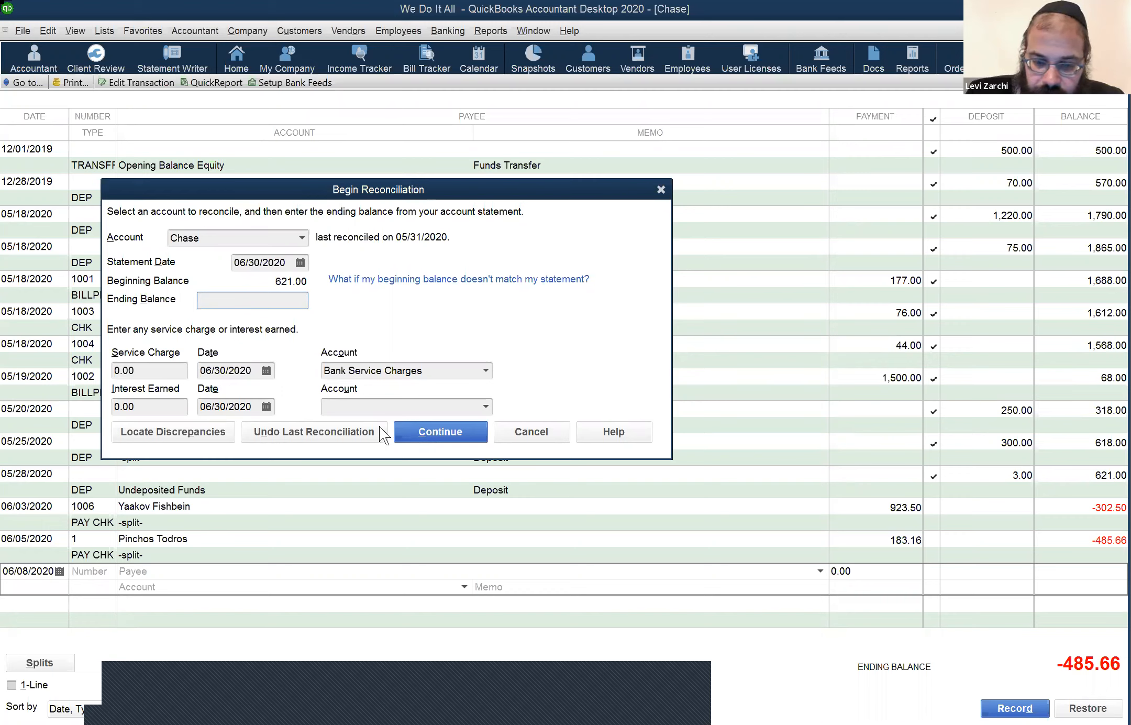
# Step: Enter -485.66 as the ending balance and continue into the reconciliation
pyautogui.click(534, 435)
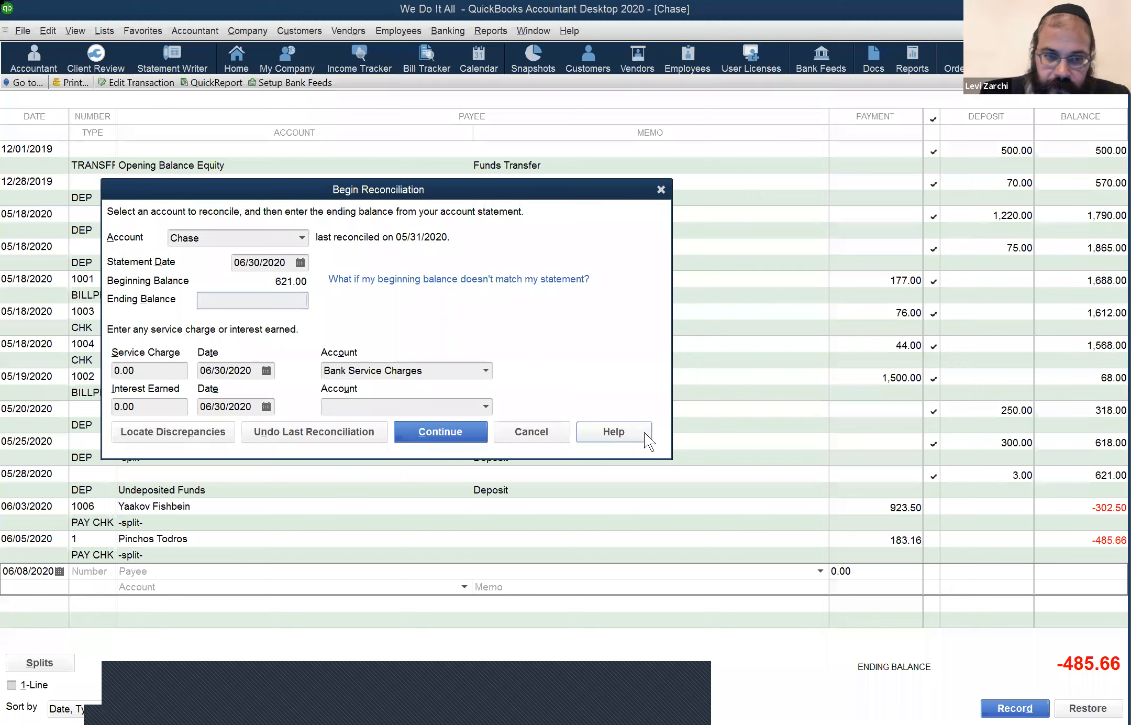
pyautogui.write('1')
pyautogui.press('BackSpace')
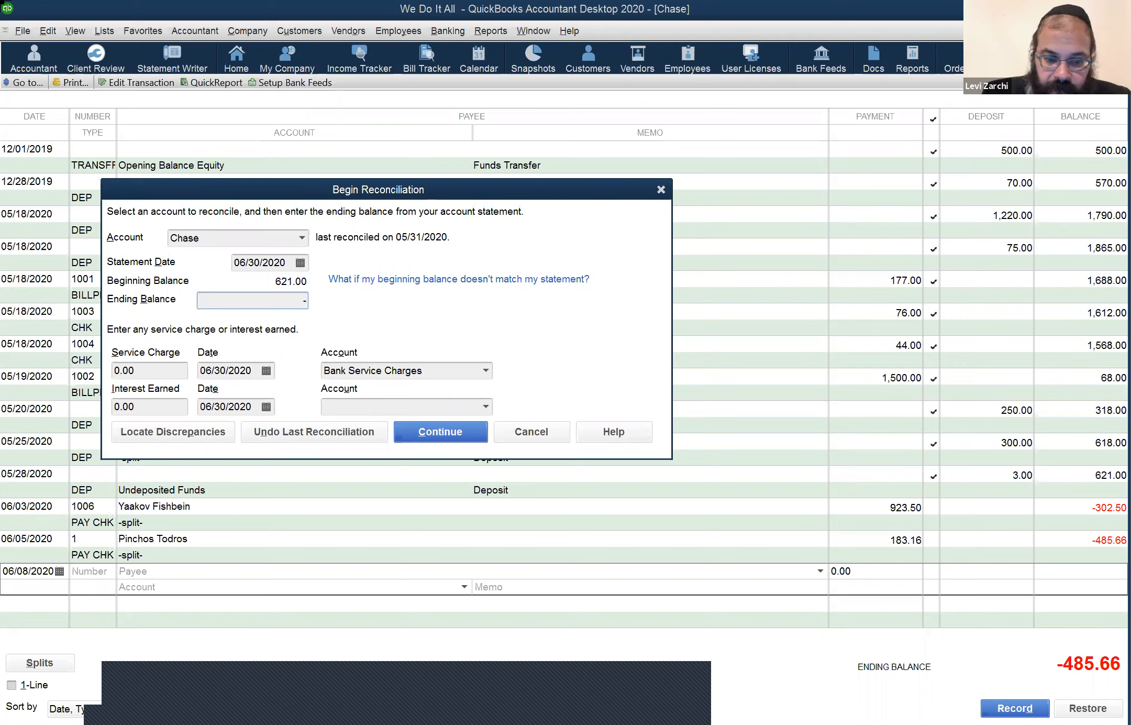
pyautogui.write('-48')
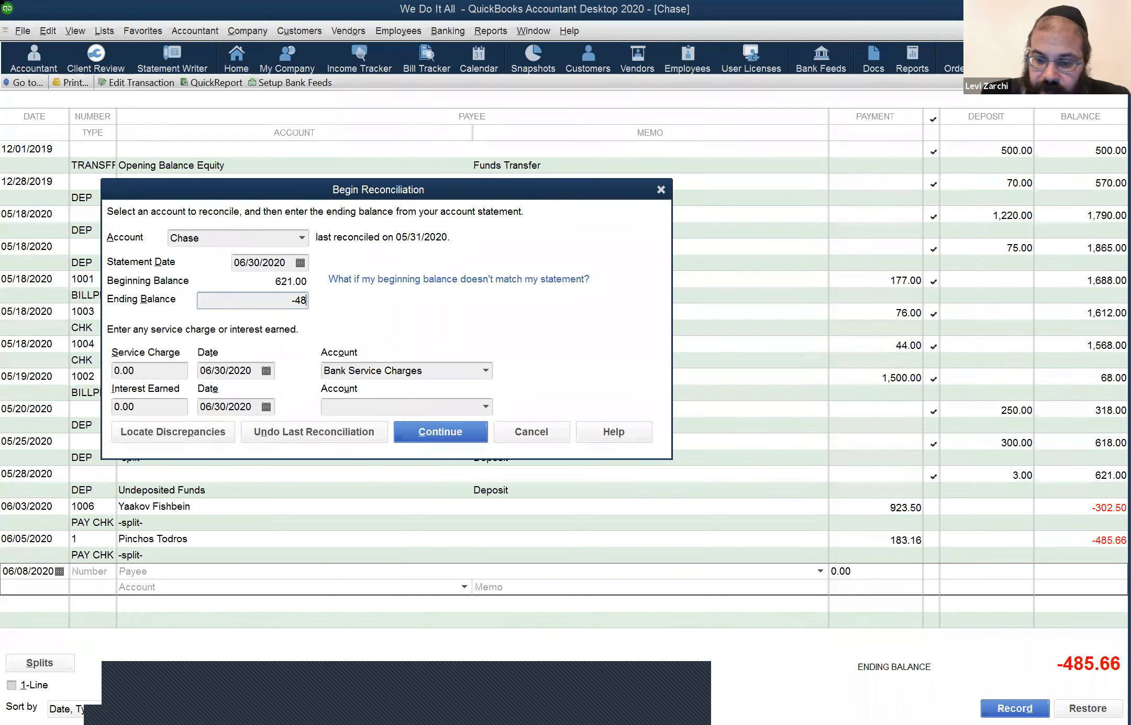
pyautogui.write('5.66')
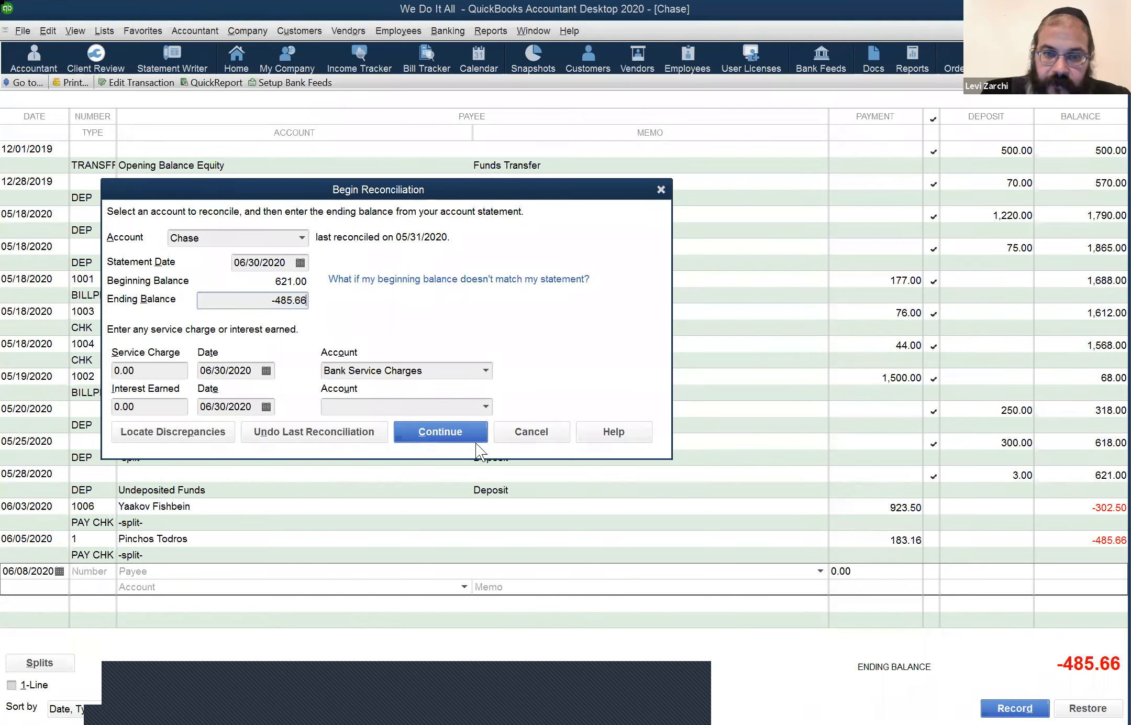
pyautogui.click(480, 442)
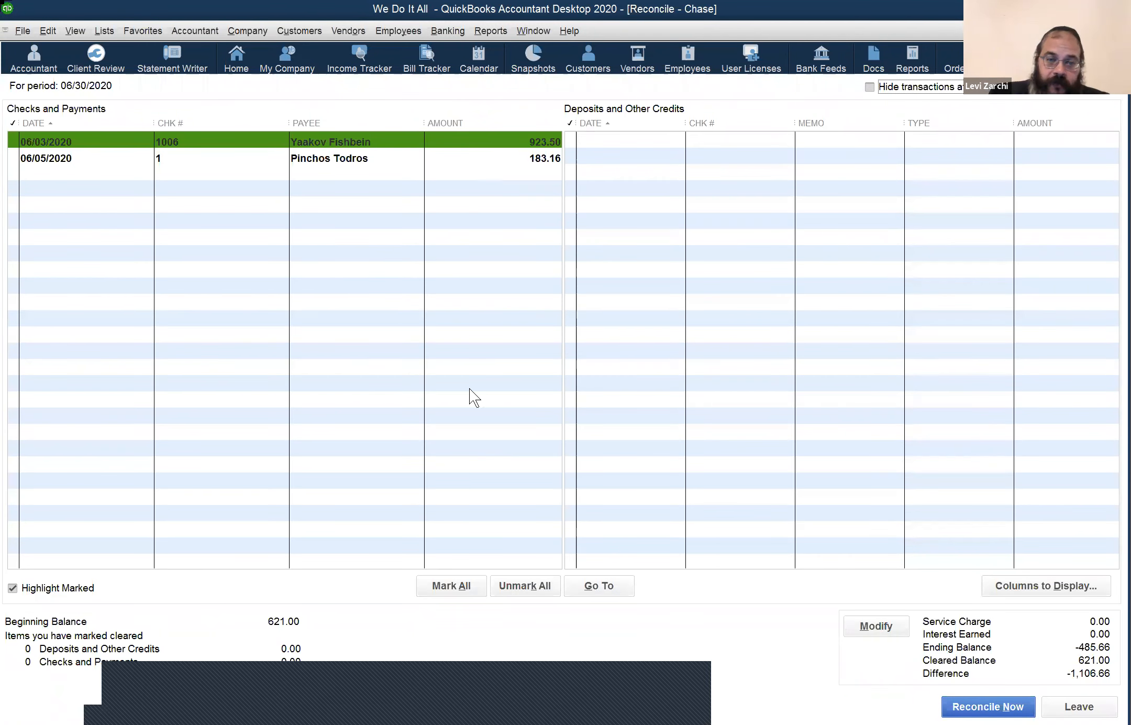
# Step: Mark both June Chase payments (923.50 and 183.16) cleared with 0.00 difference, then leave reconciliation
pyautogui.click(449, 584)
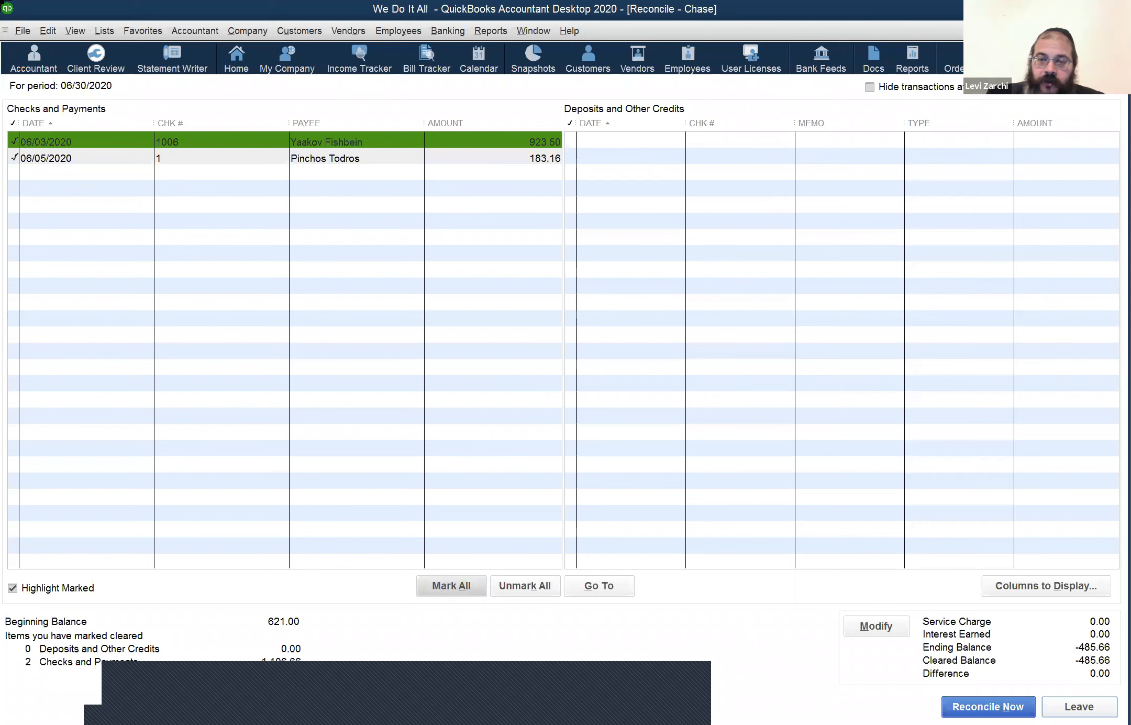
pyautogui.press('Escape')
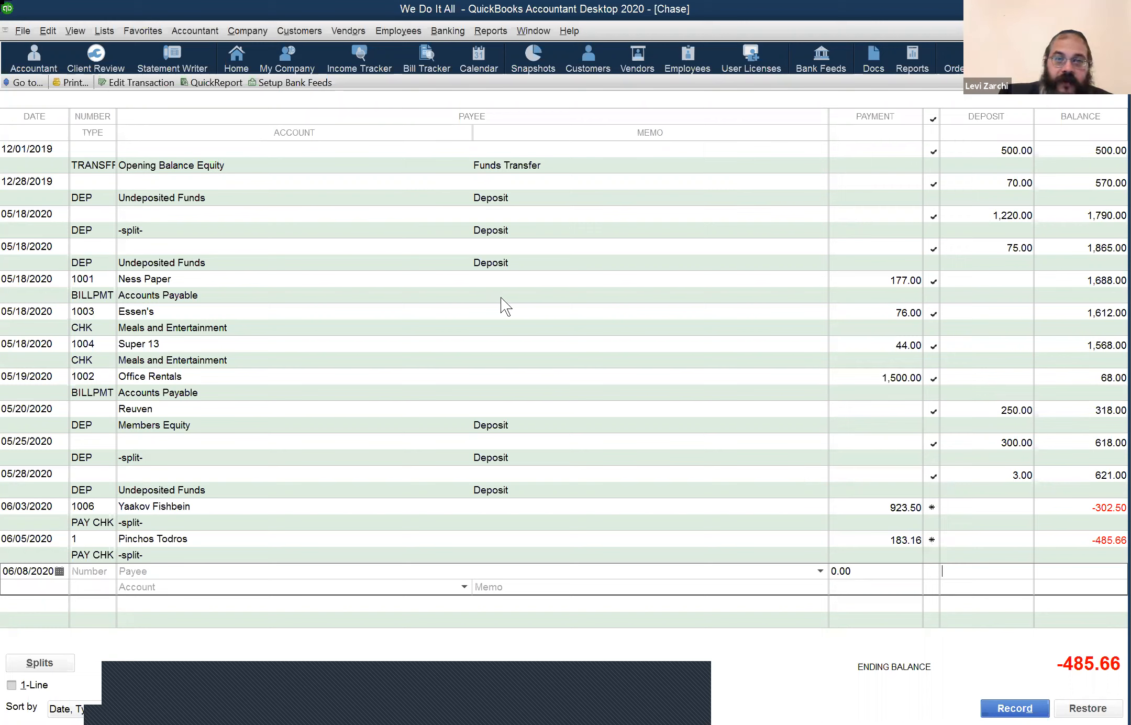
pyautogui.click(436, 32)
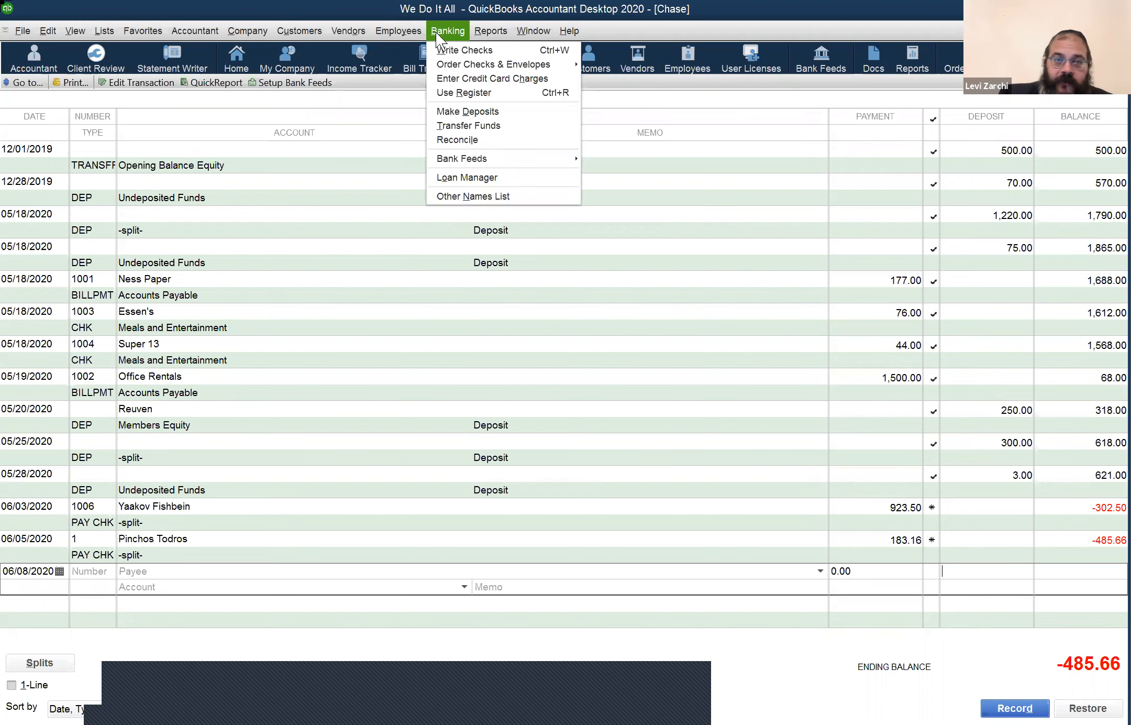
pyautogui.click(458, 114)
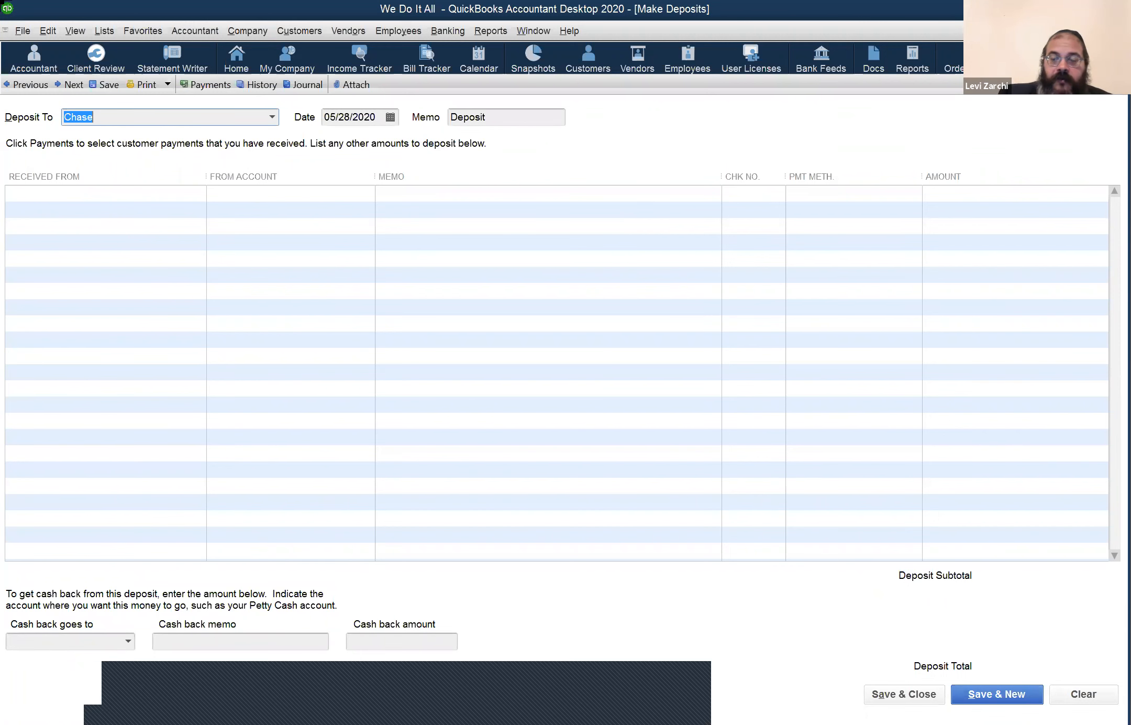
pyautogui.press('Escape')
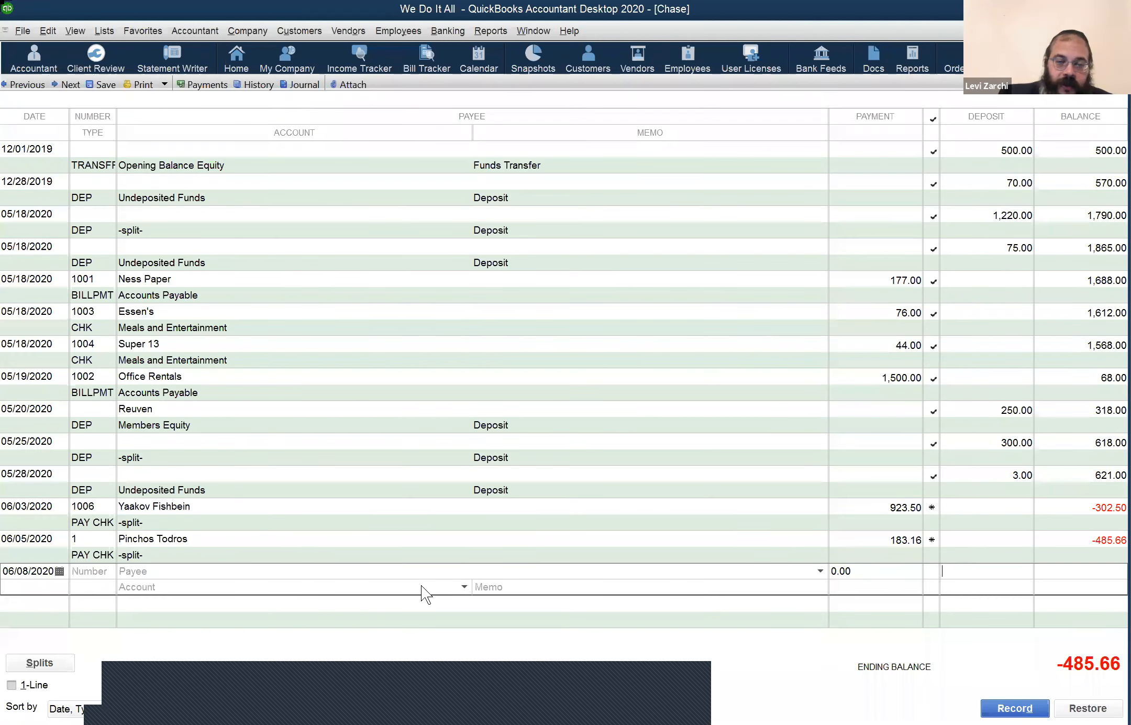
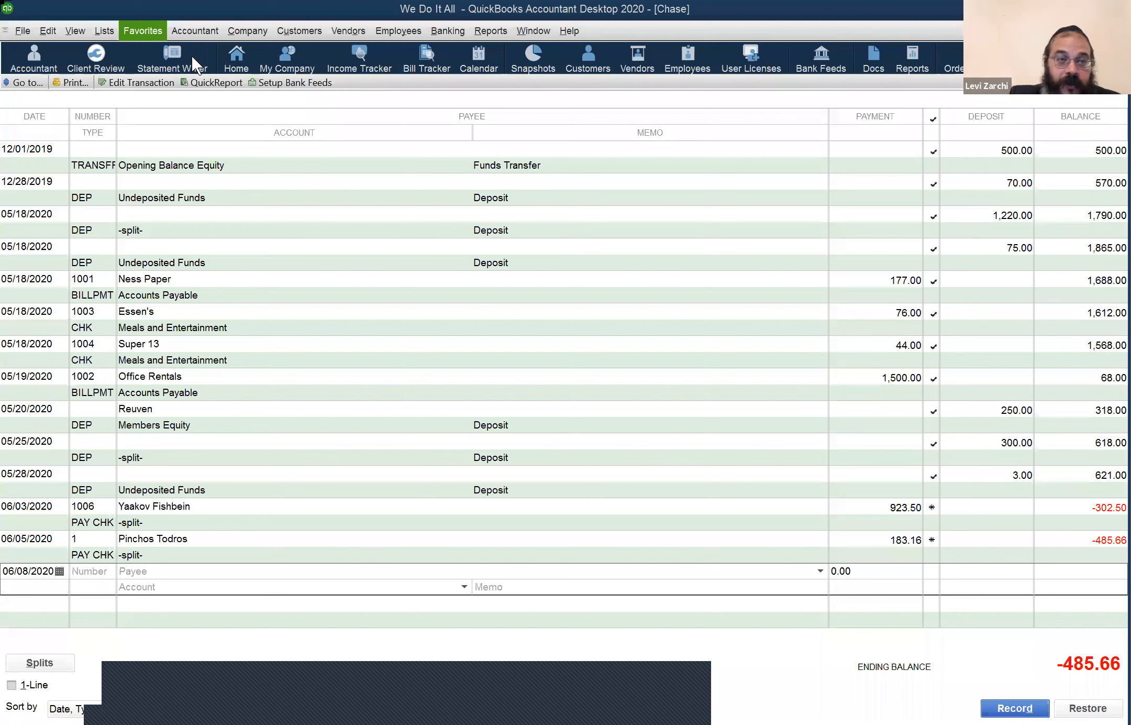
# Step: Open Make General Journal Entries to begin a new journal entry
pyautogui.click(193, 32)
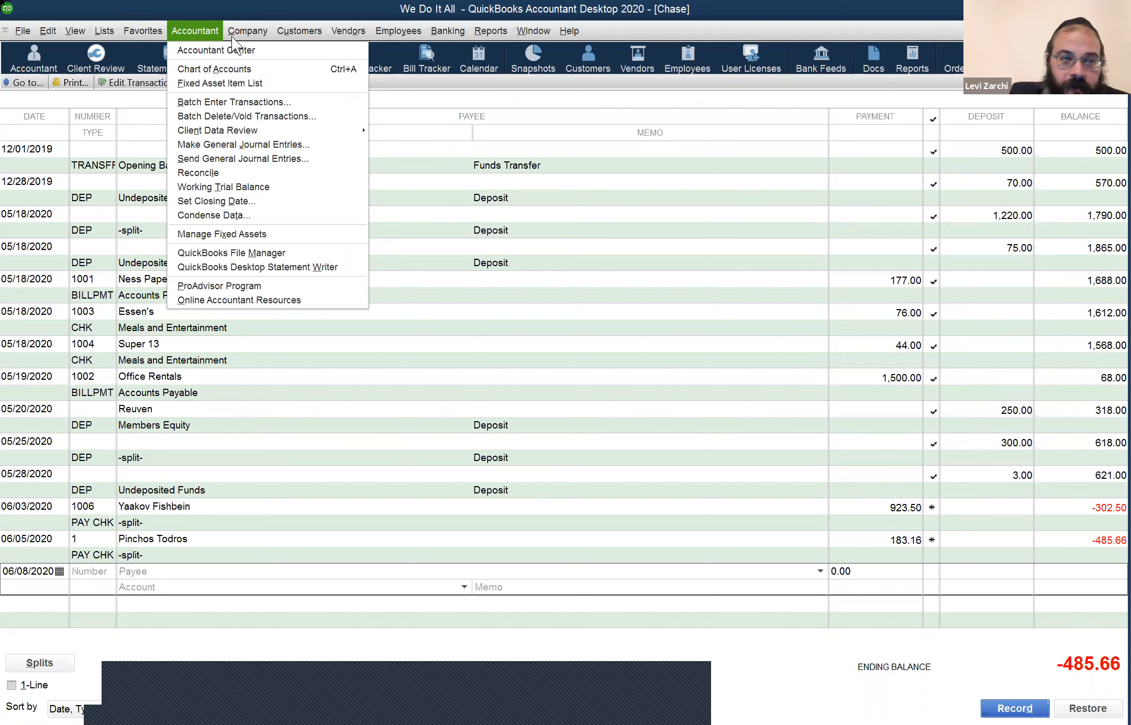
pyautogui.moveTo(234, 38)
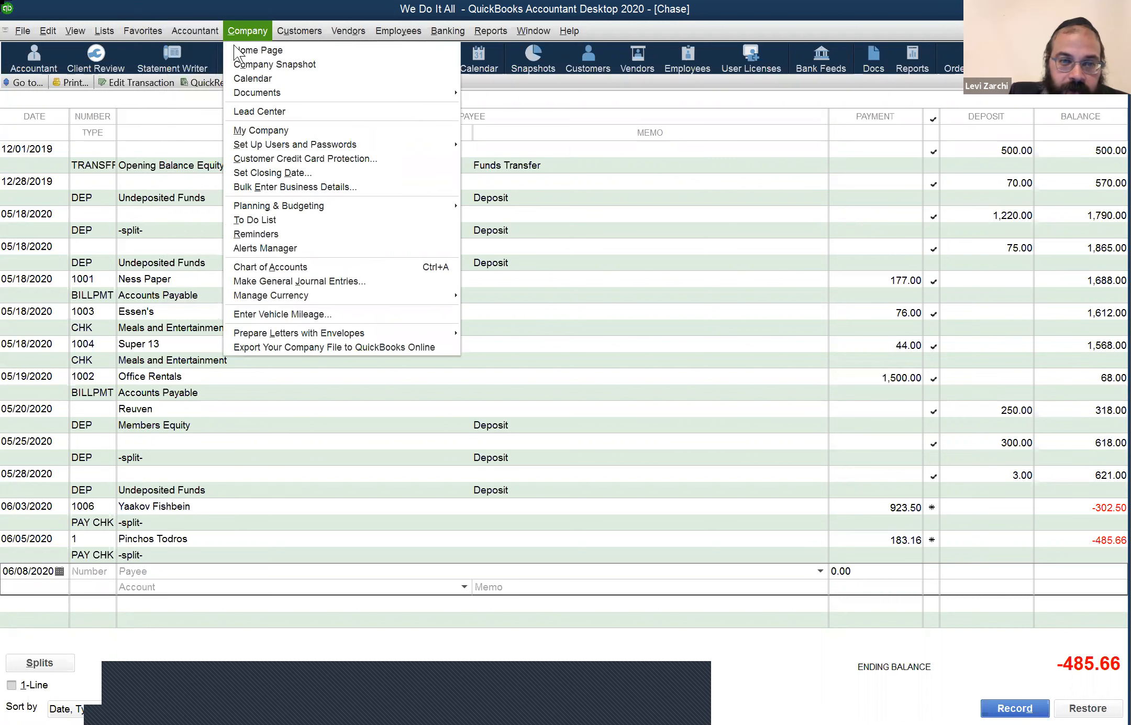
pyautogui.click(293, 283)
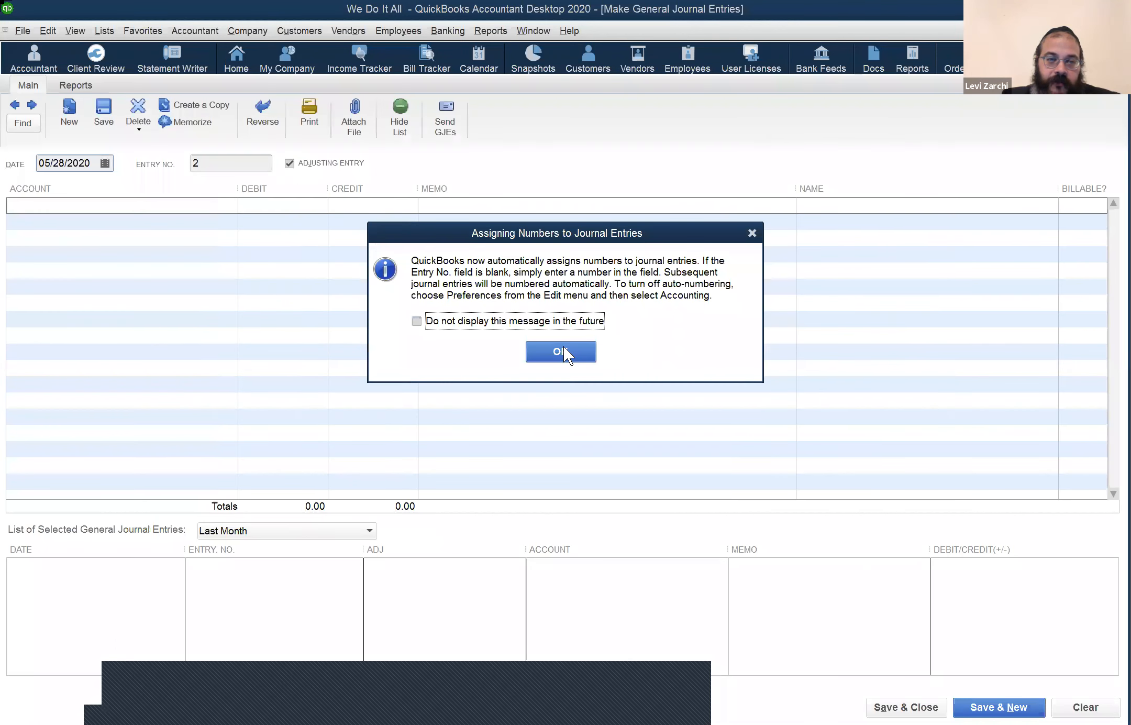
# Step: Make a non-adjusting journal entry dated 06/08/2020 with House as line one's account
pyautogui.press('Return')
pyautogui.click(289, 162)
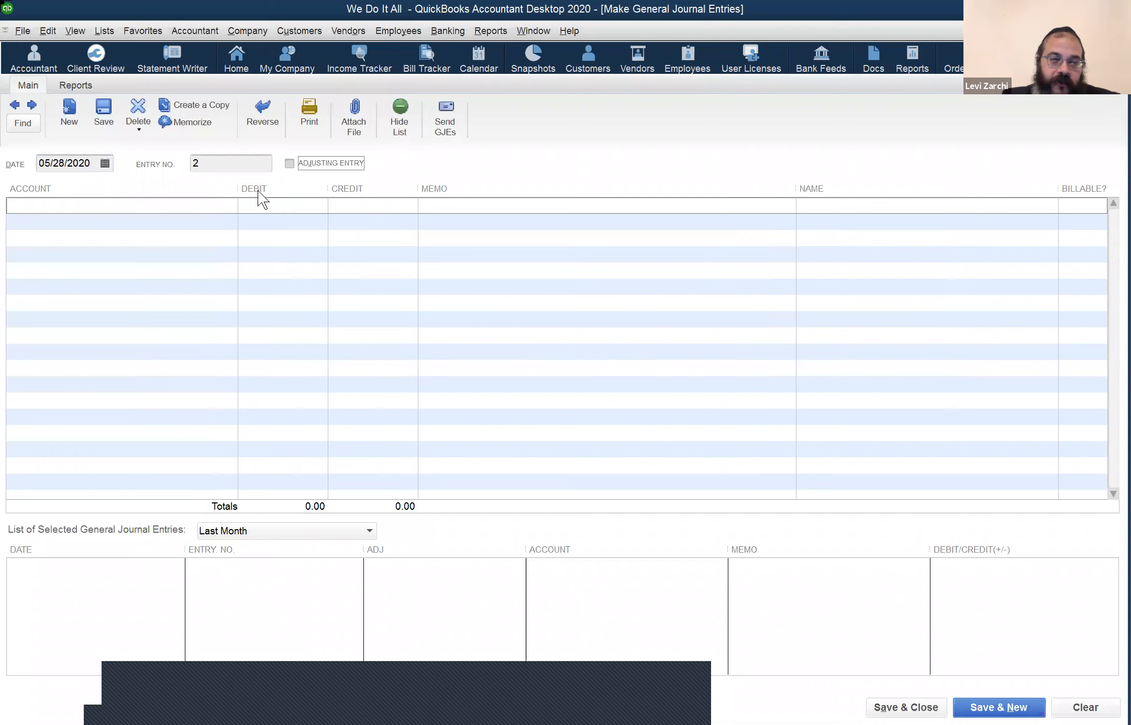
pyautogui.click(79, 164)
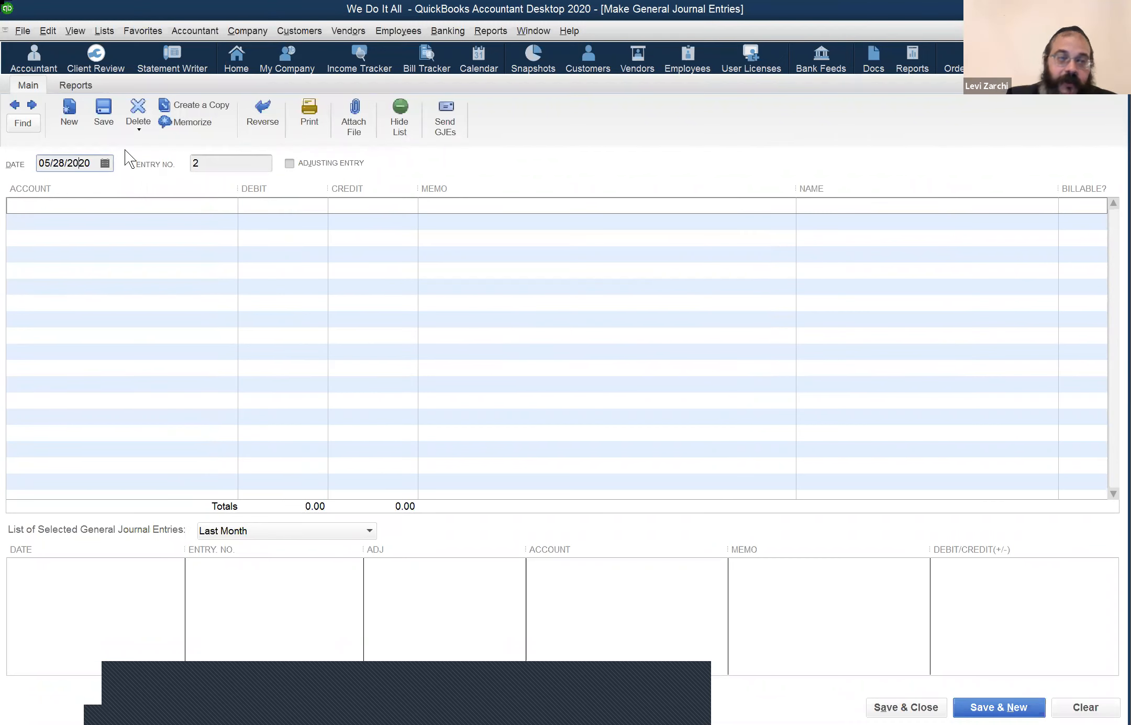
pyautogui.press('t')
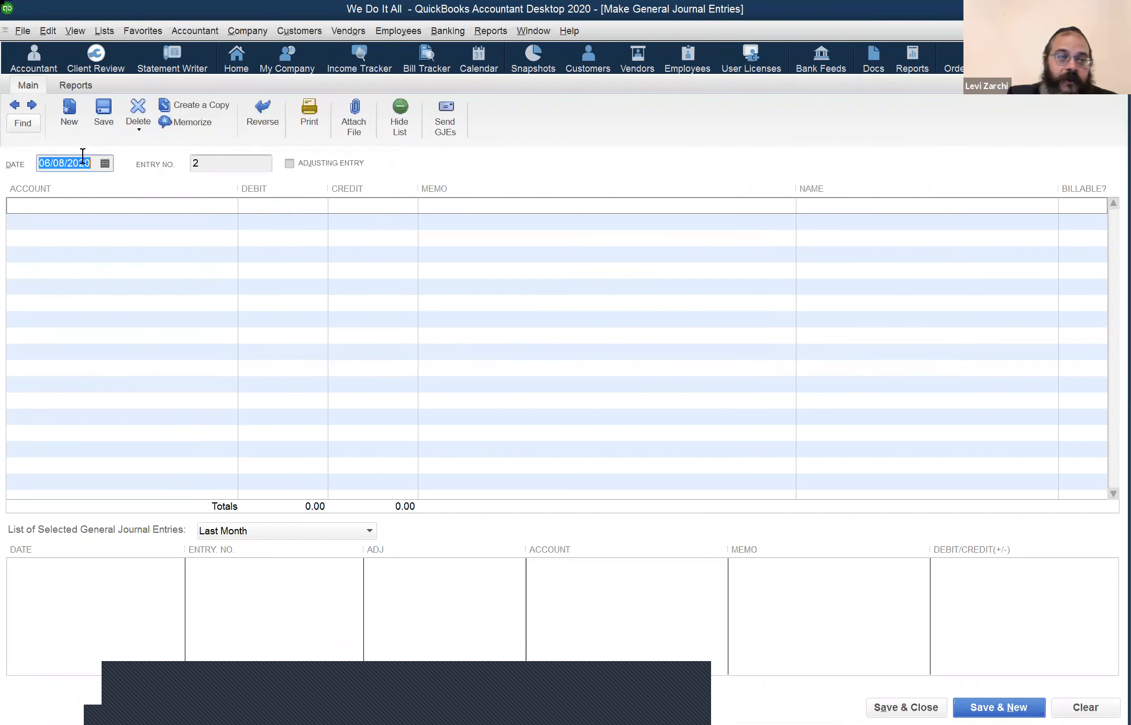
pyautogui.click(109, 206)
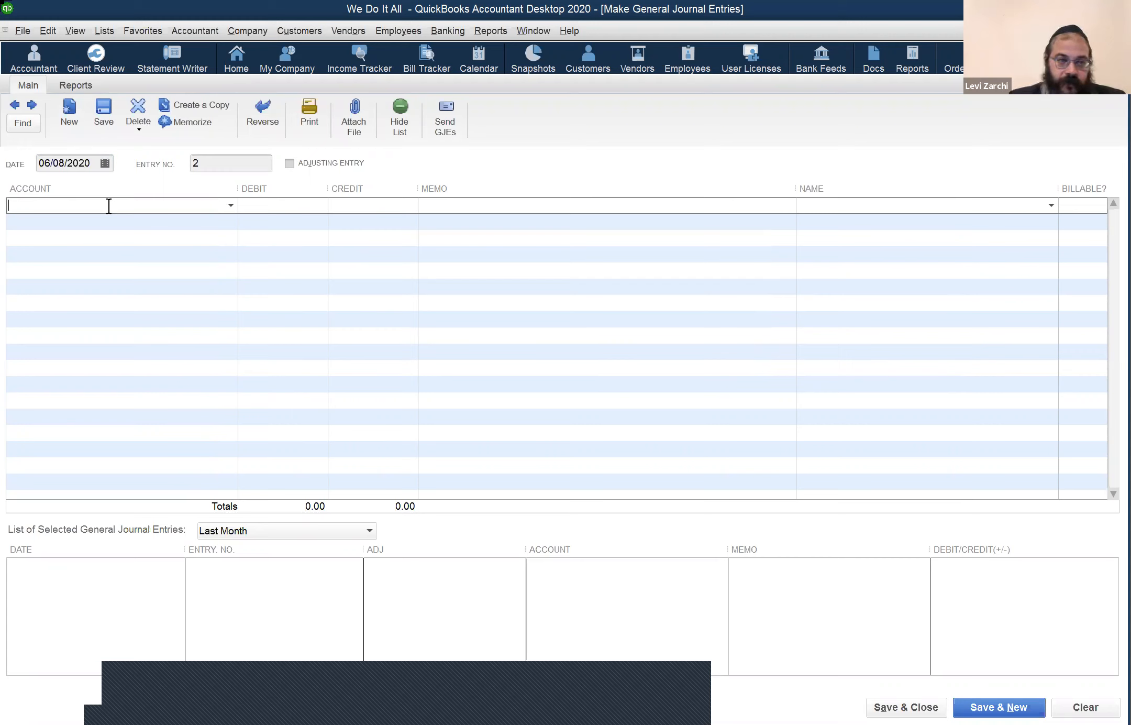
pyautogui.write('House')
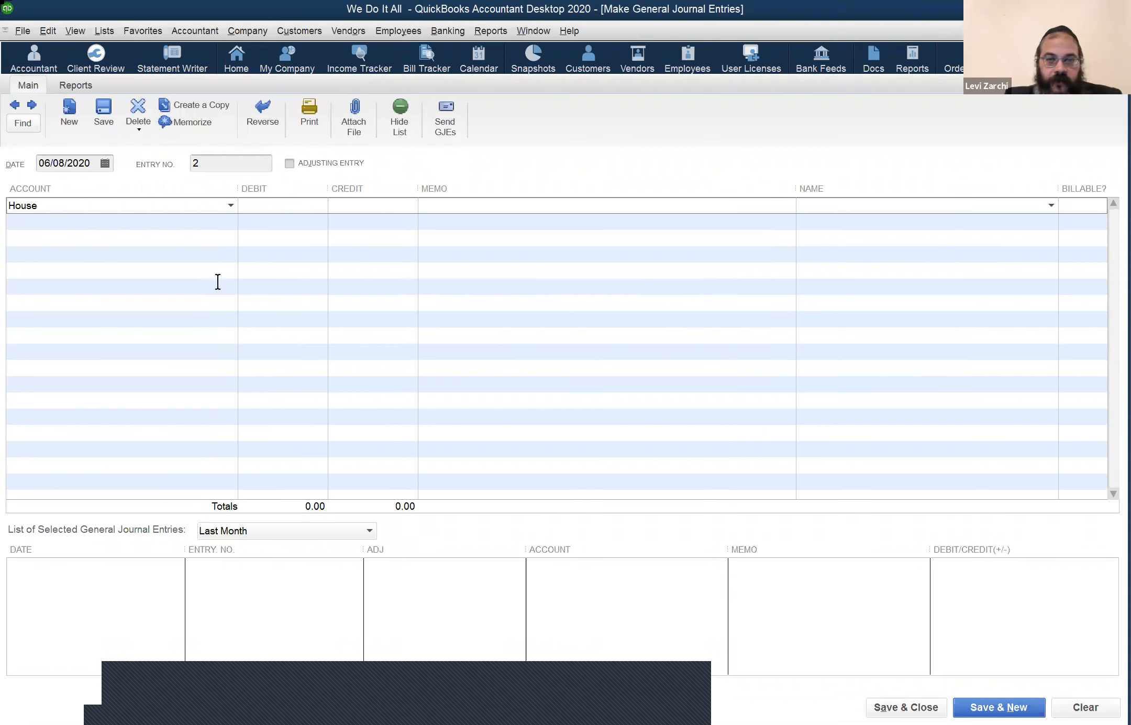
pyautogui.press('Tab')
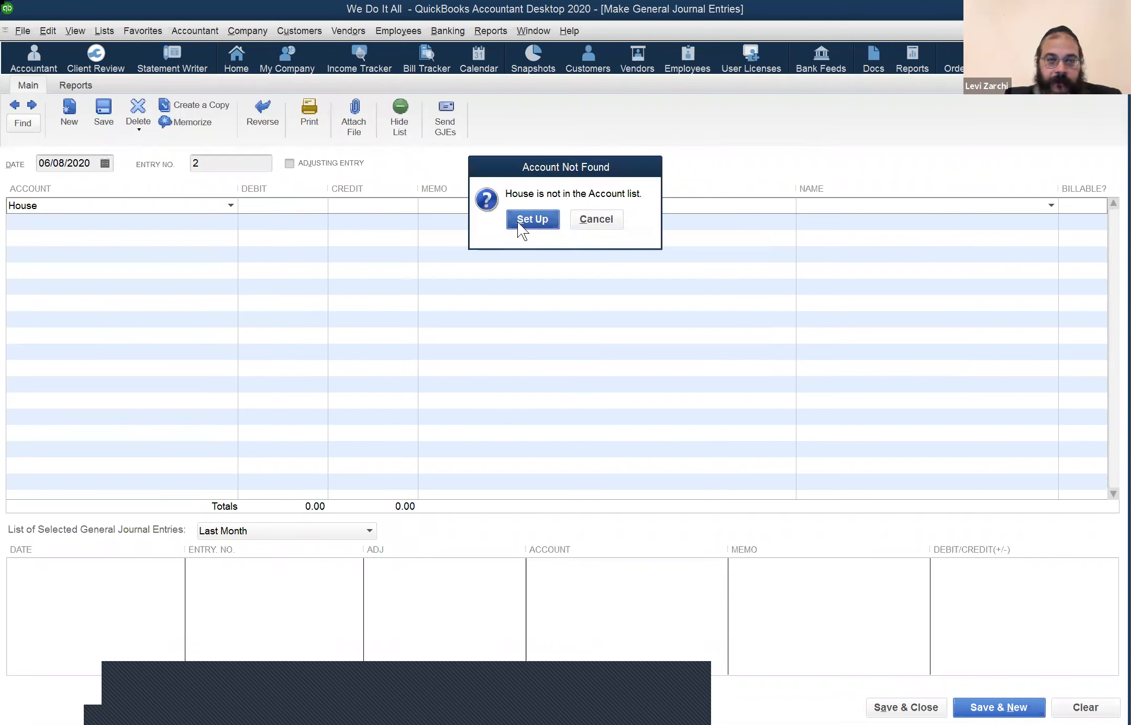
# Step: Set up House as a new Fixed Asset account and save it
pyautogui.press('Return')
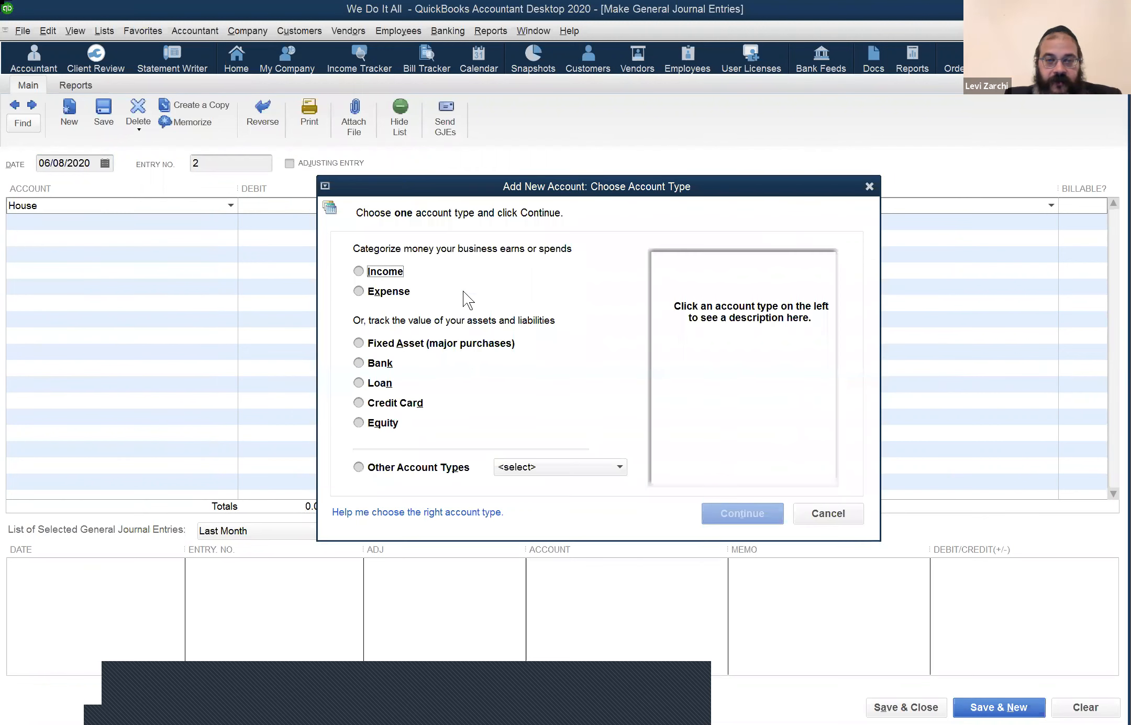
pyautogui.click(471, 343)
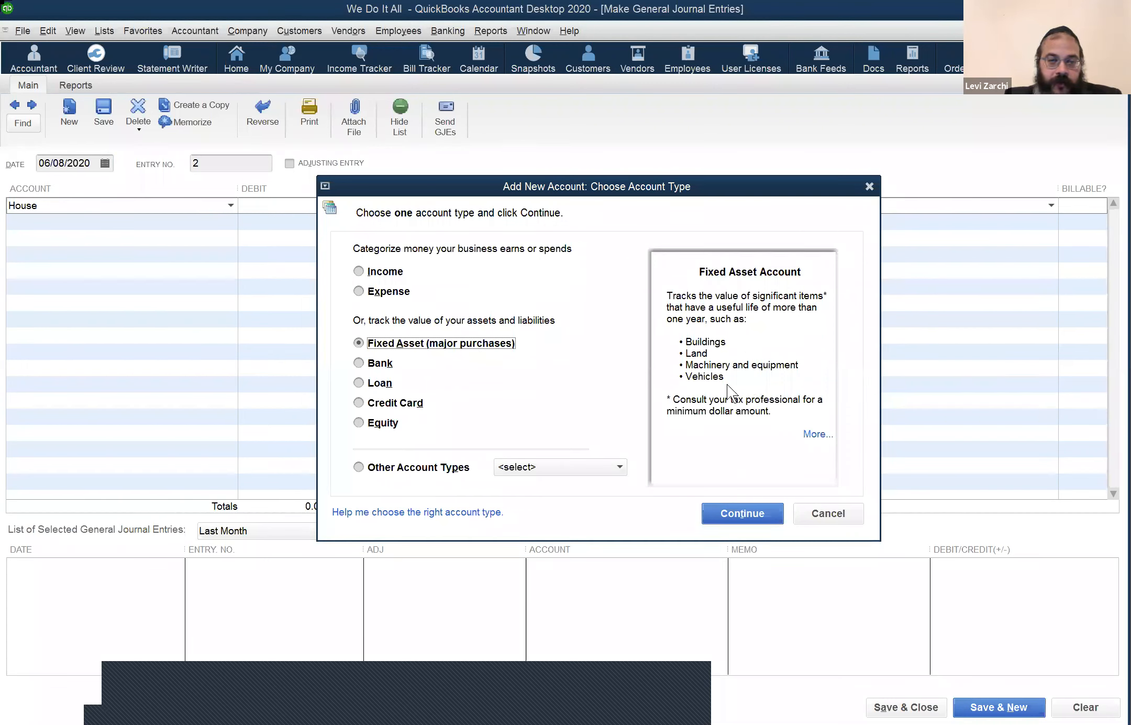
pyautogui.click(749, 513)
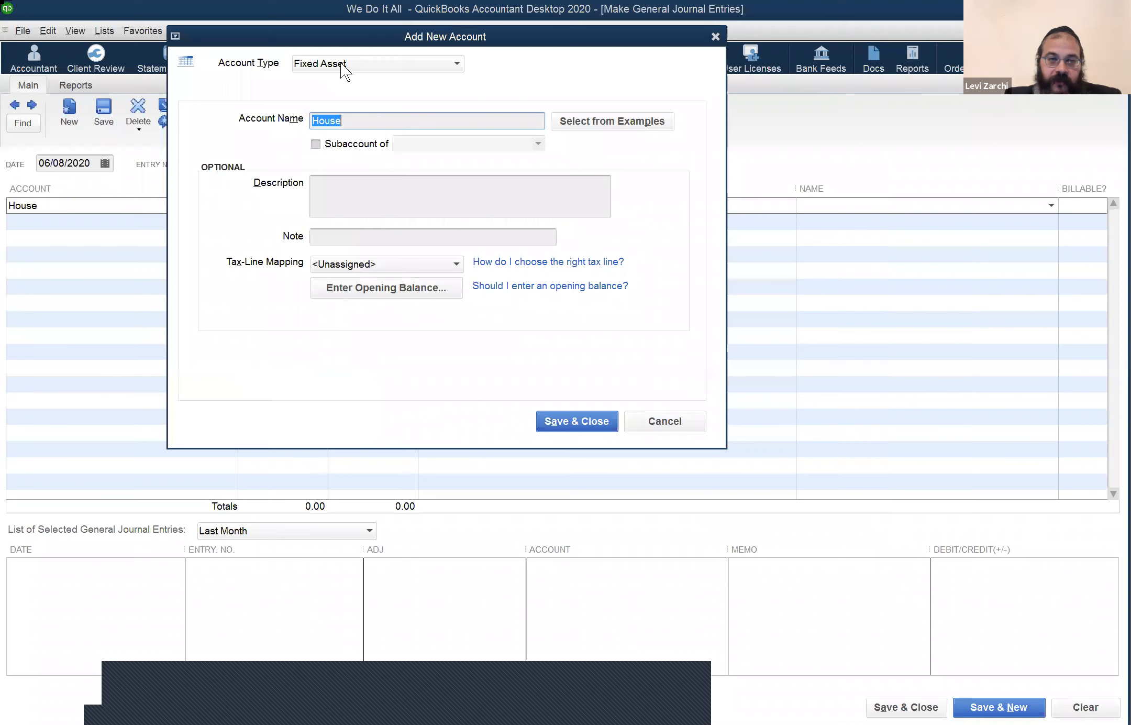
pyautogui.click(456, 65)
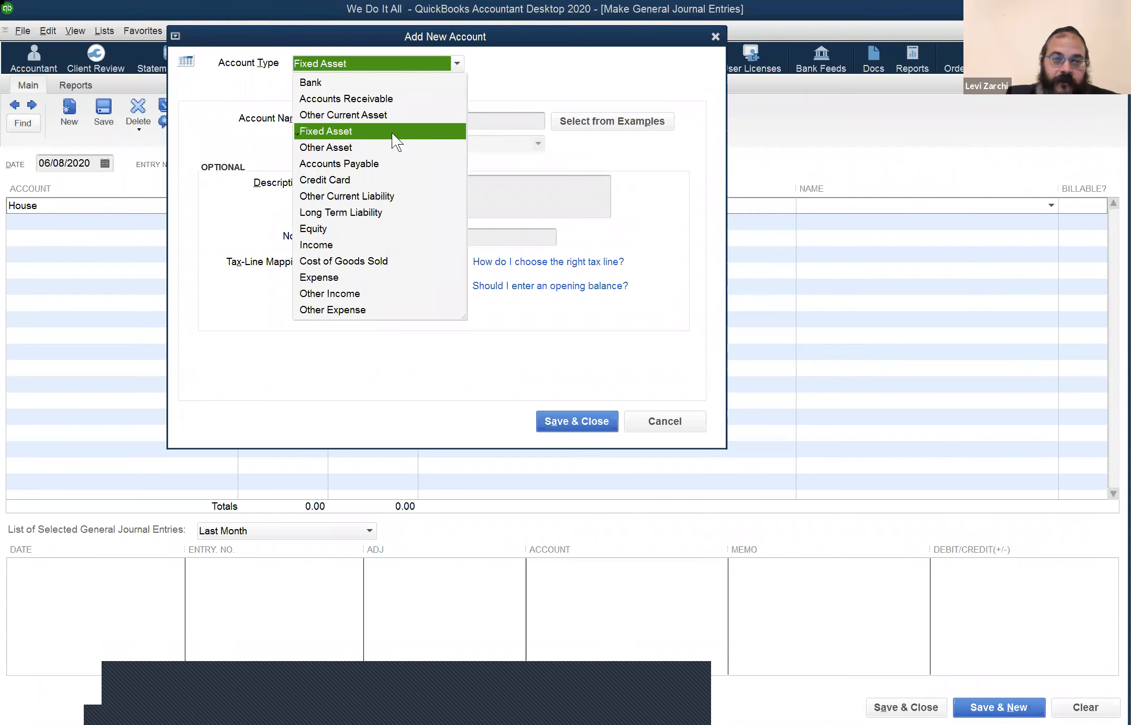
pyautogui.click(561, 416)
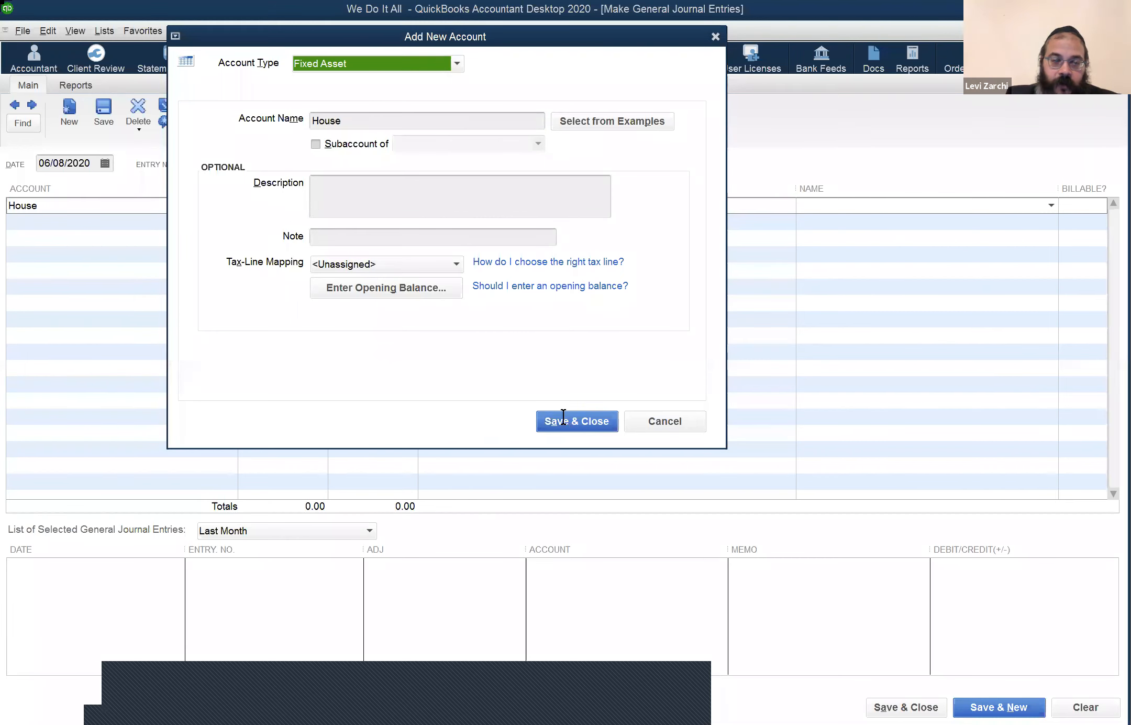
pyautogui.click(564, 417)
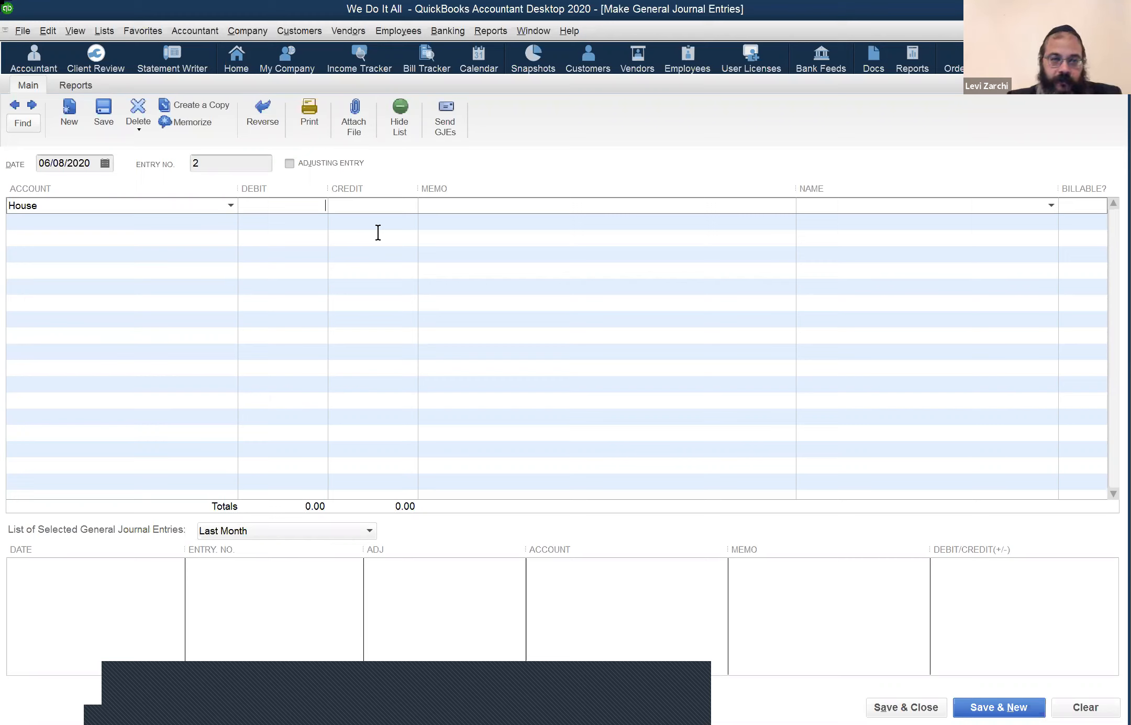
# Step: Debit House 200,000.00 on the first line with memo 'Cost of House'
pyautogui.write('20')
pyautogui.write('00')
pyautogui.write('00')
pyautogui.click(474, 204)
pyautogui.write('Ho')
pyautogui.press('BackSpace')
pyautogui.press('BackSpace')
pyautogui.write('Cost of House')
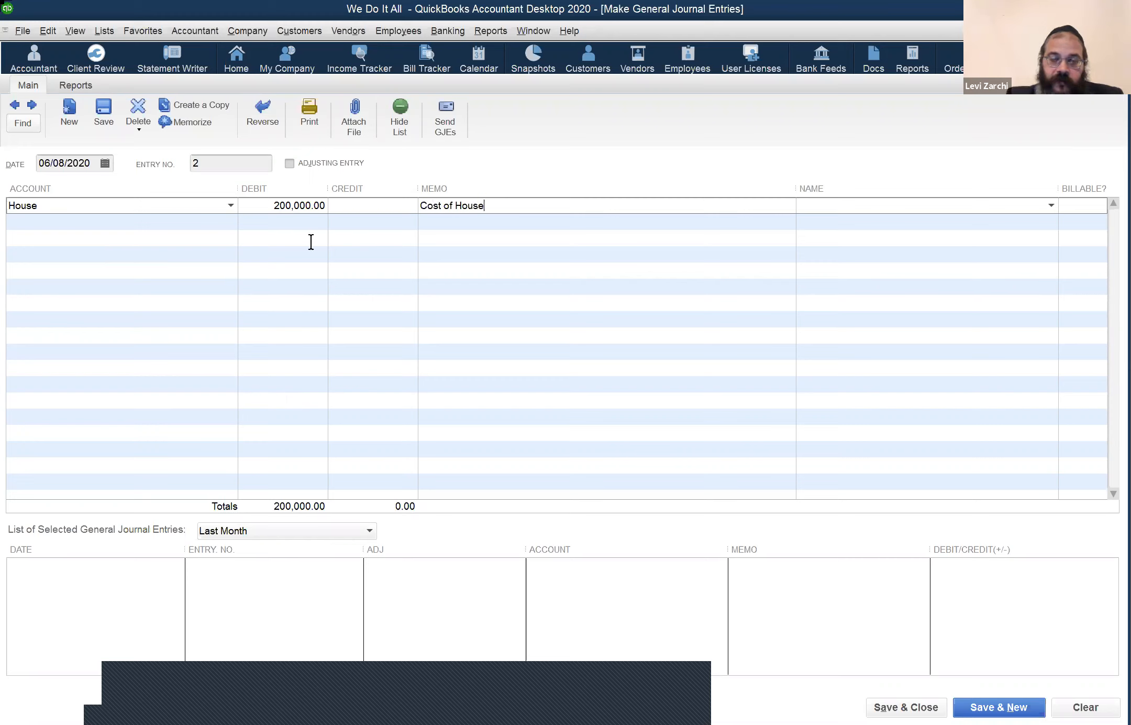
# Step: Add a second House line debiting 2,000.00 with memo 'Closing Costs'
pyautogui.click(195, 223)
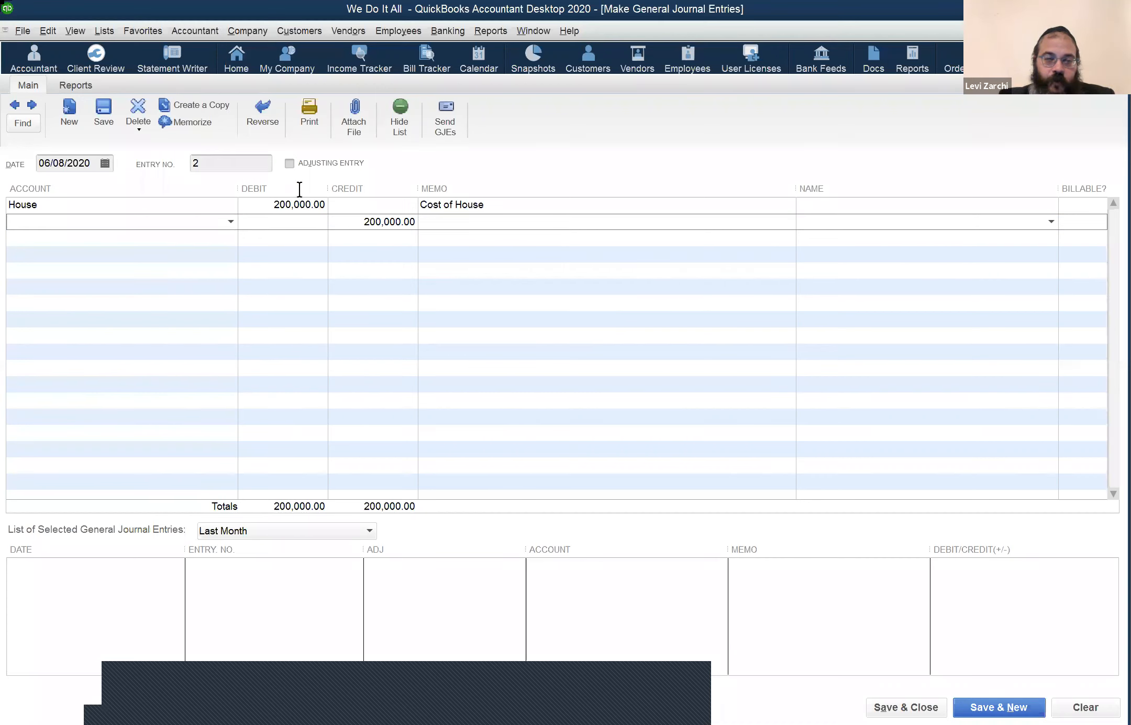
pyautogui.click(386, 223)
pyautogui.write('hou')
pyautogui.hotkey('ctrl', 'z')
pyautogui.click(128, 218)
pyautogui.write('hou')
pyautogui.press('Tab')
pyautogui.write('2000')
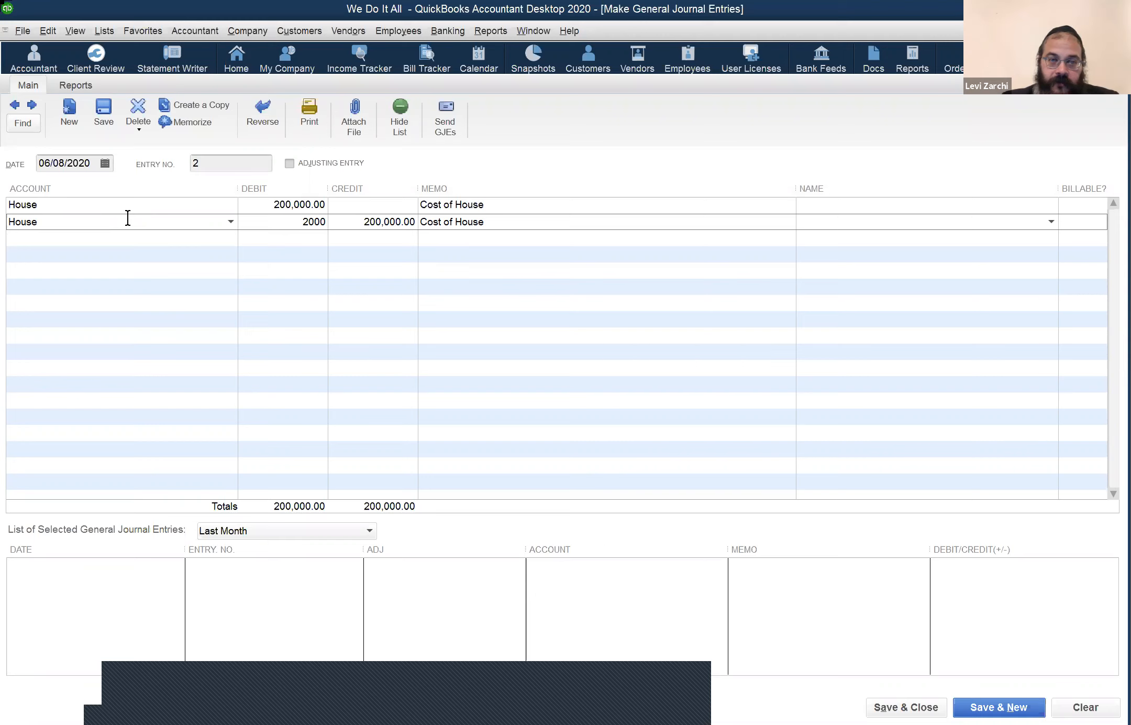
pyautogui.press('Tab')
pyautogui.press('Tab')
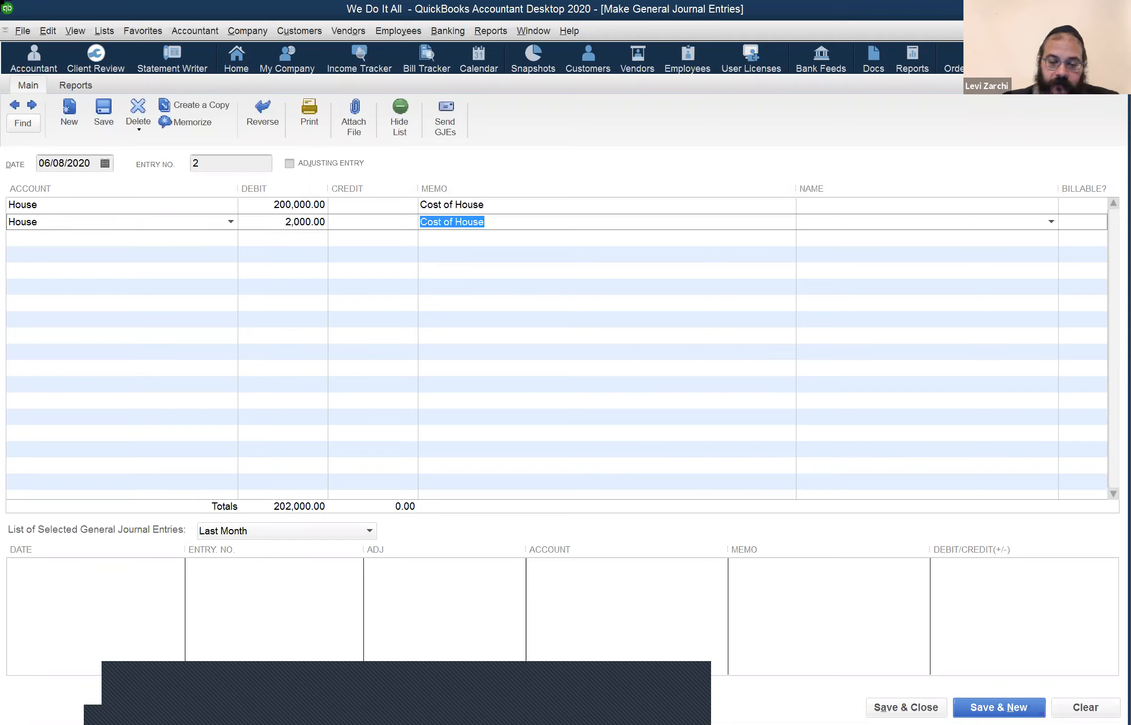
pyautogui.write('Closing Costs')
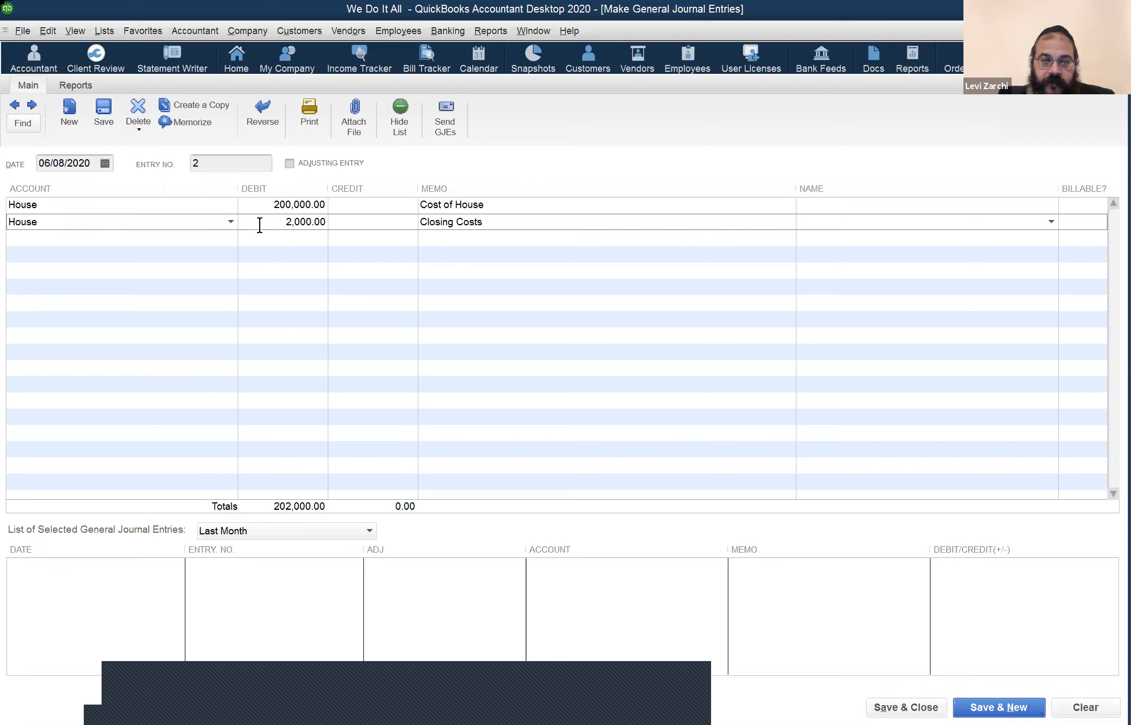
pyautogui.click(188, 242)
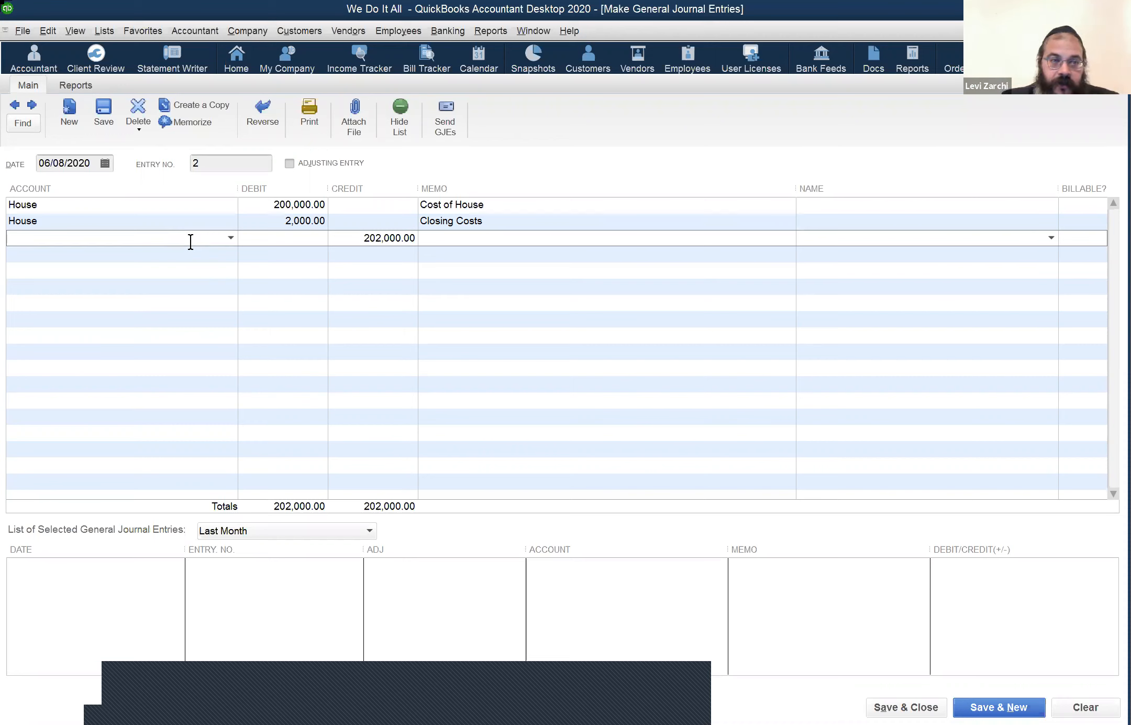
pyautogui.write('Cha')
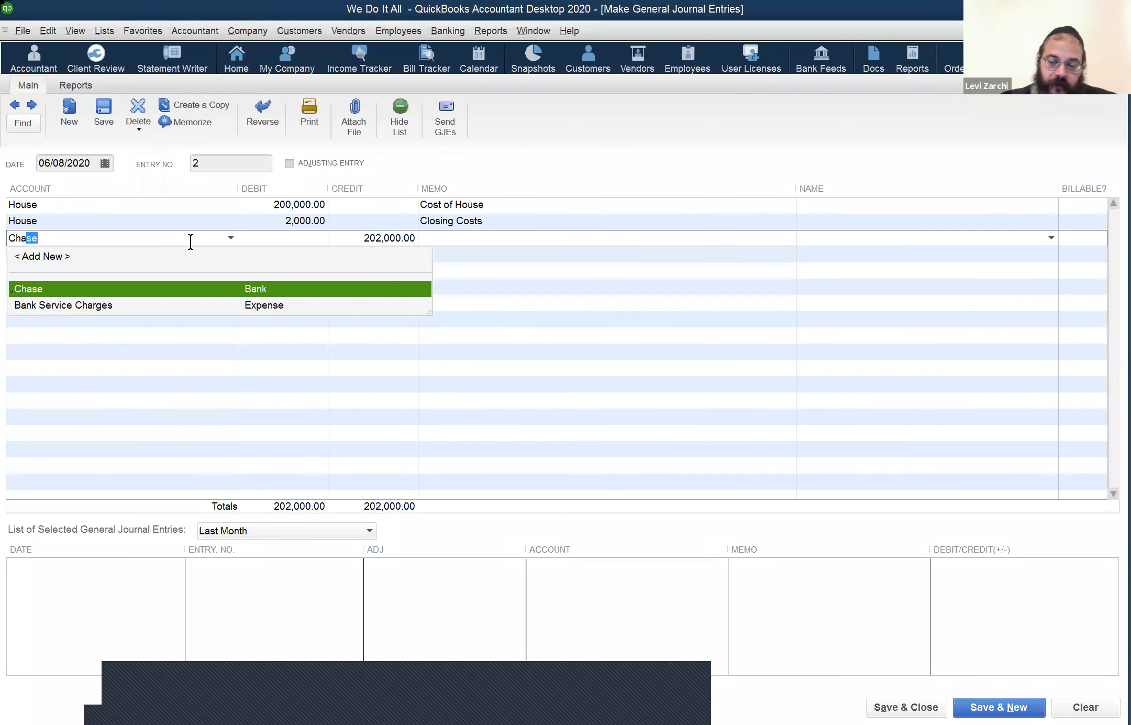
# Step: Name the 202,000.00 credit line's account 'Chase - Mortgage', correcting its spelling
pyautogui.write('se')
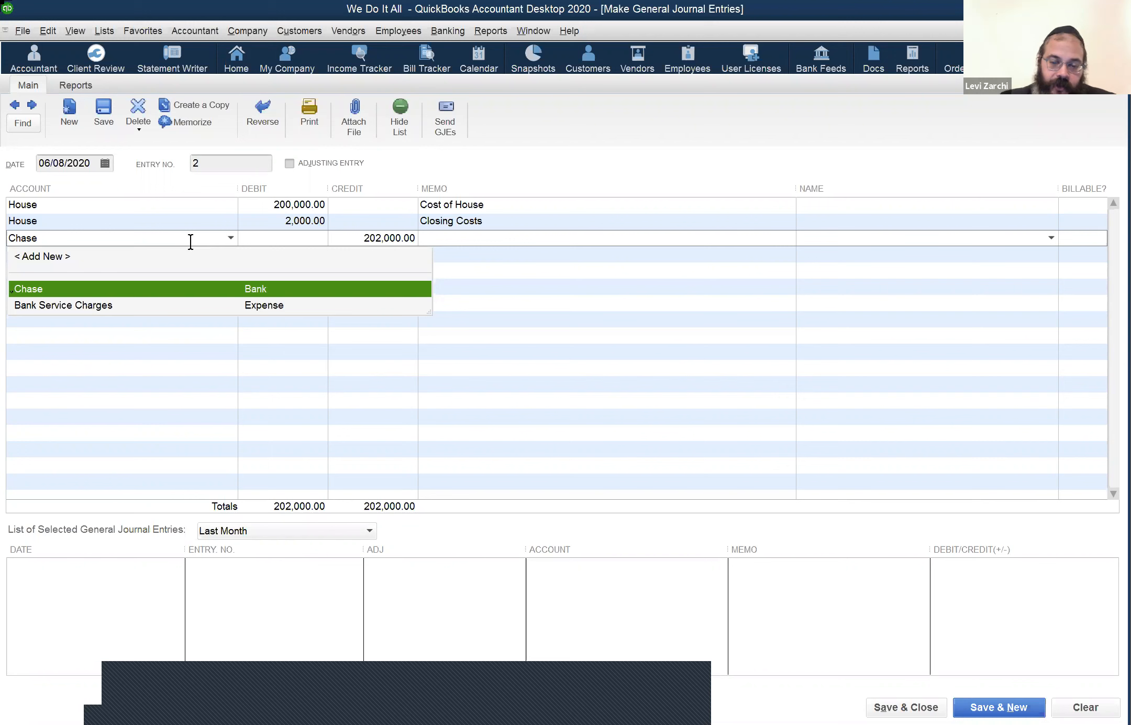
pyautogui.write(' Mortageg')
pyautogui.hotkey('ctrl', 'shift', 'Left')
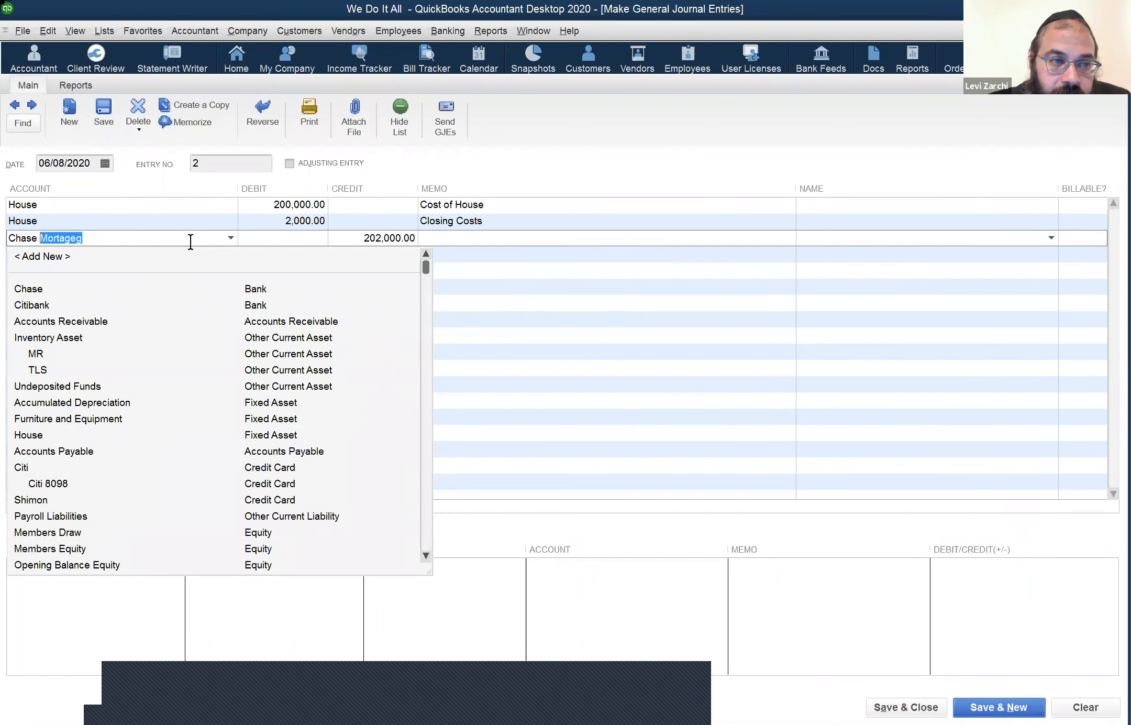
pyautogui.press('Left')
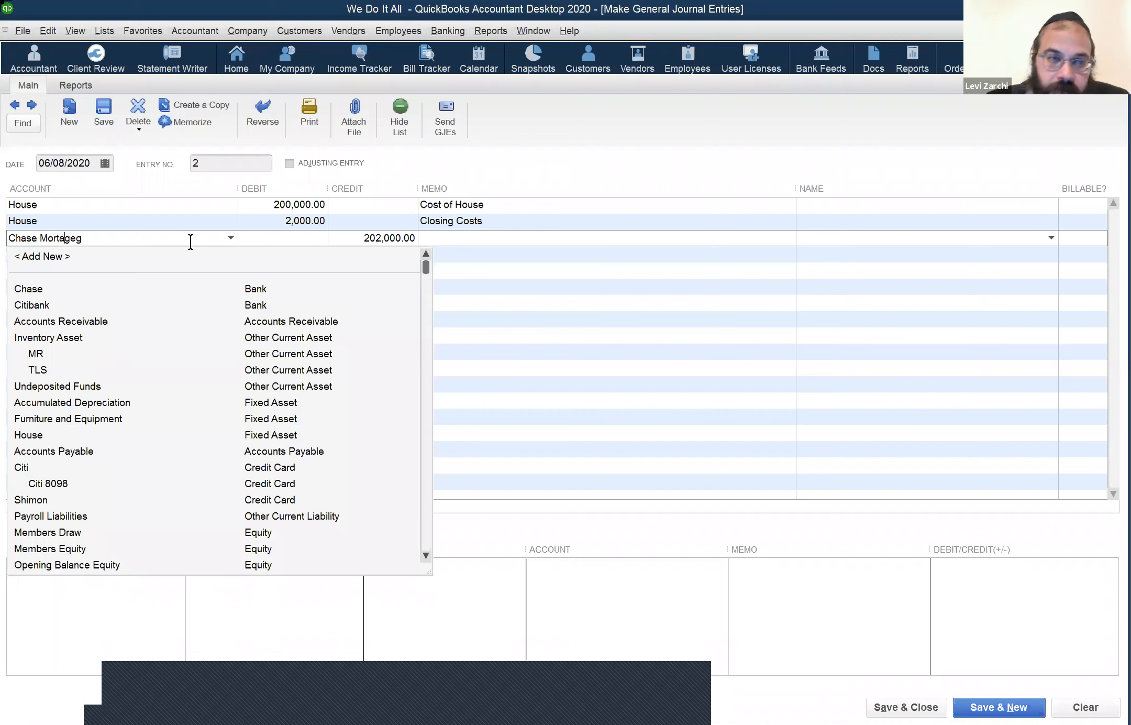
pyautogui.press('Delete')
pyautogui.press('Delete')
pyautogui.press('BackSpace')
pyautogui.write('gage')
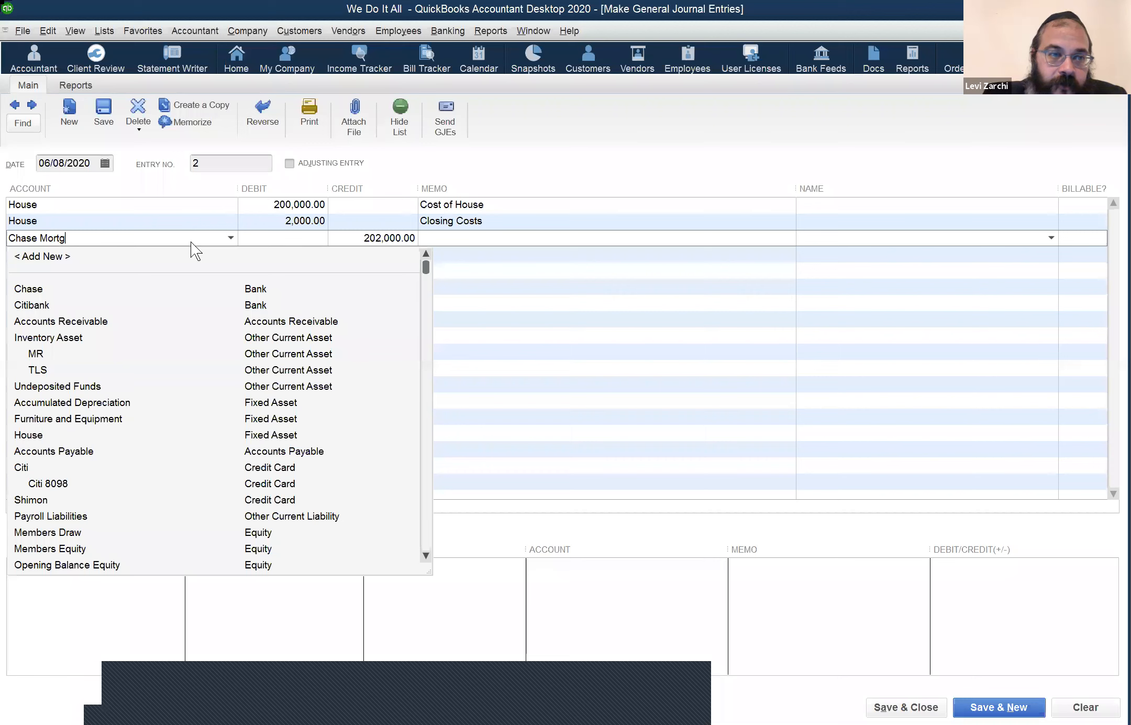
pyautogui.moveTo(42, 240); pyautogui.dragTo(37, 239)
pyautogui.write('-')
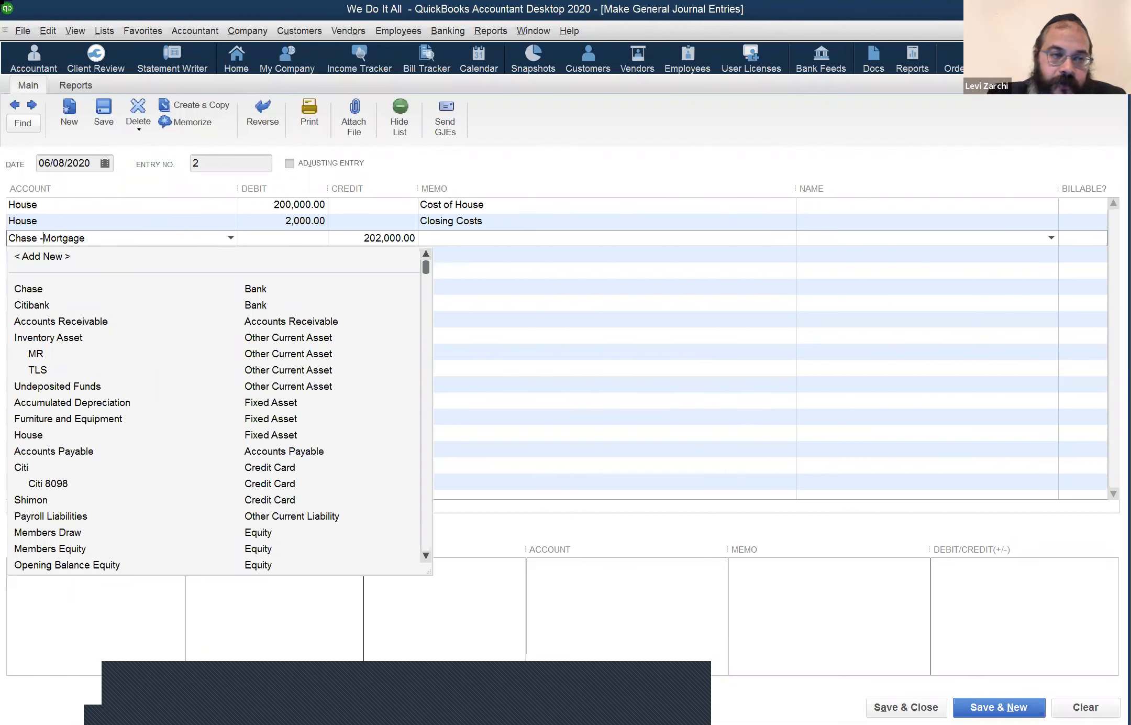
pyautogui.click(521, 222)
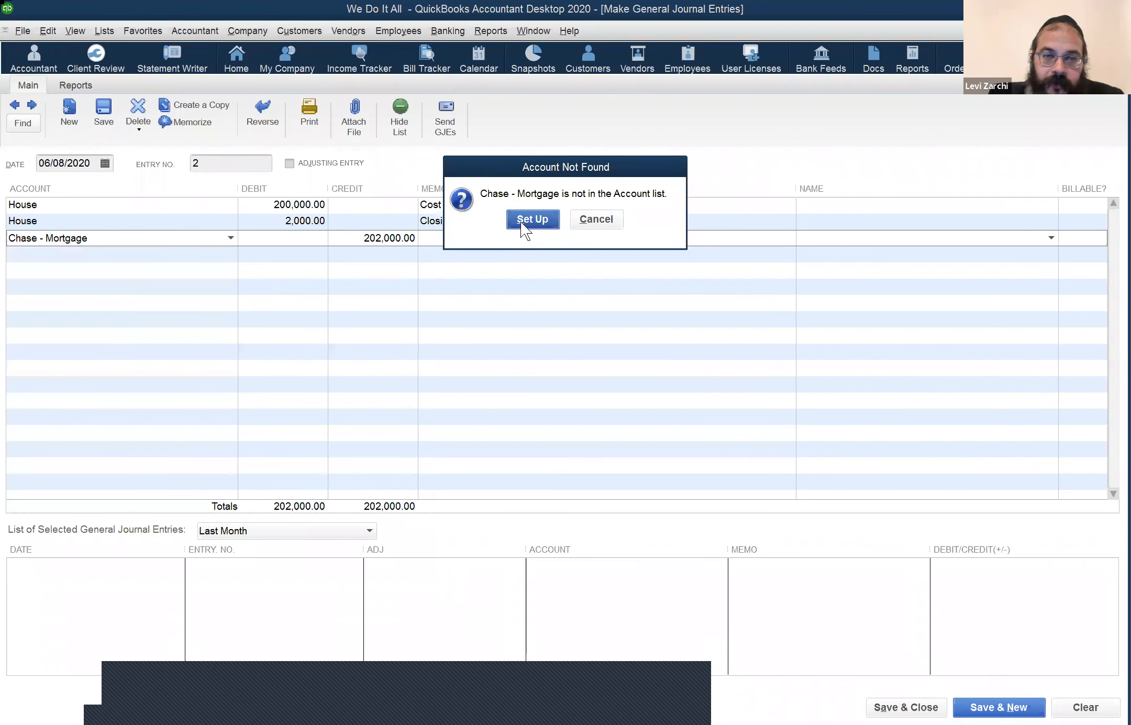
# Step: Set up Chase - Mortgage as a new account of type Long Term Liability
pyautogui.click(532, 220)
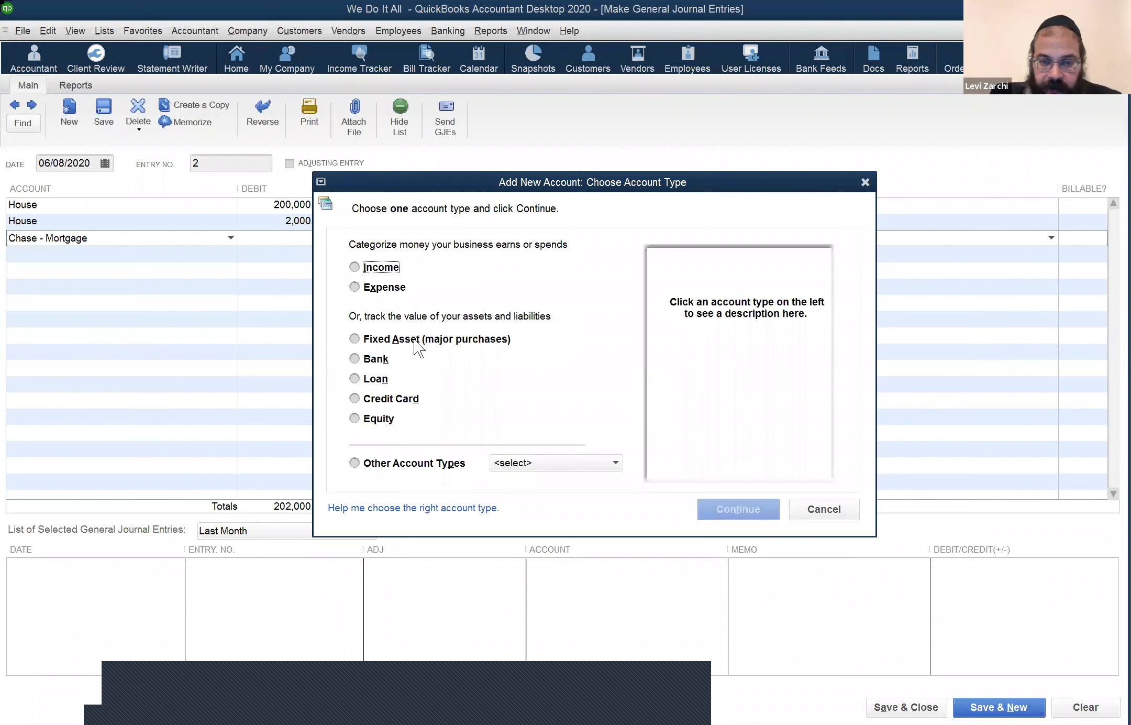
pyautogui.click(416, 338)
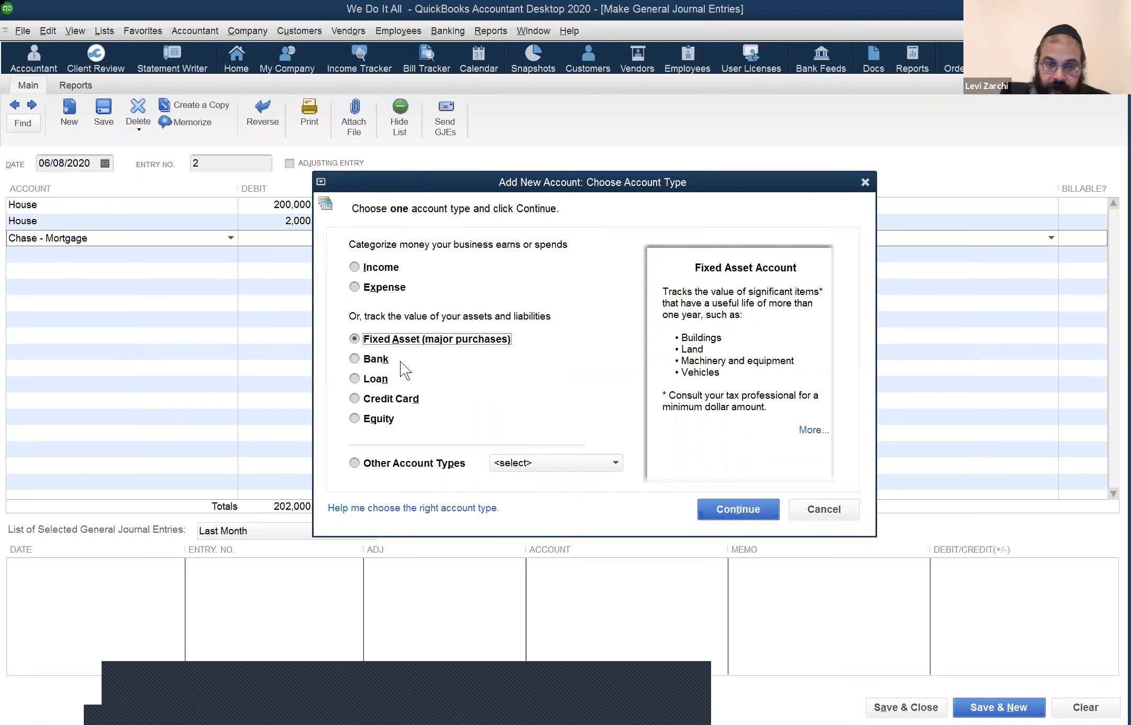
pyautogui.click(381, 381)
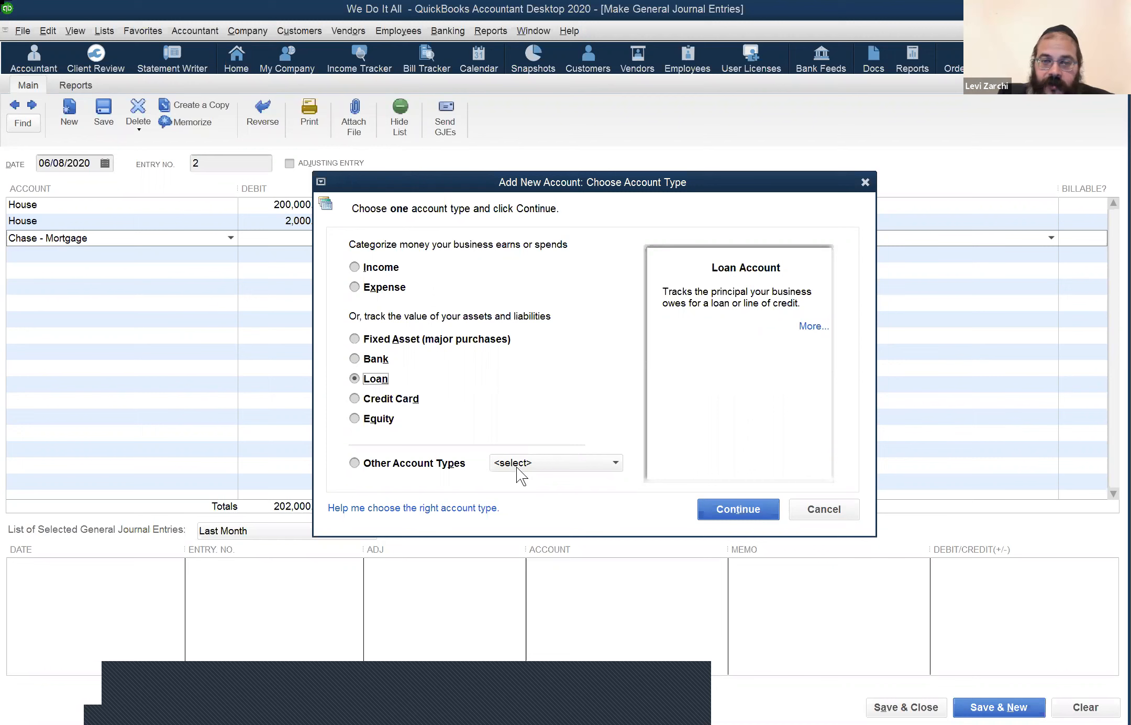
pyautogui.click(539, 463)
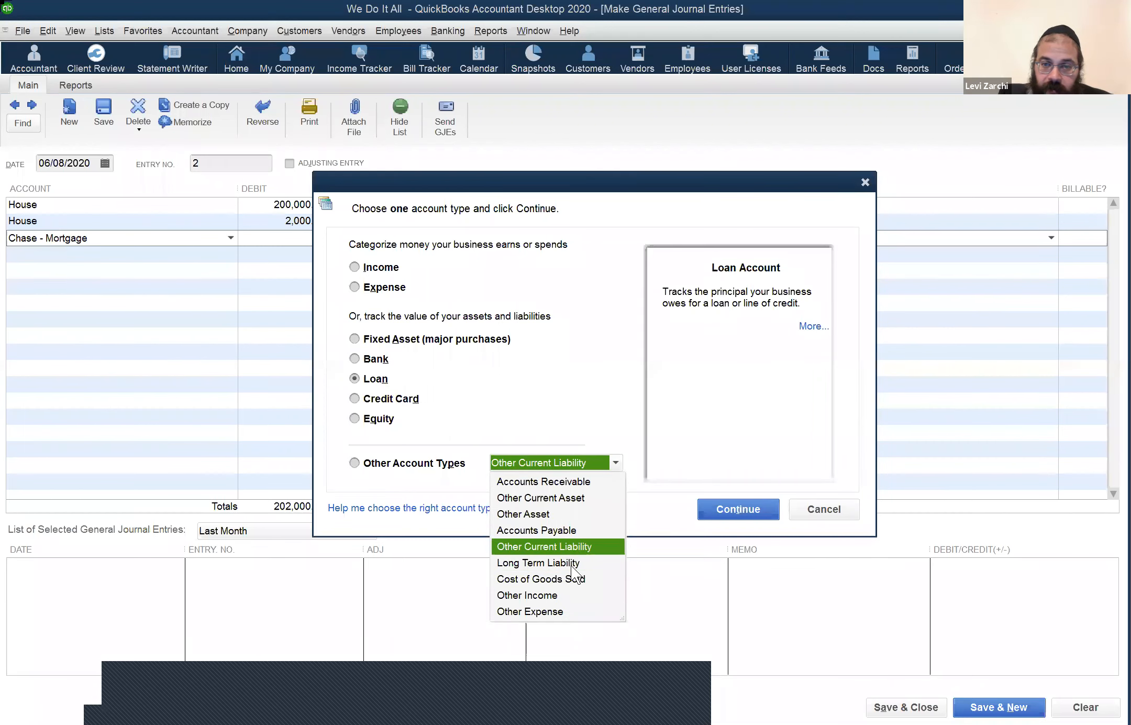
pyautogui.click(723, 342)
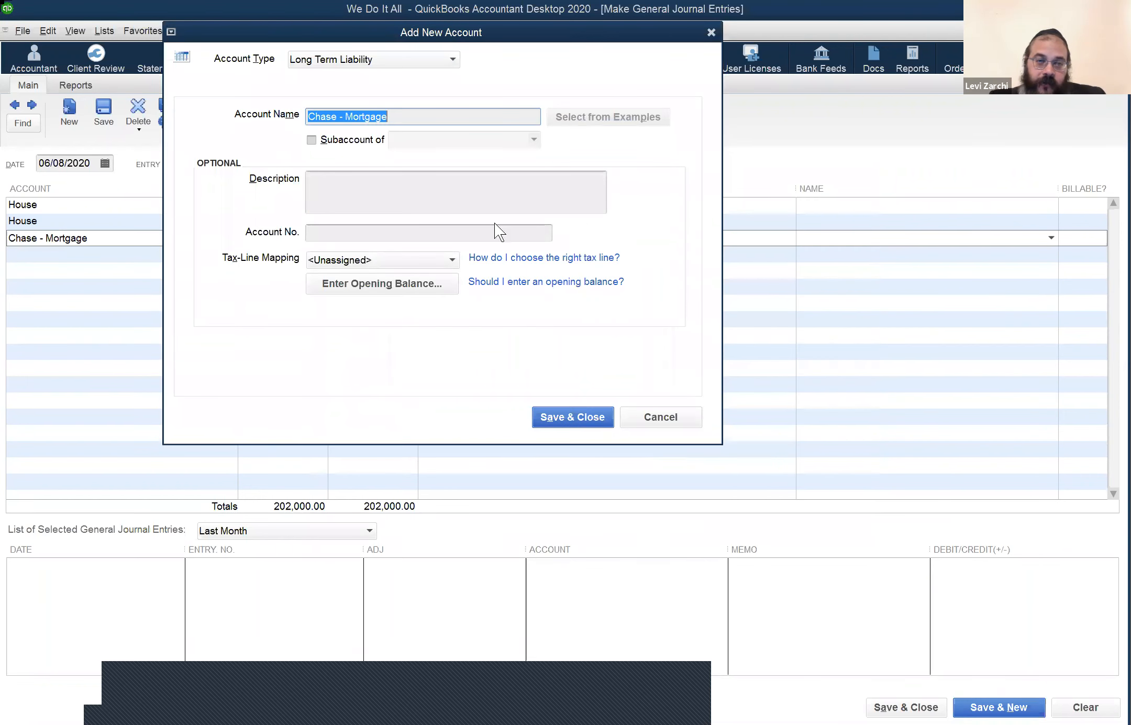
# Step: Describe the Chase - Mortgage account as the mortgage for summer rental #1
pyautogui.click(504, 189)
pyautogui.write('Morgg')
pyautogui.press('BackSpace')
pyautogui.press('BackSpace')
pyautogui.write('tgage for sumer rental')
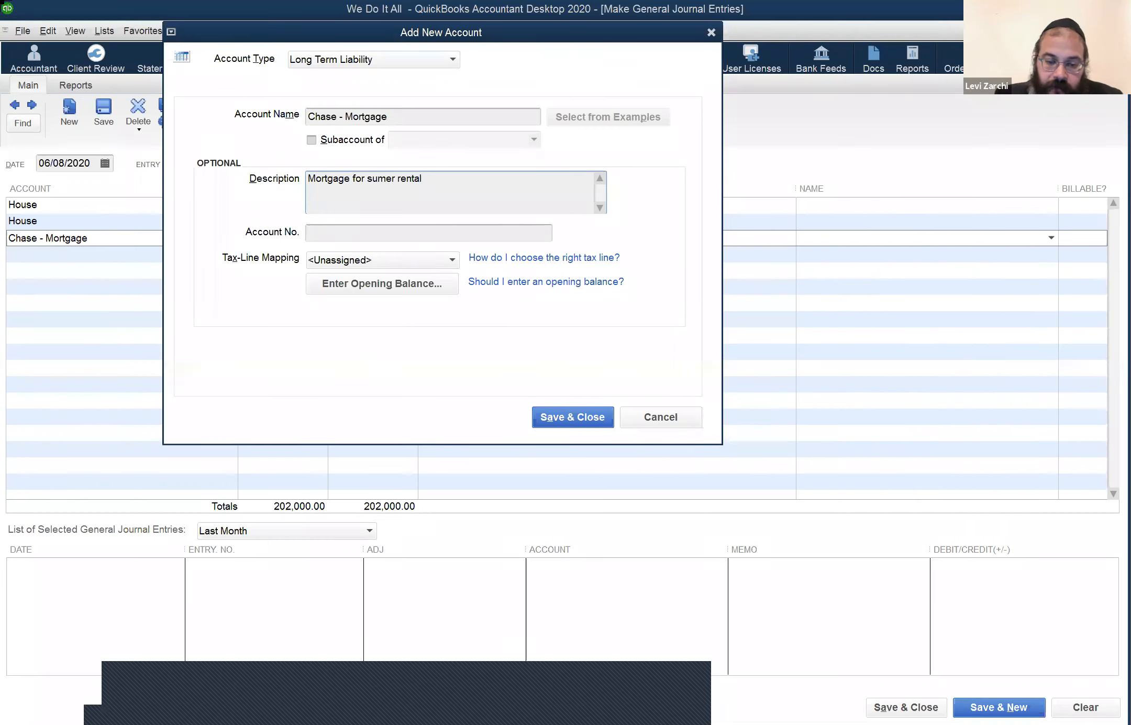
pyautogui.write(' #1')
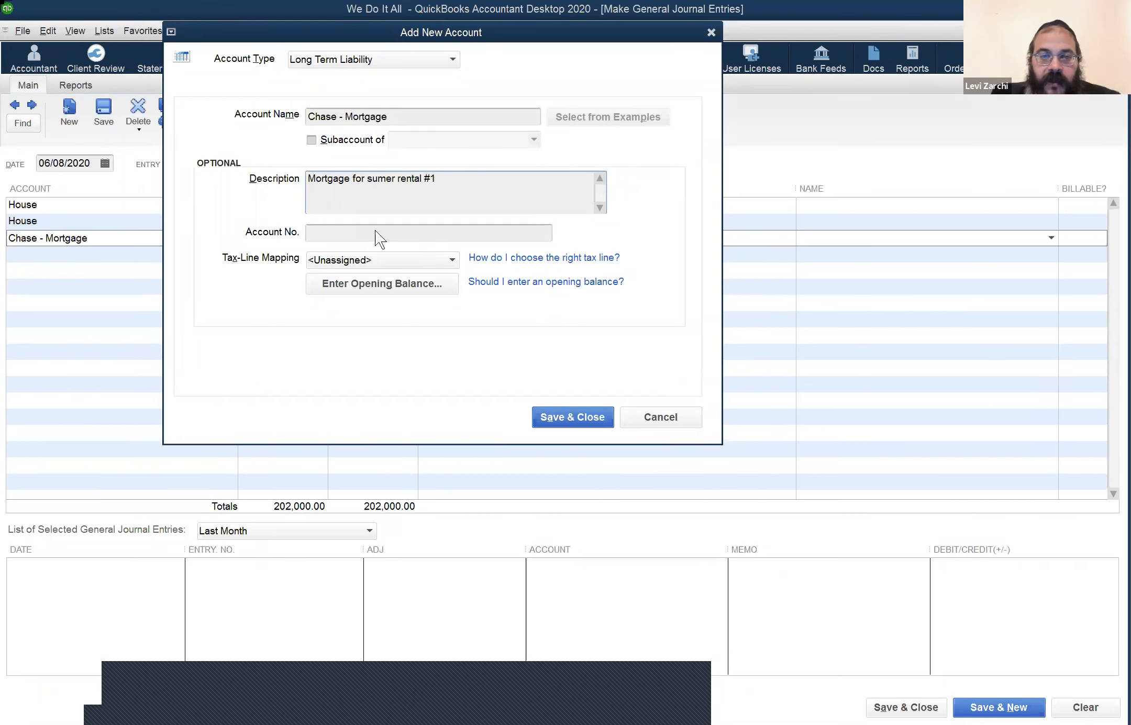
pyautogui.click(334, 233)
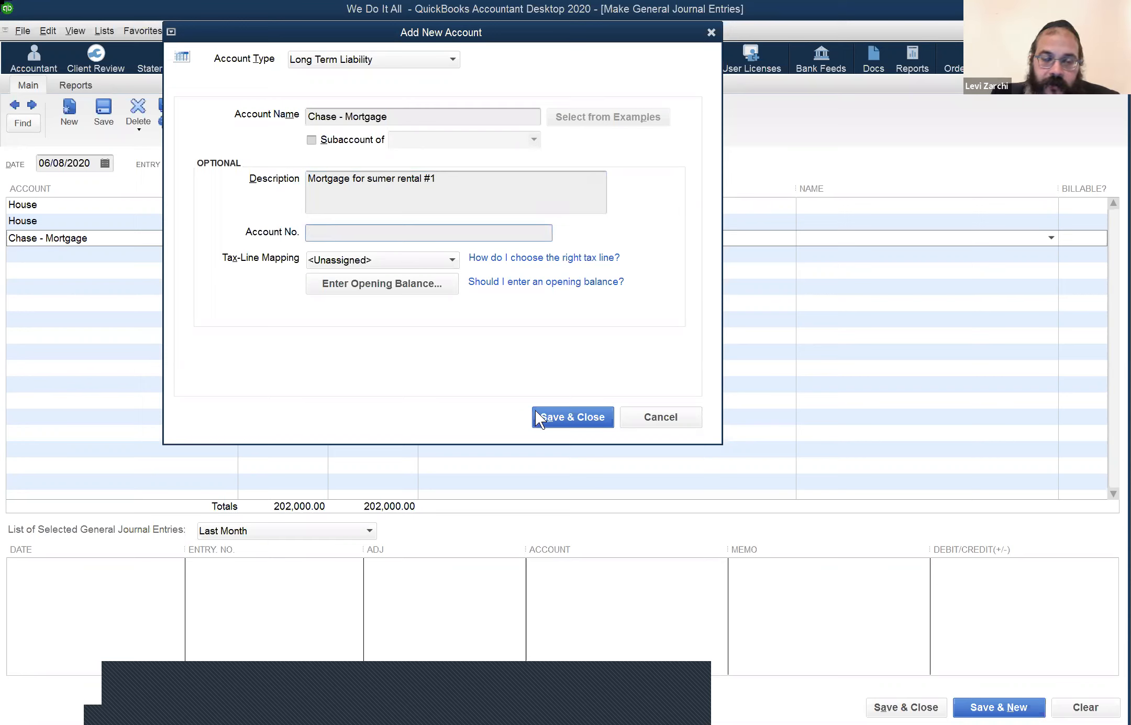
# Step: Map the account to the Schedule E: Rents received tax line and dismiss the mismatch warning
pyautogui.click(452, 261)
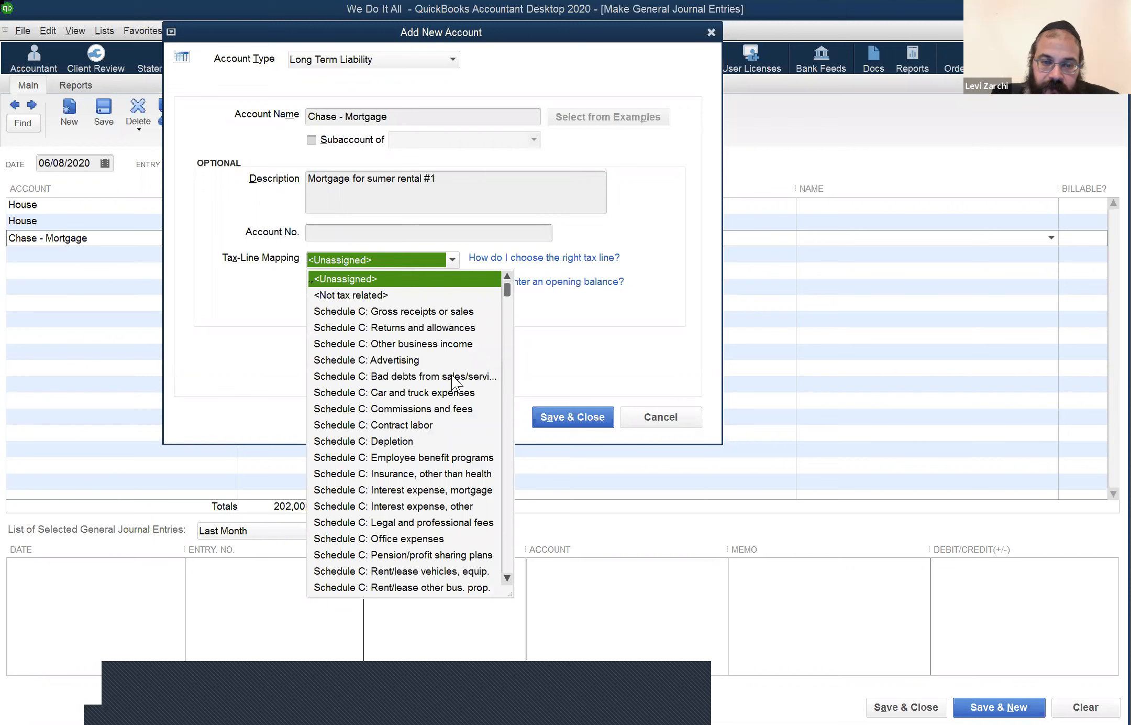
pyautogui.scroll(-4, 453, 381)
pyautogui.scroll(-5, 455, 375)
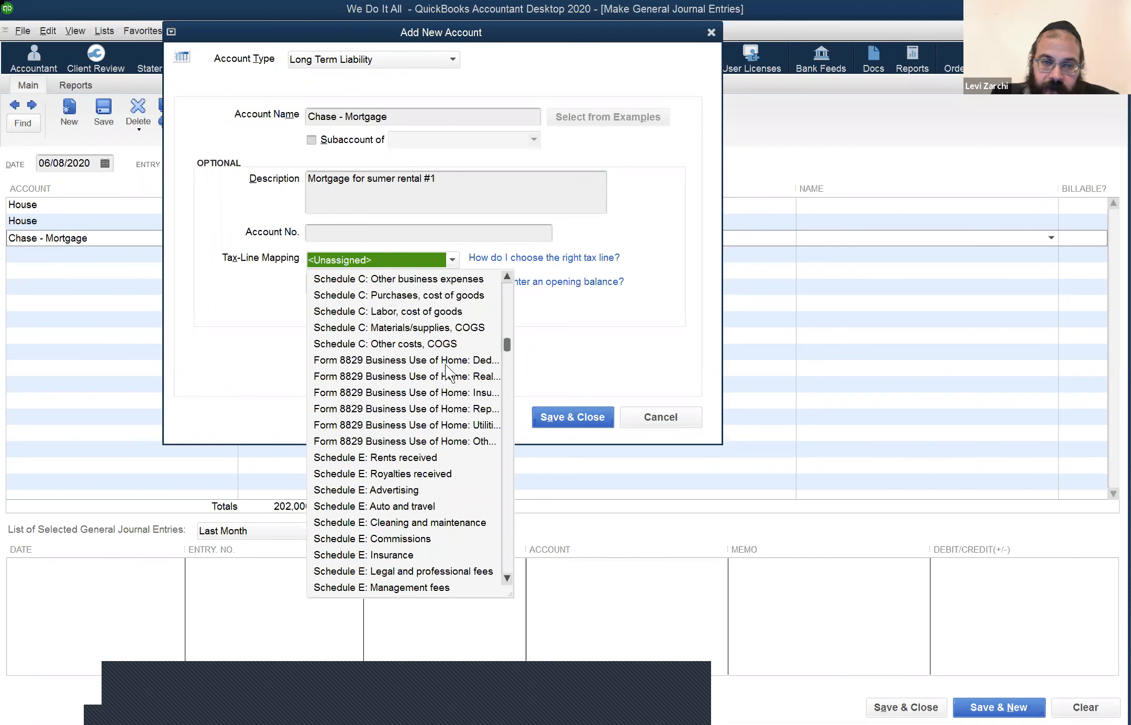
pyautogui.scroll(4, 446, 365)
pyautogui.scroll(-5, 397, 426)
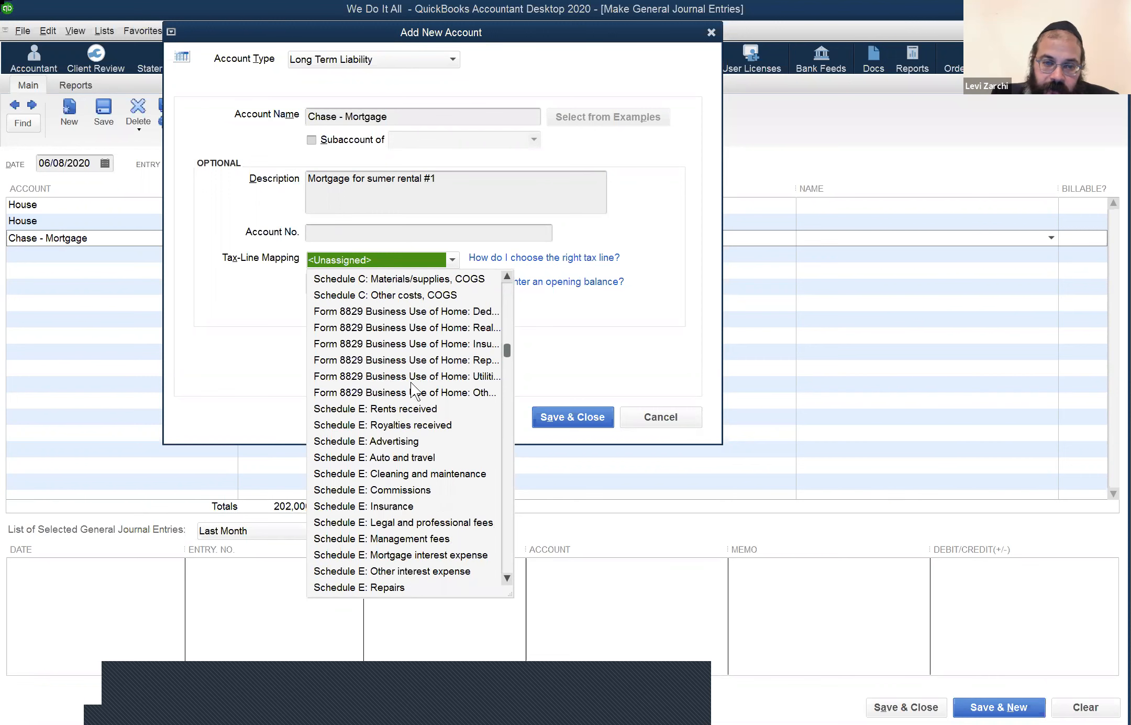
pyautogui.scroll(-1, 411, 383)
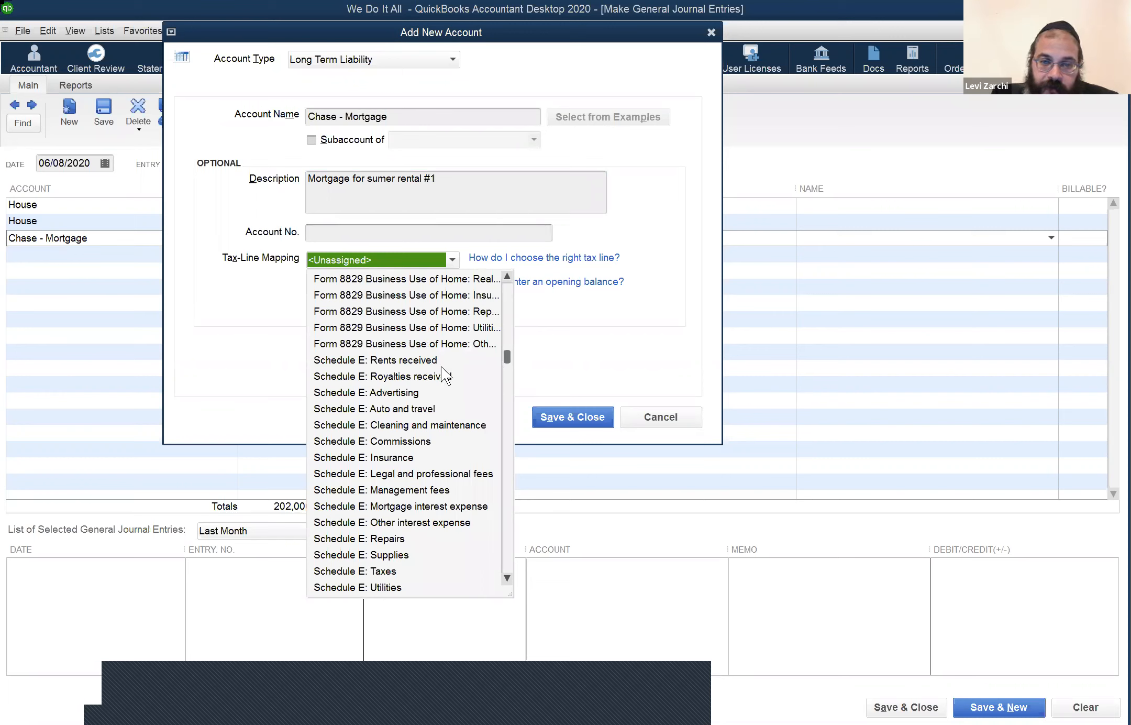
pyautogui.click(506, 348)
pyautogui.moveTo(595, 240); pyautogui.dragTo(775, 235)
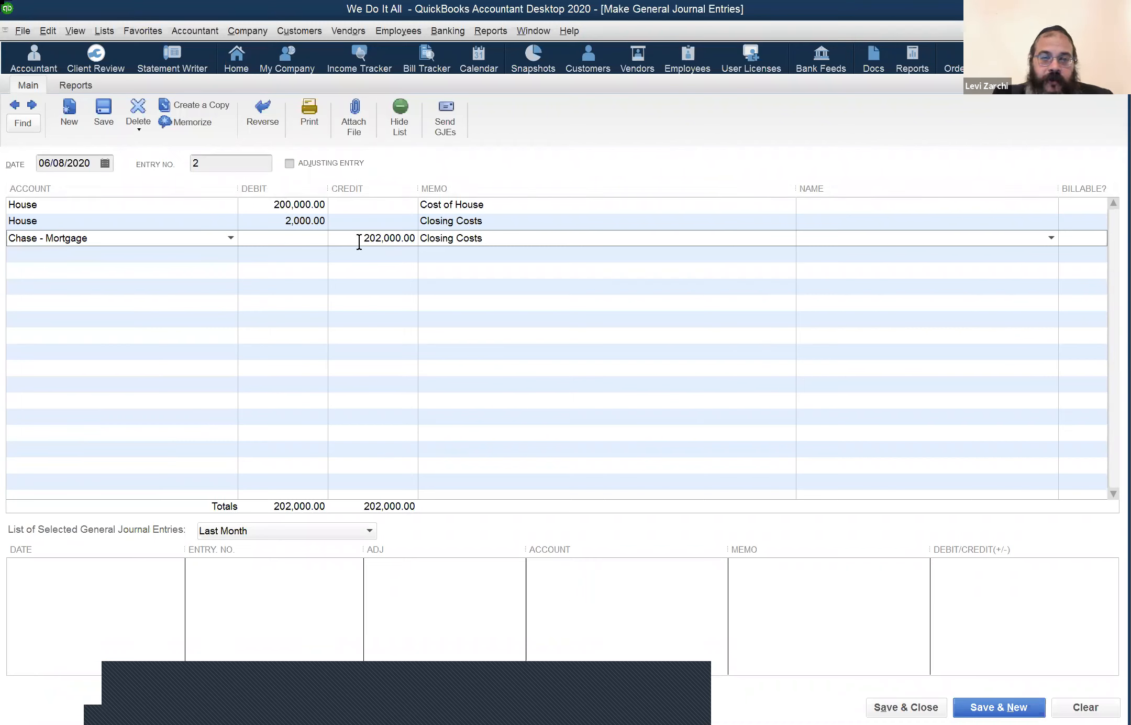
# Step: Change the Chase - Mortgage credit to 180,000.00, leaving 22,000.00 for a new line
pyautogui.press('Tab')
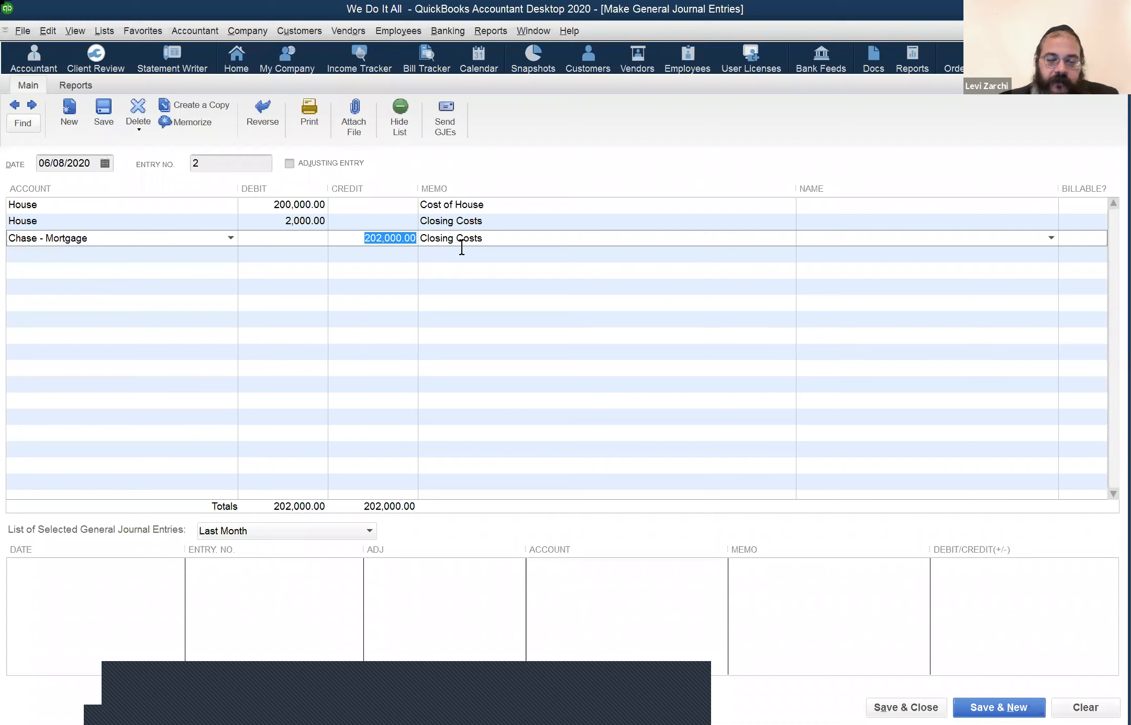
pyautogui.write('180000')
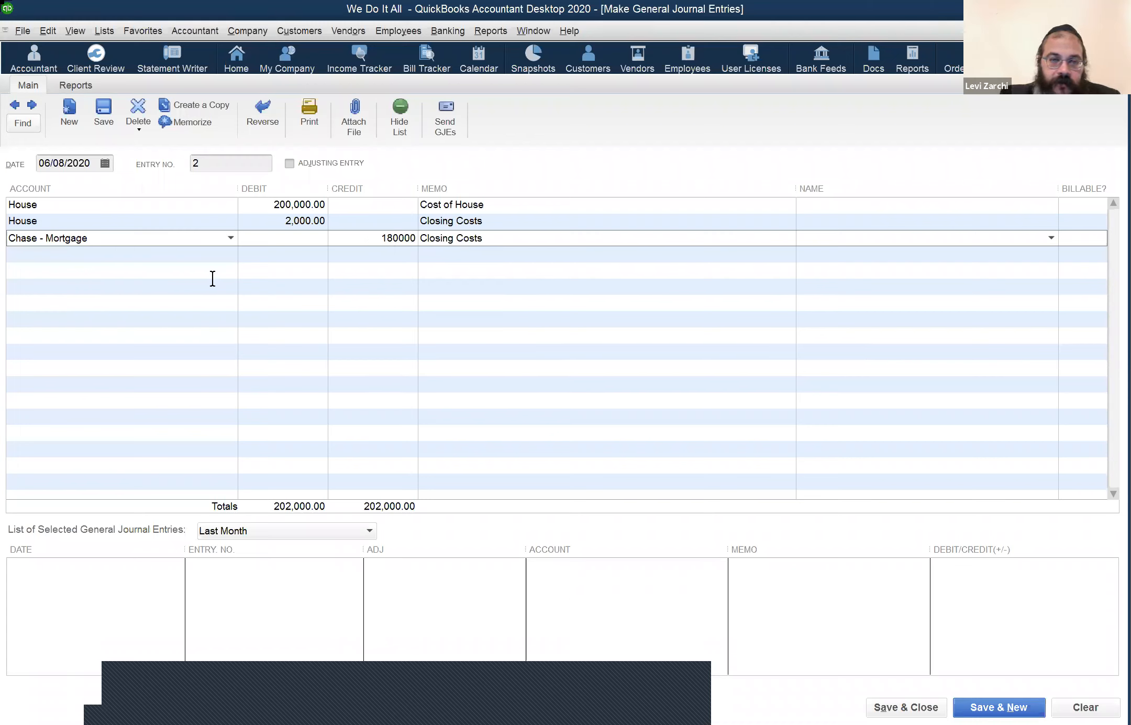
pyautogui.click(183, 258)
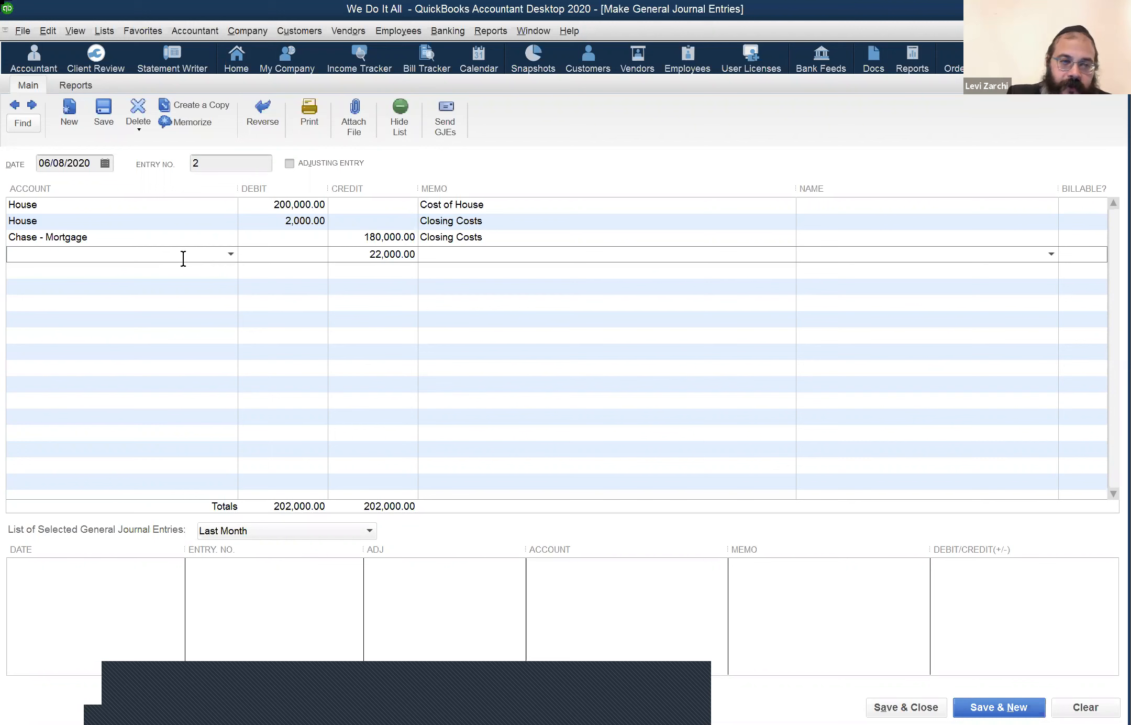
# Step: Post the 22,000.00 credit line to Members Equity instead of Utilities:Electric
pyautogui.write('E')
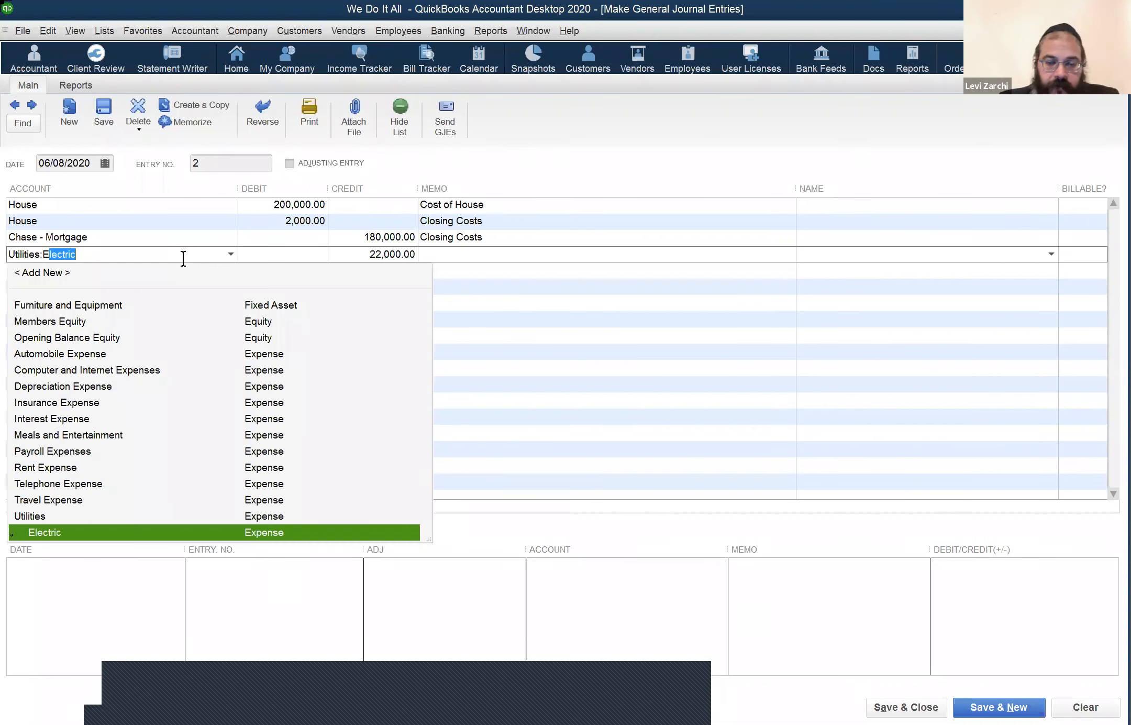
pyautogui.write('w')
pyautogui.press('BackSpace')
pyautogui.press('BackSpace')
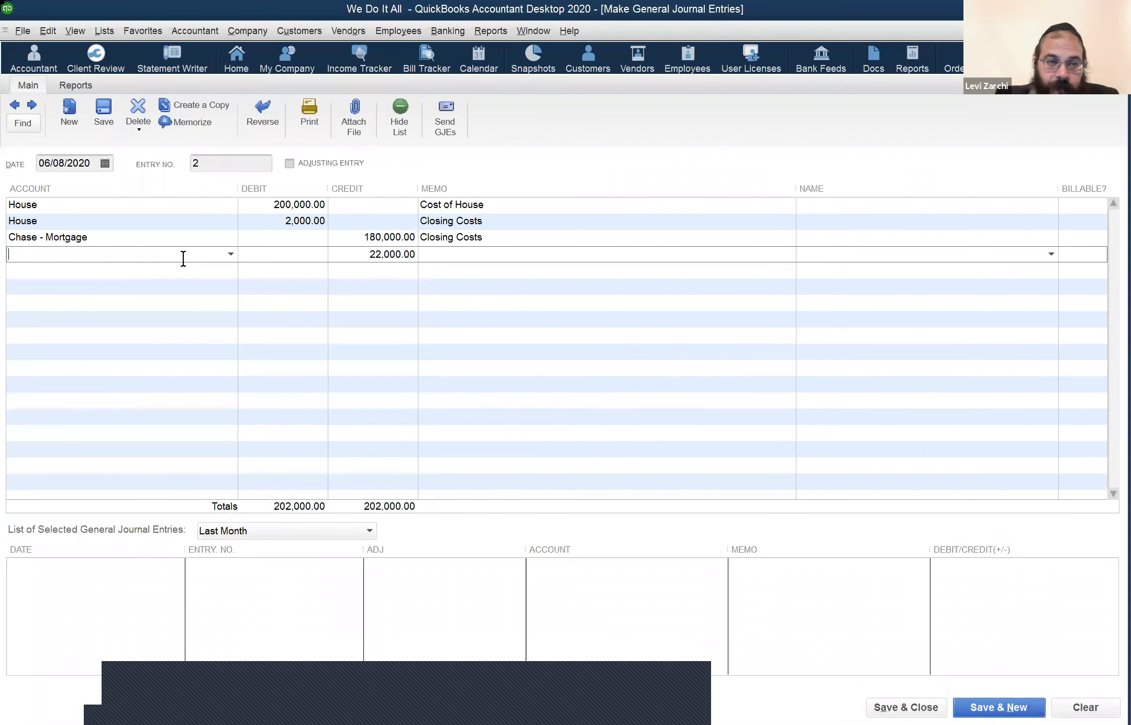
pyautogui.click(230, 254)
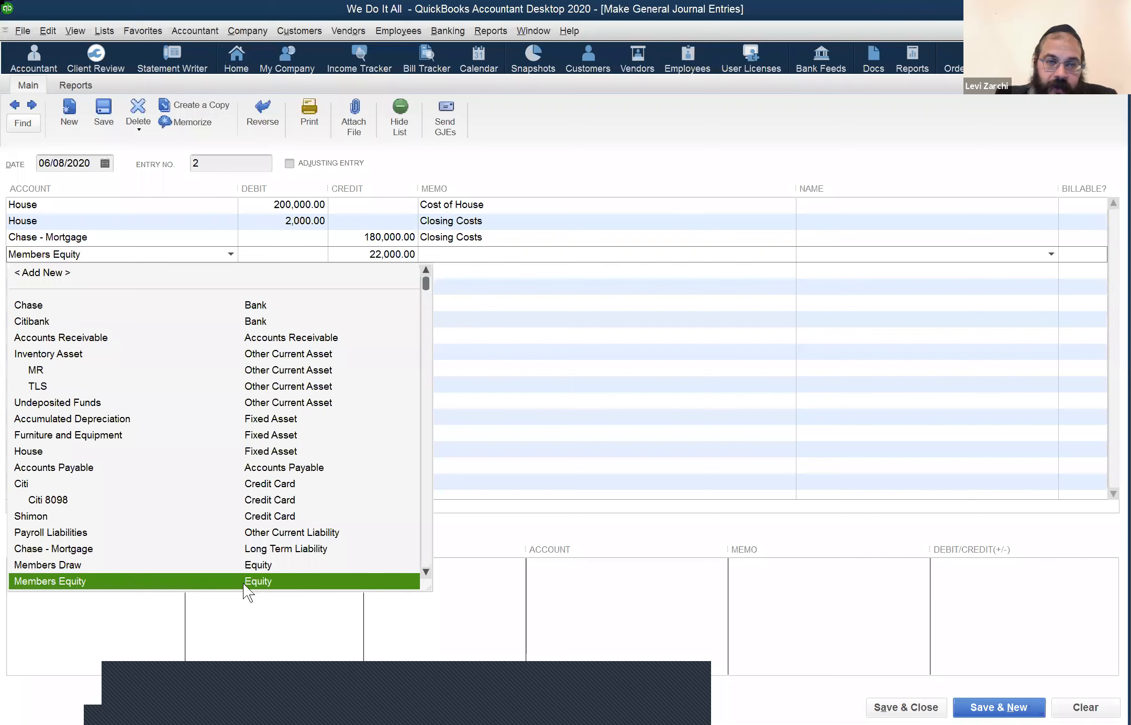
pyautogui.click(476, 242)
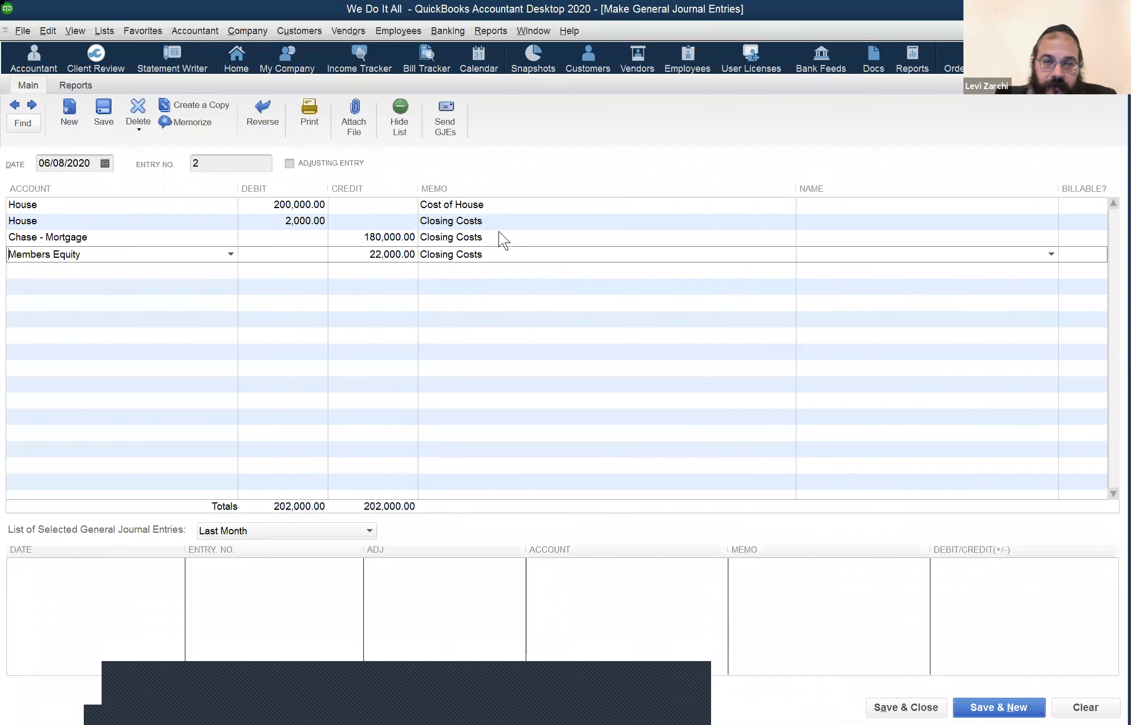
# Step: Set memos to 'Morgage' on the mortgage line and 'Down payment & closing costs' on Members Equity
pyautogui.click(498, 232)
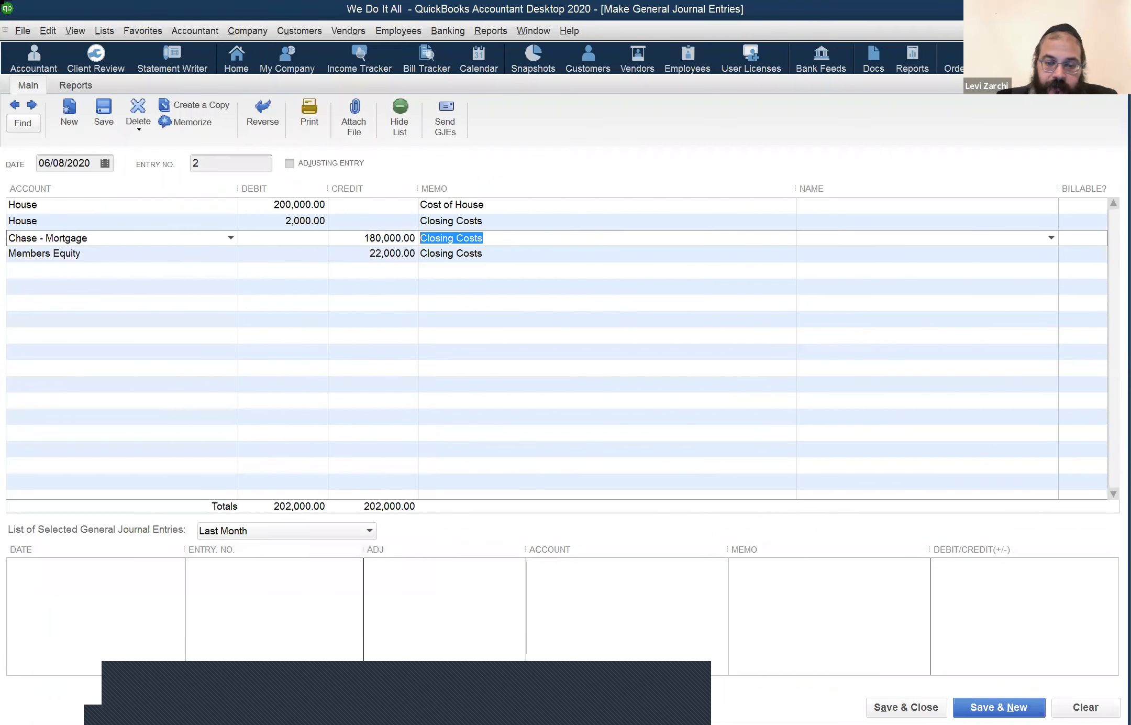
pyautogui.write('Morgage')
pyautogui.press('Down')
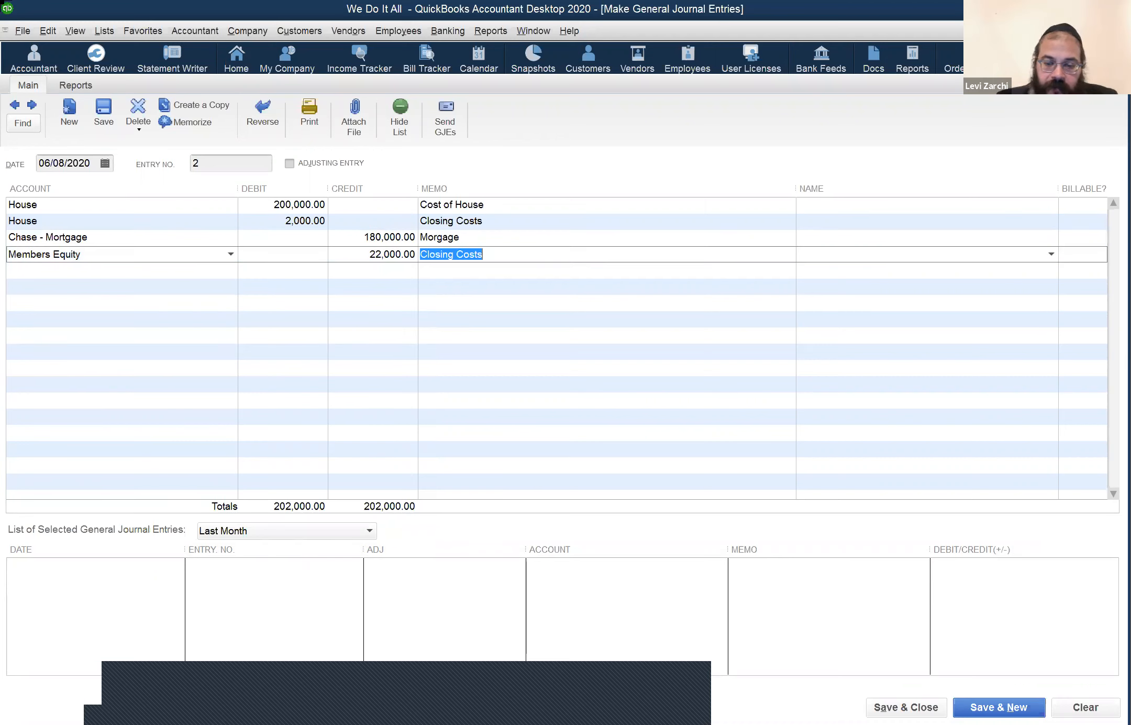
pyautogui.write('Down payment & closing costs')
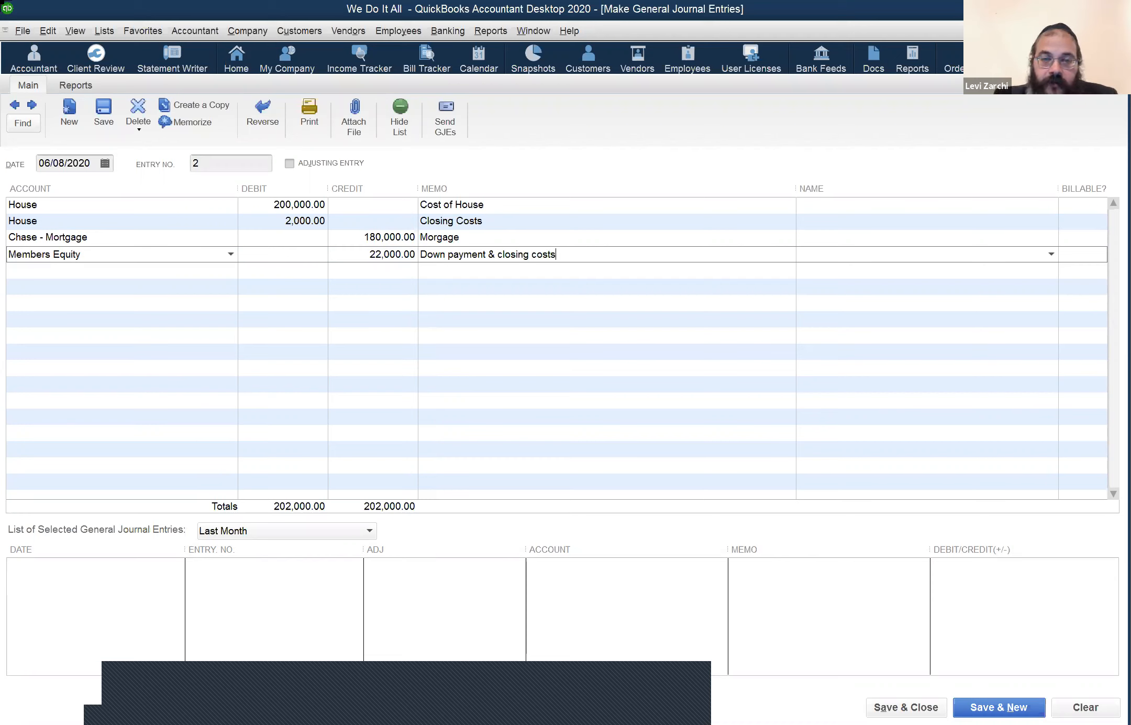
pyautogui.click(128, 269)
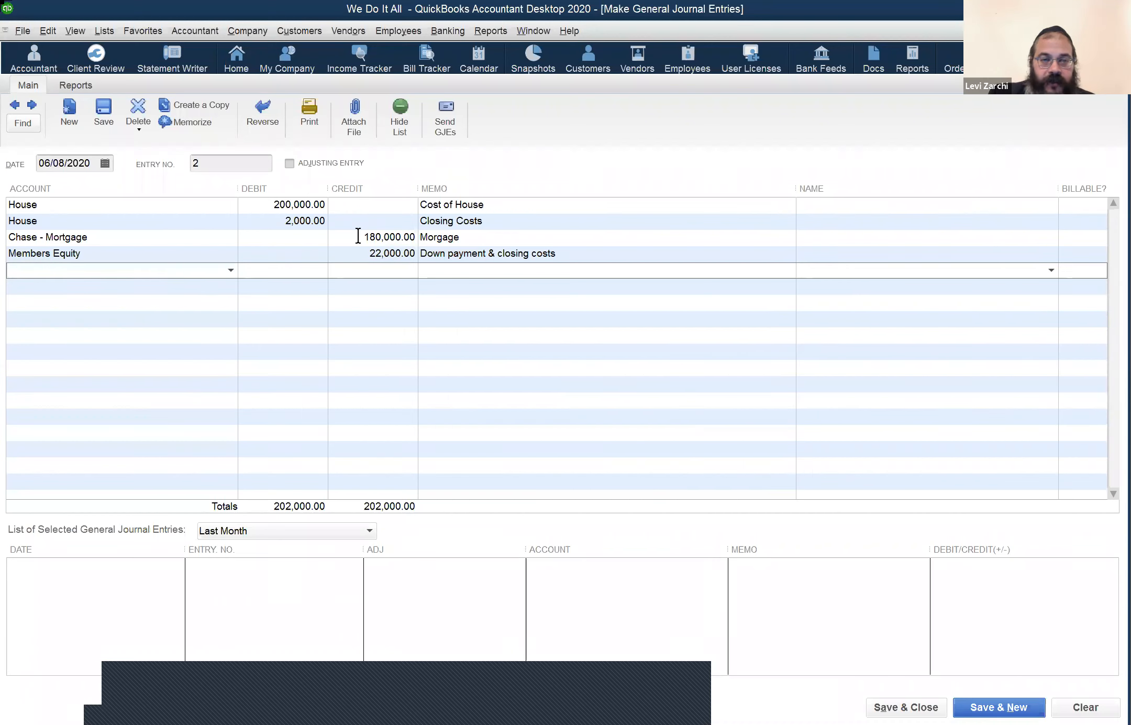
# Step: Fix the mortgage line's memo from 'Morgage' to 'Mortgage'
pyautogui.click(437, 237)
pyautogui.write('t')
pyautogui.click(577, 254)
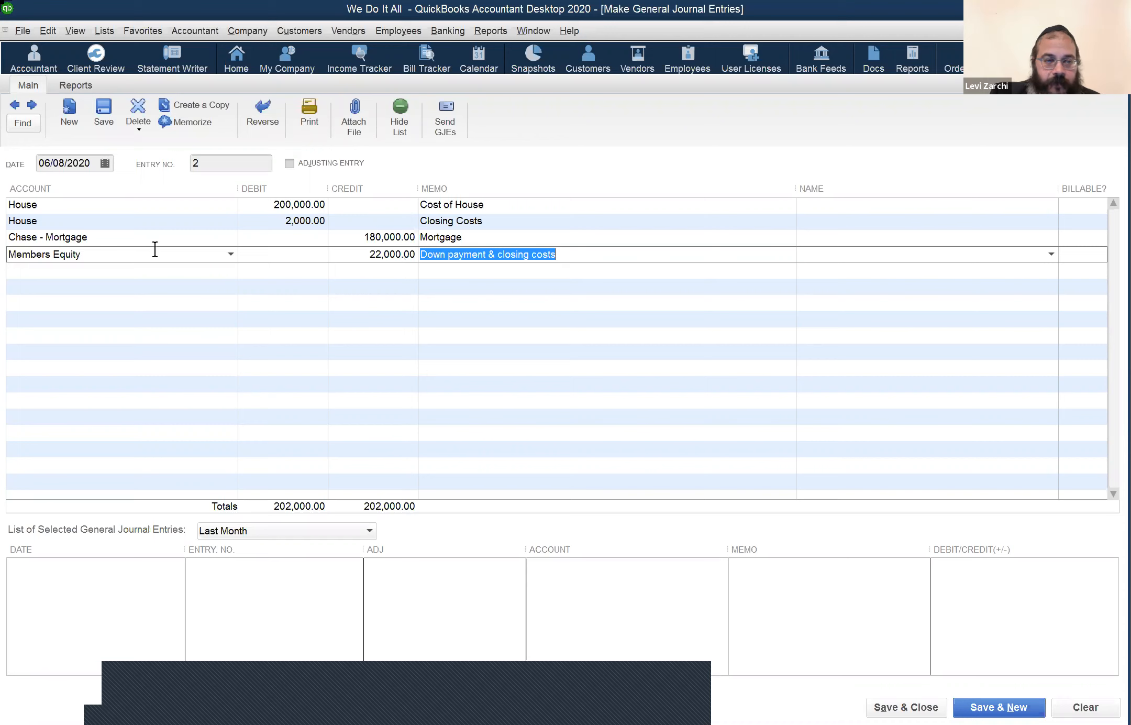
pyautogui.click(155, 275)
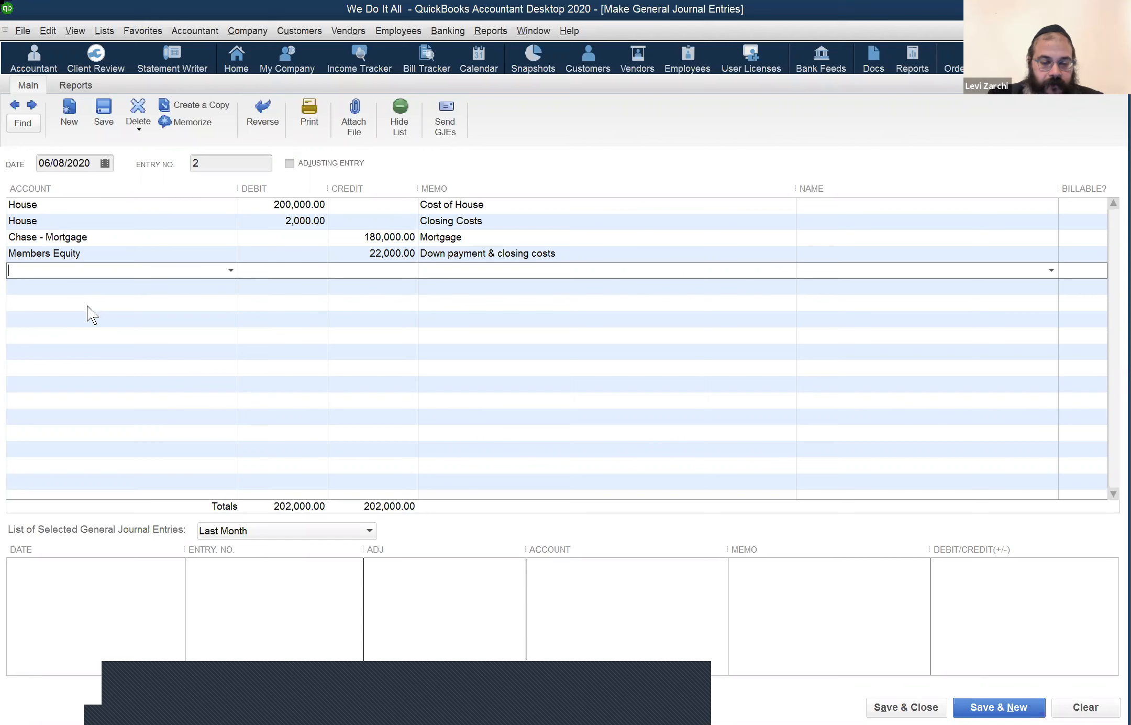
# Step: Create HOA as a new Expense account for the journal's fifth line
pyautogui.write('Ho')
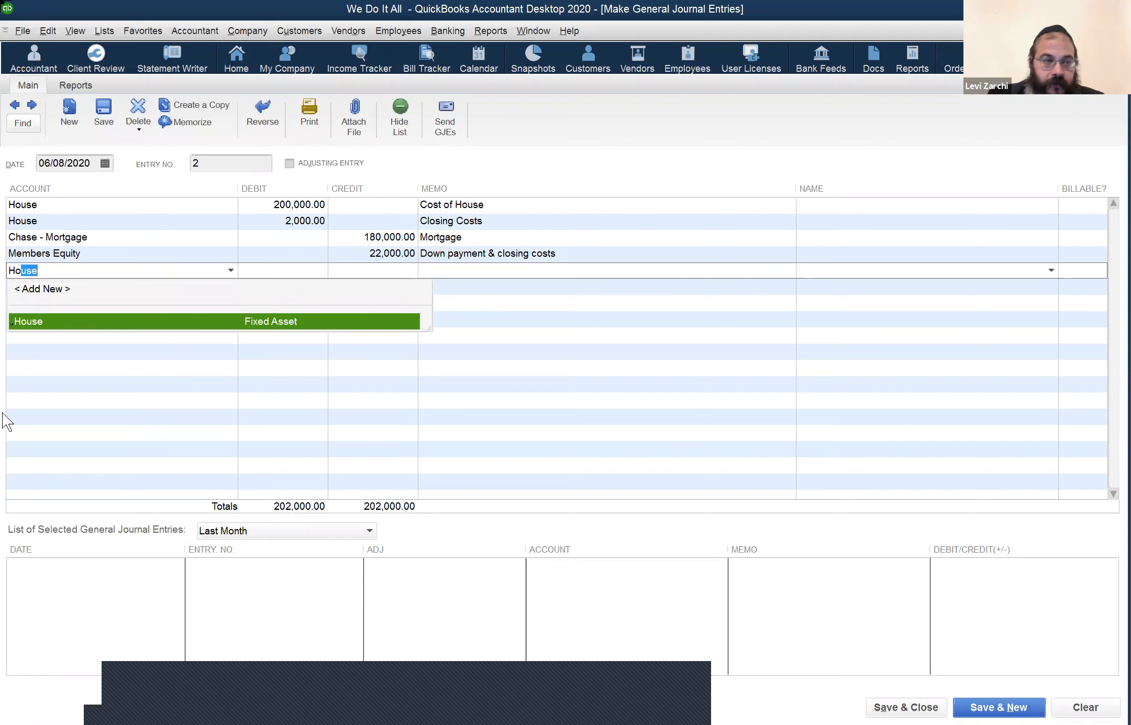
pyautogui.write('me')
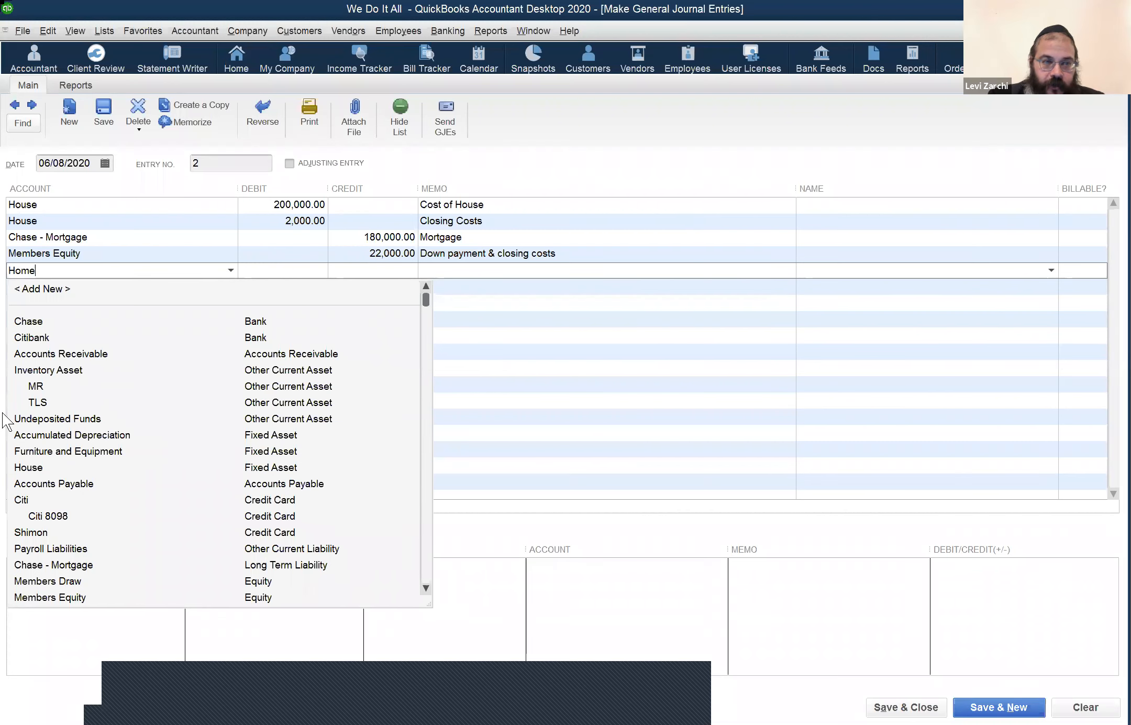
pyautogui.press('BackSpace')
pyautogui.press('BackSpace')
pyautogui.press('BackSpace')
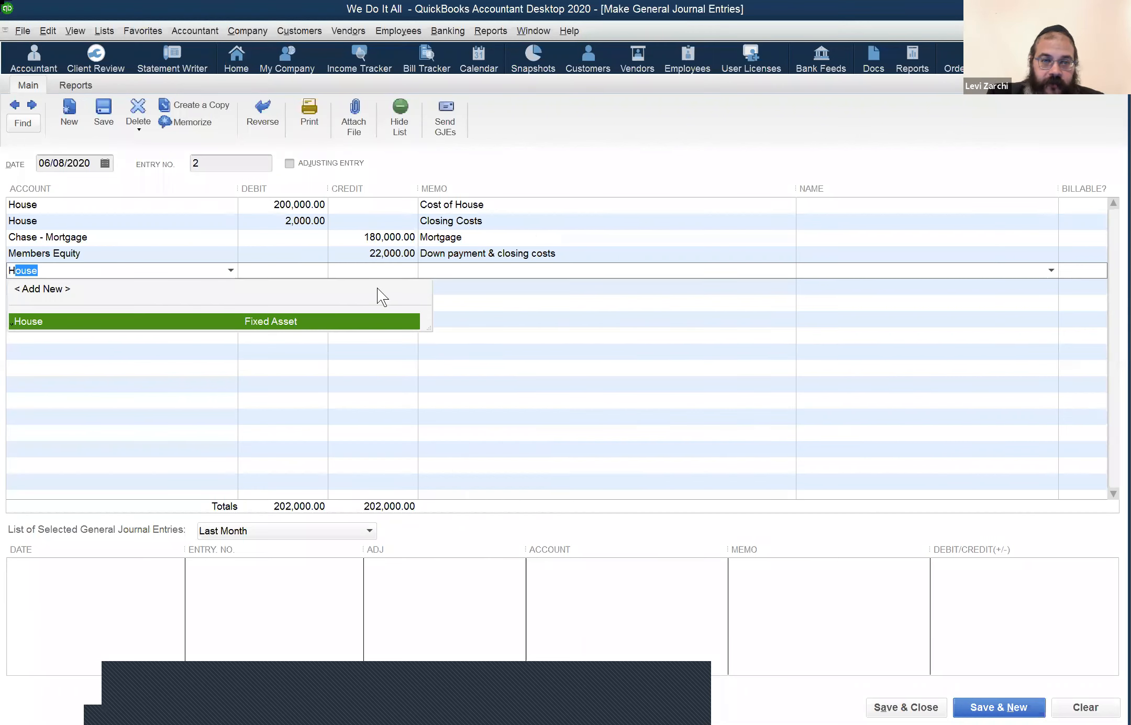
pyautogui.write('OA')
pyautogui.press('Tab')
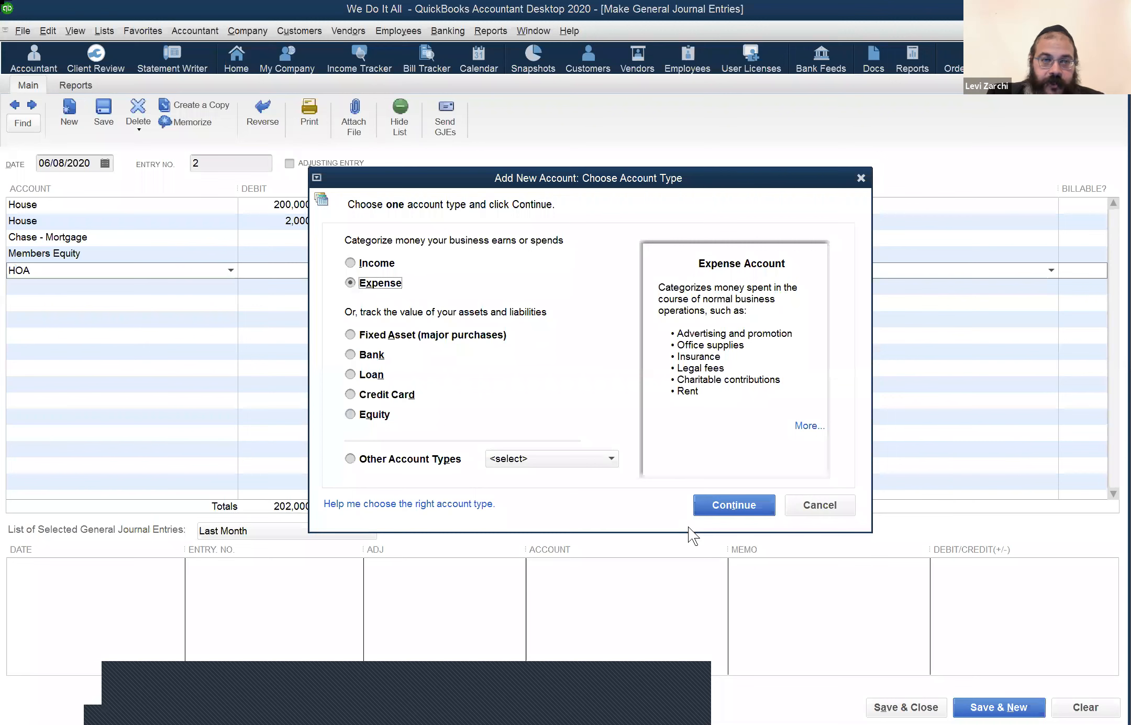
pyautogui.press('Return')
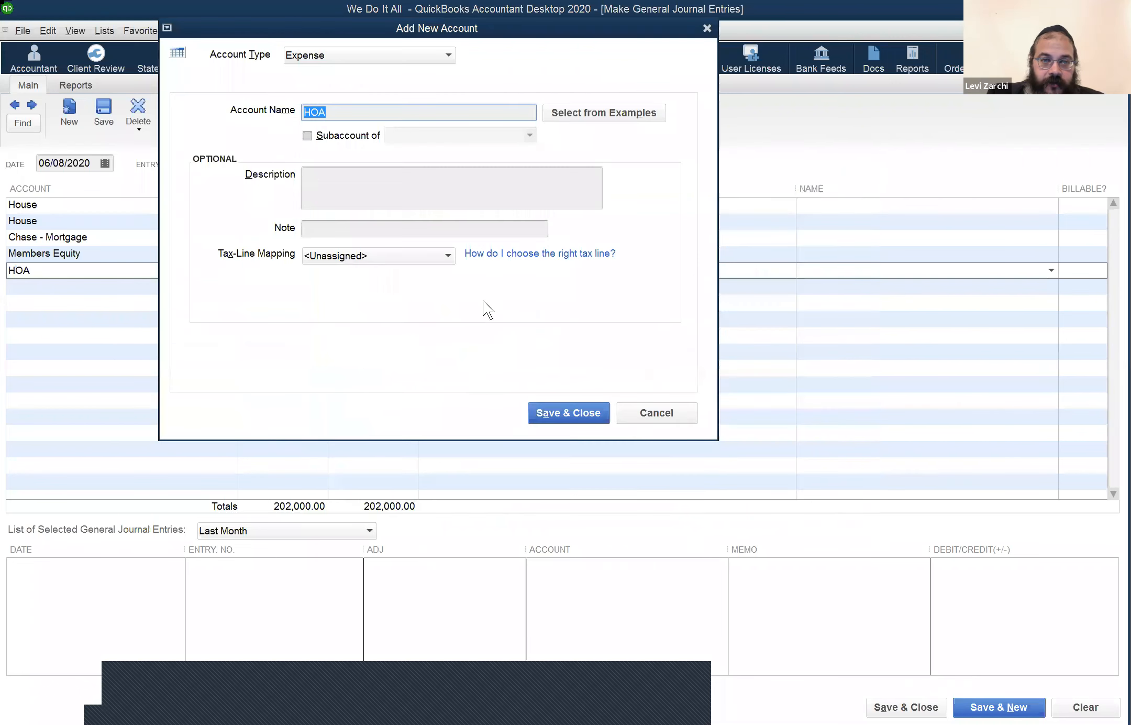
pyautogui.click(409, 190)
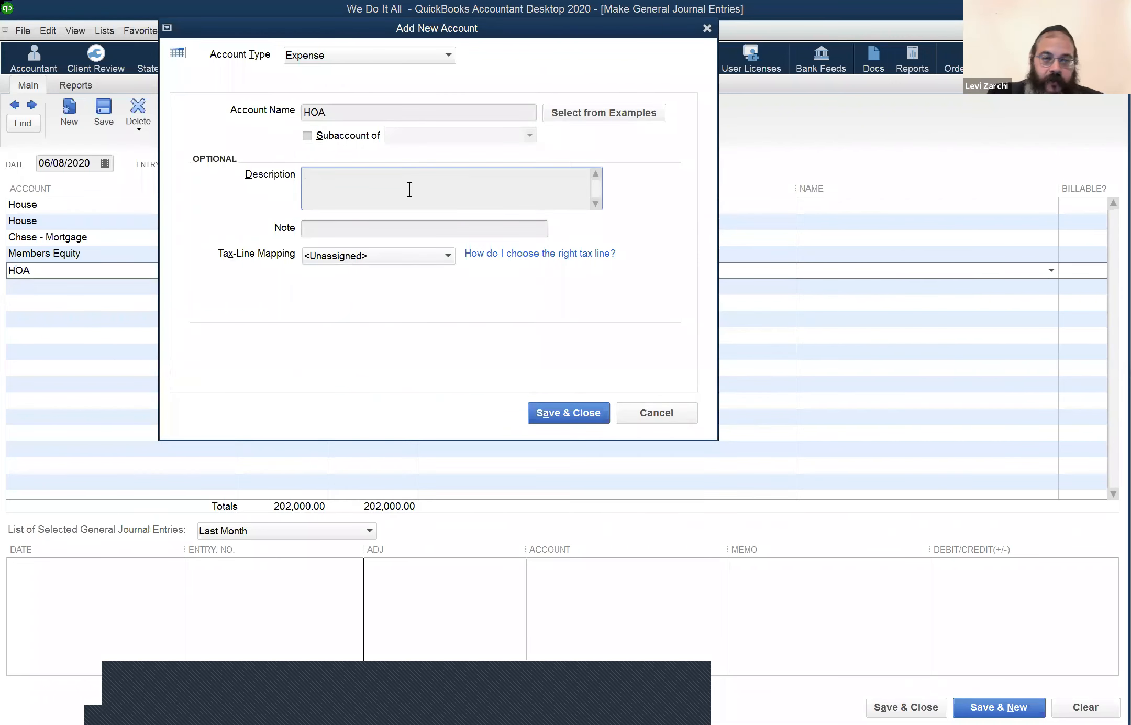
pyautogui.click(571, 406)
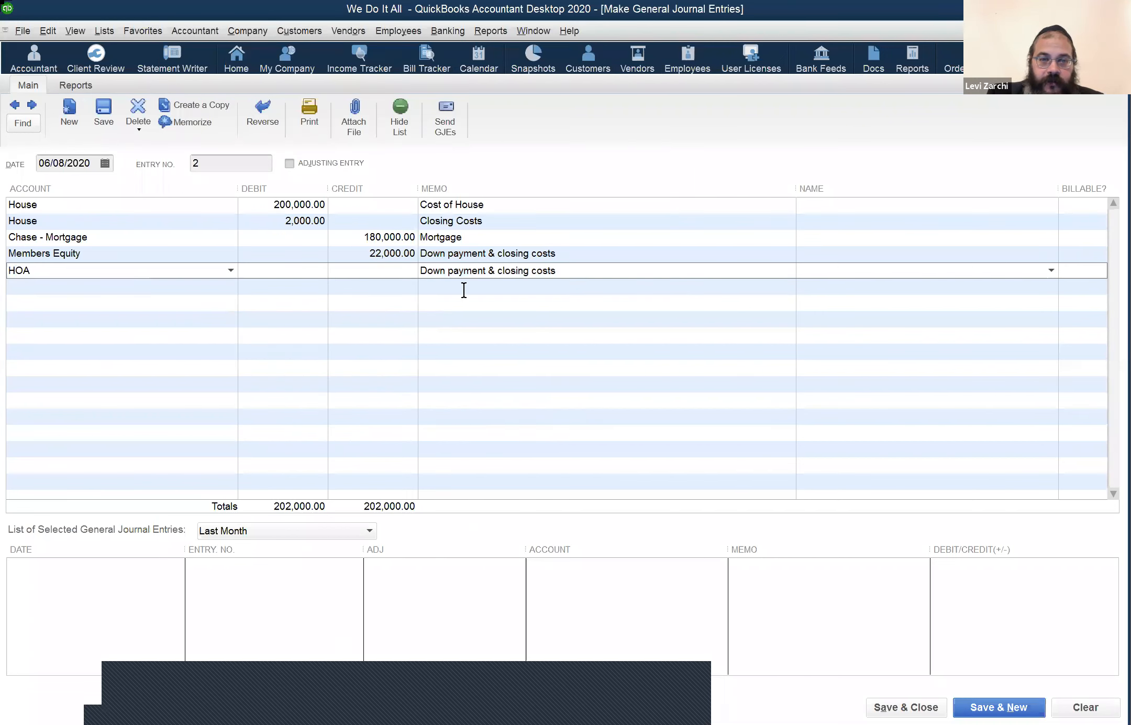
# Step: Clear the HOA line's memo and move to its Debit column
pyautogui.moveTo(566, 274); pyautogui.dragTo(339, 227)
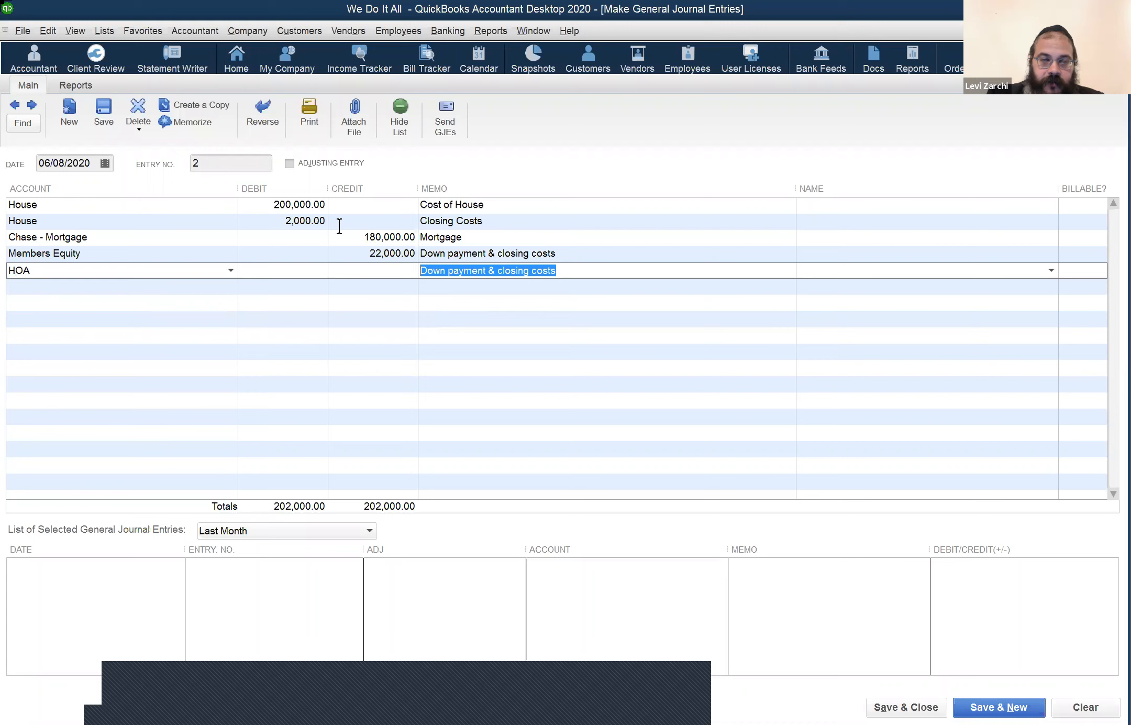
pyautogui.press('Delete')
pyautogui.click(280, 272)
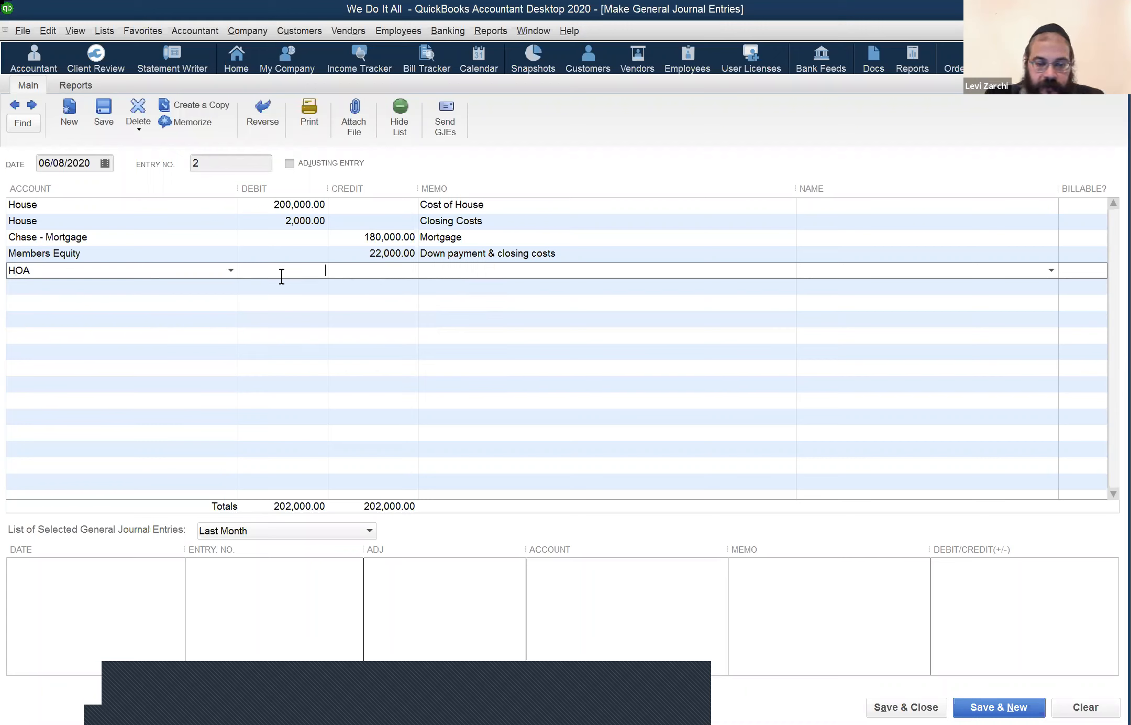
# Step: Debit HOA 2,500 and add a matching Members Equity credit line
pyautogui.write('2500')
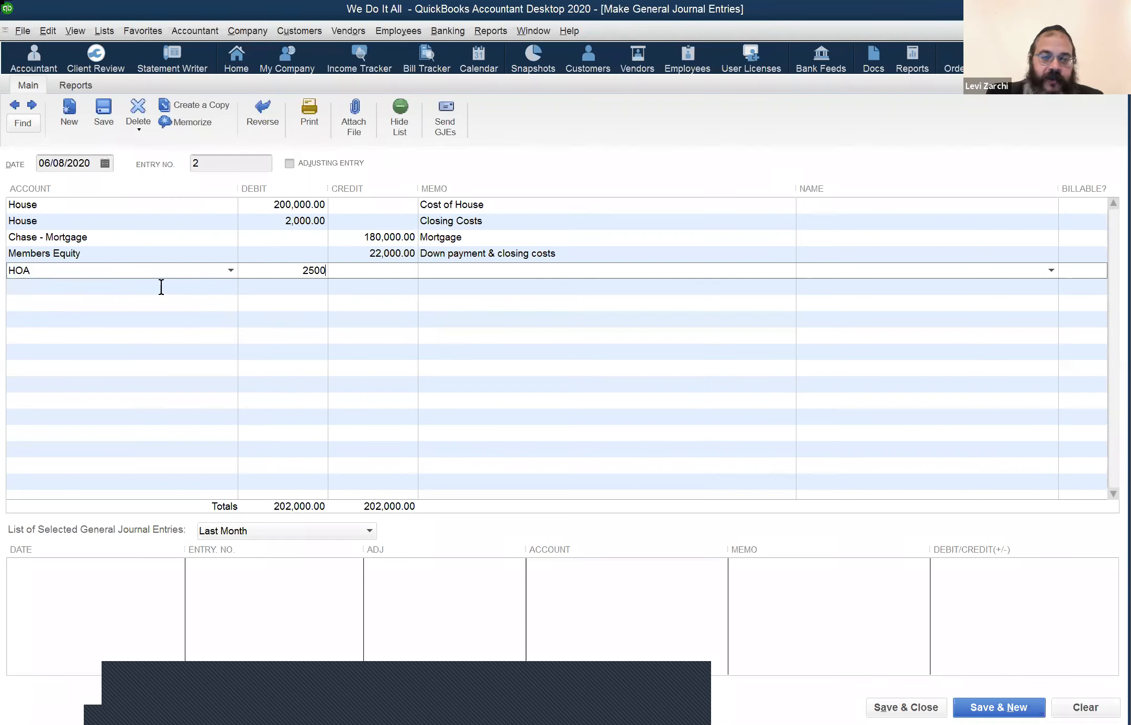
pyautogui.click(161, 286)
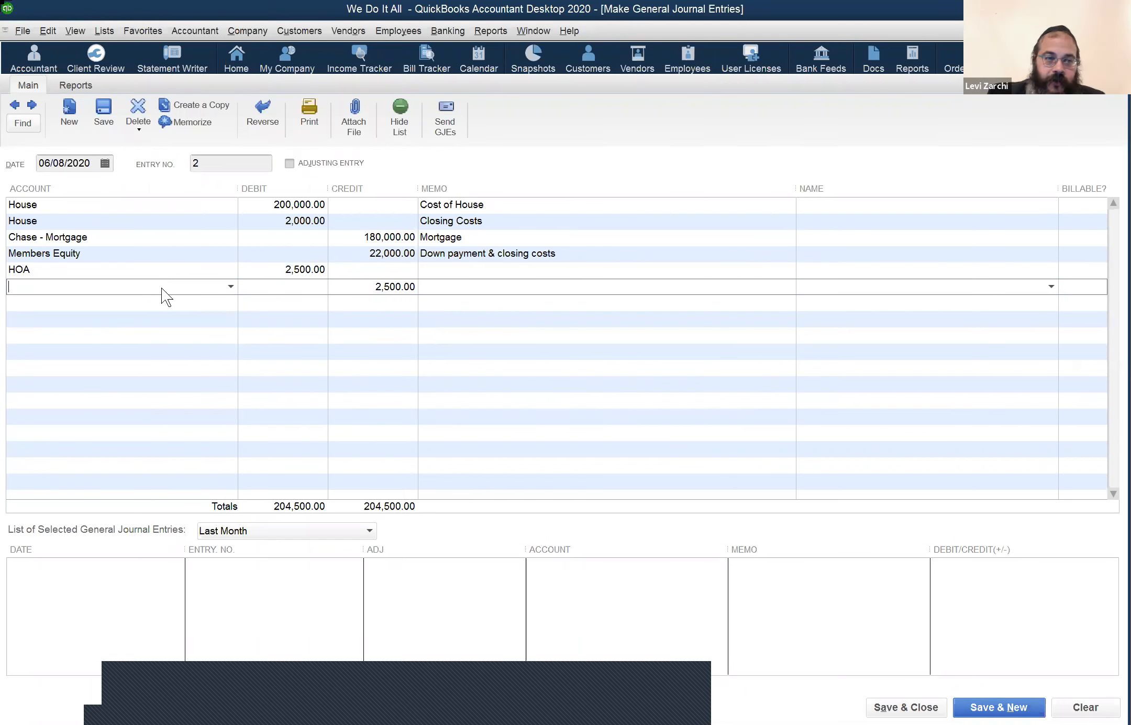
pyautogui.write('Members Draw')
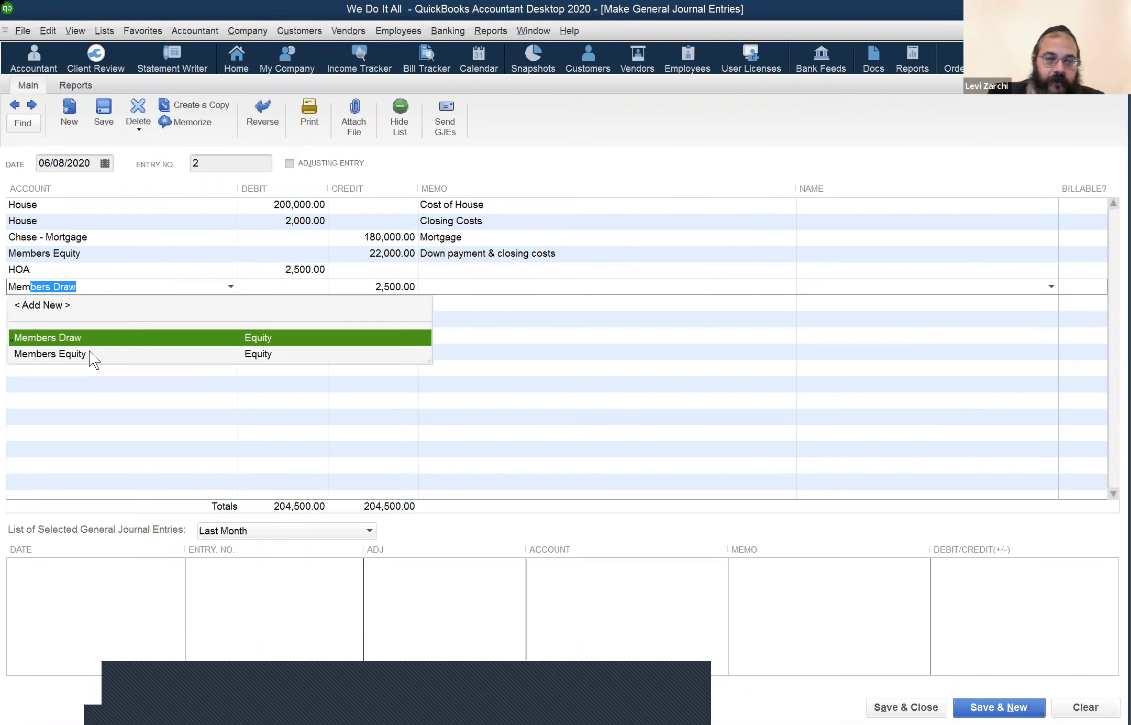
pyautogui.press('Down')
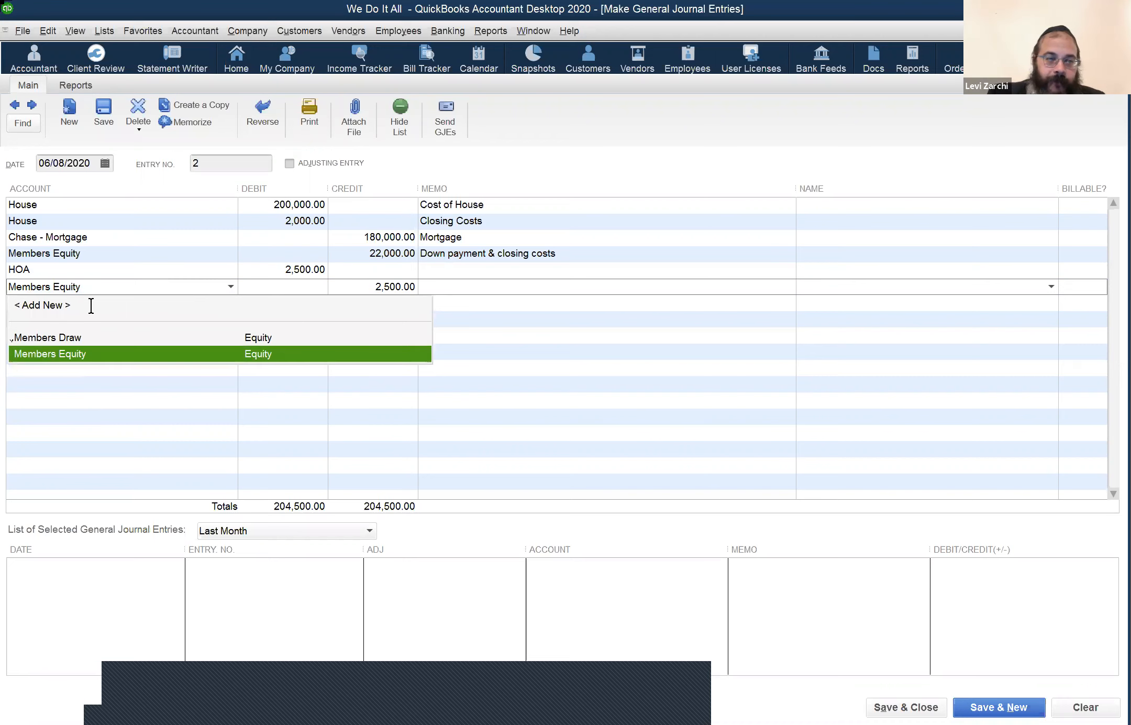
pyautogui.press('Down')
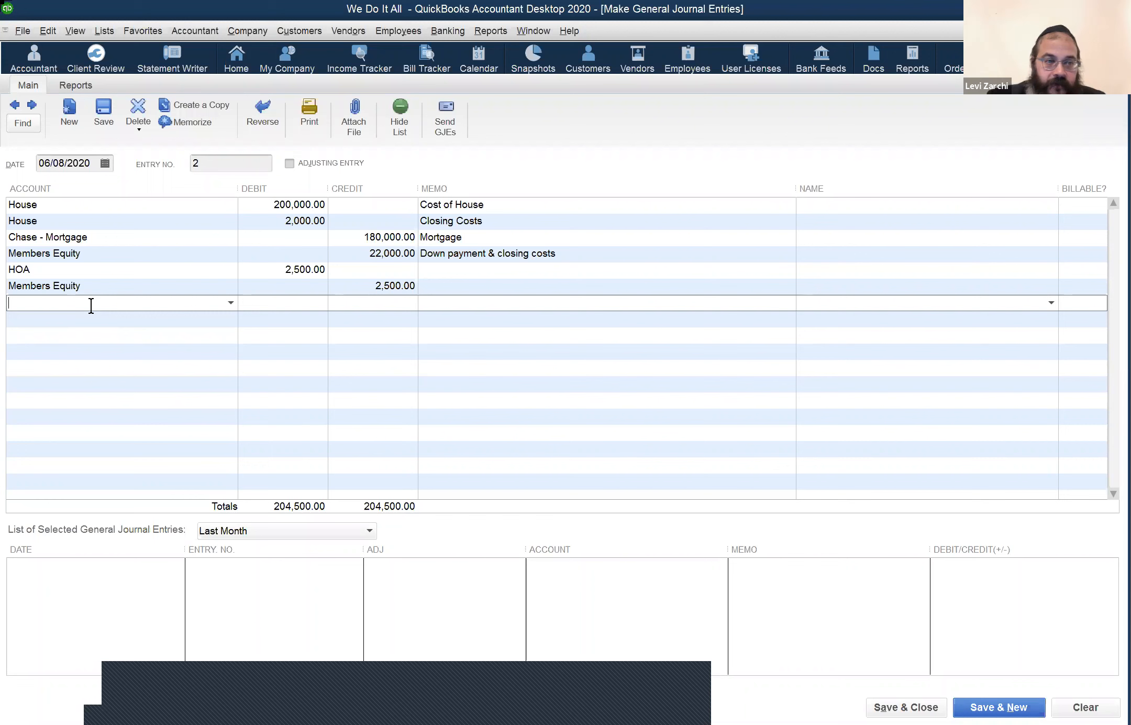
# Step: Start entering Property Tax as the seventh line's account
pyautogui.write('ta')
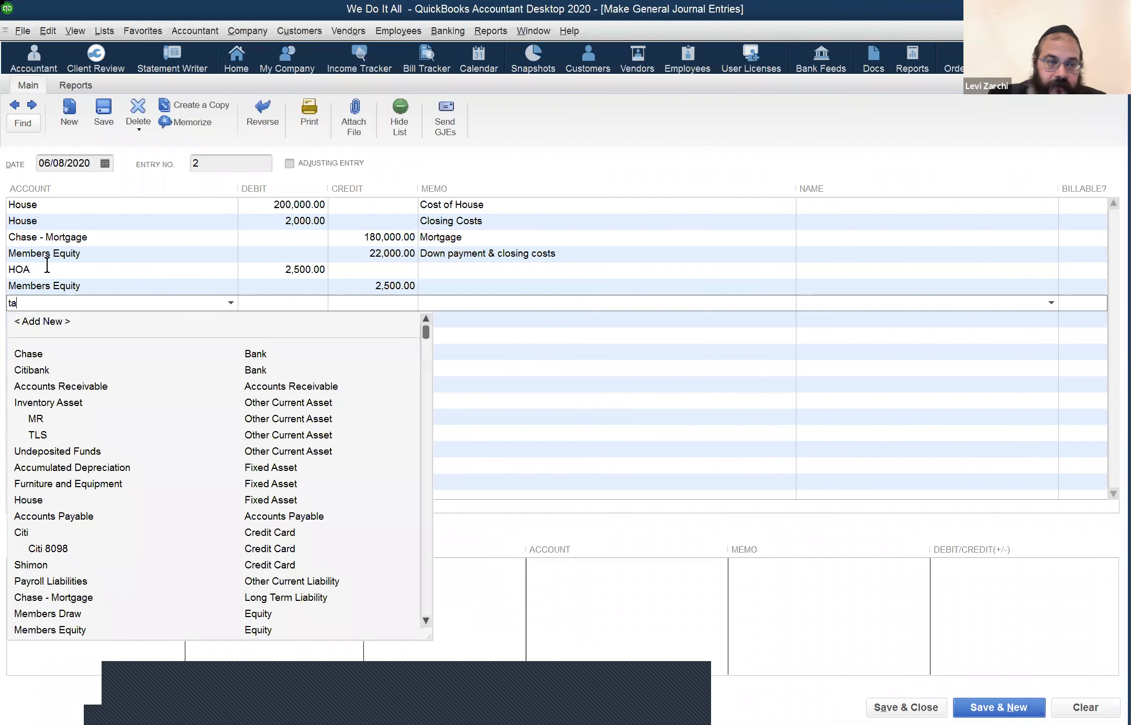
pyautogui.press('BackSpace')
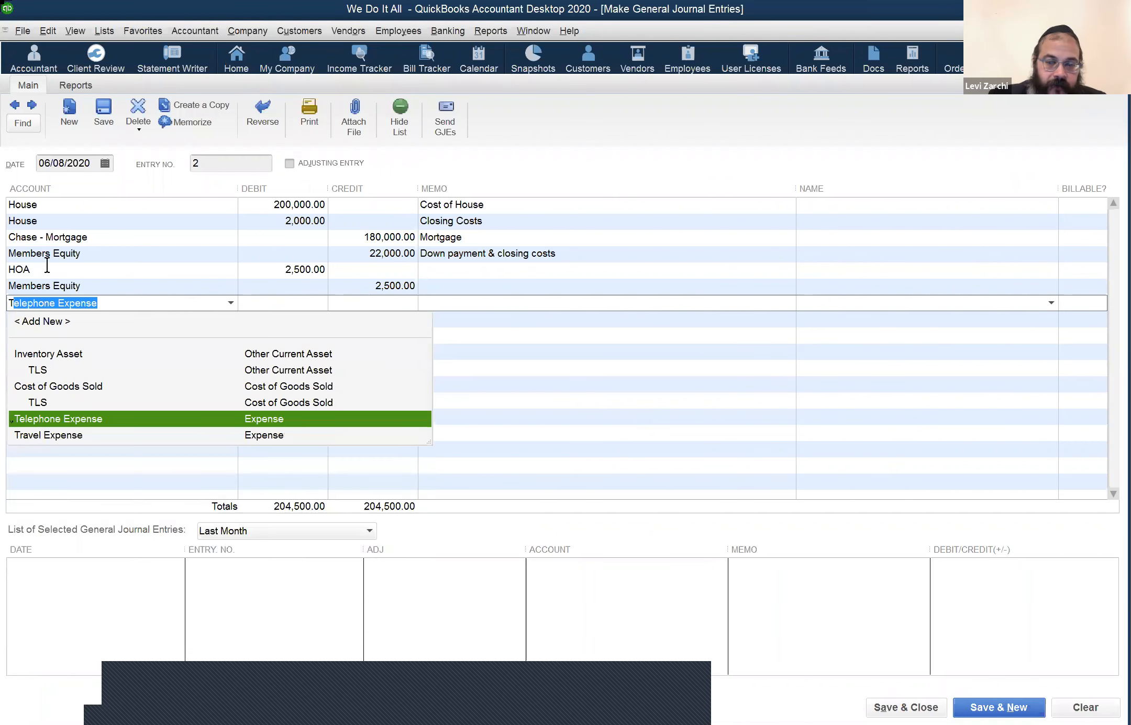
pyautogui.write('A')
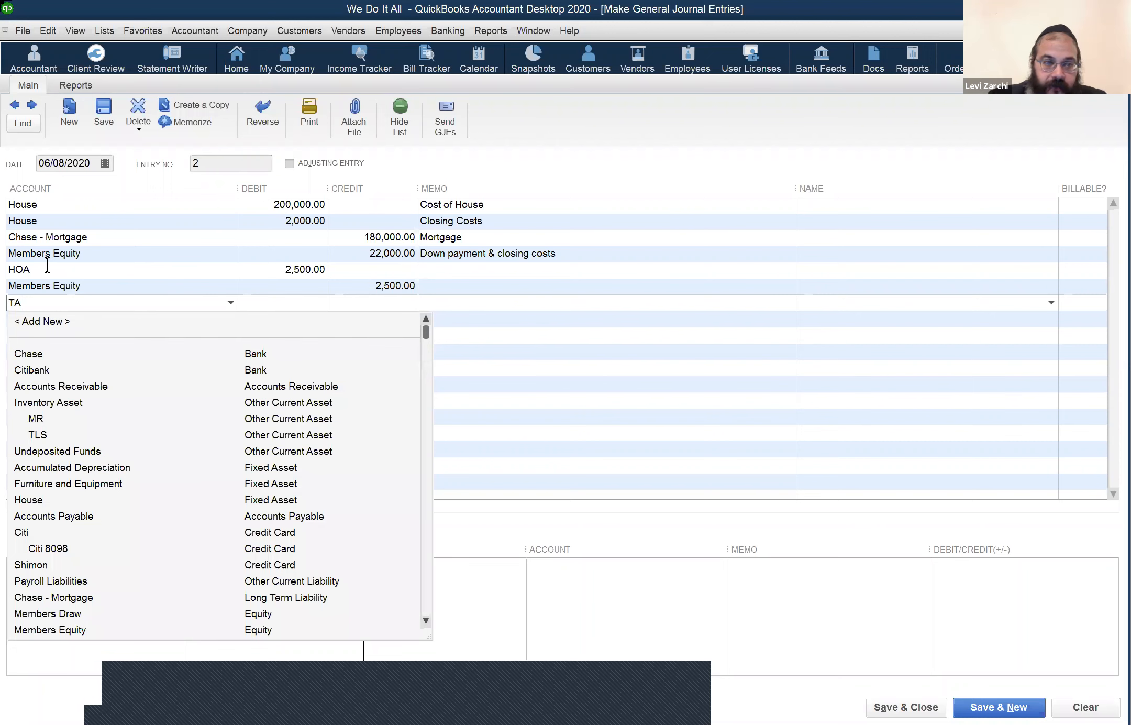
pyautogui.press('BackSpace')
pyautogui.press('BackSpace')
pyautogui.write('Pro')
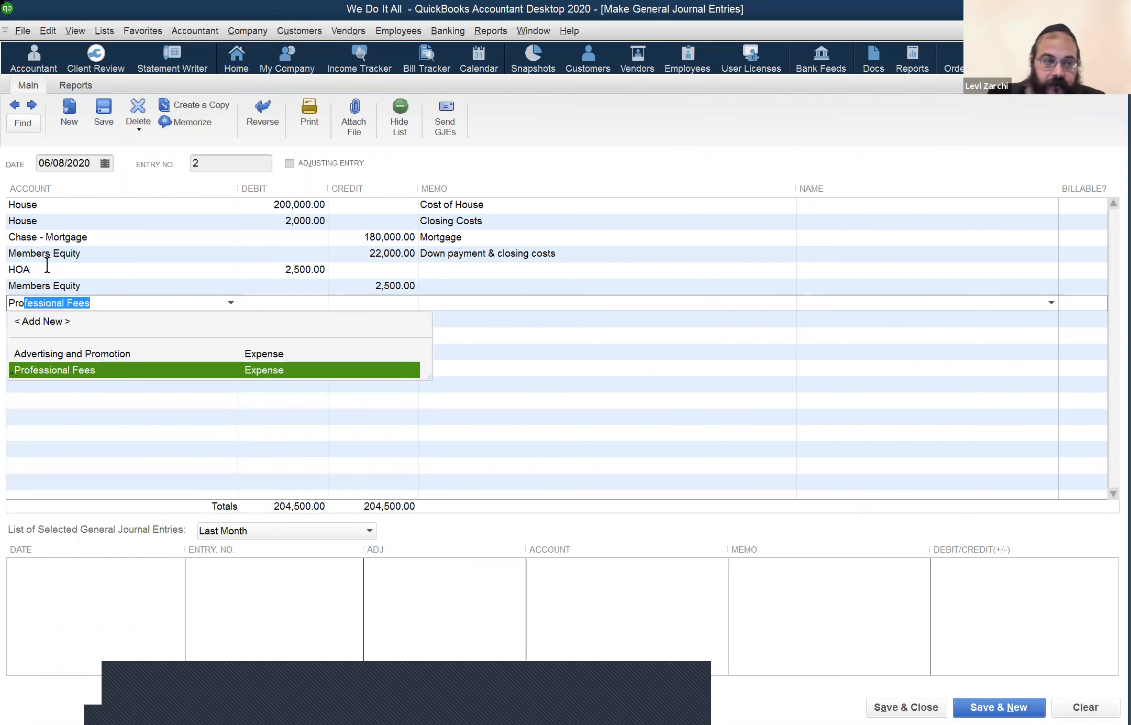
pyautogui.write('perty TAZ')
# Step: Fix the account name to Property Tax and debit that line 2,700
pyautogui.press('BackSpace')
pyautogui.press('BackSpace')
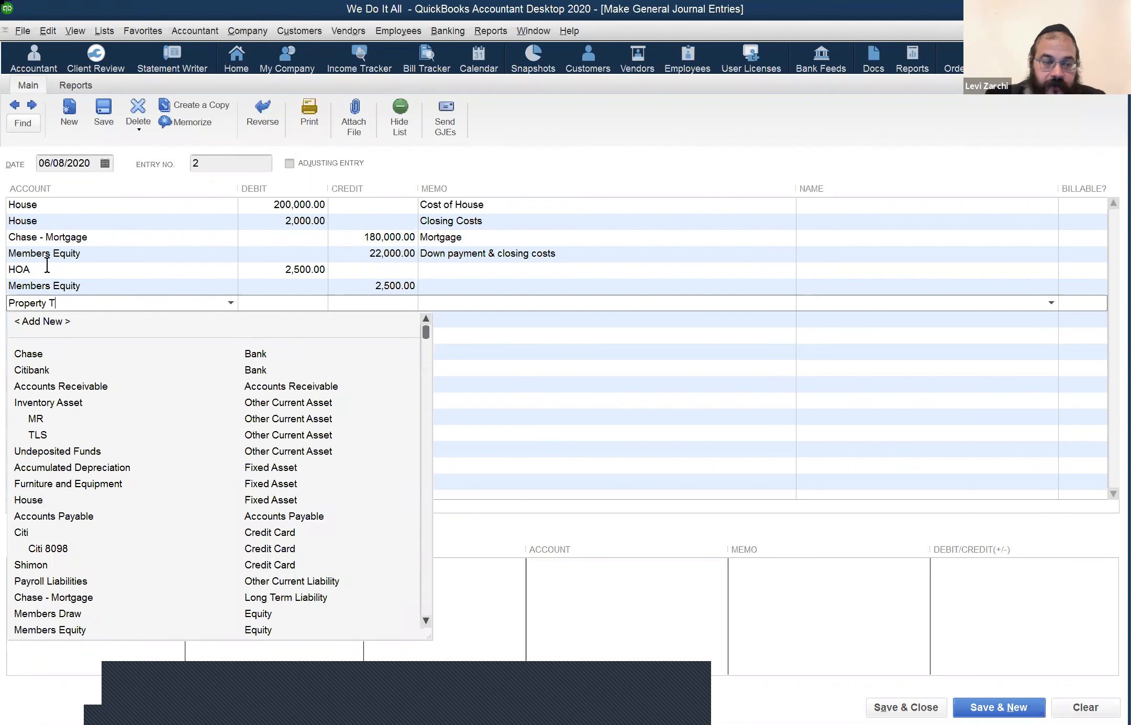
pyautogui.write('A')
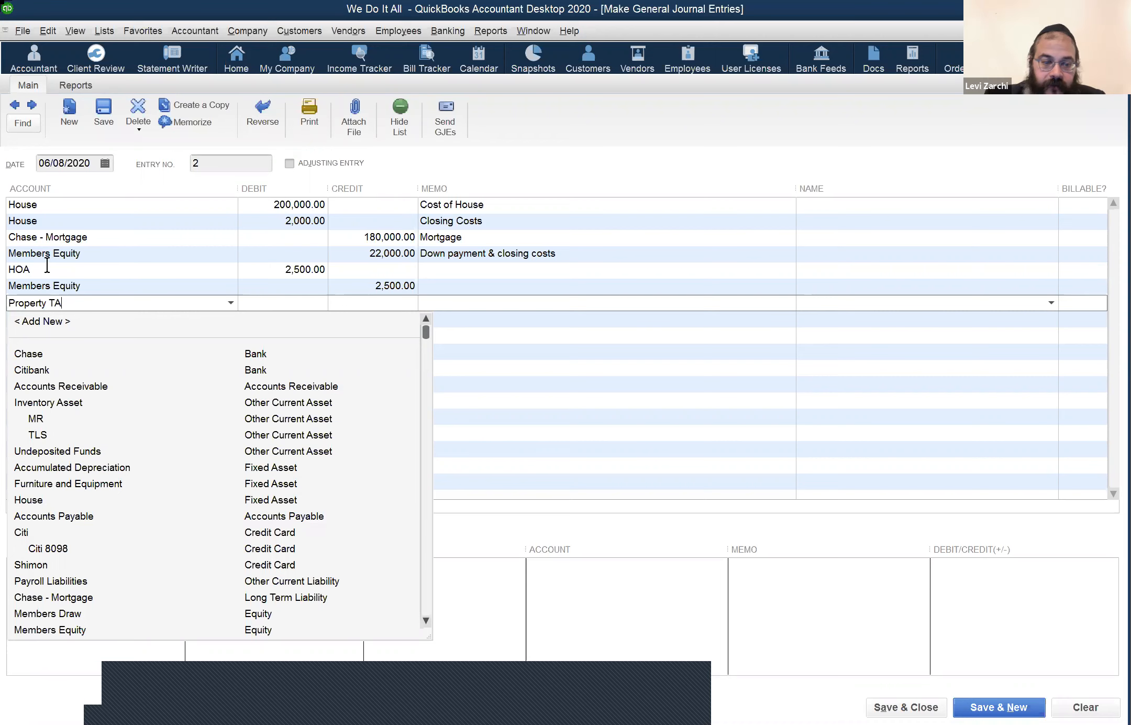
pyautogui.write('X')
pyautogui.press('BackSpace')
pyautogui.press('BackSpace')
pyautogui.write('ax')
pyautogui.press('Tab')
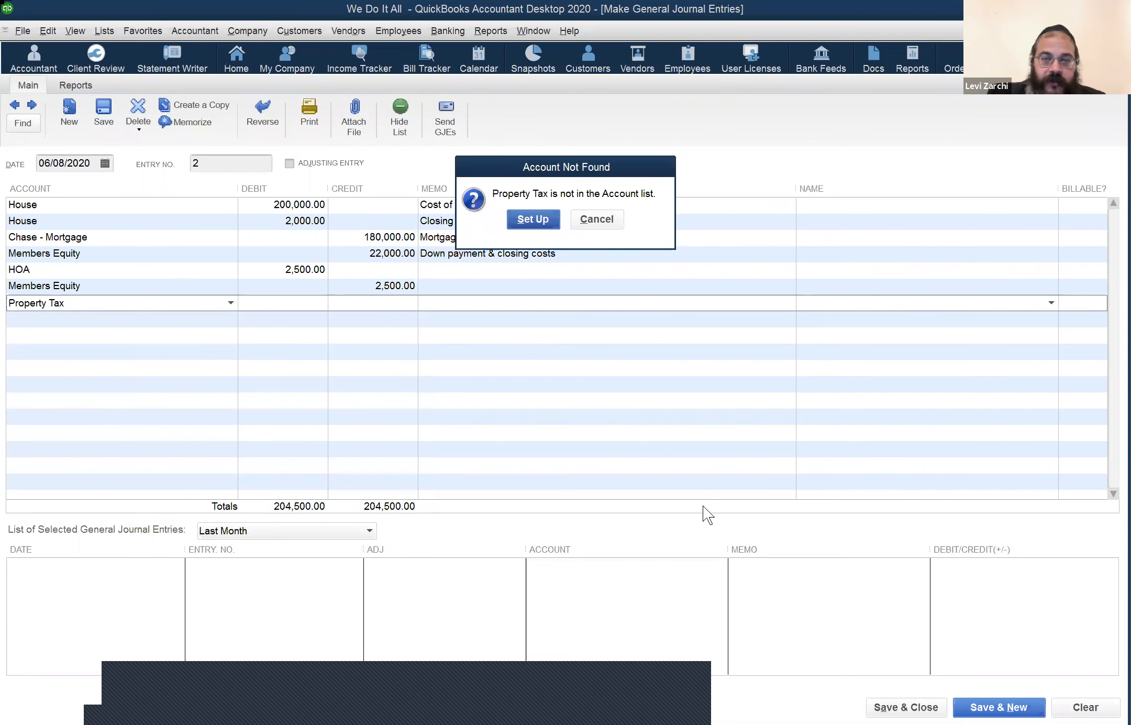
pyautogui.press('Return')
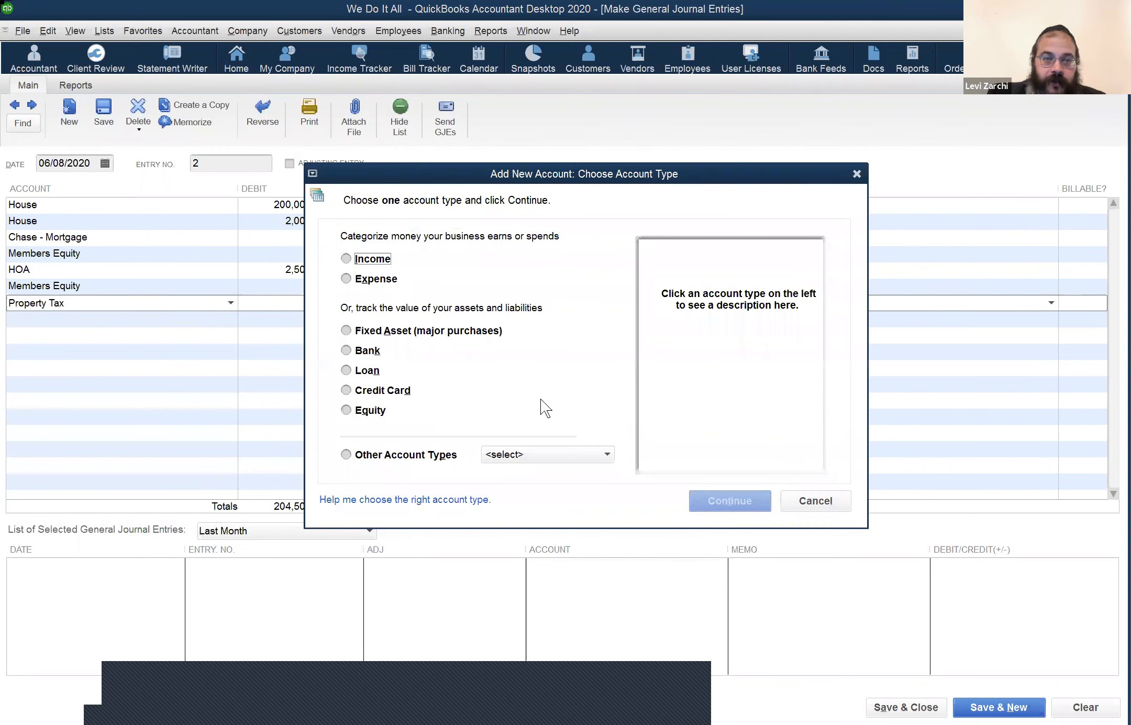
pyautogui.press('Escape')
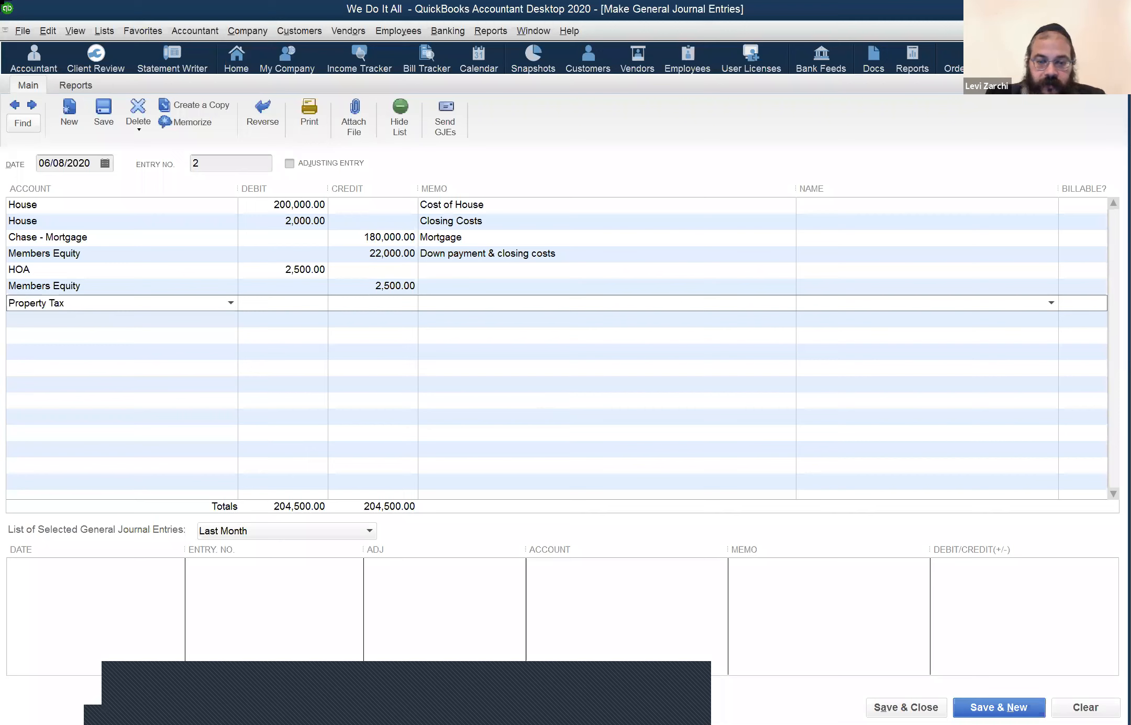
pyautogui.write('2700')
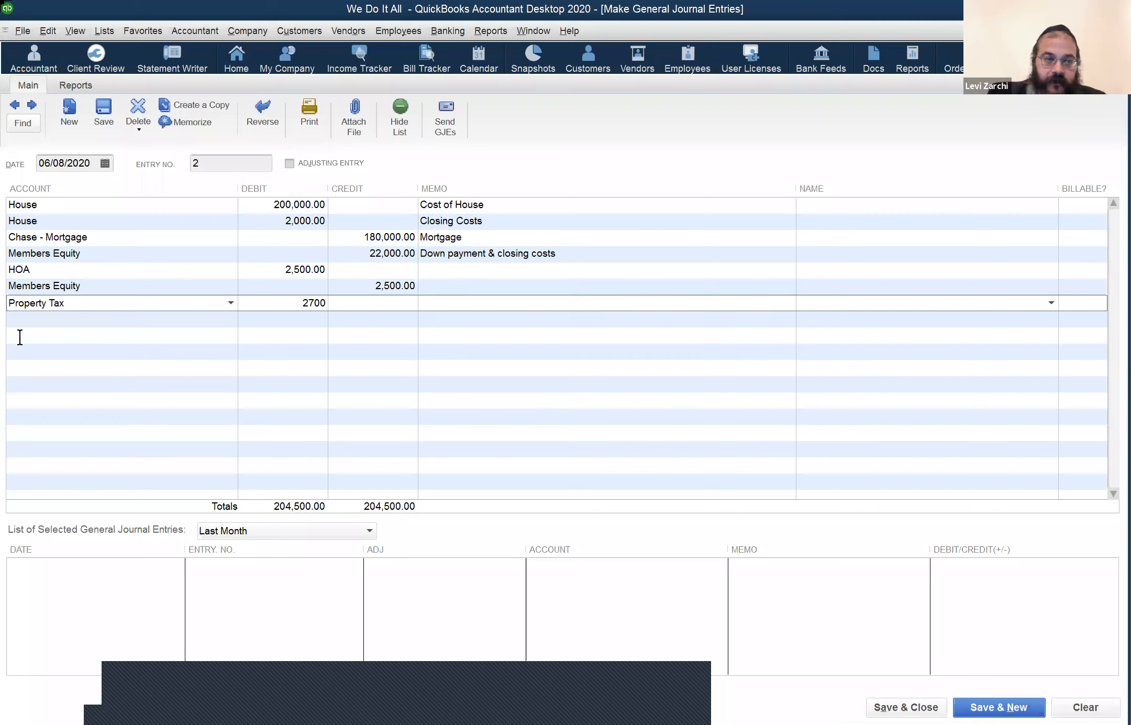
pyautogui.click(67, 324)
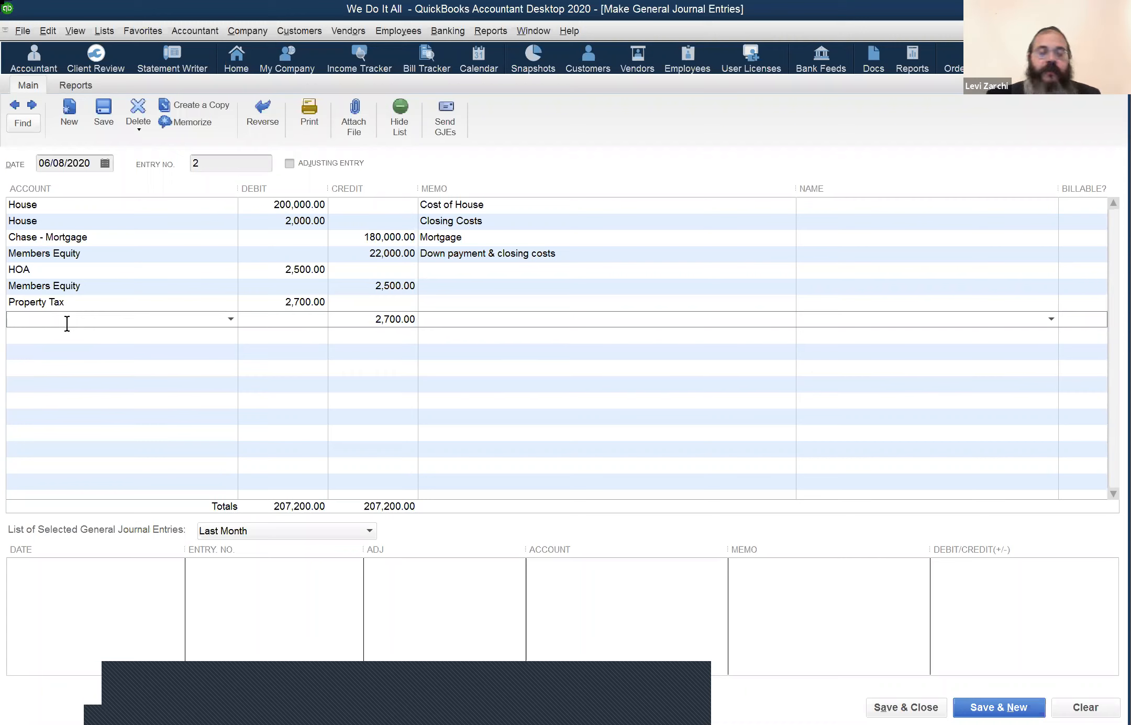
# Step: Credit Members Draw 2,700 and add an Interest Expense line debiting 500
pyautogui.write('Members Draw')
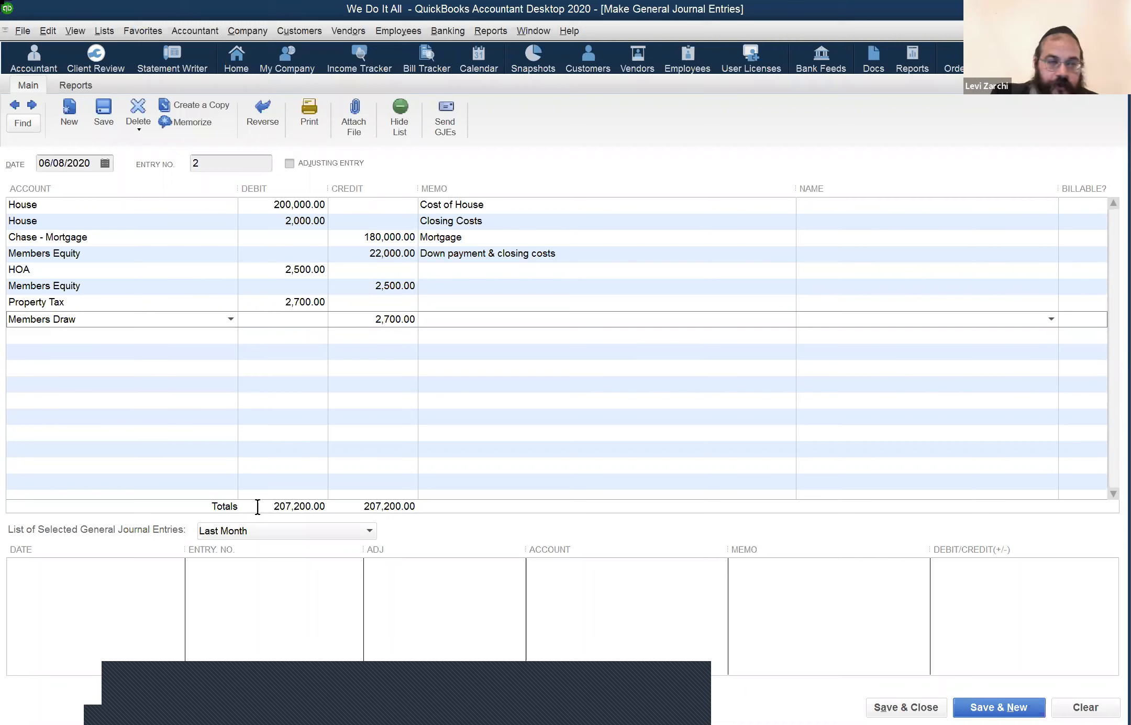
pyautogui.click(141, 331)
pyautogui.write('Insurance Expense')
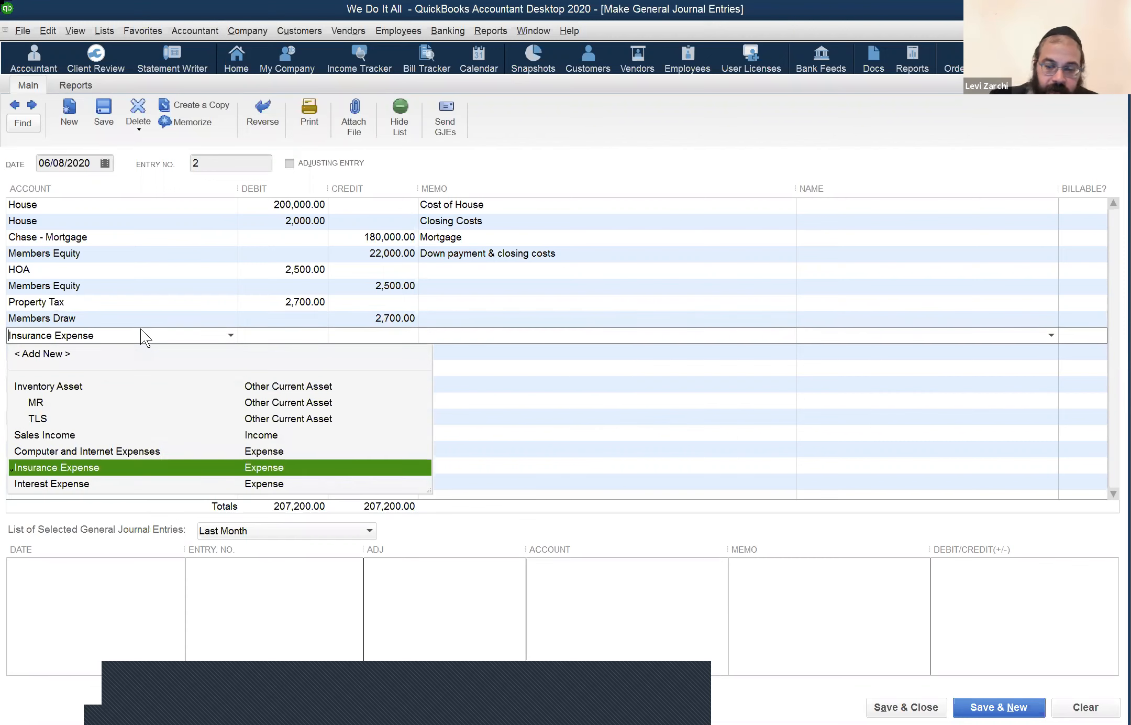
pyautogui.press('Down')
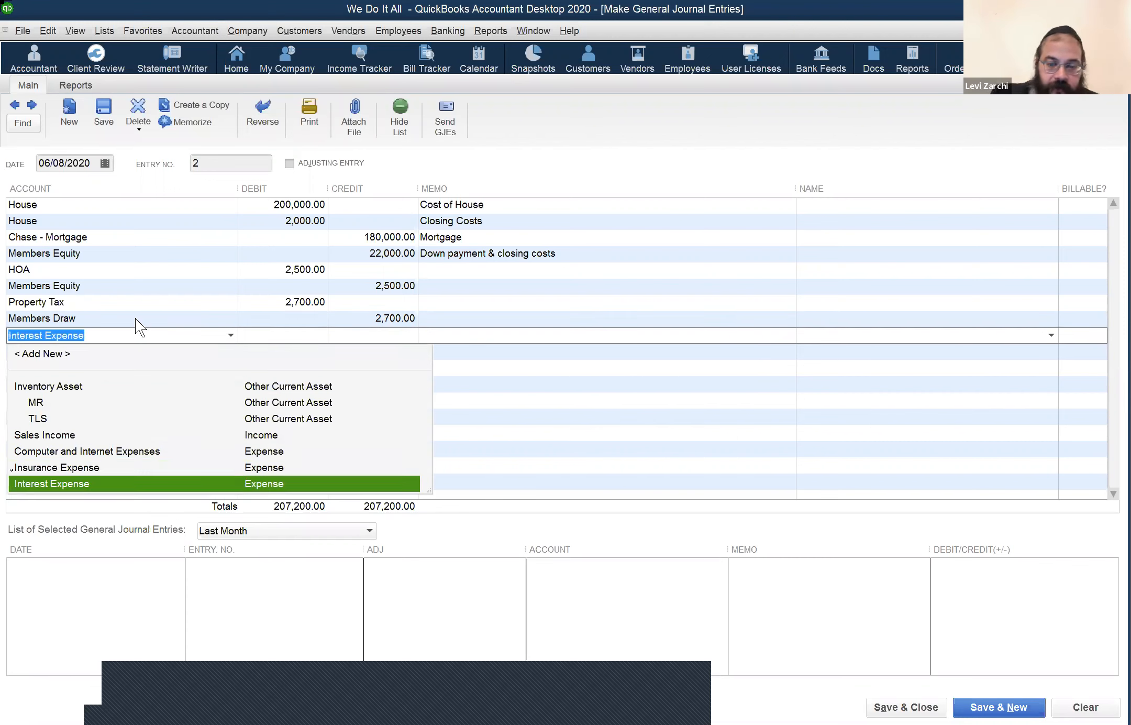
pyautogui.press('Tab')
pyautogui.write('500')
pyautogui.click(85, 351)
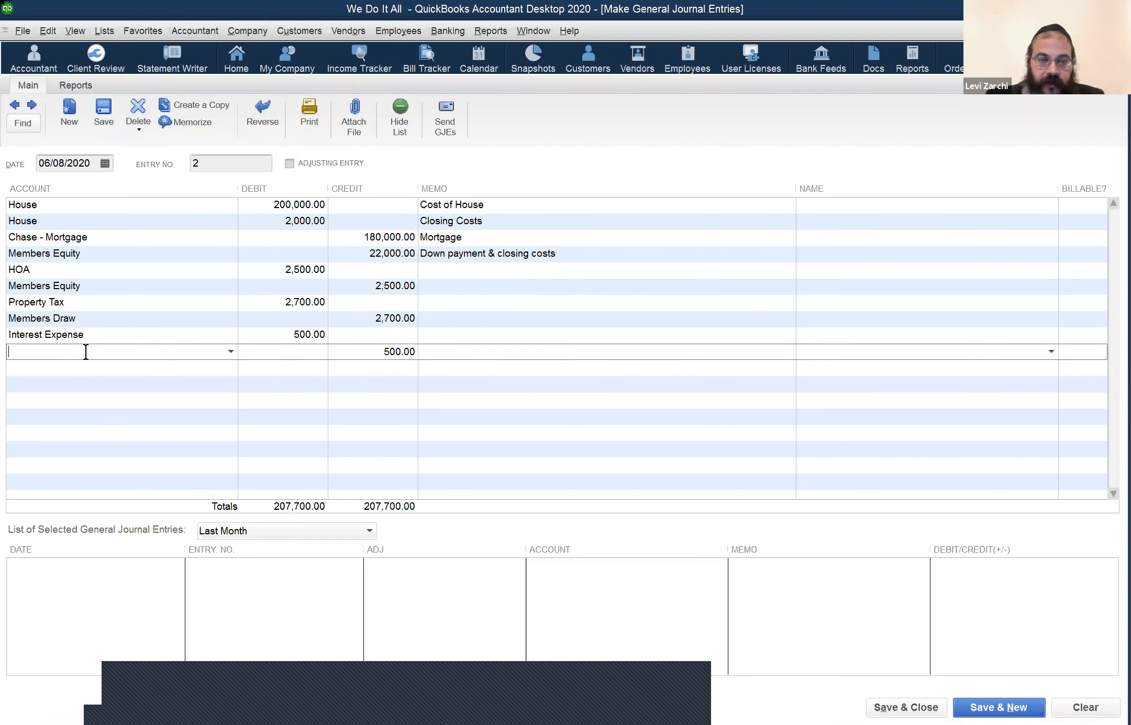
# Step: Choose Members Equity as the account for the 500 credit line
pyautogui.write('Members Draw')
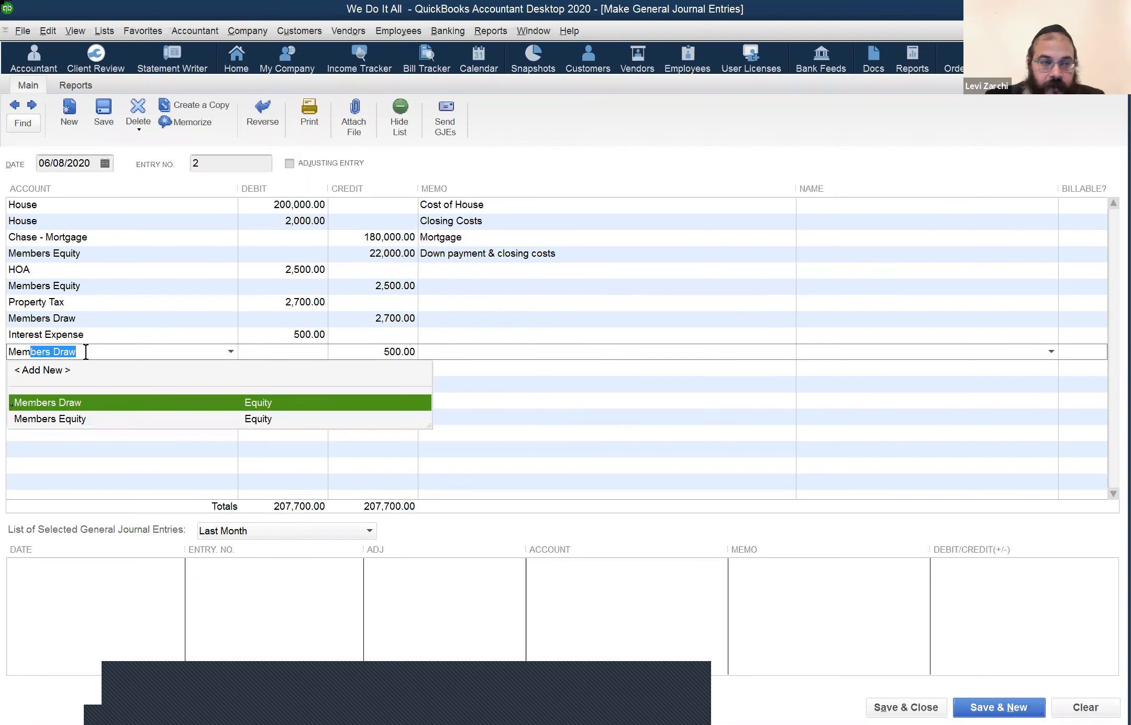
pyautogui.press('Down')
pyautogui.press('Tab')
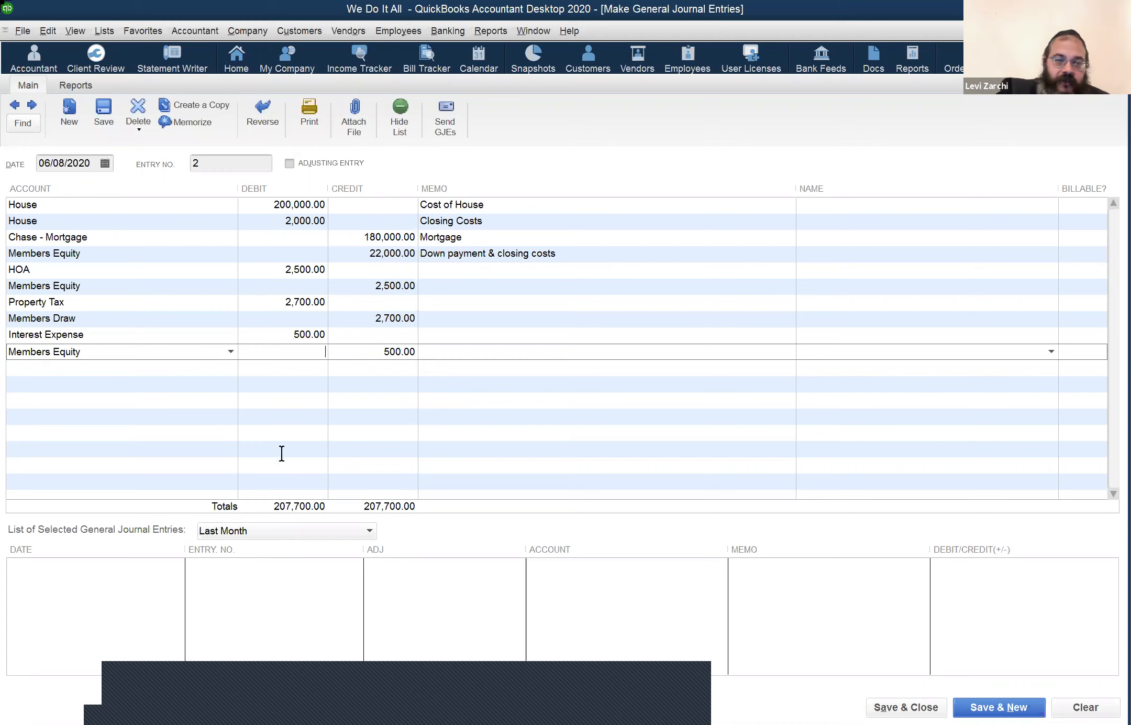
pyautogui.doubleClick(293, 205)
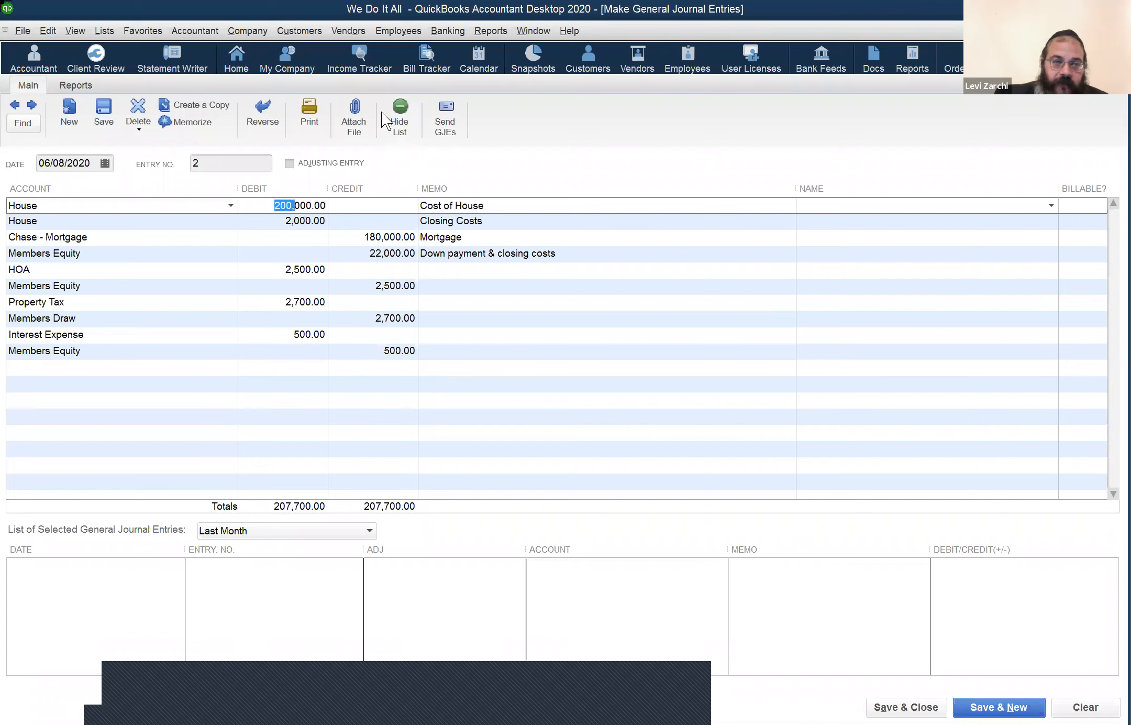
pyautogui.press('Down')
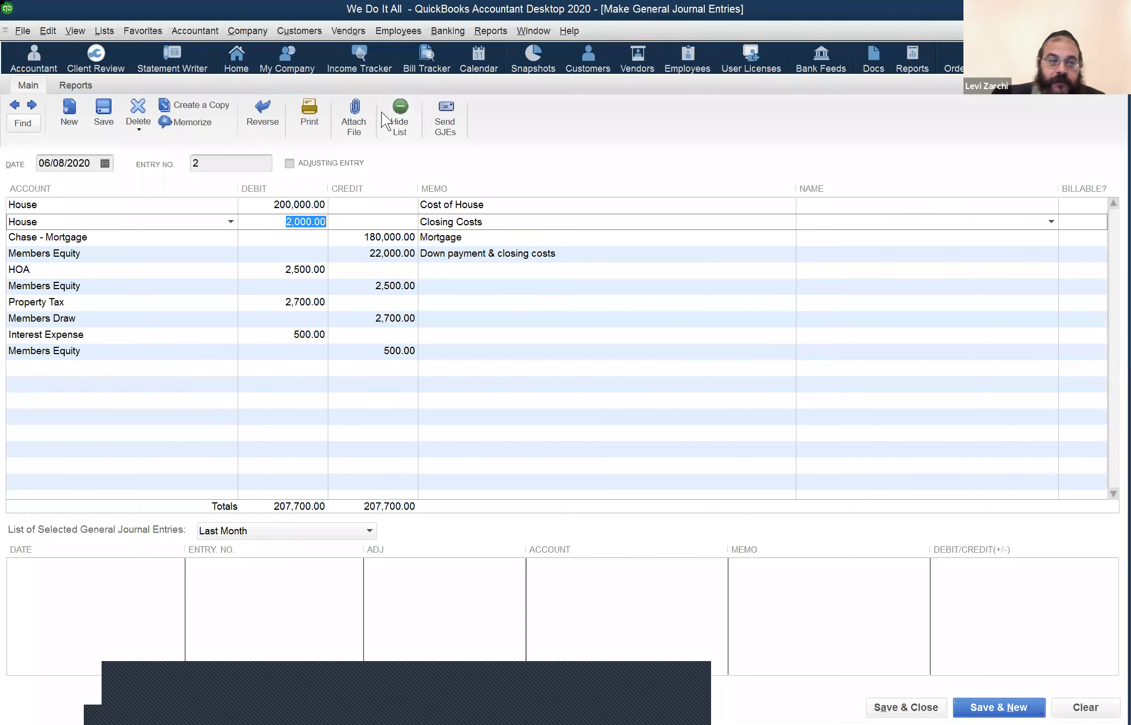
pyautogui.press('Down')
pyautogui.press('Down')
pyautogui.press('Down')
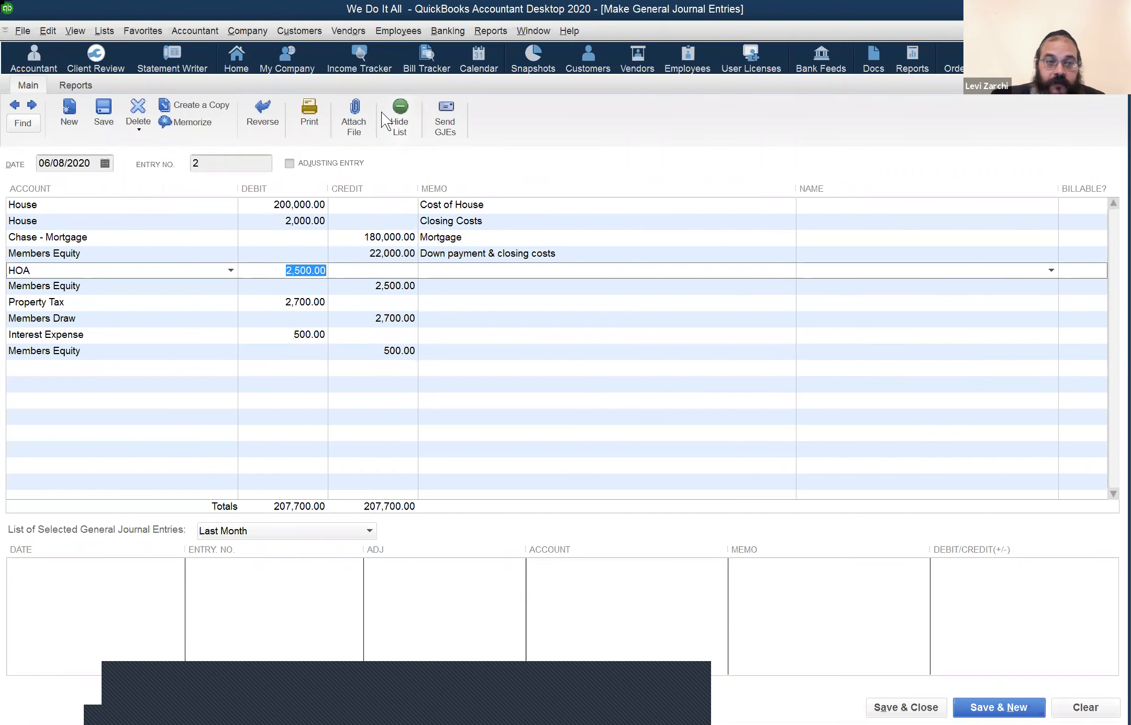
pyautogui.press('Down')
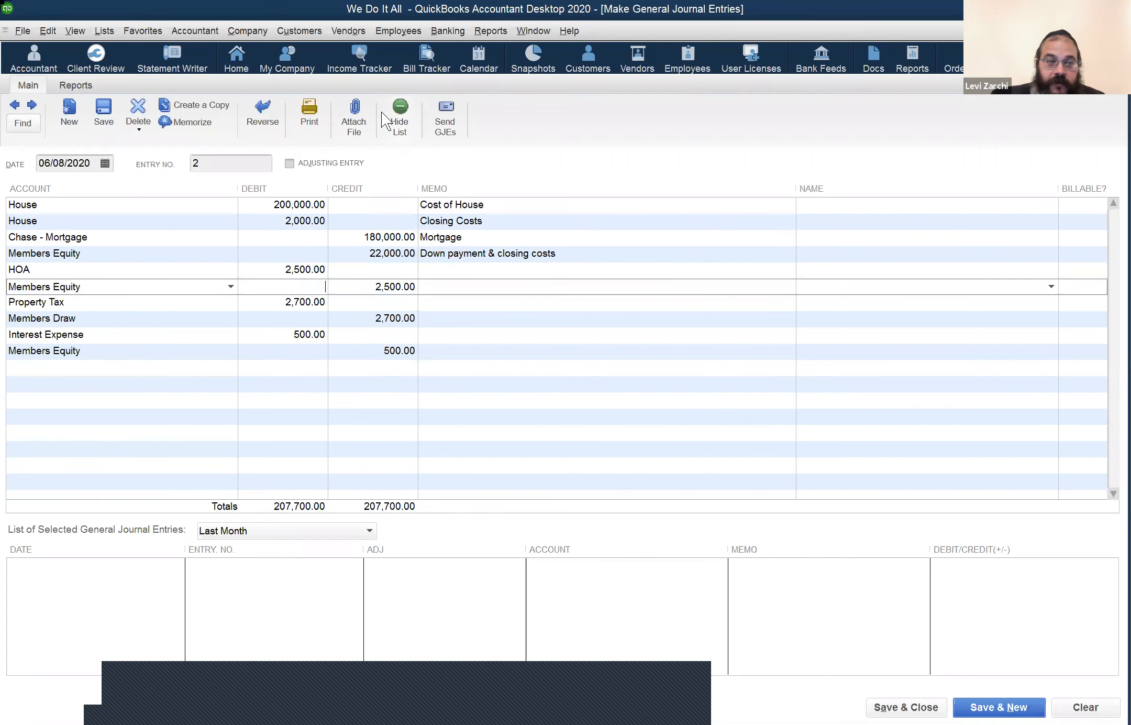
pyautogui.press('Down')
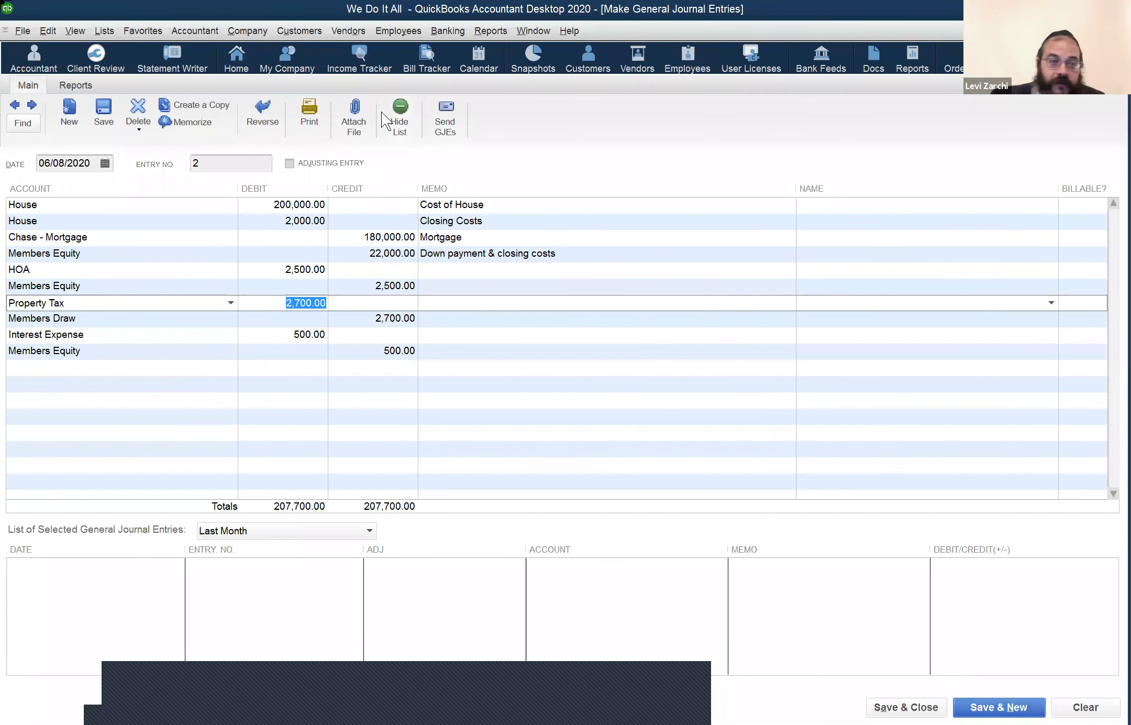
pyautogui.press('Down')
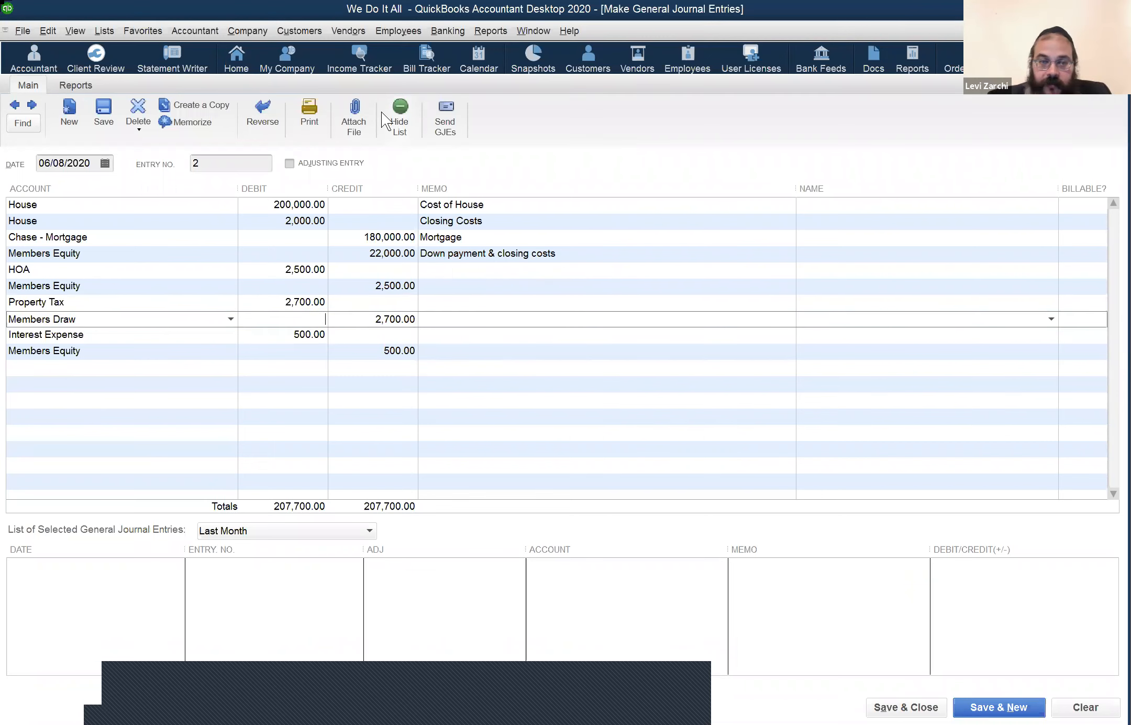
pyautogui.press('Down')
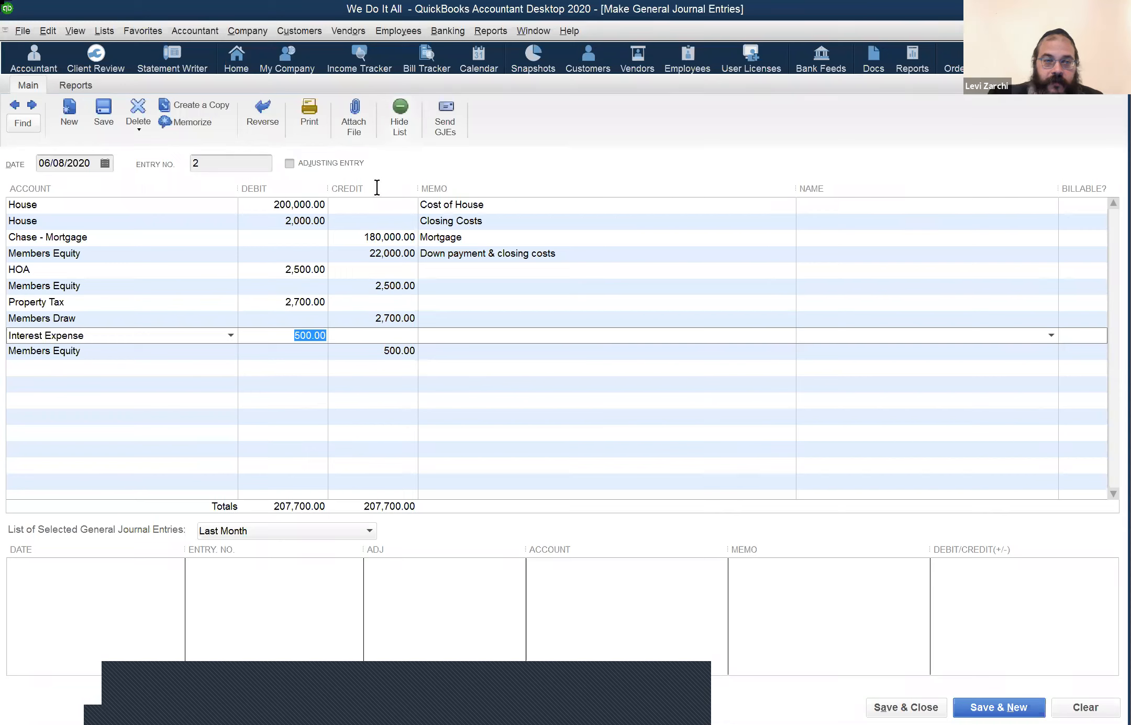
pyautogui.click(375, 232)
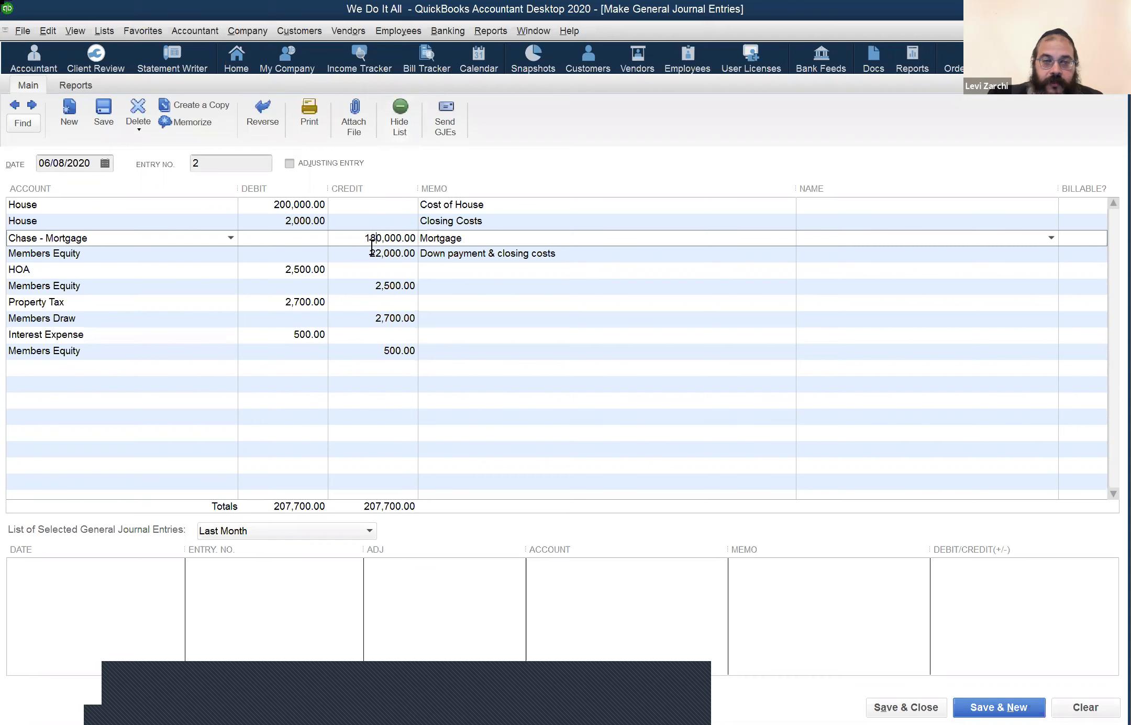
pyautogui.click(372, 247)
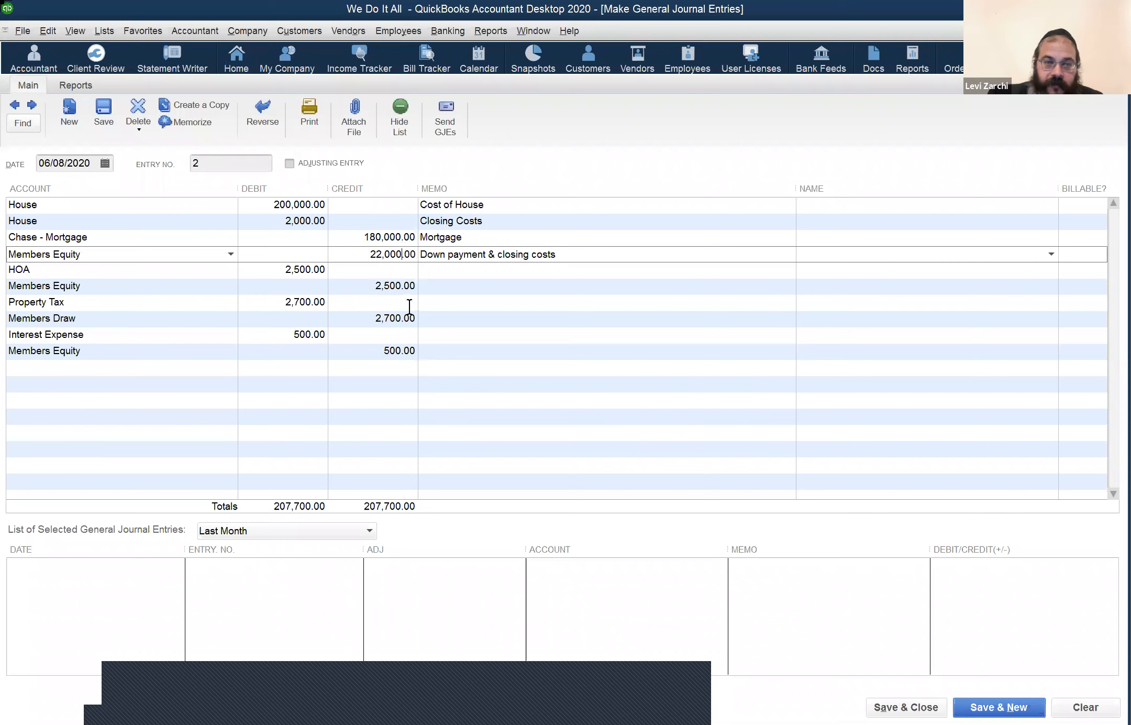
pyautogui.press('Down')
pyautogui.press('Down')
pyautogui.press('Down')
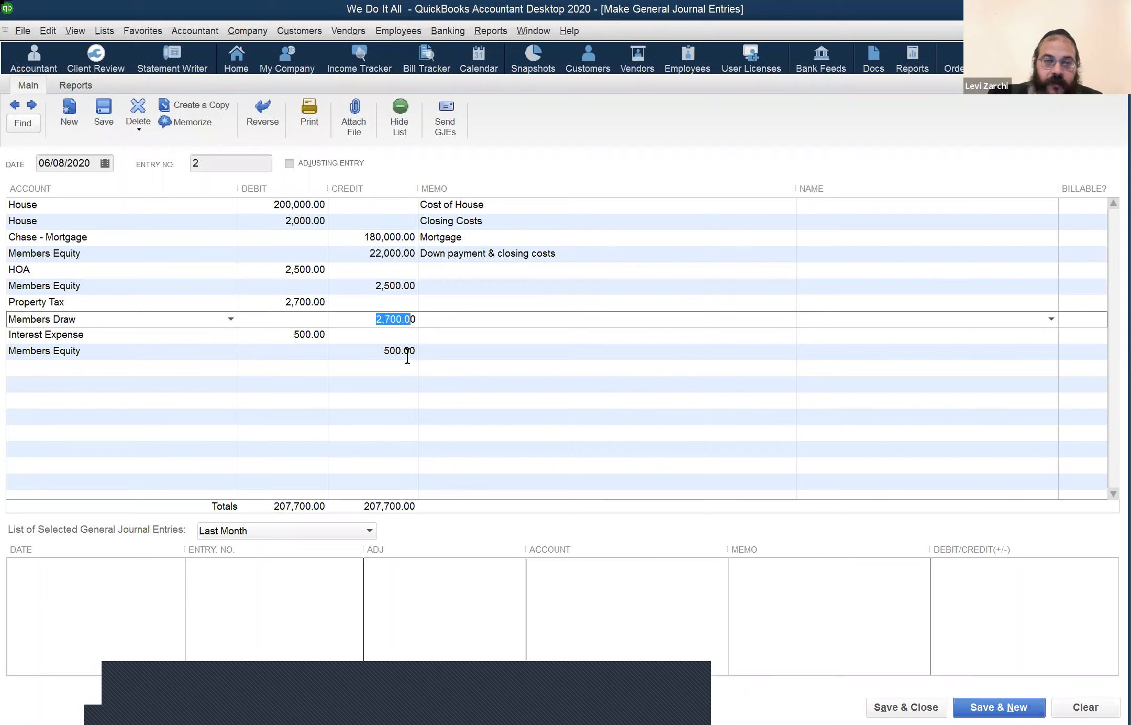
pyautogui.press('Down')
pyautogui.press('Down')
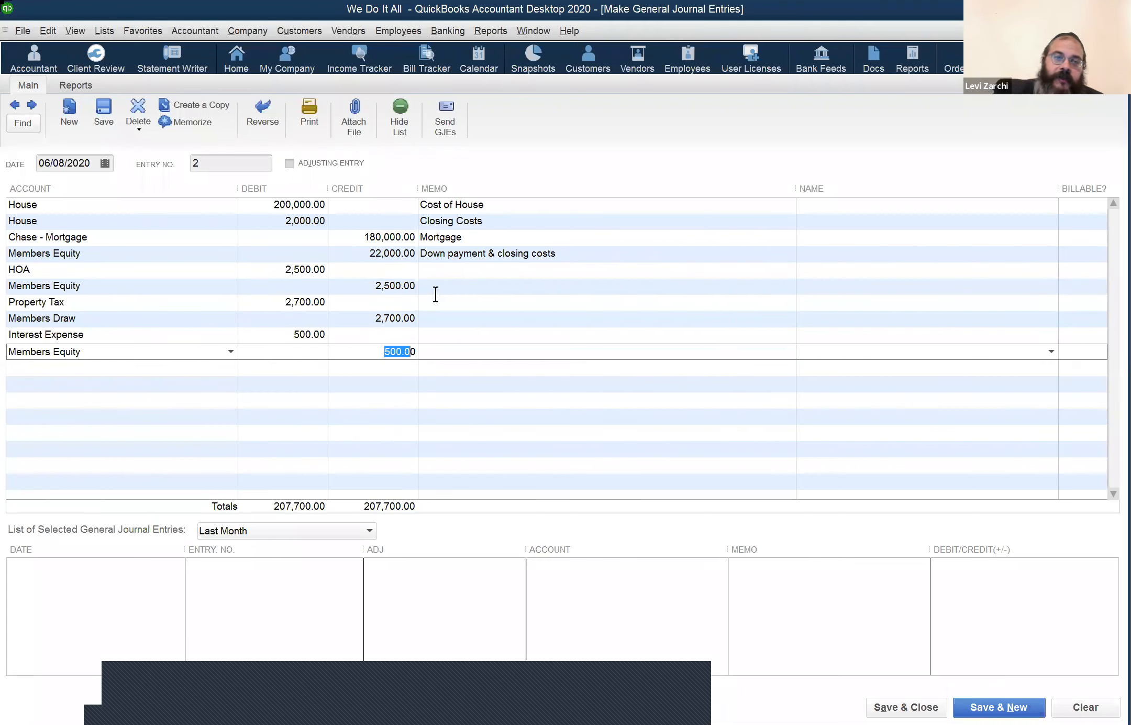
pyautogui.click(397, 237)
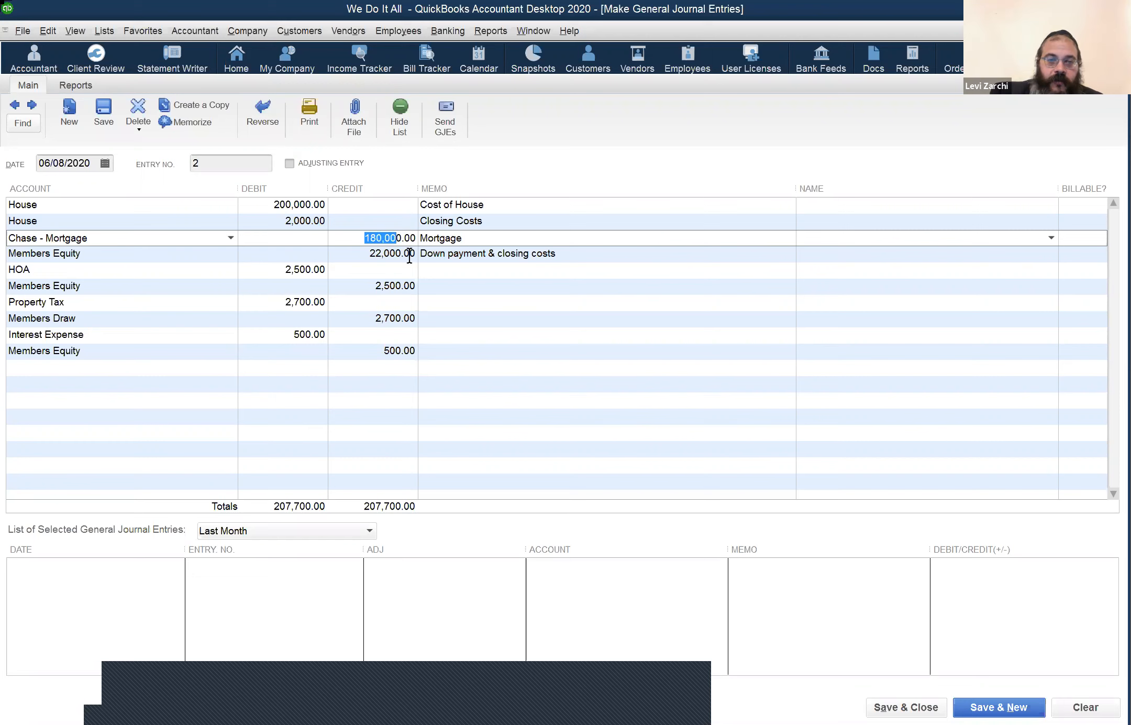
pyautogui.press('Down')
pyautogui.press('Down')
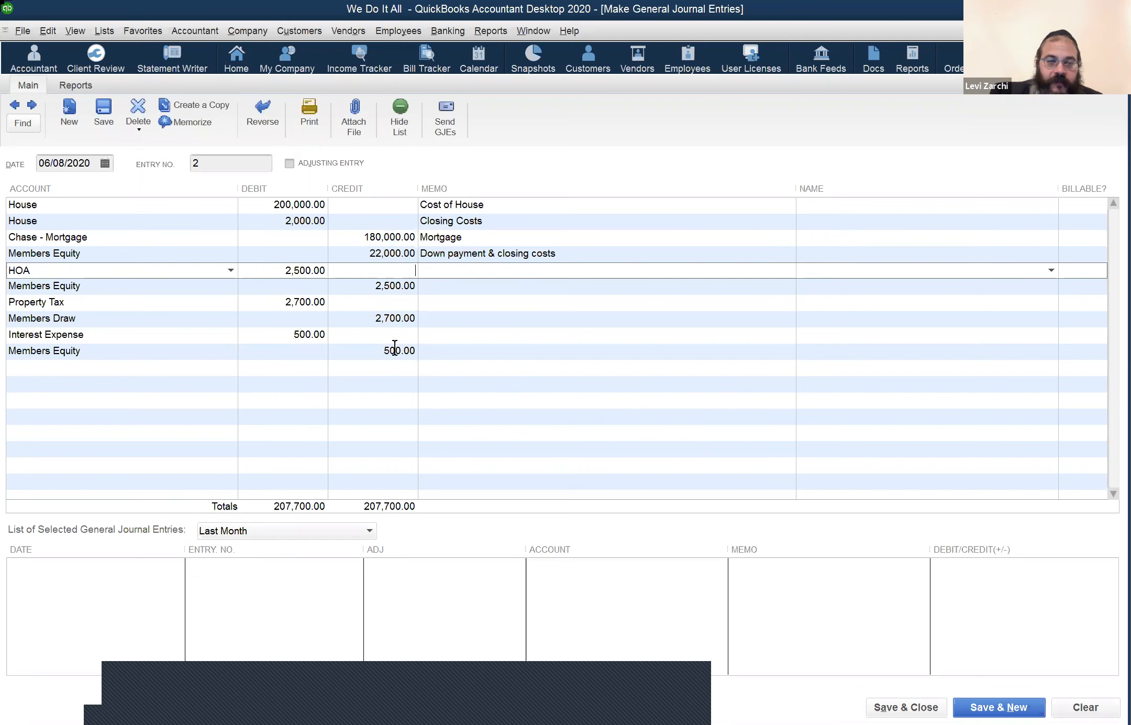
pyautogui.click(394, 350)
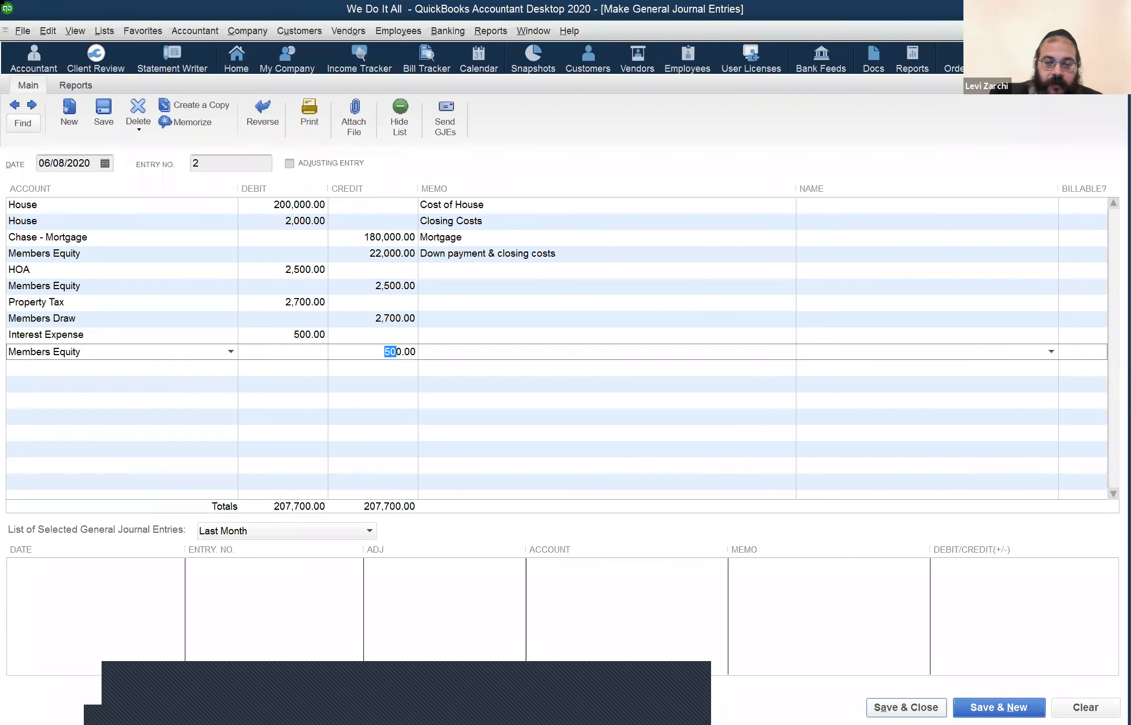
# Step: Record the journal entry, accepting the fixed-asset and retained-earnings warnings
pyautogui.press('Return')
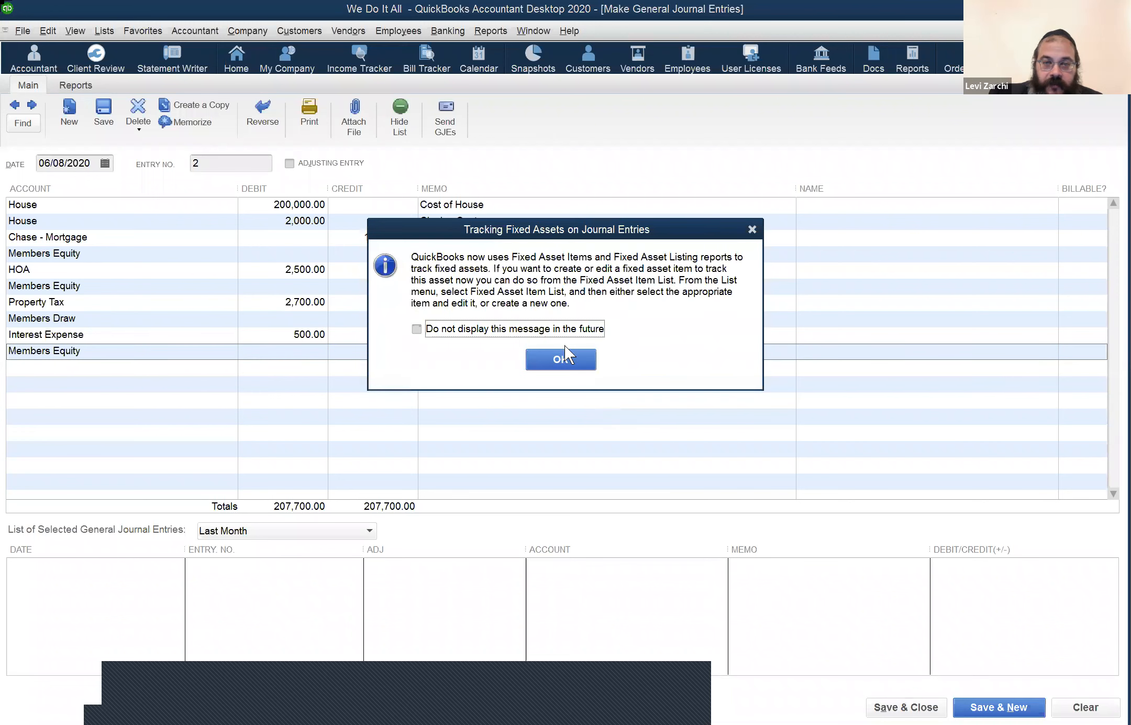
pyautogui.click(570, 359)
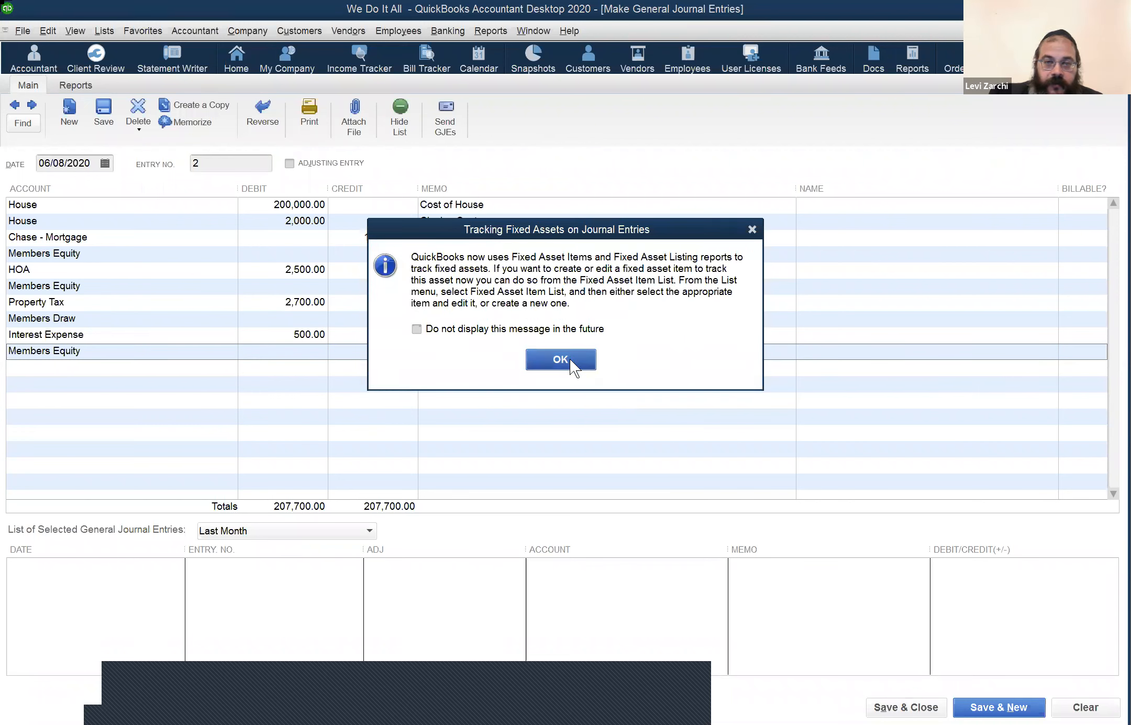
pyautogui.click(588, 352)
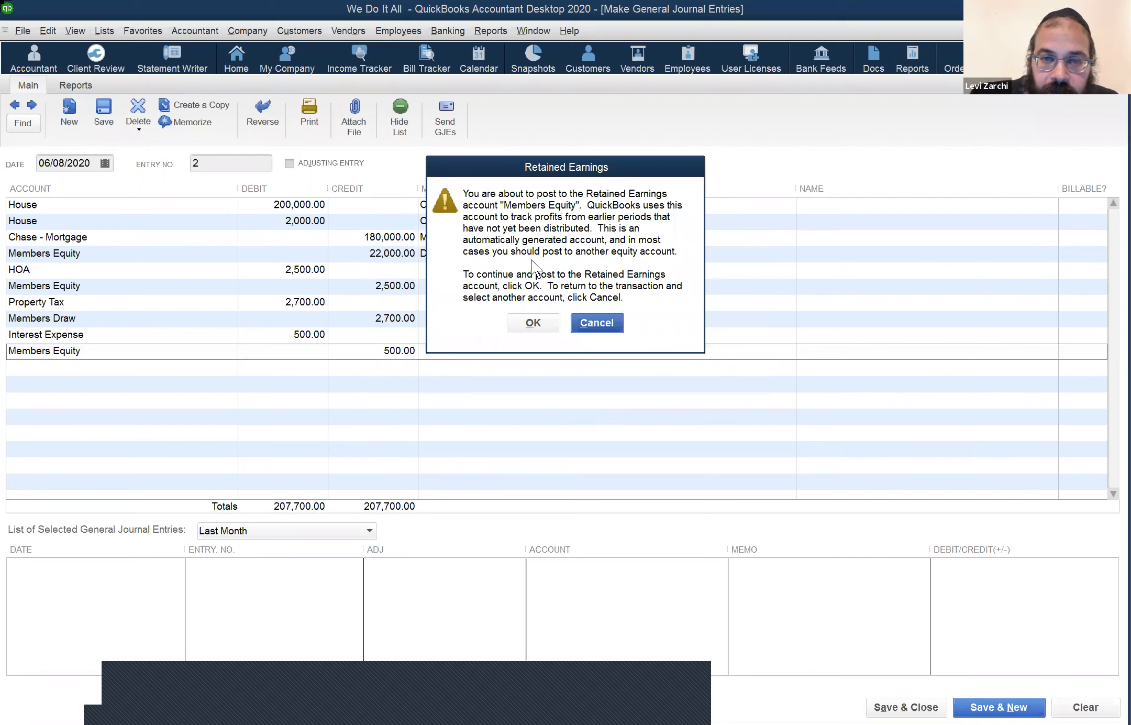
pyautogui.click(534, 323)
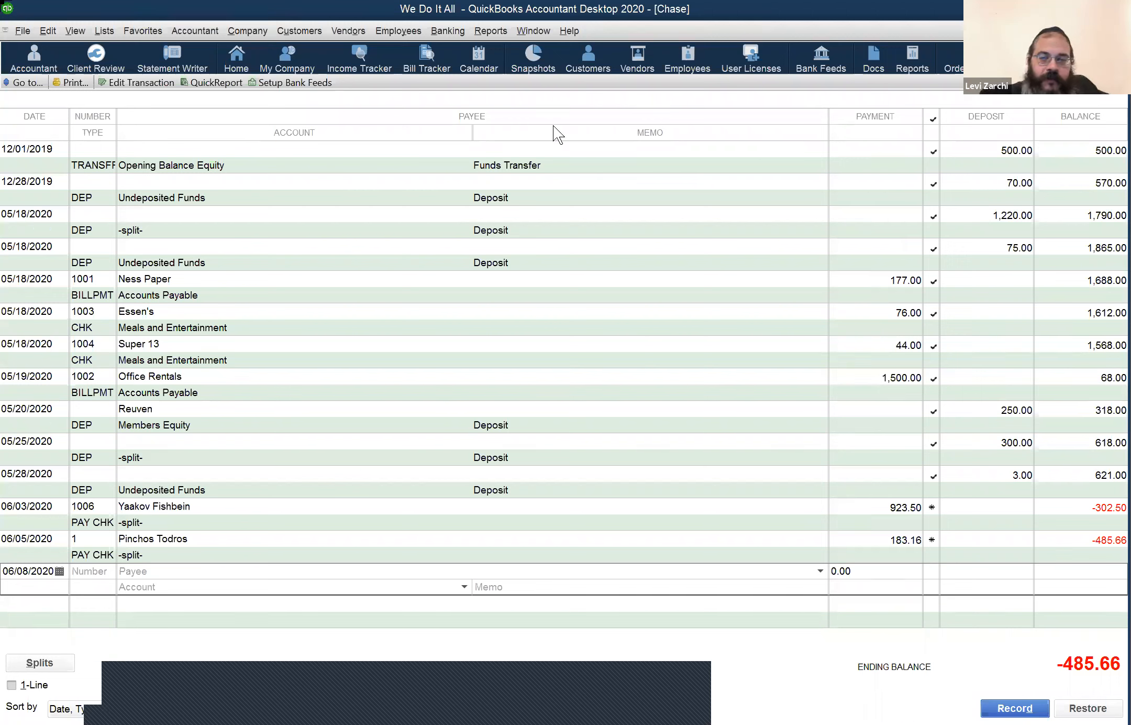
# Step: Open the Balance Sheet Standard report as of June 8, 2020
pyautogui.click(539, 32)
pyautogui.moveTo(499, 36)
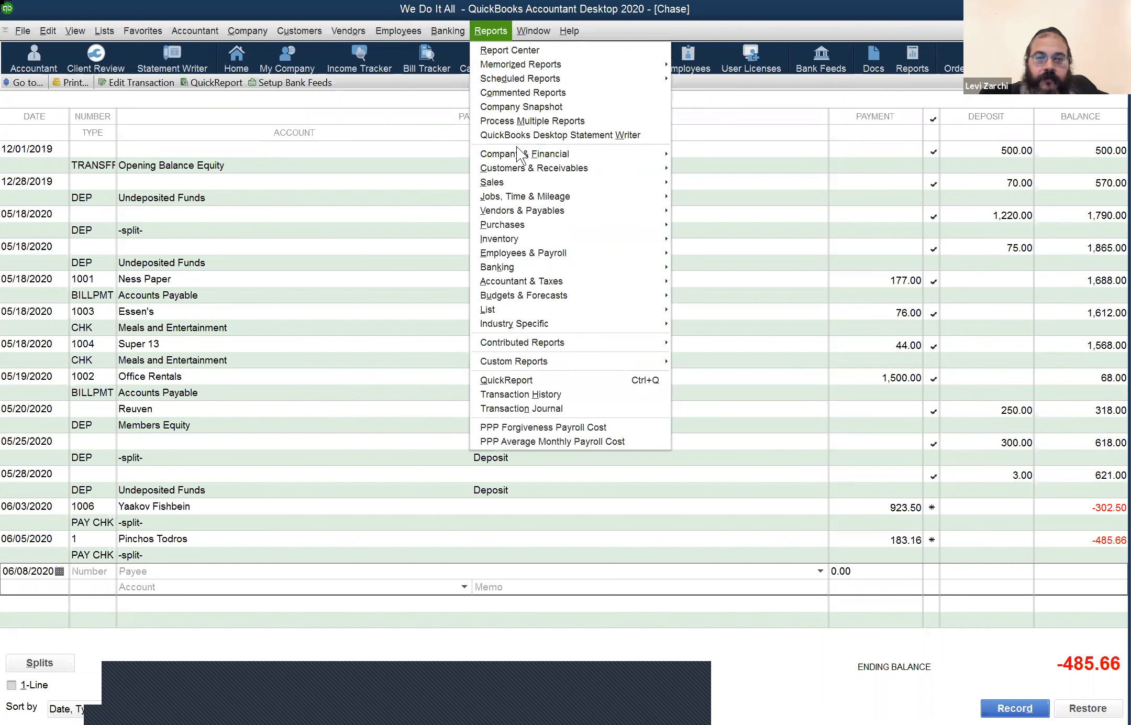
pyautogui.moveTo(514, 151)
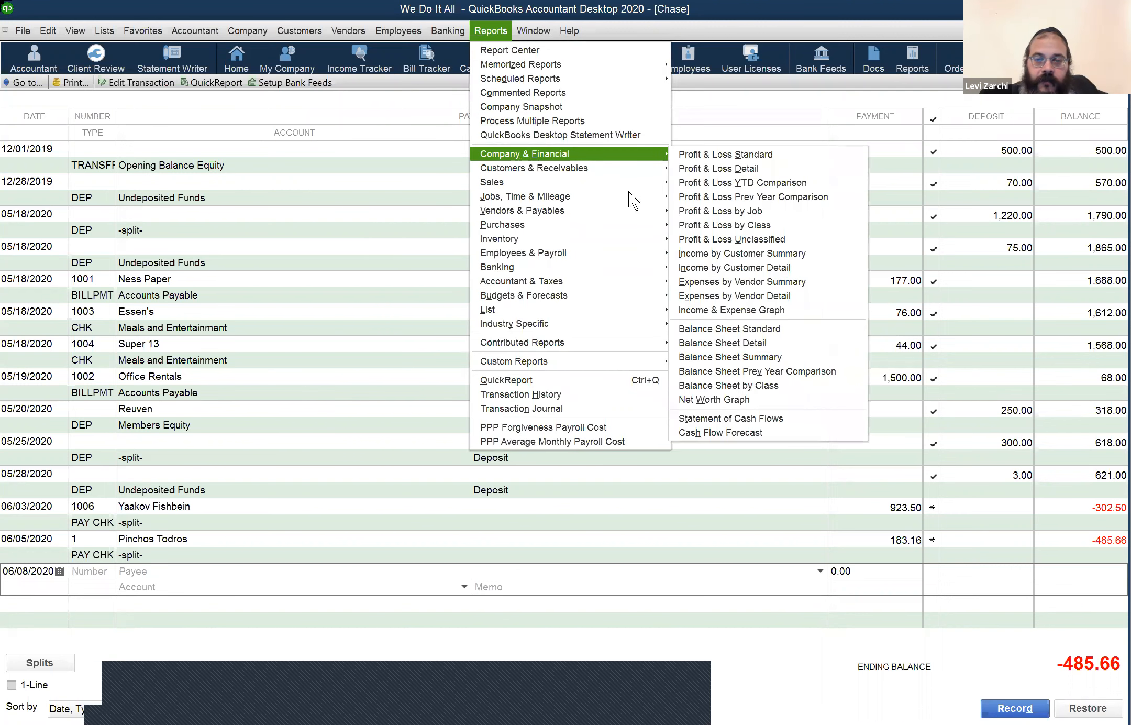
pyautogui.click(762, 333)
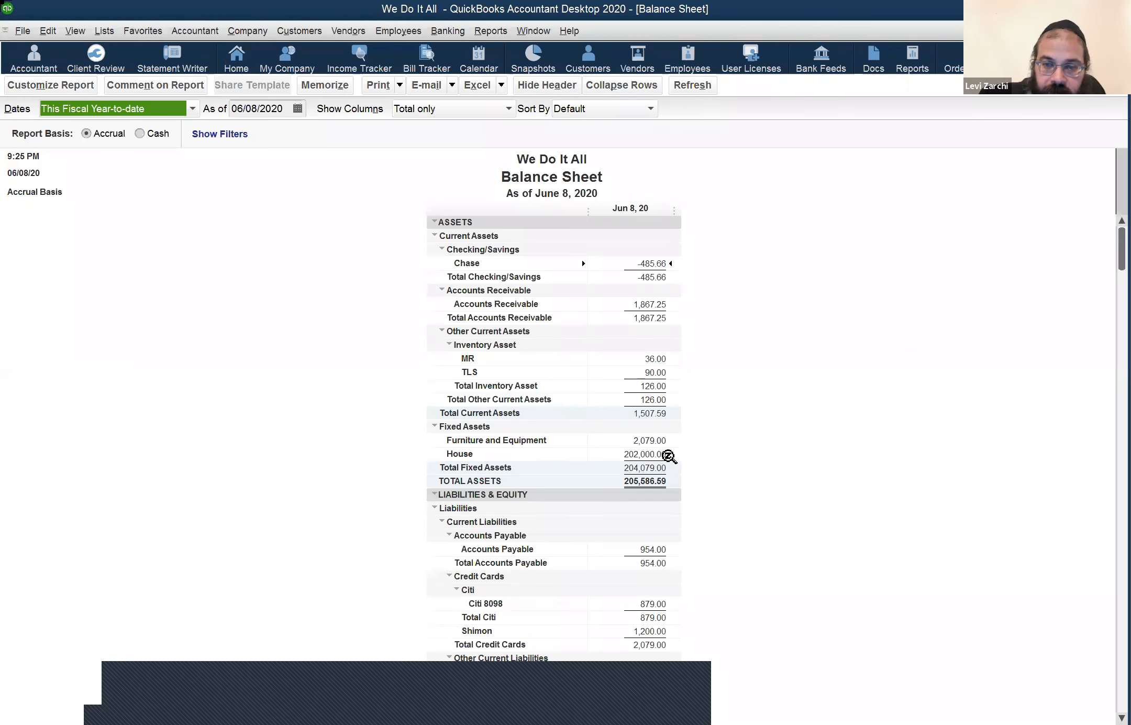
# Step: Review the House and Chase - Mortgage amounts, then drill into Members Draw's transactions
pyautogui.click(724, 482)
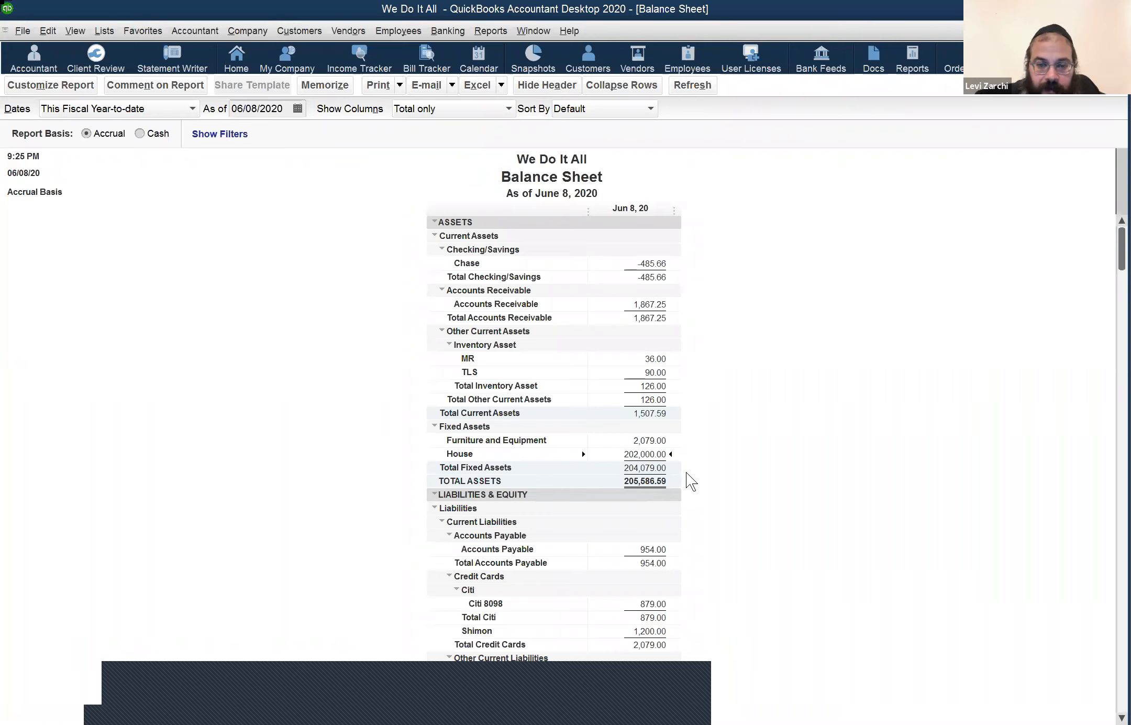
pyautogui.scroll(-1, 686, 471)
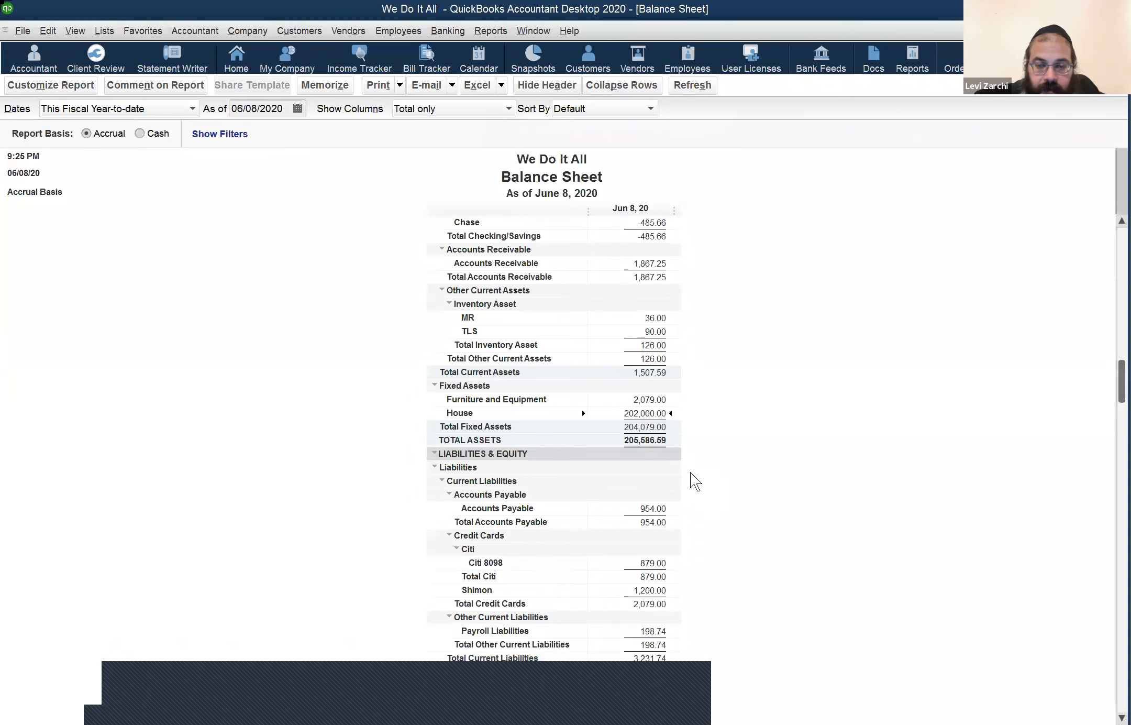
pyautogui.scroll(-3, 665, 587)
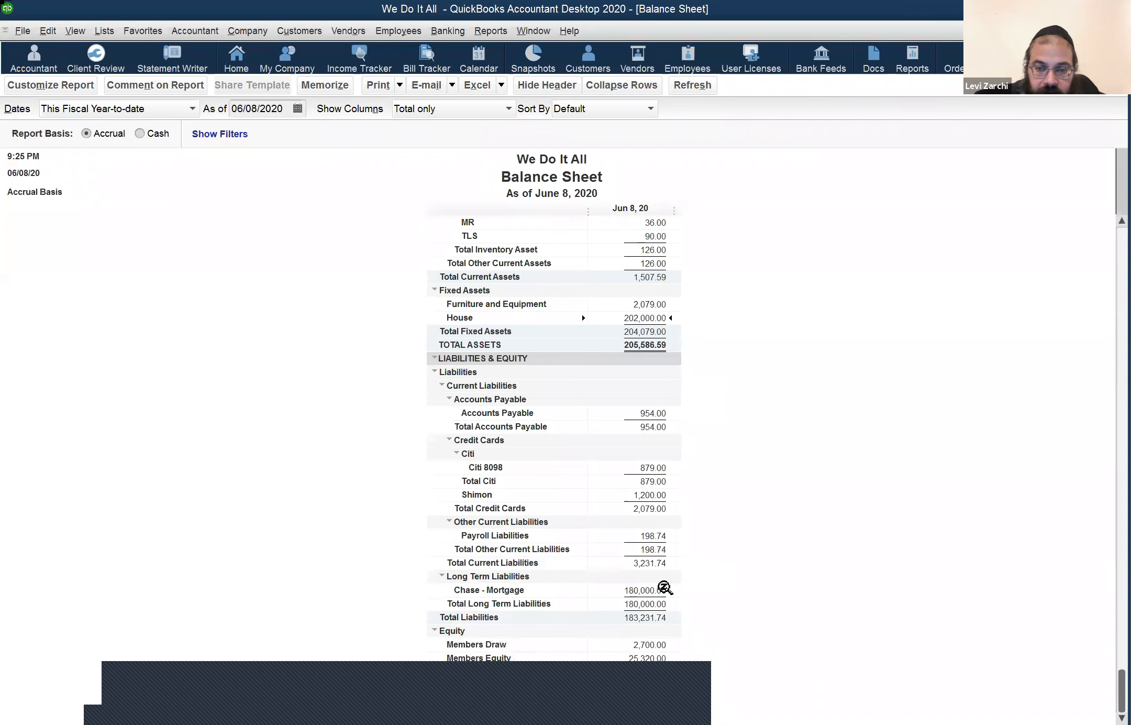
pyautogui.doubleClick(658, 587)
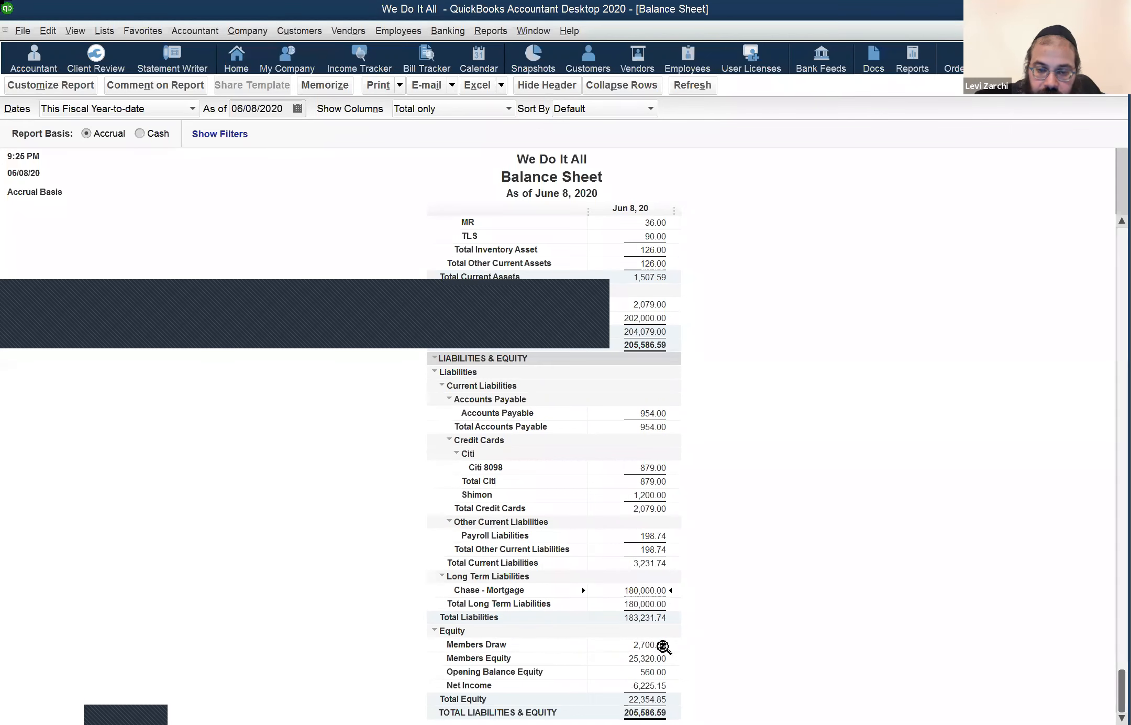
pyautogui.doubleClick(652, 646)
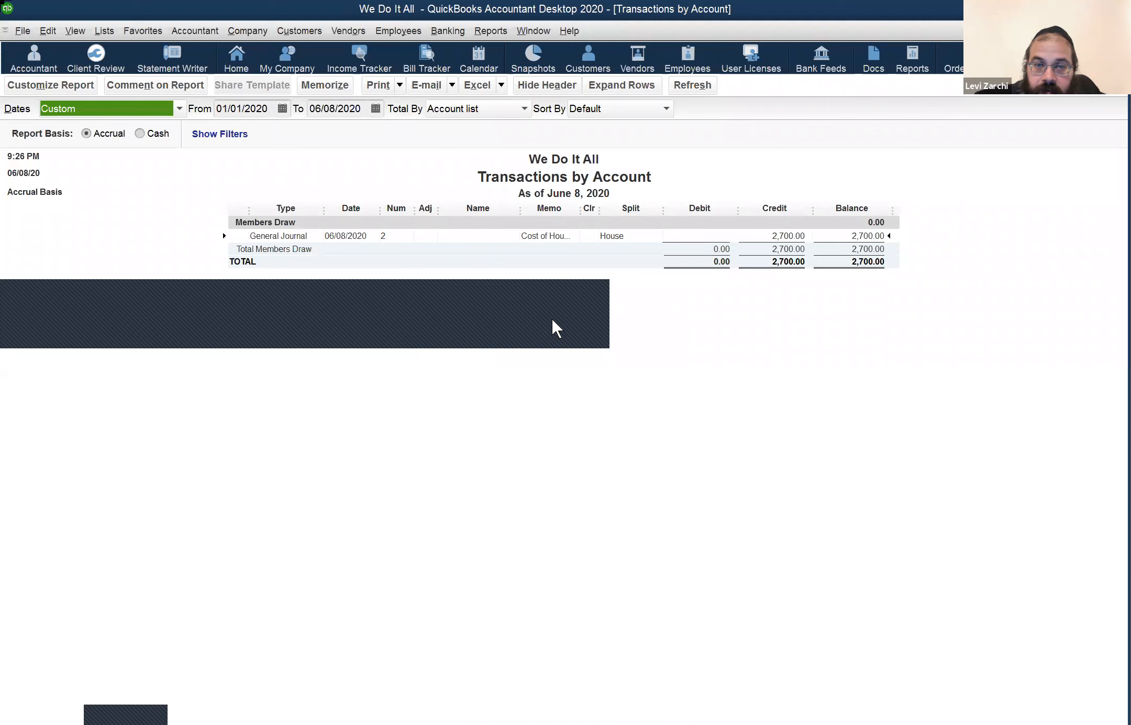
# Step: Reopen journal entry 2 and move its 2,700 credit from Members Draw to Members Equity
pyautogui.doubleClick(544, 236)
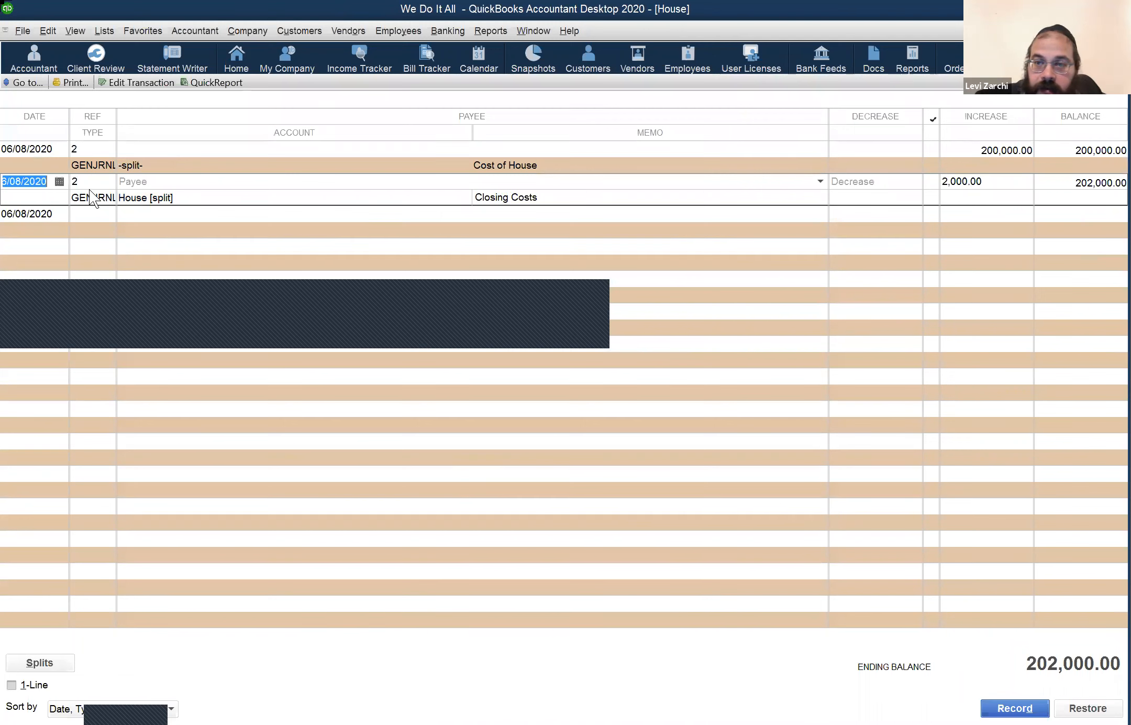
pyautogui.click(354, 154)
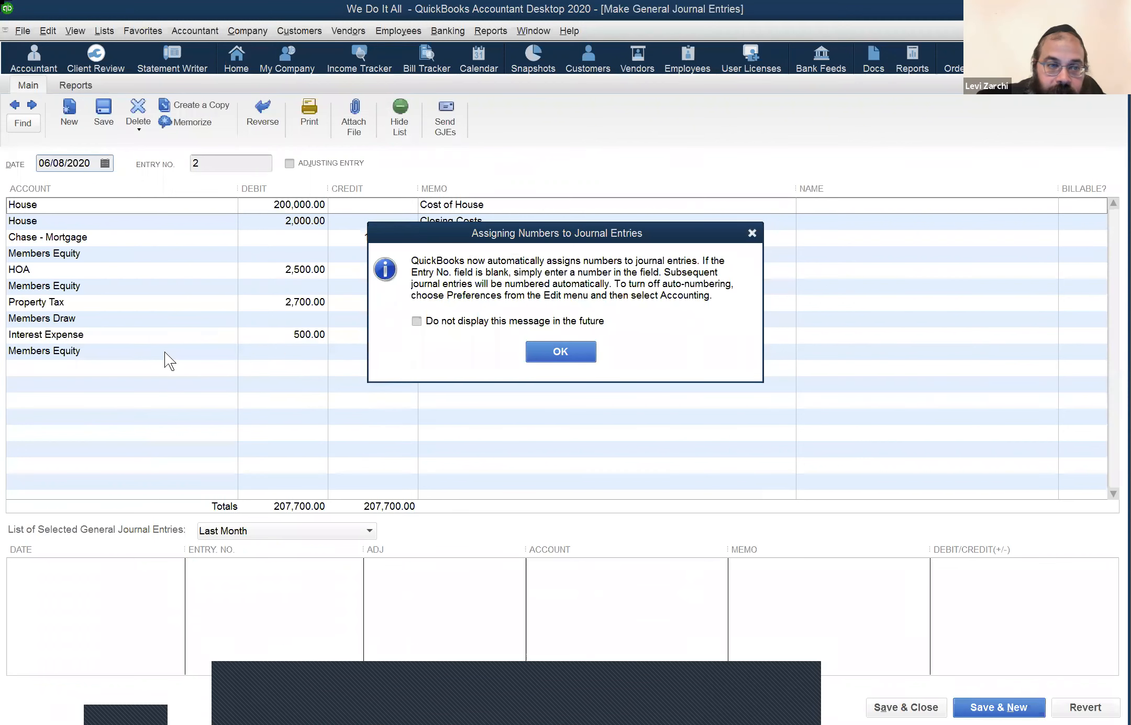
pyautogui.press('Return')
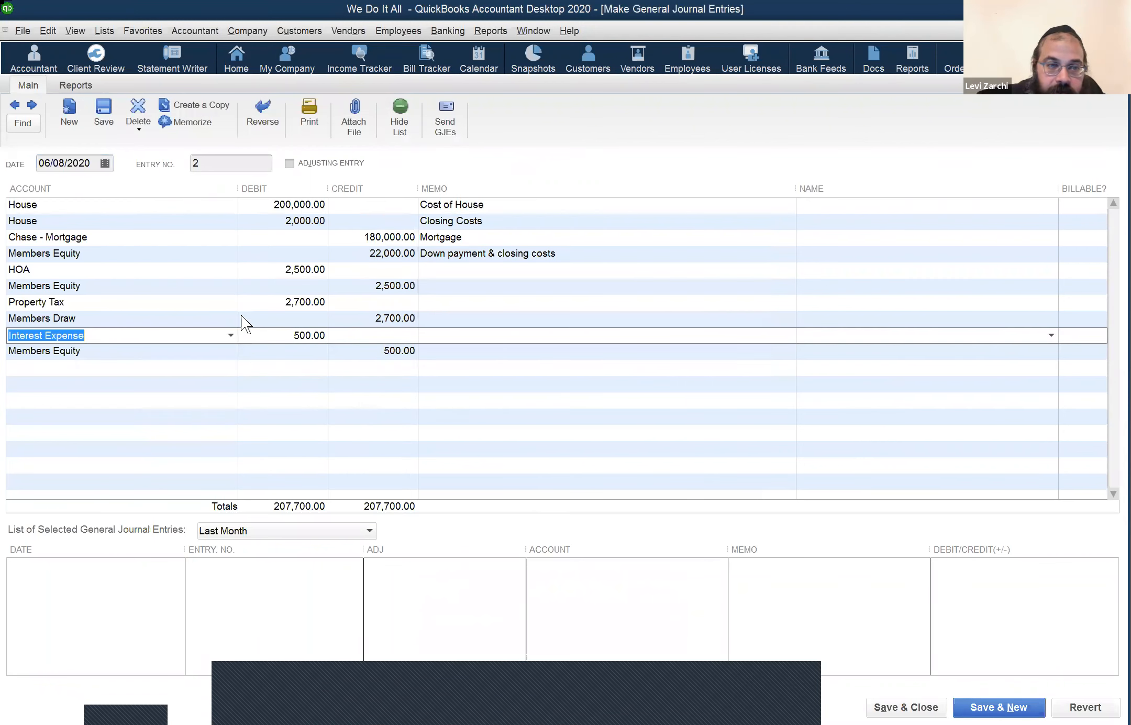
pyautogui.click(241, 315)
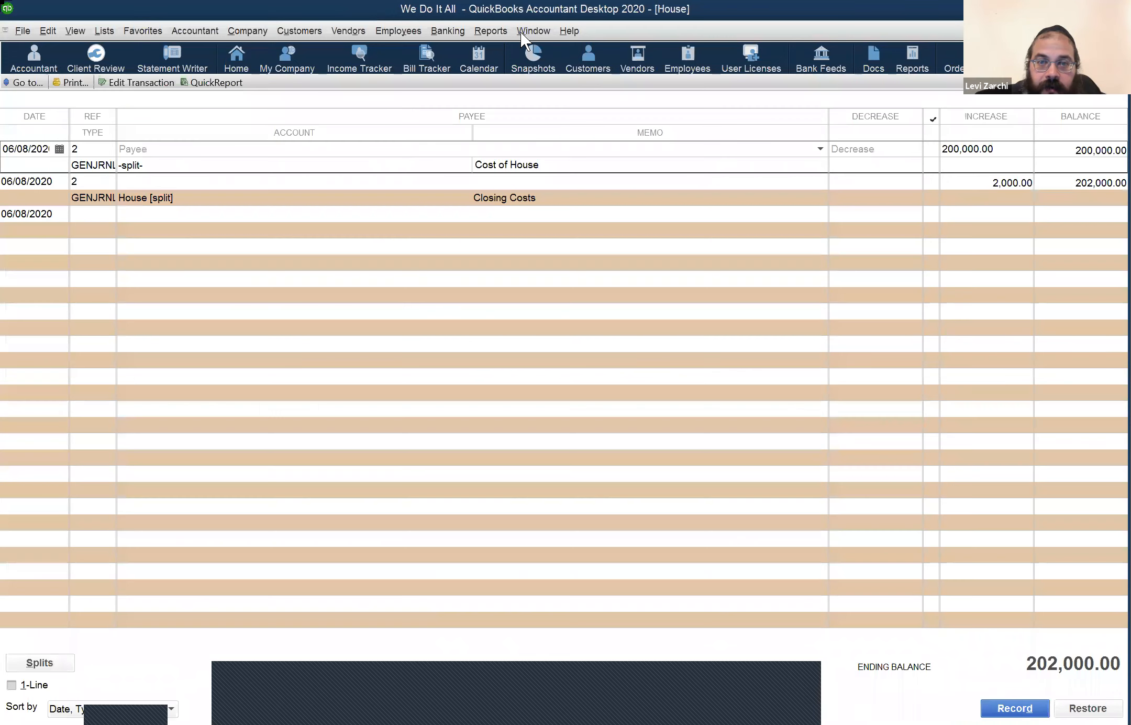
pyautogui.click(532, 31)
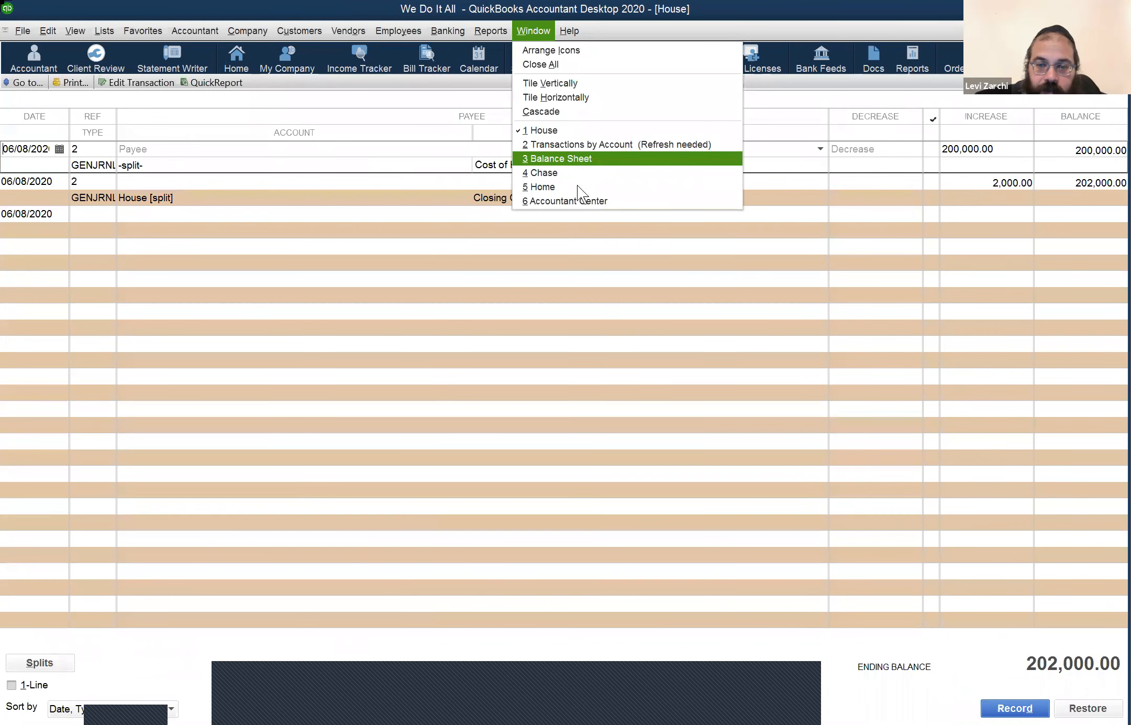
# Step: Drill into Members Equity on the Balance Sheet to verify its 28,020.00 balance, then return
pyautogui.press('Return')
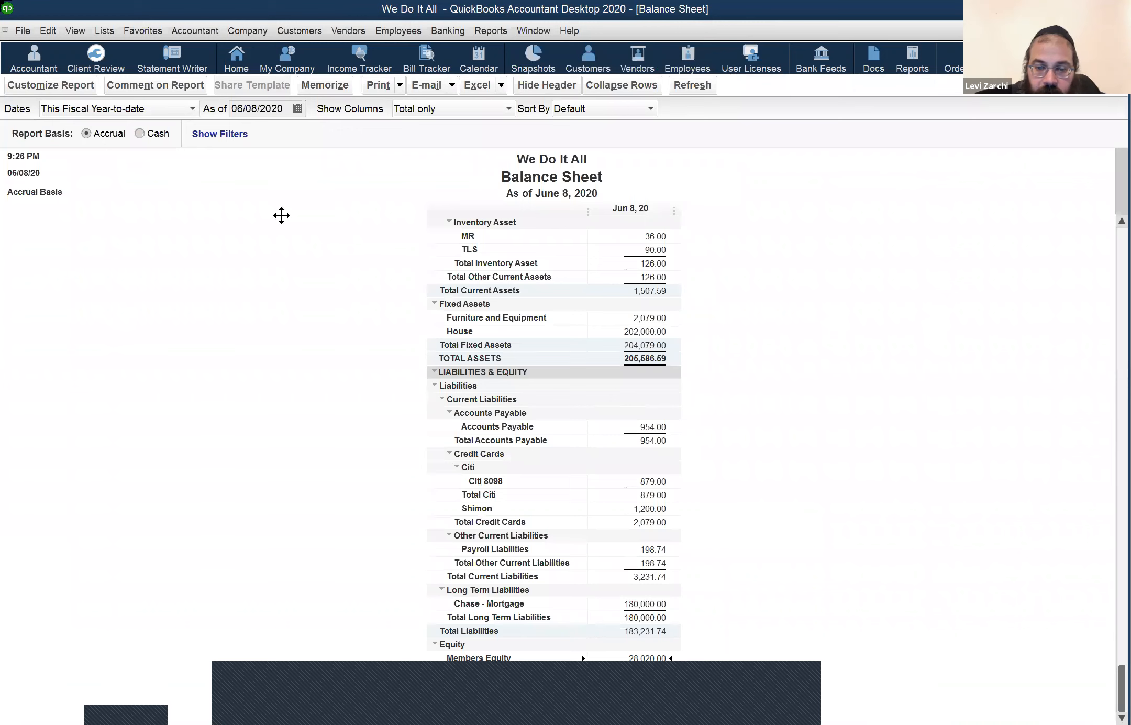
pyautogui.moveTo(493, 682); pyautogui.dragTo(281, 215)
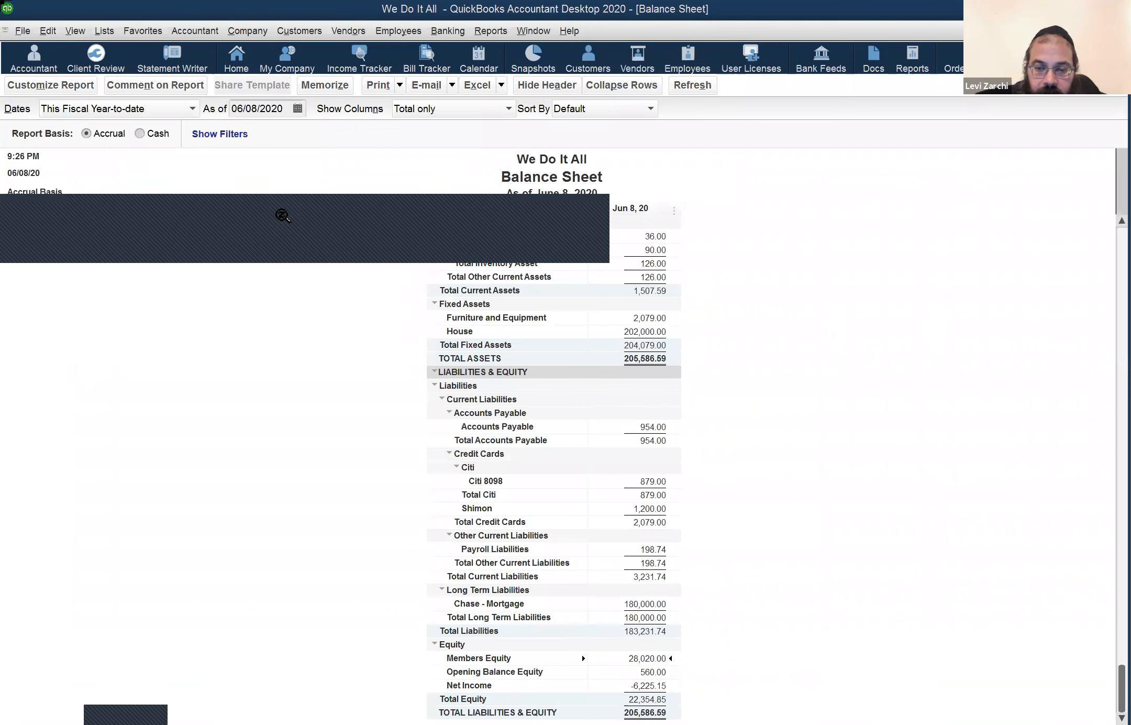
pyautogui.doubleClick(647, 656)
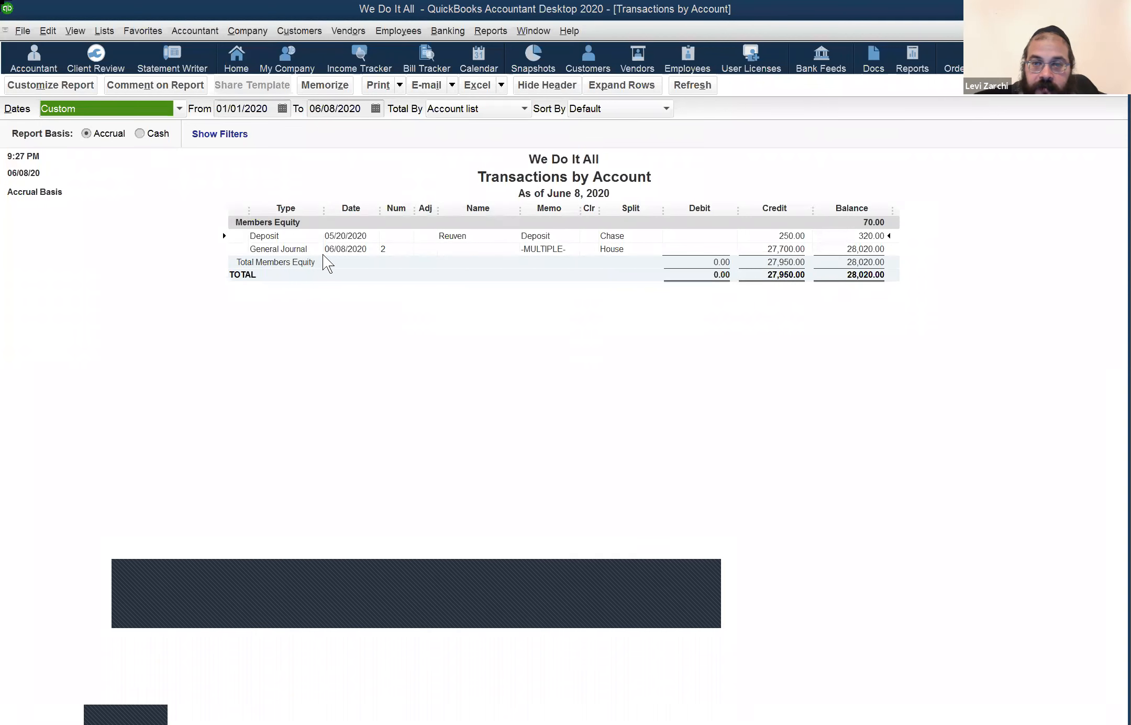
pyautogui.click(322, 253)
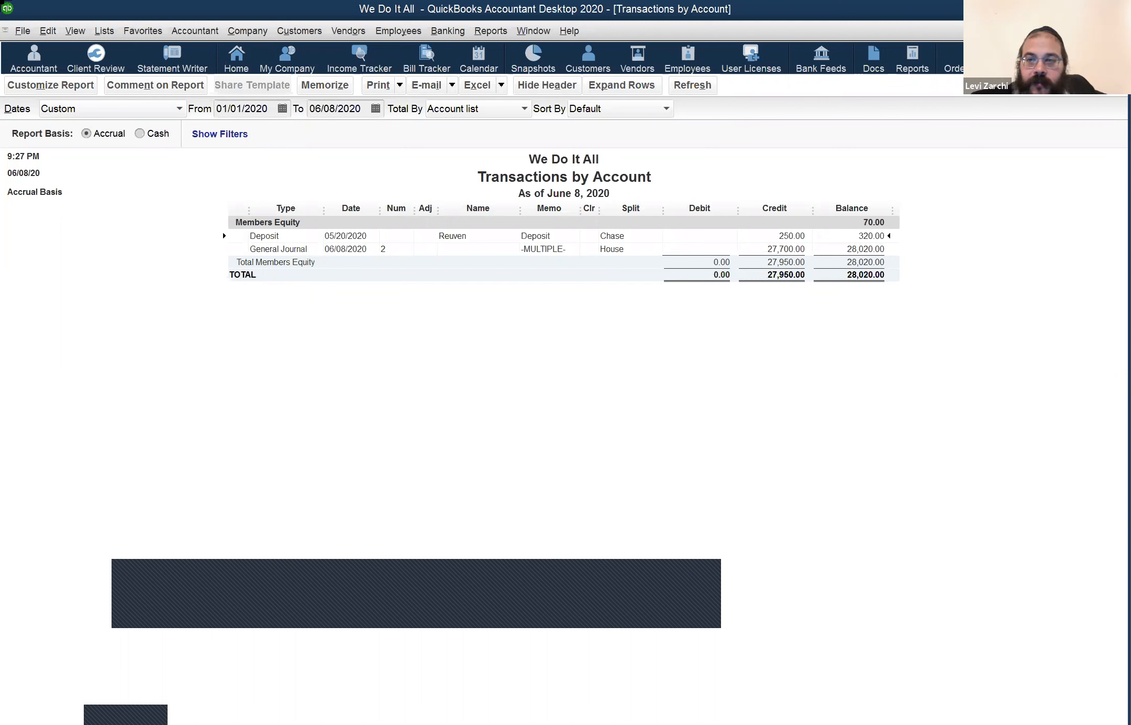
pyautogui.press('Escape')
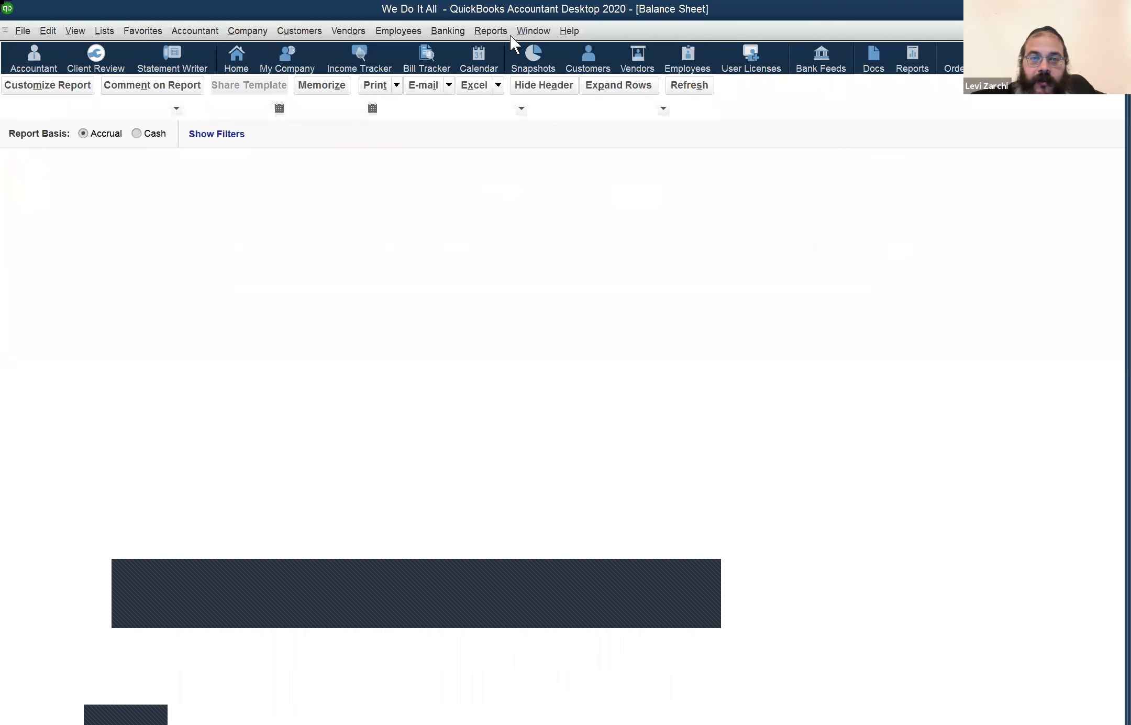
# Step: Open a Profit & Loss Standard report for January 1 to June 8, 2020
pyautogui.click(511, 32)
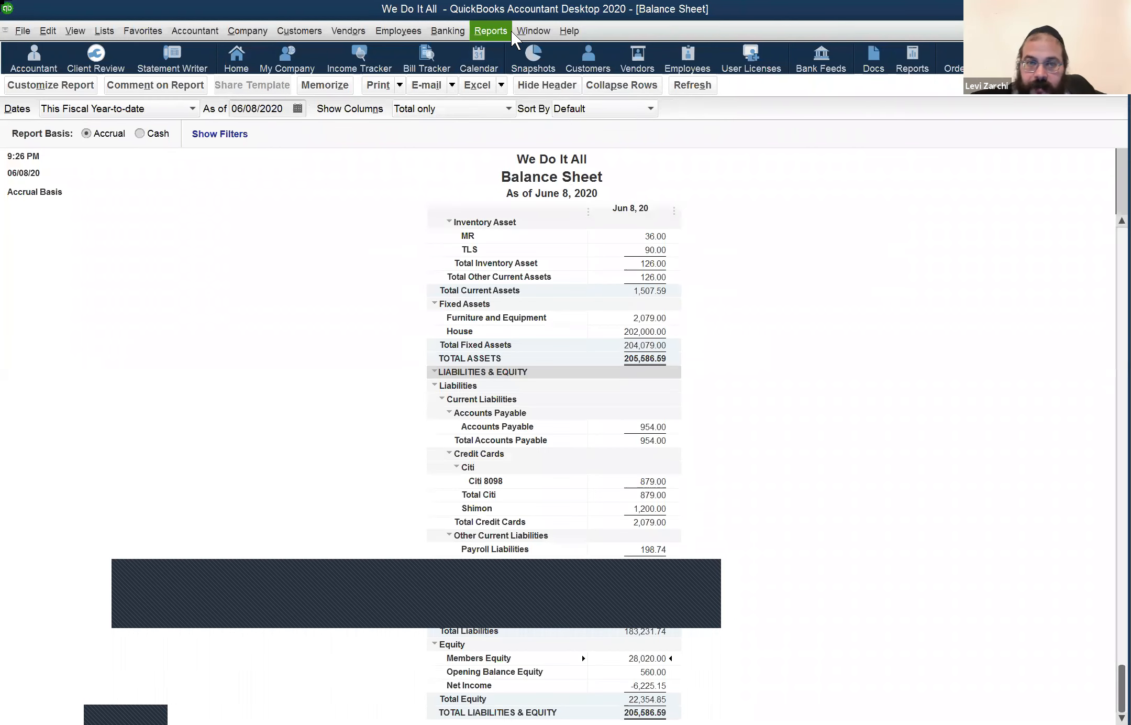
pyautogui.click(451, 32)
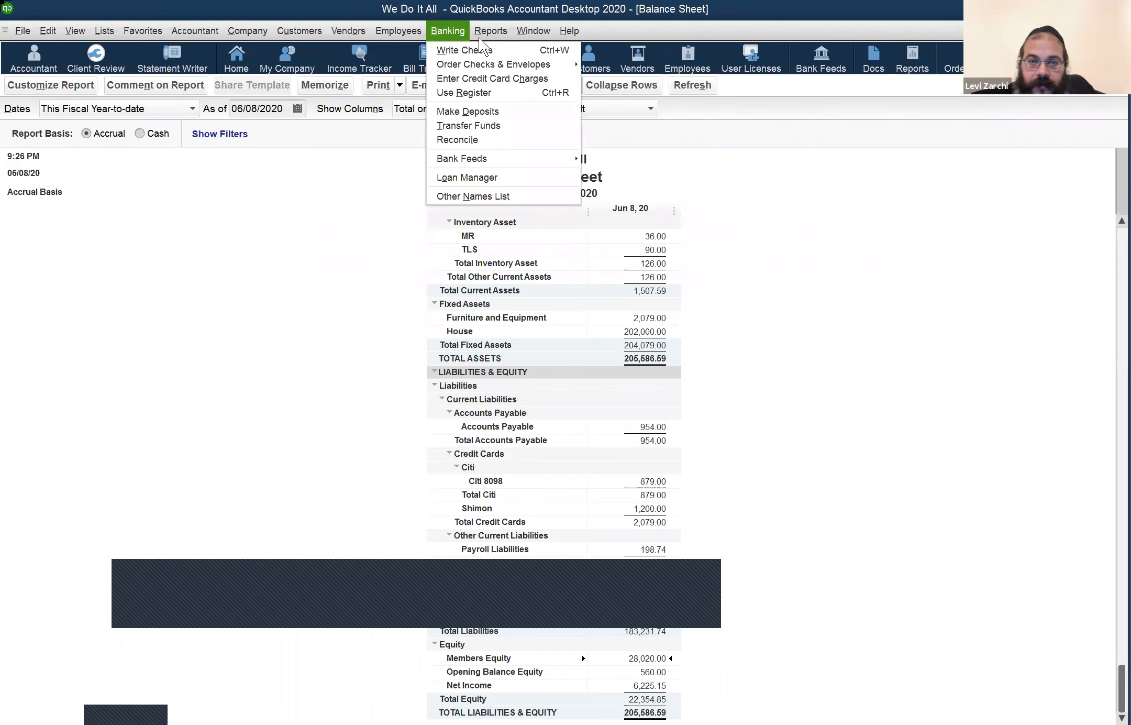
pyautogui.click(479, 37)
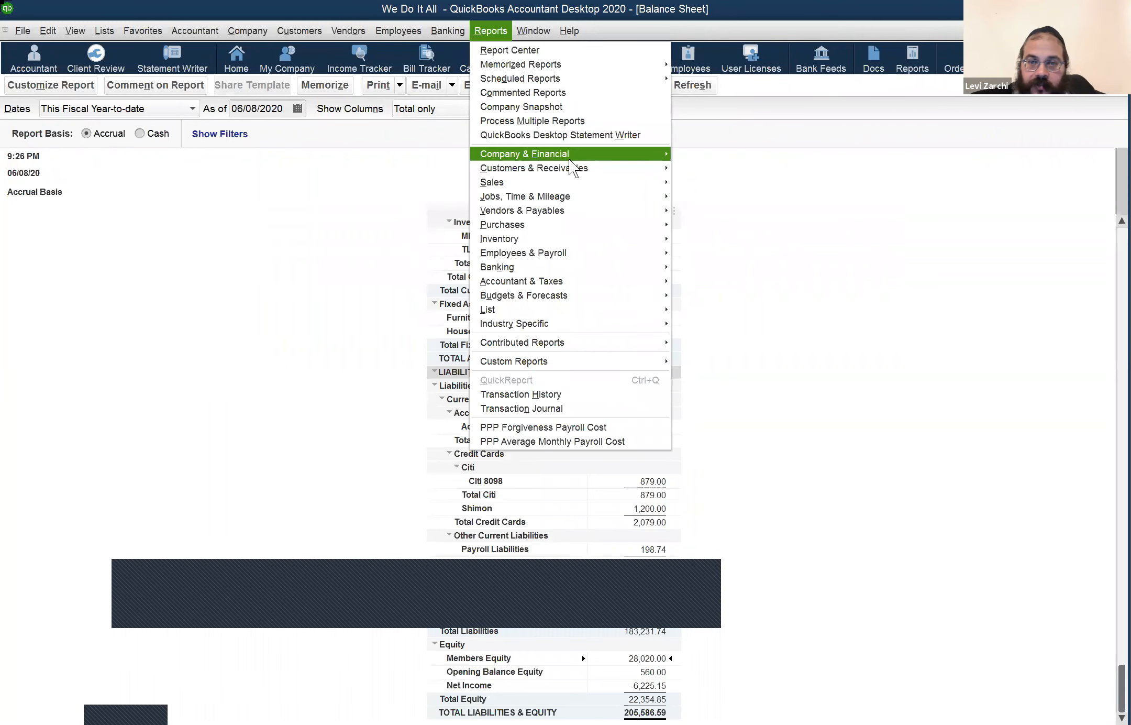
pyautogui.moveTo(681, 154)
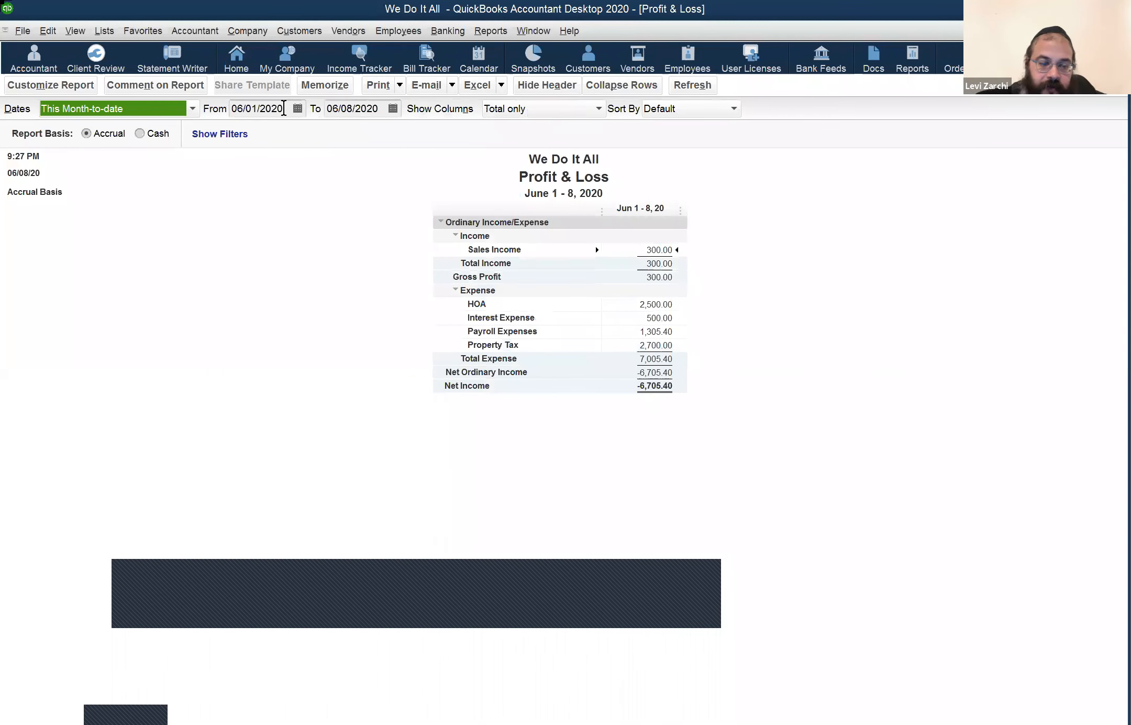
pyautogui.click(283, 109)
pyautogui.press('y')
pyautogui.press('Tab')
pyautogui.press('Tab')
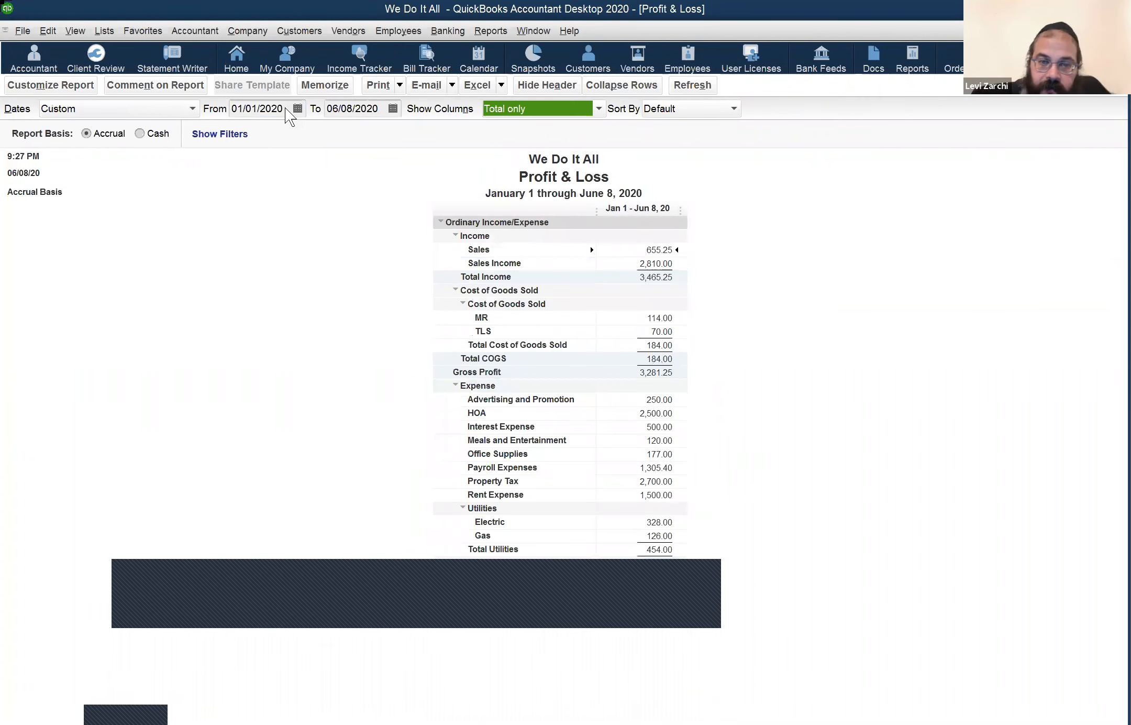
# Step: Point out the HOA, Property Tax and Interest Expense lines on the report
pyautogui.click(663, 415)
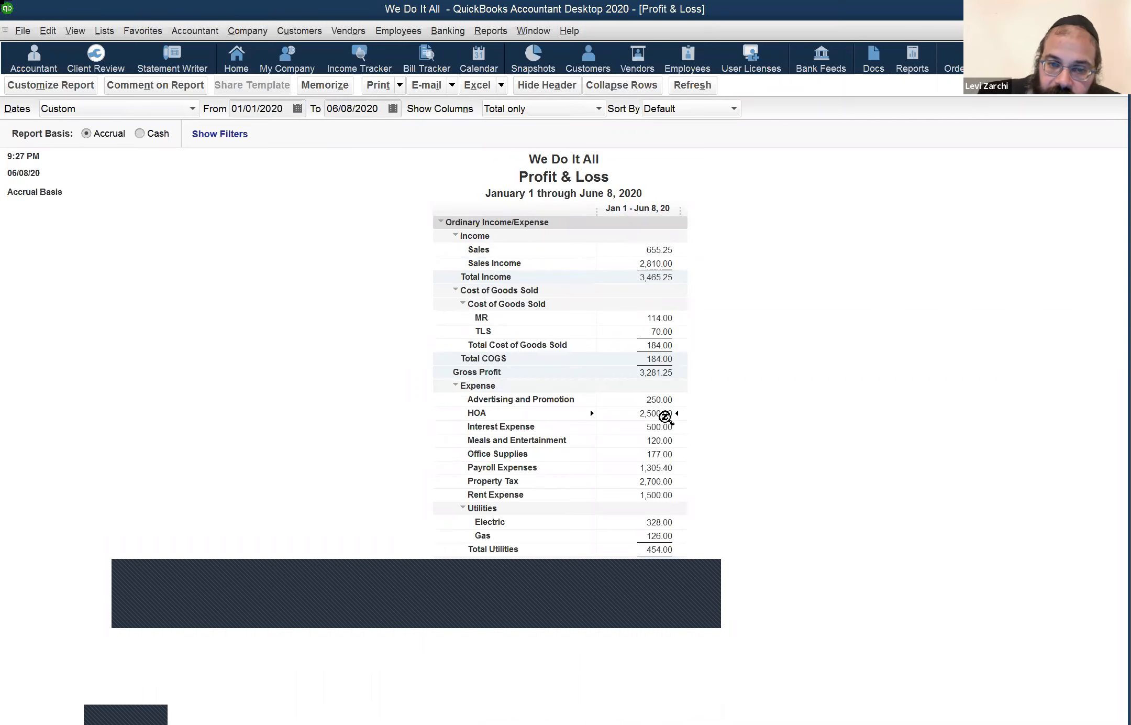
pyautogui.click(667, 480)
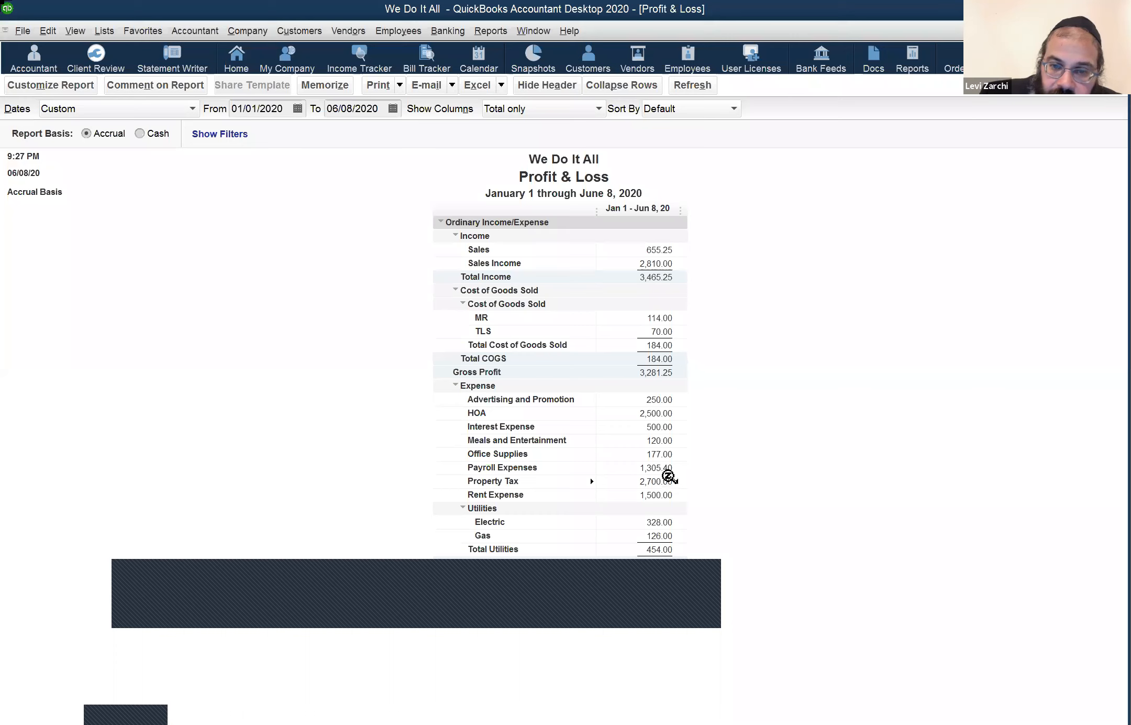
pyautogui.click(658, 441)
pyautogui.click(657, 428)
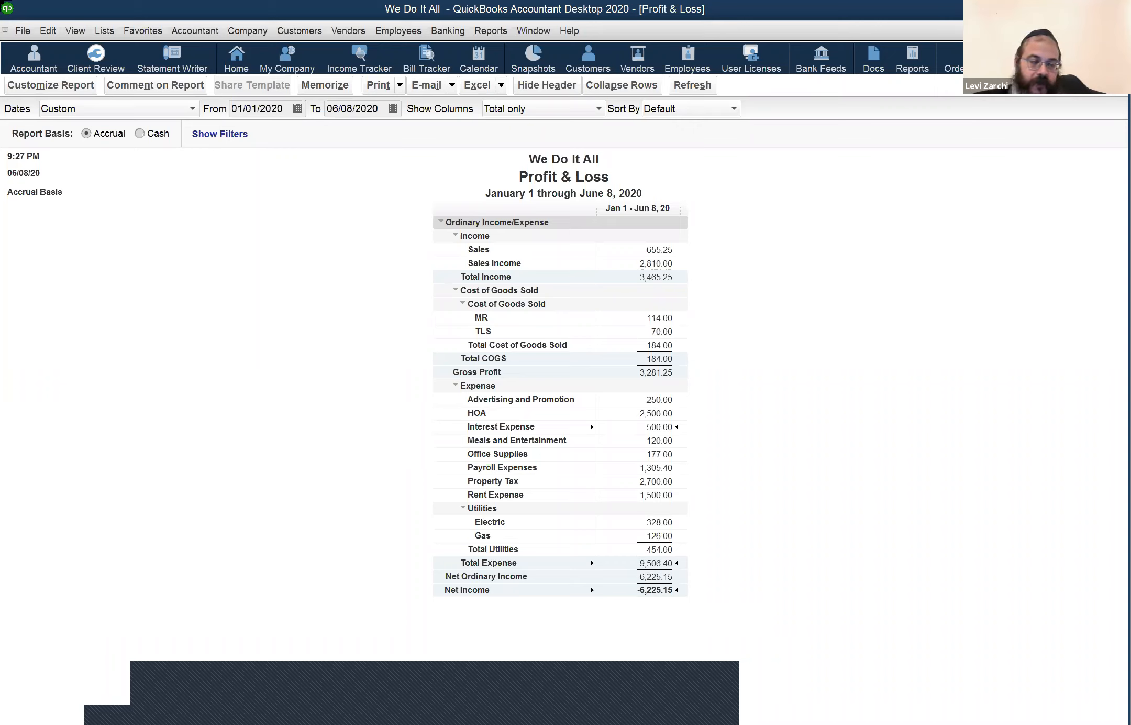
pyautogui.click(401, 686)
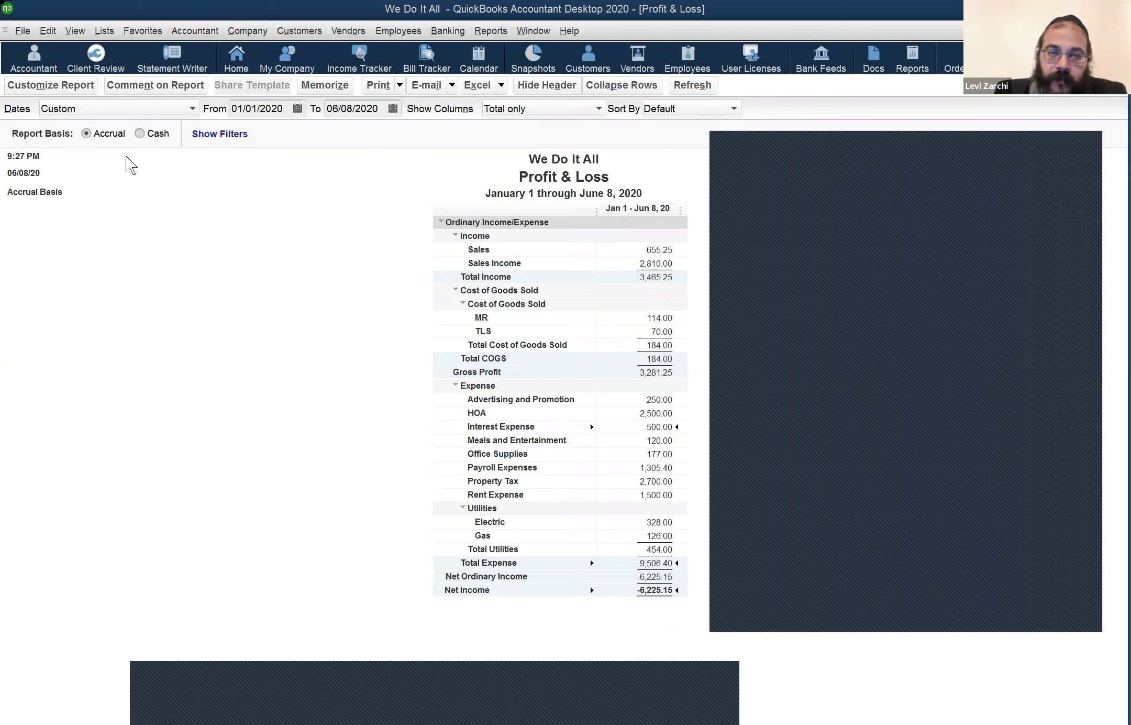
pyautogui.click(311, 30)
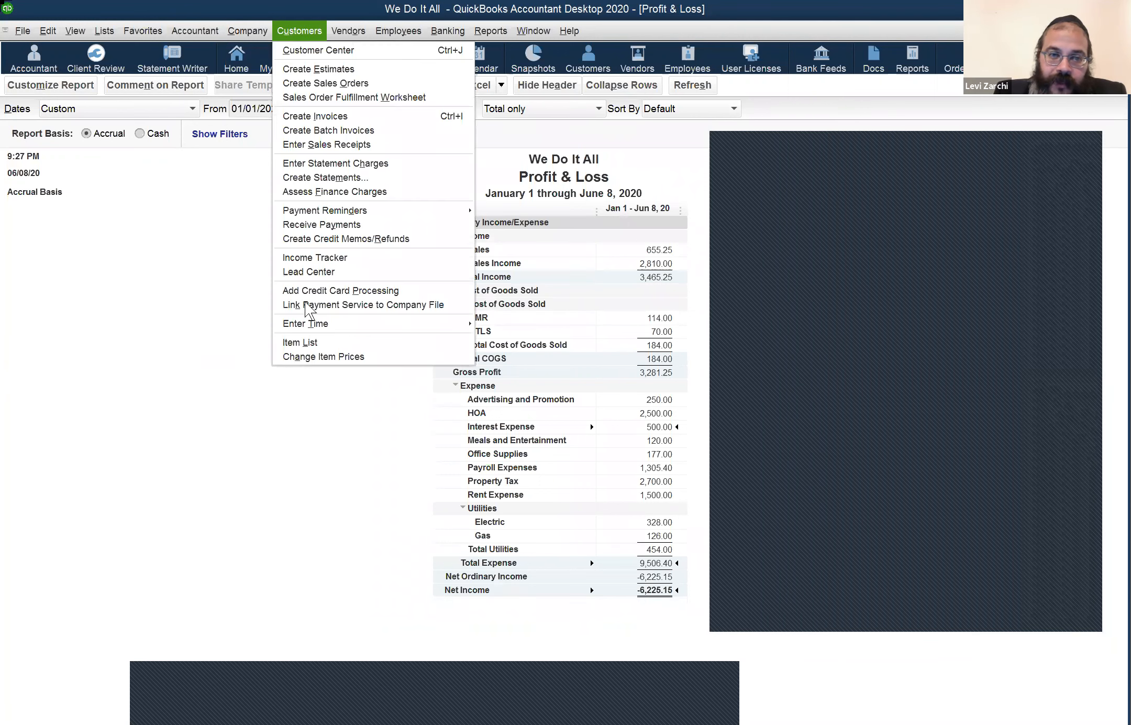
pyautogui.press('Left')
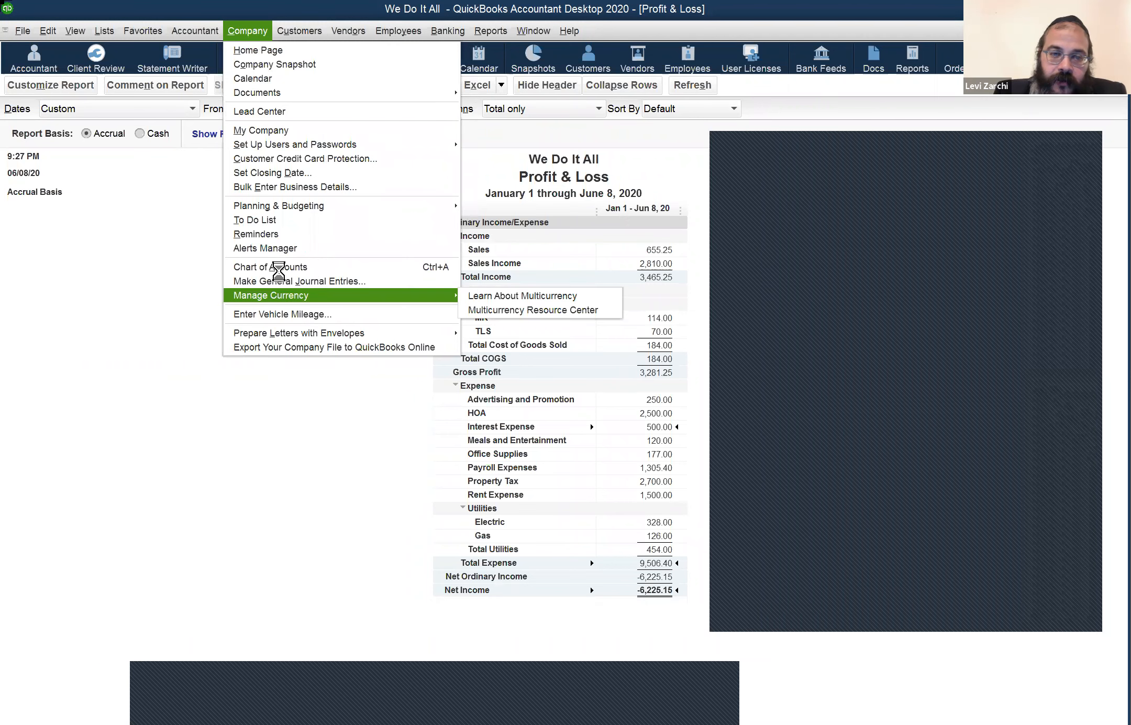
pyautogui.click(278, 267)
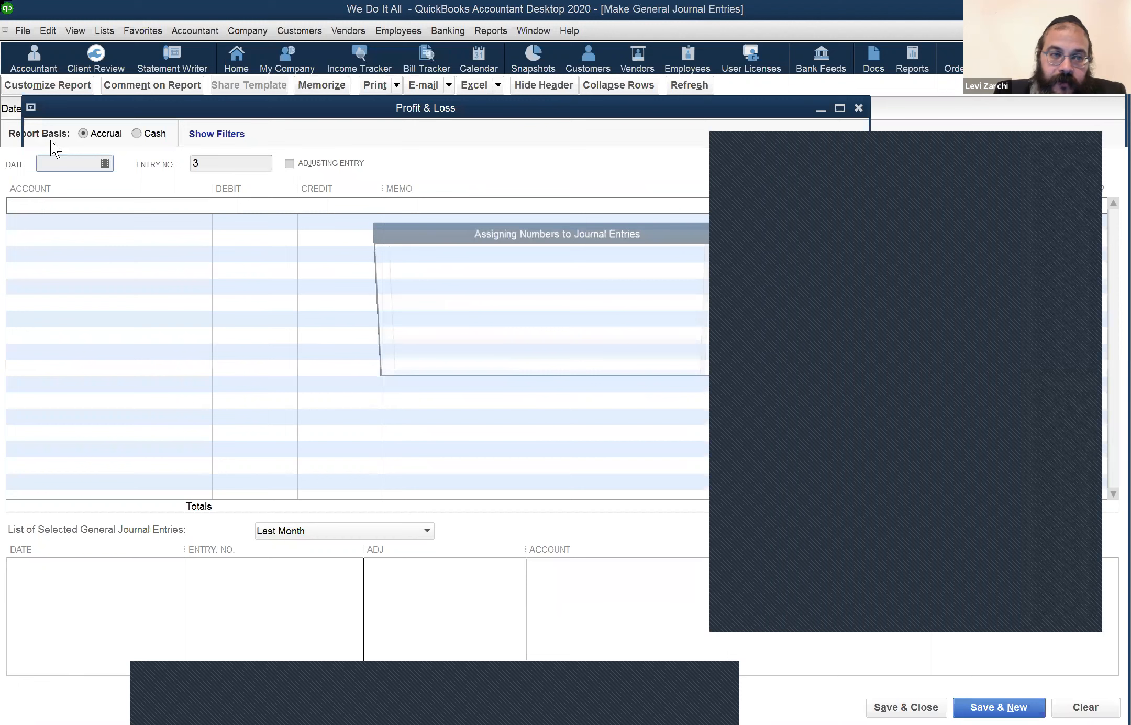
pyautogui.click(15, 106)
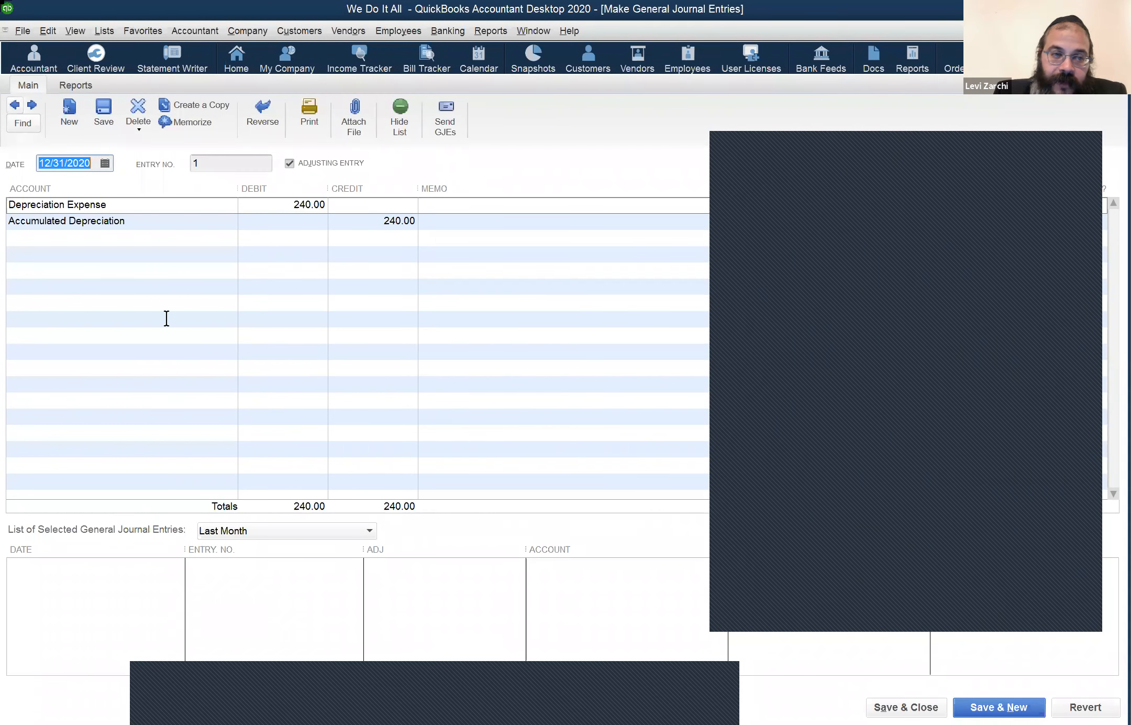
pyautogui.click(15, 106)
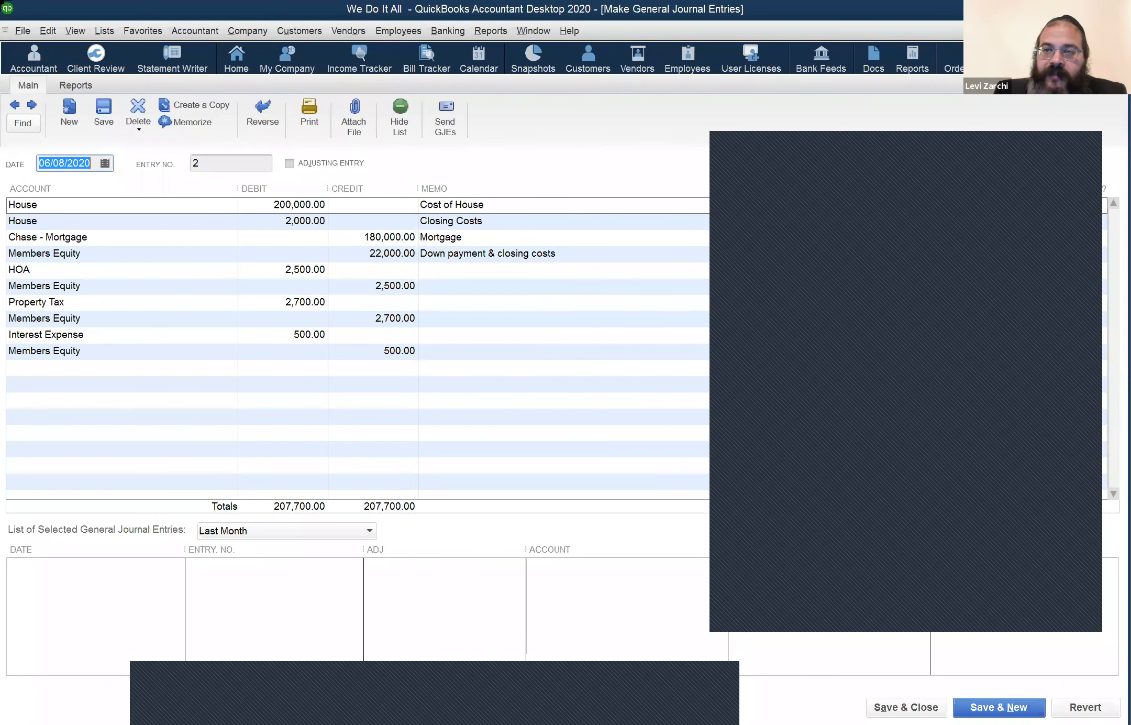
pyautogui.press('Escape')
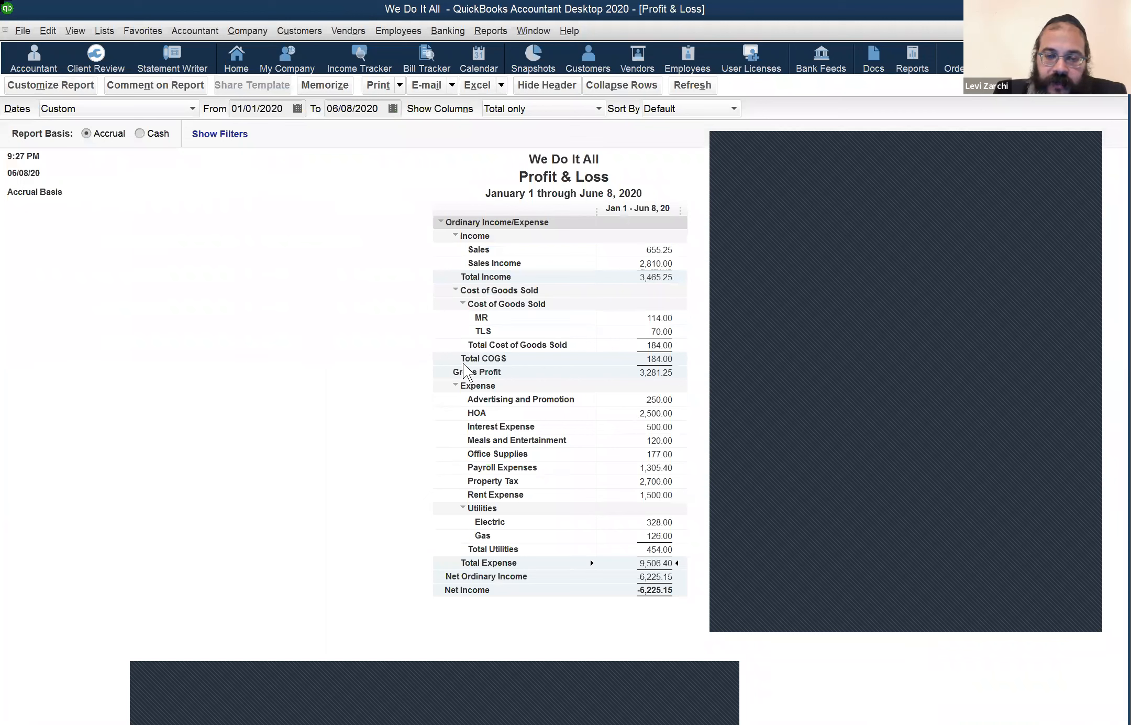
# Step: Point out the HOA and Property Tax amounts, then drill into Interest Expense
pyautogui.click(655, 414)
pyautogui.press('Down')
pyautogui.press('Down')
pyautogui.press('Down')
pyautogui.press('Down')
pyautogui.press('Down')
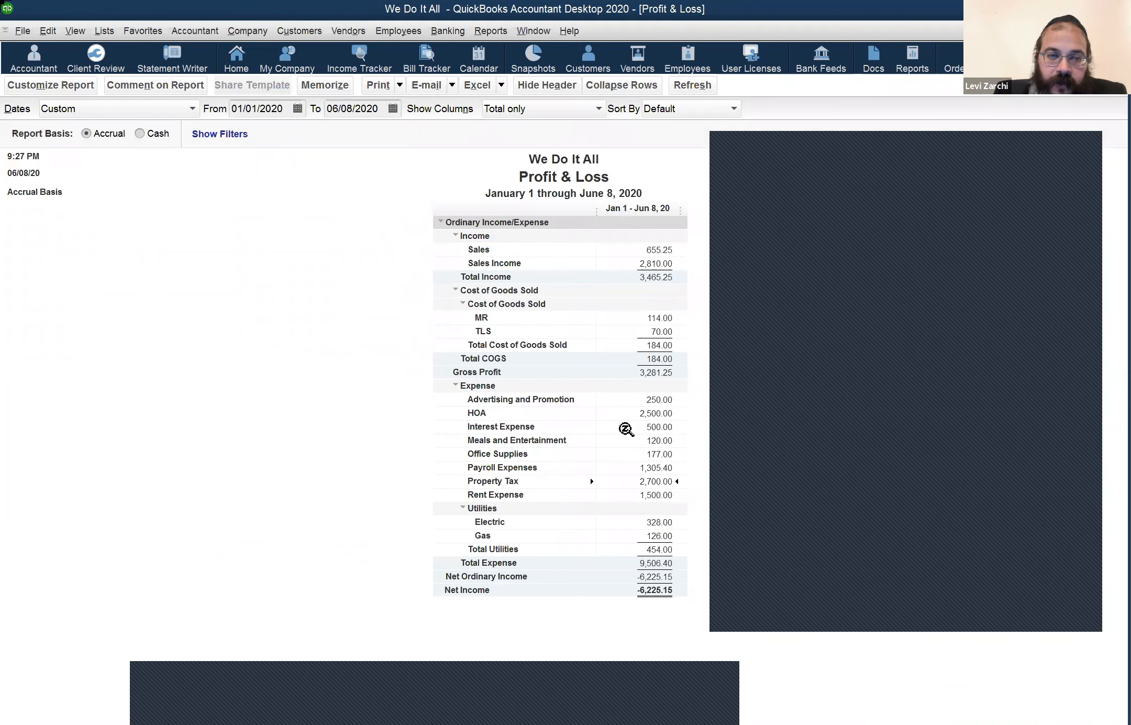
pyautogui.doubleClick(626, 428)
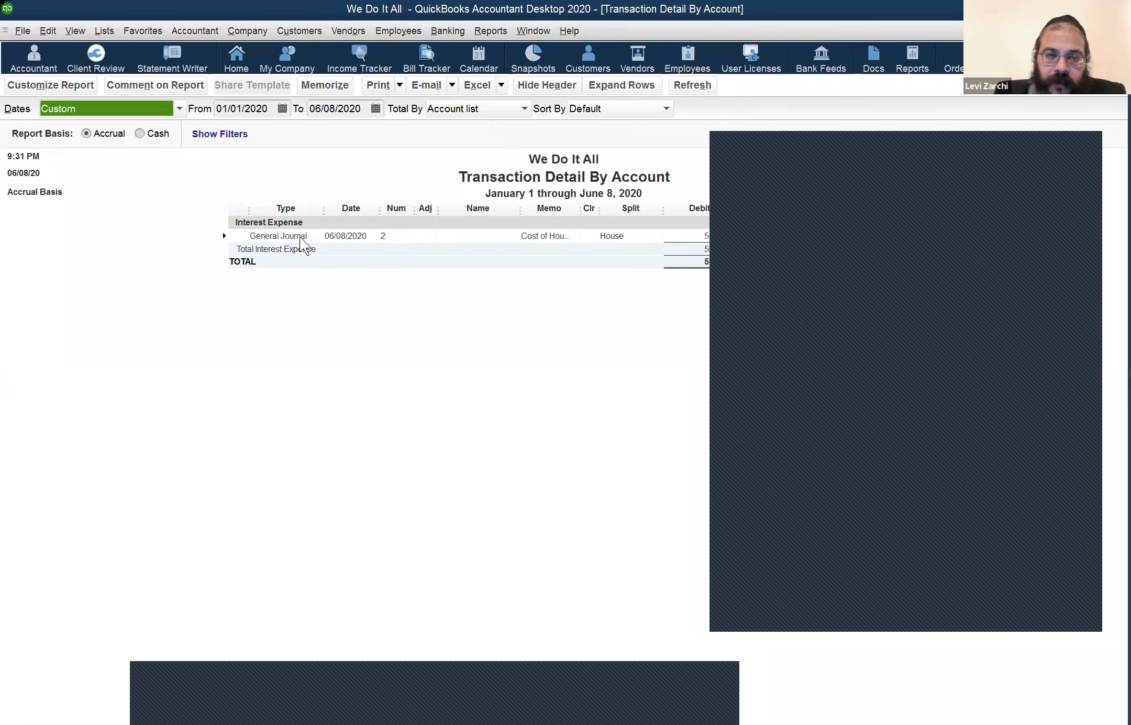
# Step: Open journal entry 2 from the Interest Expense transaction, dismissing the numbering notice
pyautogui.doubleClick(299, 236)
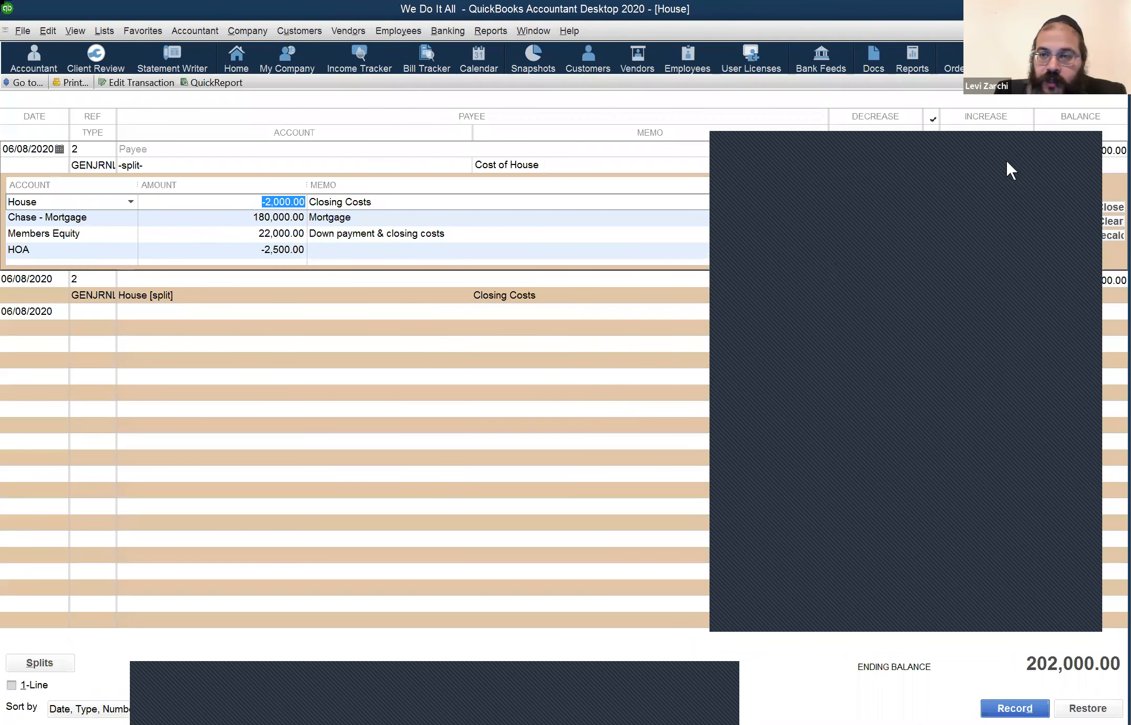
pyautogui.click(1019, 138)
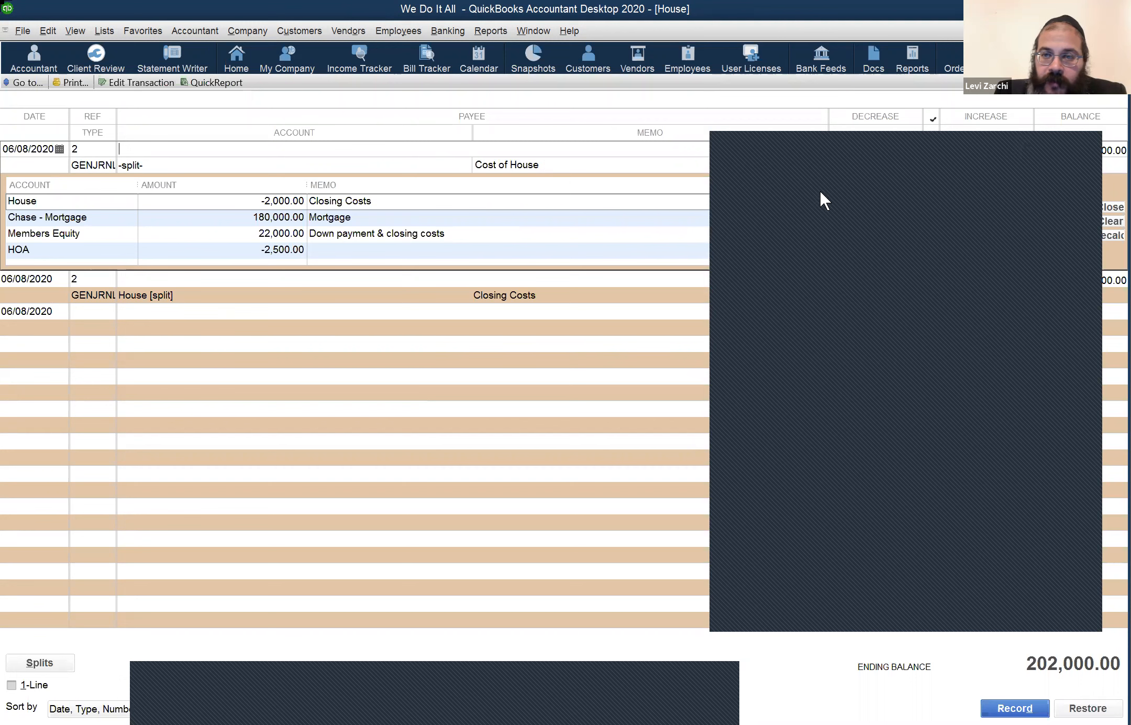
pyautogui.click(814, 158)
pyautogui.click(808, 155)
pyautogui.doubleClick(804, 159)
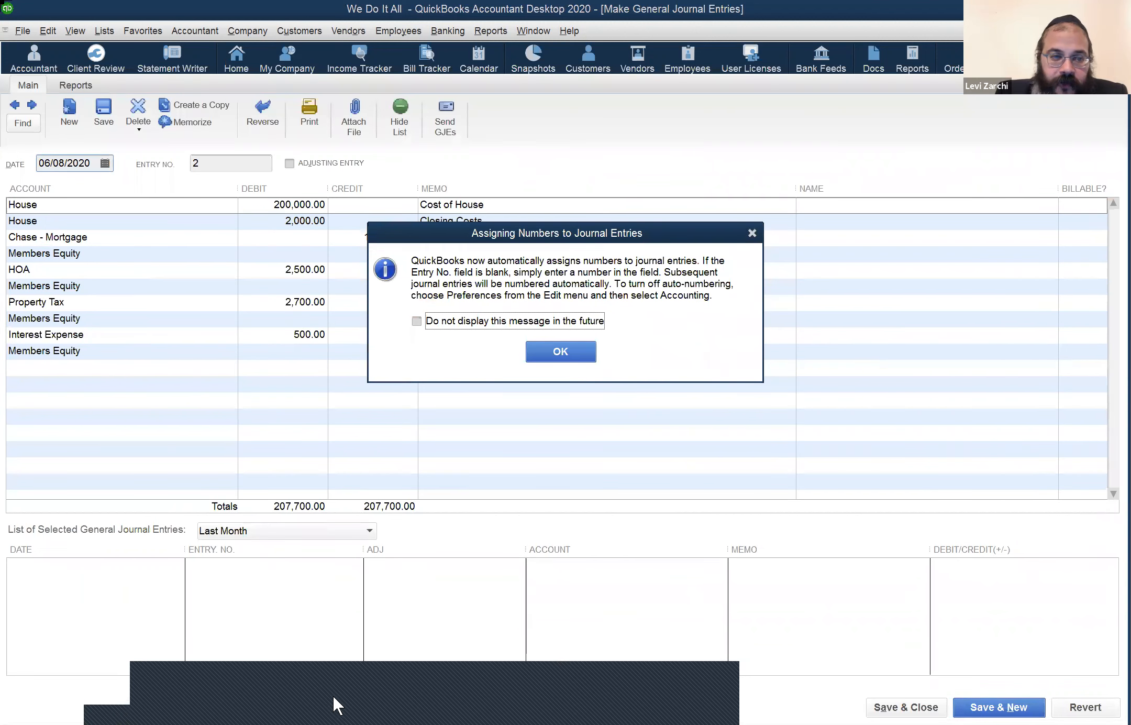
pyautogui.press('Return')
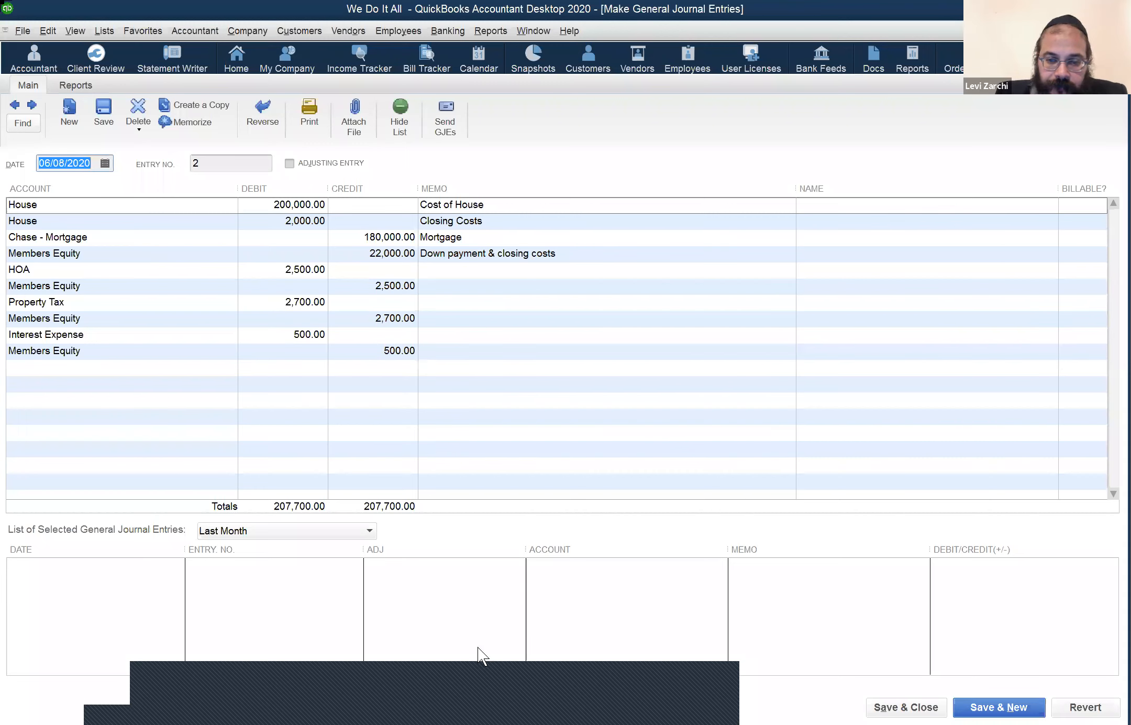
pyautogui.click(420, 694)
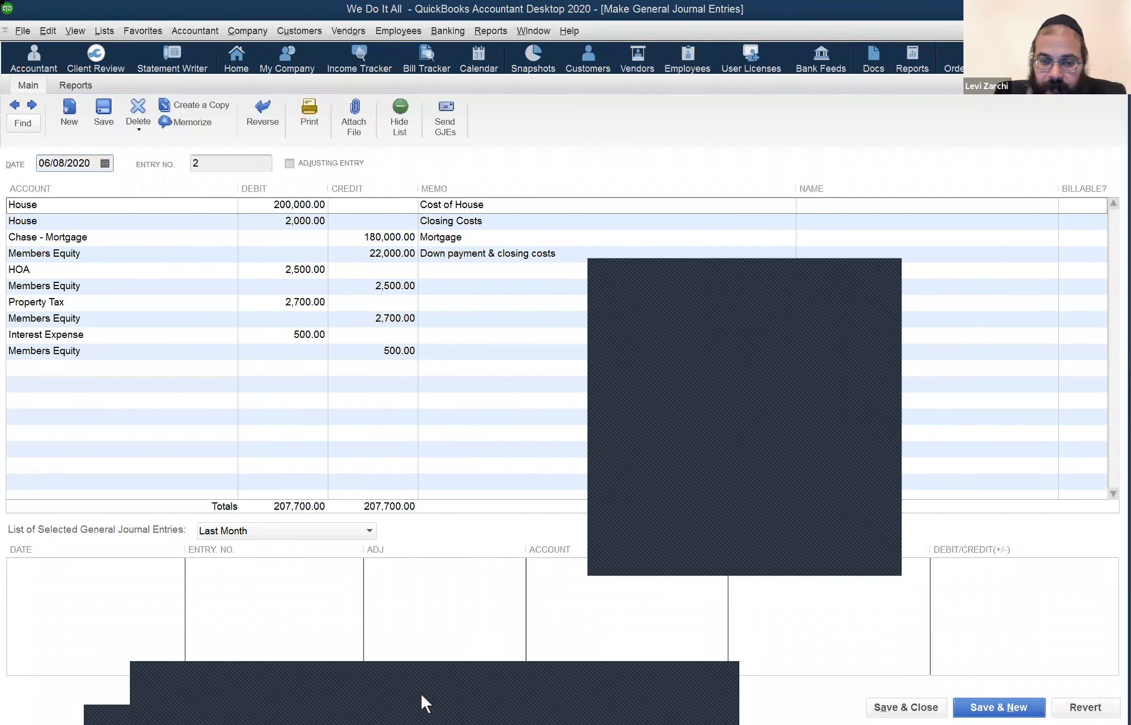
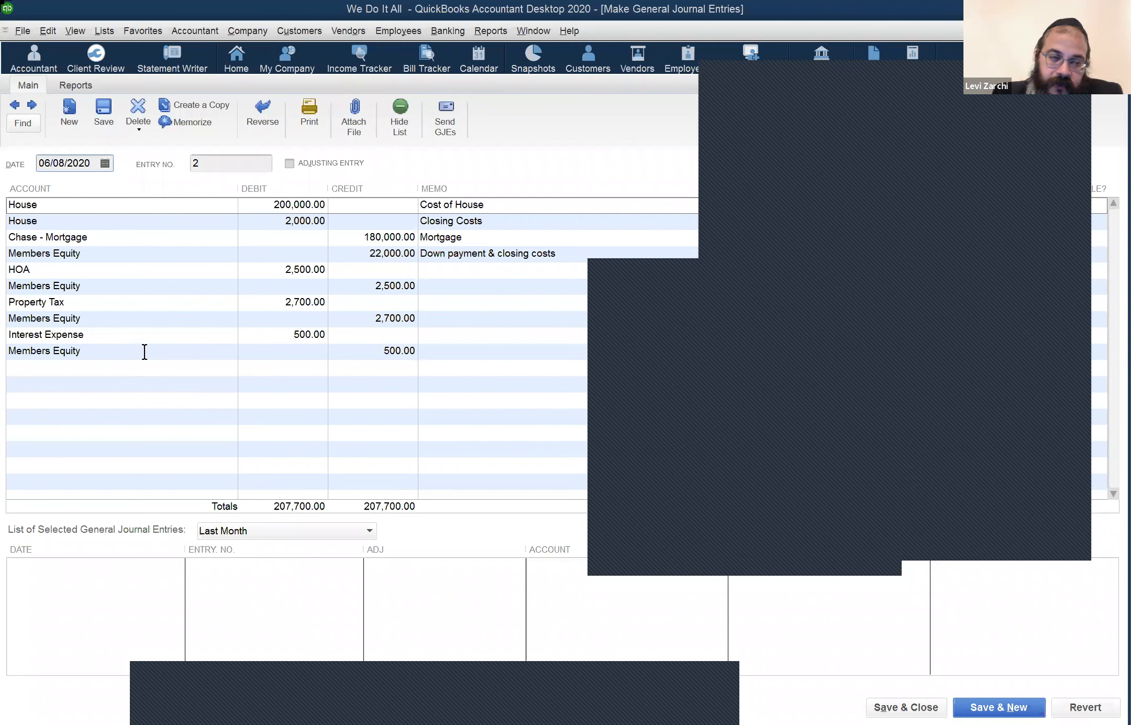
# Step: Review the Members Equity and Property Tax lines of journal entry 2 and scroll its account list
pyautogui.click(244, 392)
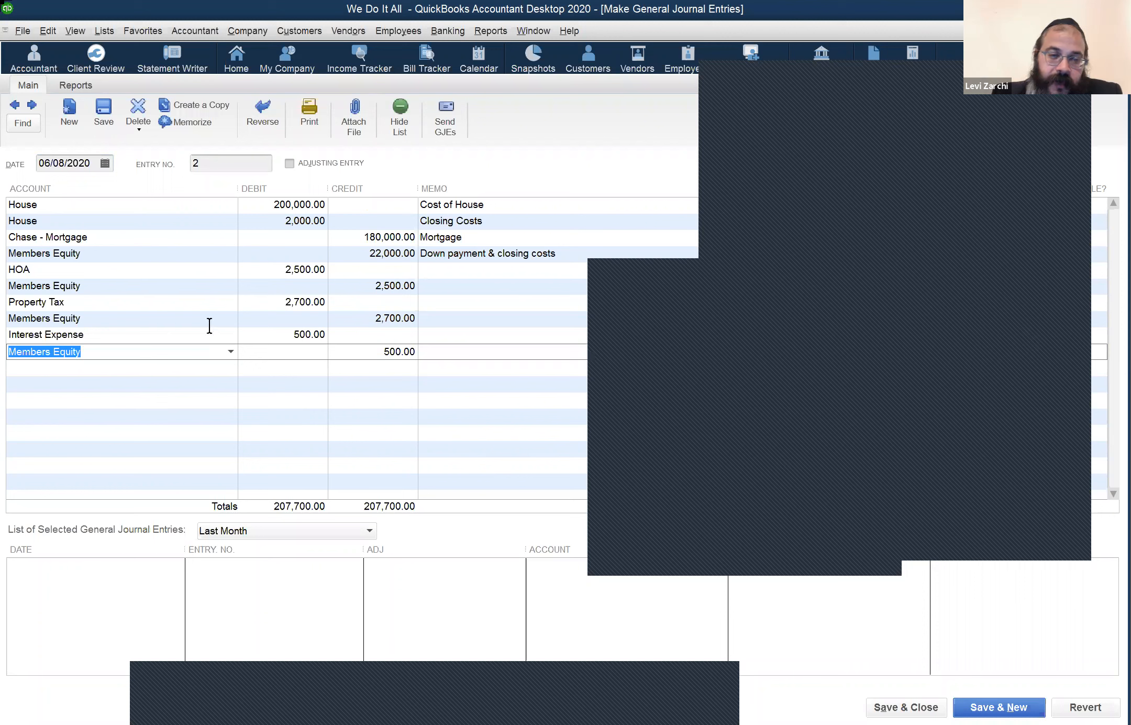
pyautogui.click(146, 304)
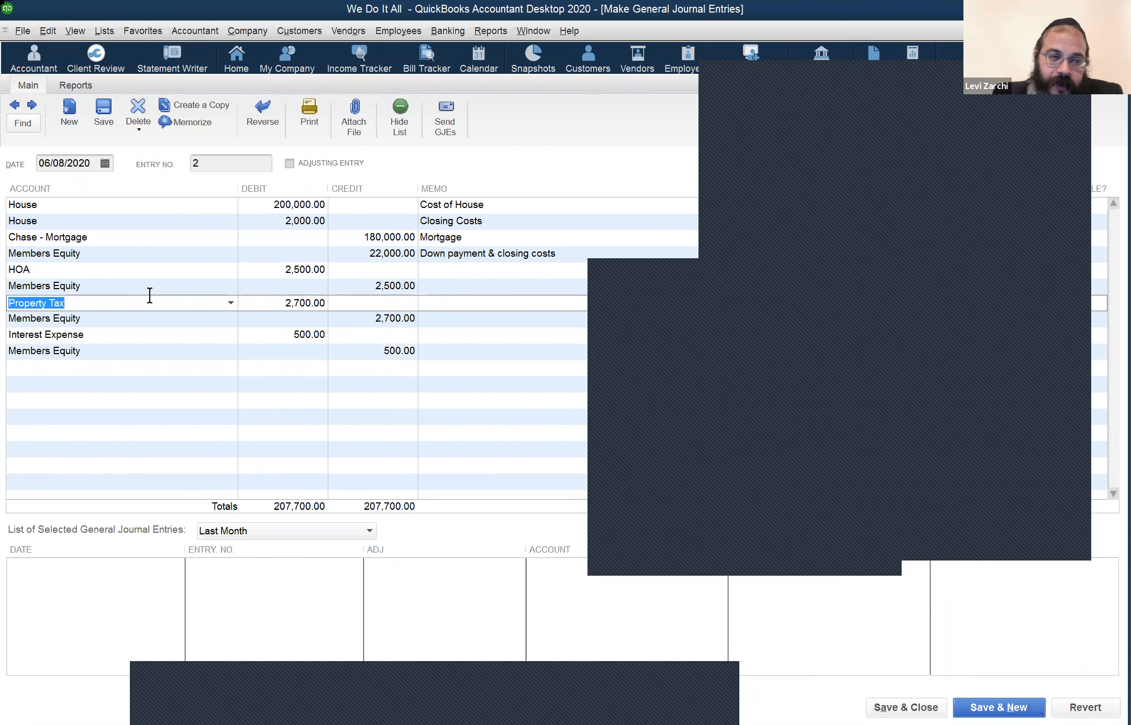
pyautogui.click(230, 287)
pyautogui.click(232, 285)
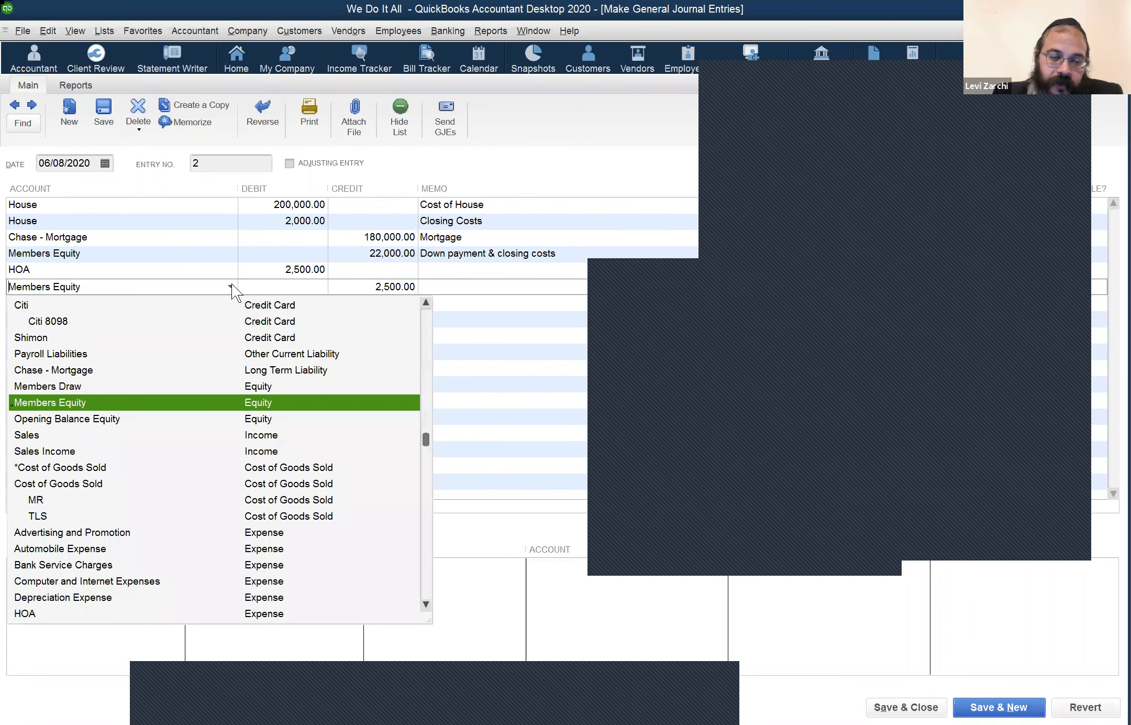
pyautogui.scroll(-3, 301, 397)
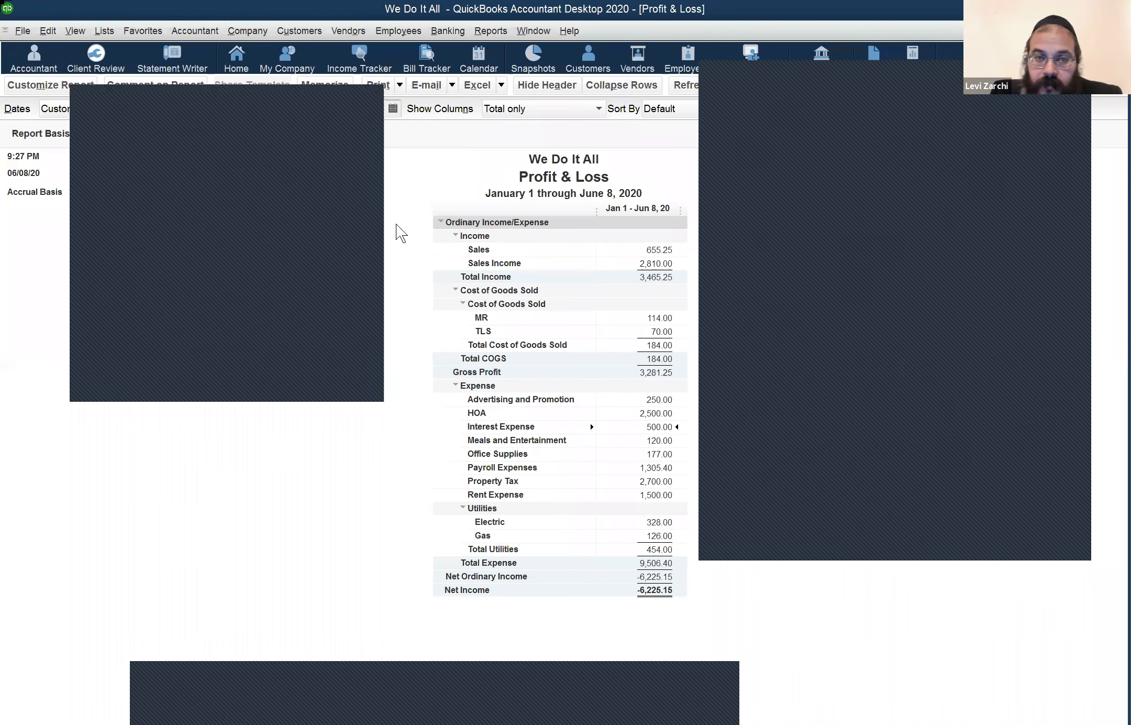
# Step: Change the report end date to 06/30/2020, then to 12/31/2020 to cover all of 2020
pyautogui.doubleClick(351, 111)
pyautogui.write('06/30/2020')
pyautogui.press('Tab')
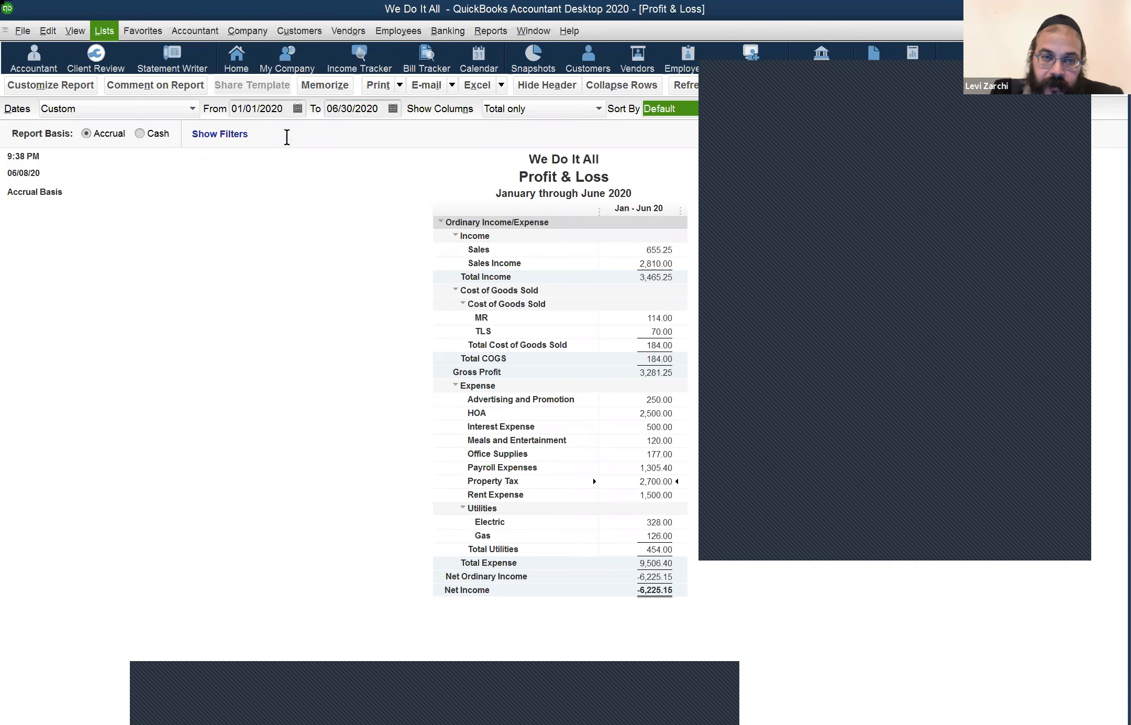
pyautogui.doubleClick(346, 111)
pyautogui.press('r')
pyautogui.press('Tab')
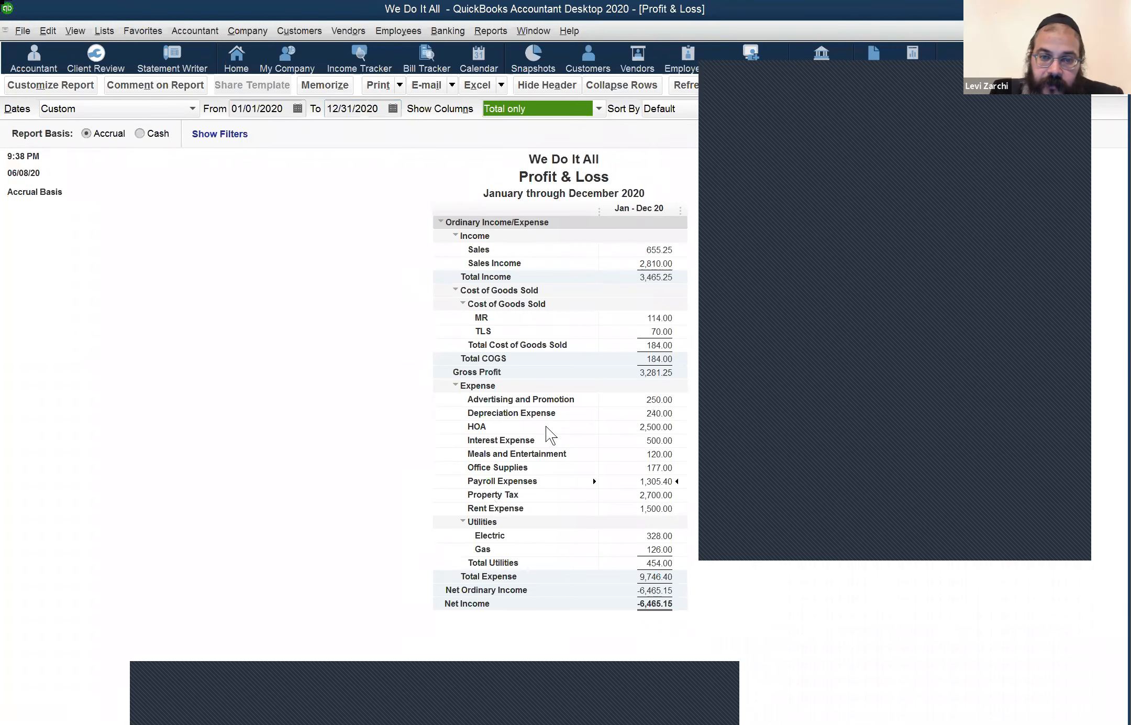
pyautogui.click(547, 461)
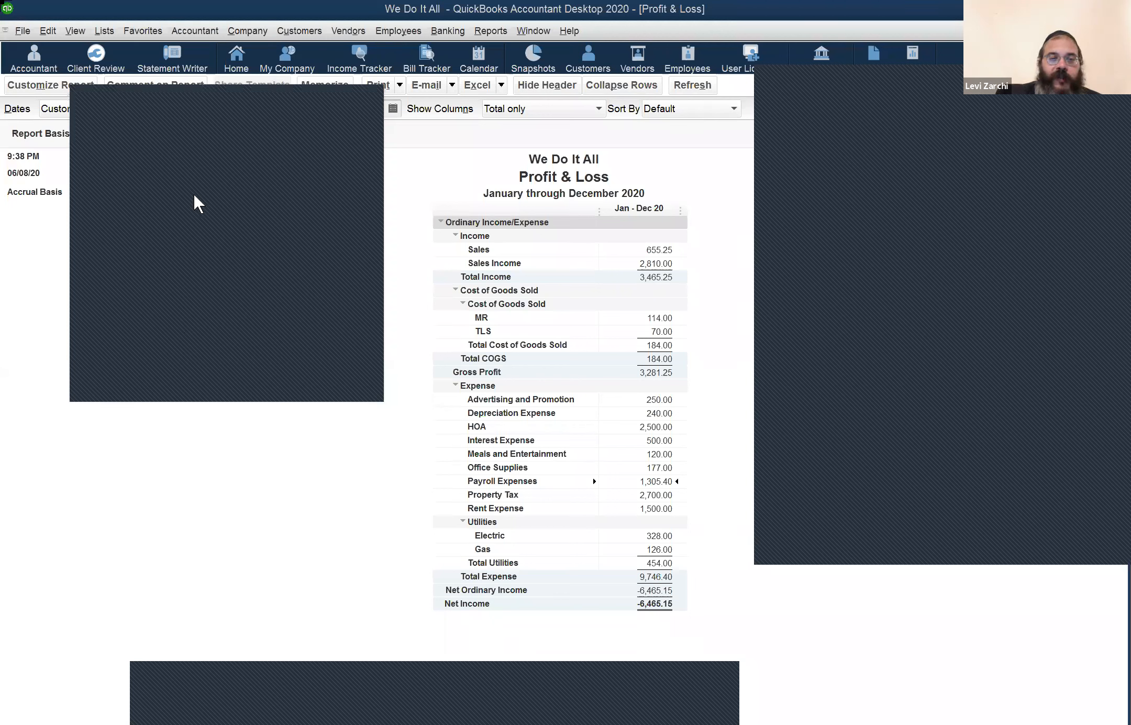
# Step: Close the window covering the report and show the Banking > Bank Feeds submenu
pyautogui.click(323, 95)
pyautogui.click(430, 32)
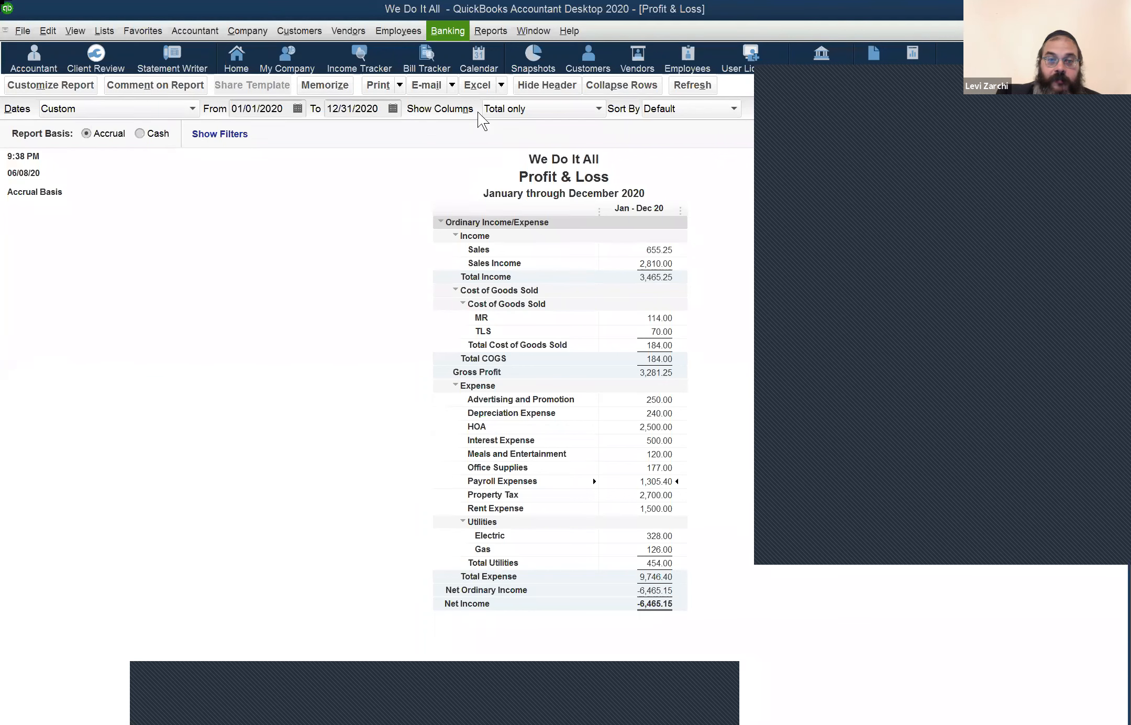
pyautogui.moveTo(480, 159)
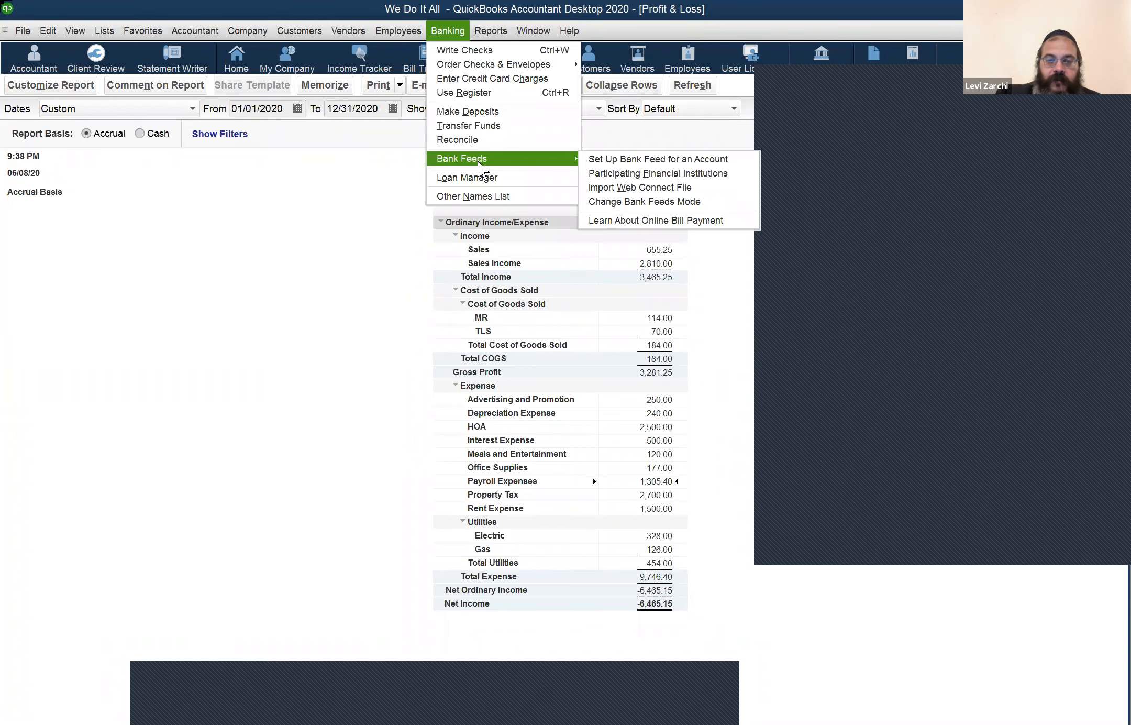
# Step: Open the Import Web Connect File window and keep Web Connect Files as the file type
pyautogui.click(670, 187)
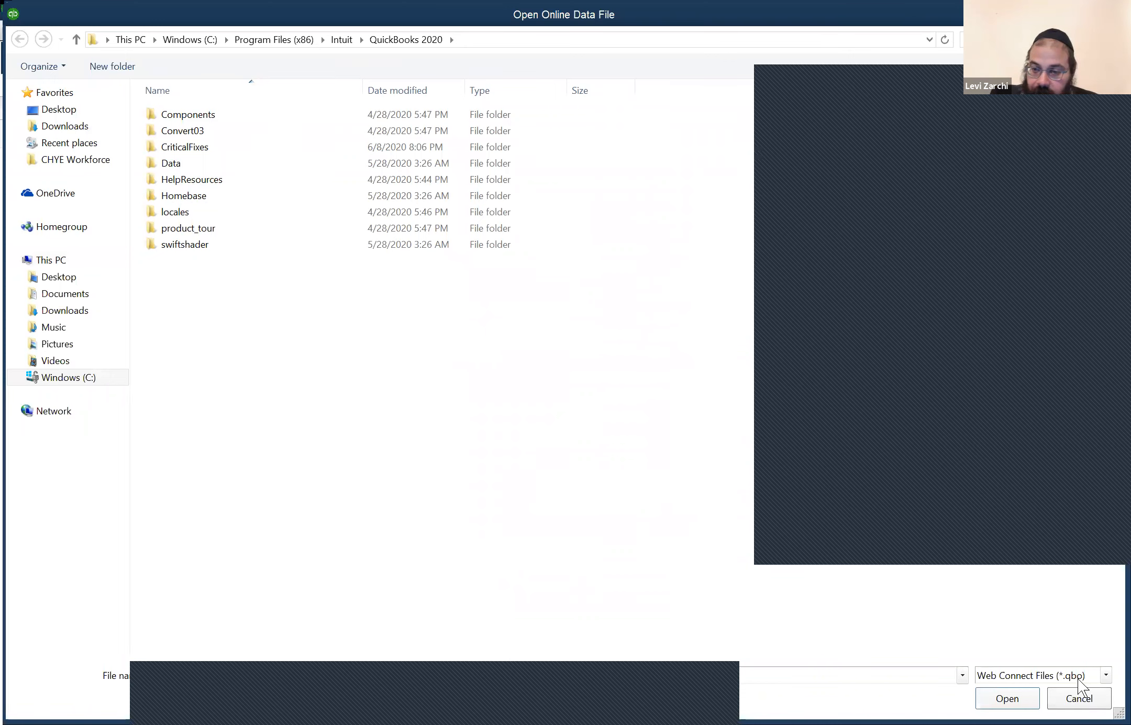
pyautogui.click(1107, 677)
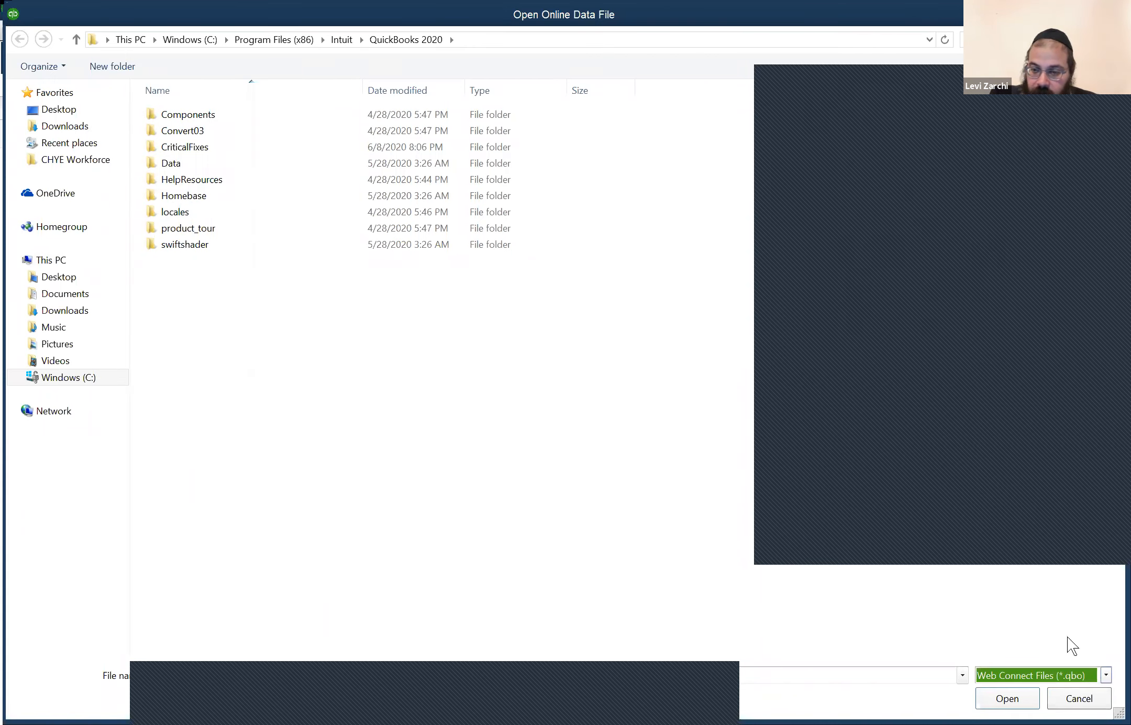
pyautogui.click(1073, 681)
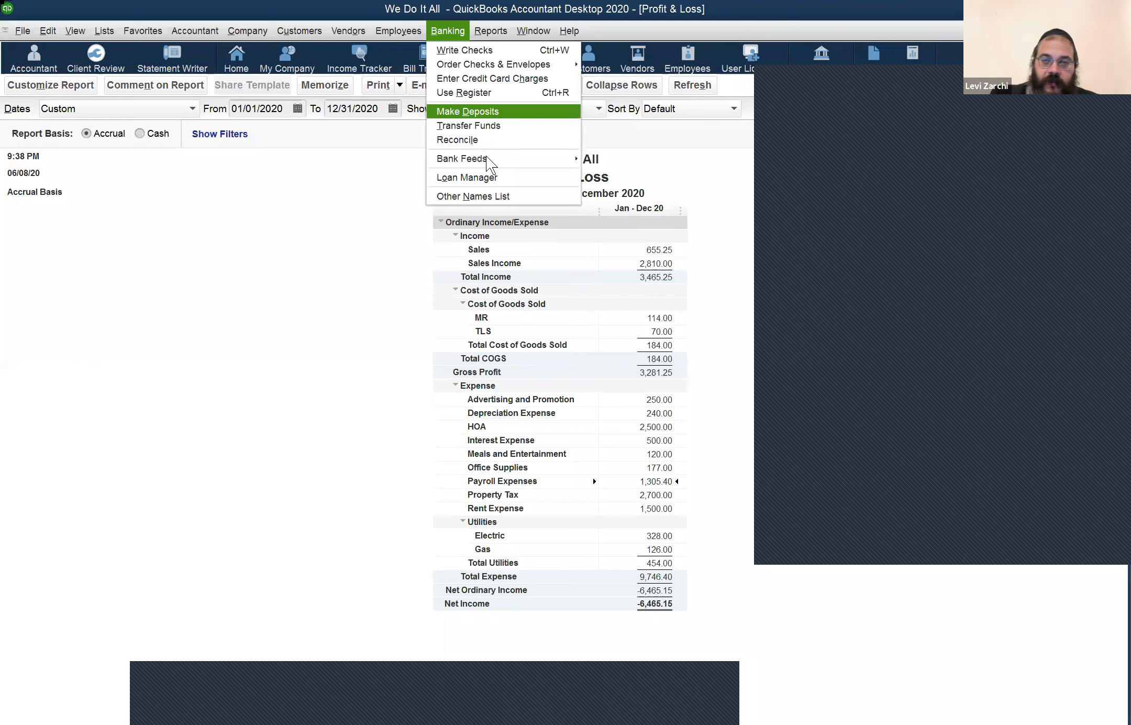
# Step: Leave the import window without importing and show the File menu's company-file commands
pyautogui.moveTo(485, 155)
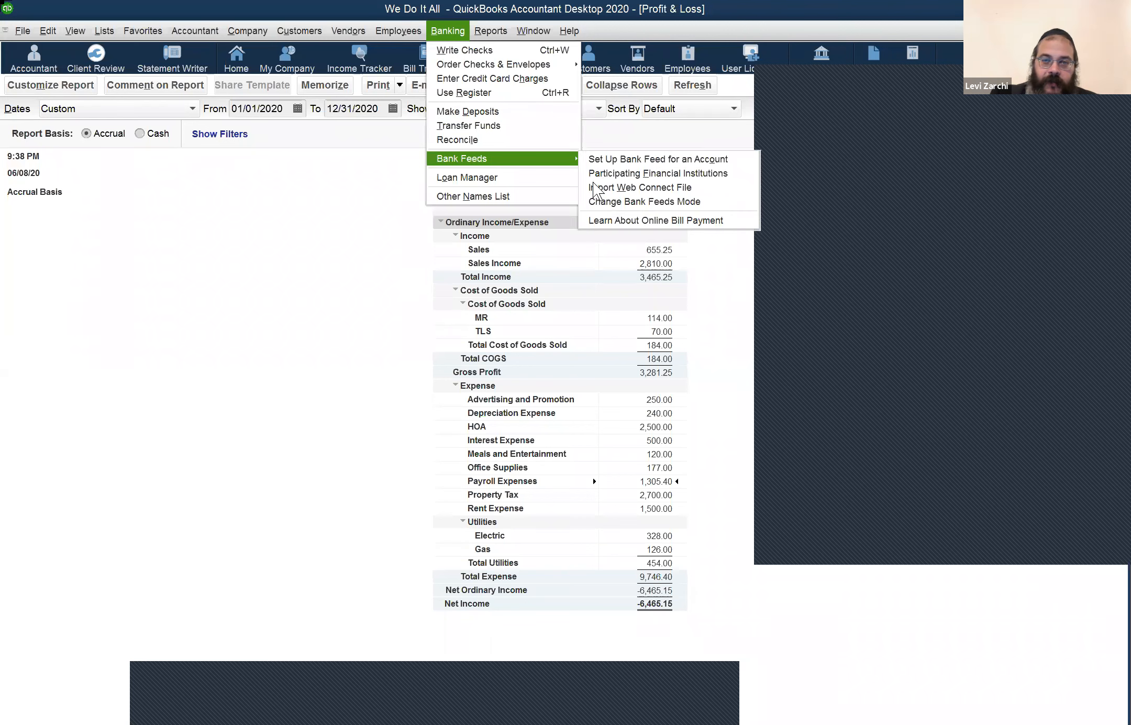
pyautogui.click(23, 31)
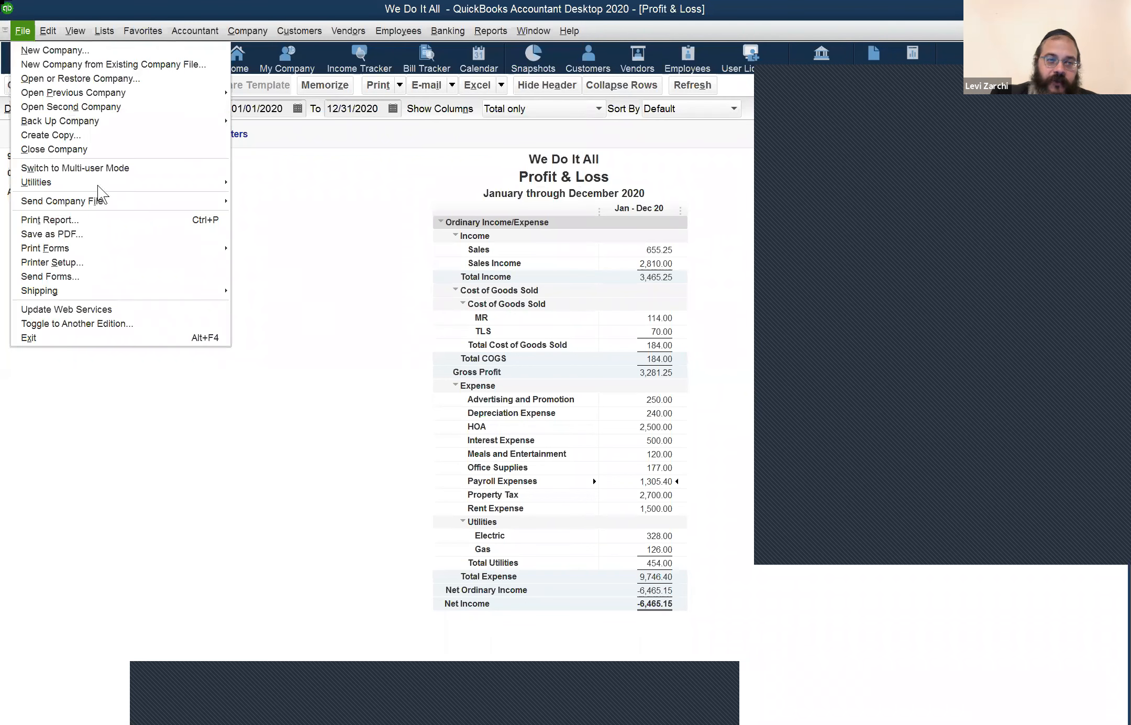
pyautogui.moveTo(107, 191)
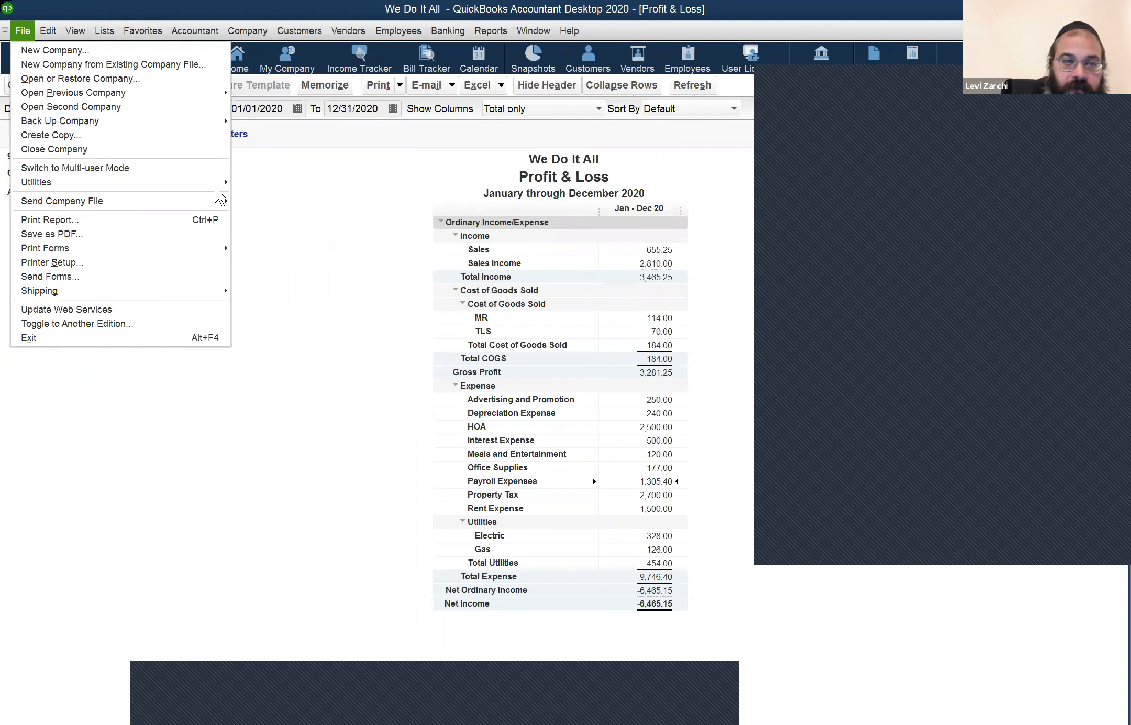
# Step: Show File > Utilities > Import: Excel, IIF, Web Connect, Timer Activities, General Journal Entries
pyautogui.press('u')
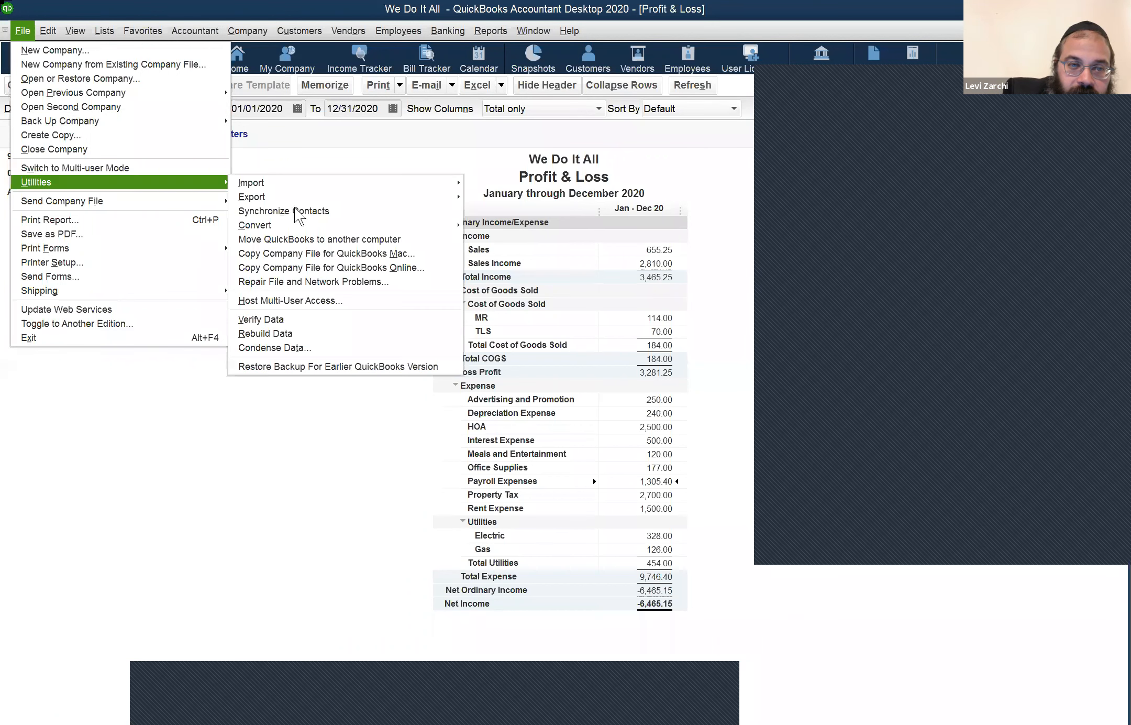
pyautogui.click(332, 184)
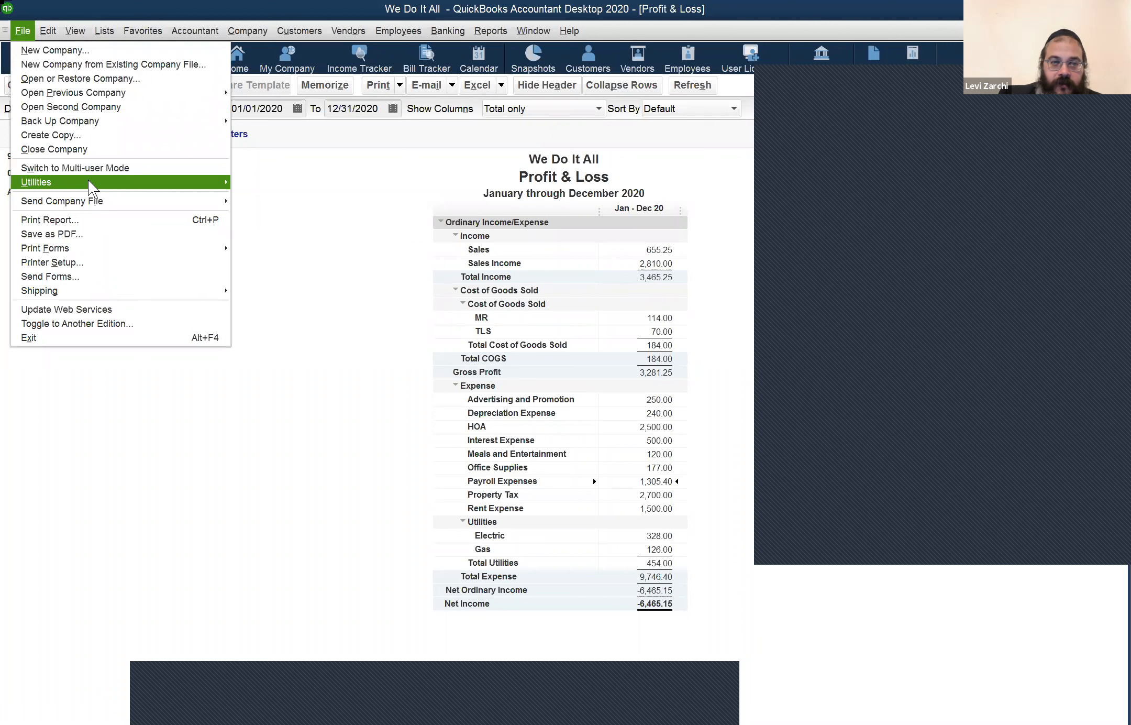
pyautogui.moveTo(272, 186)
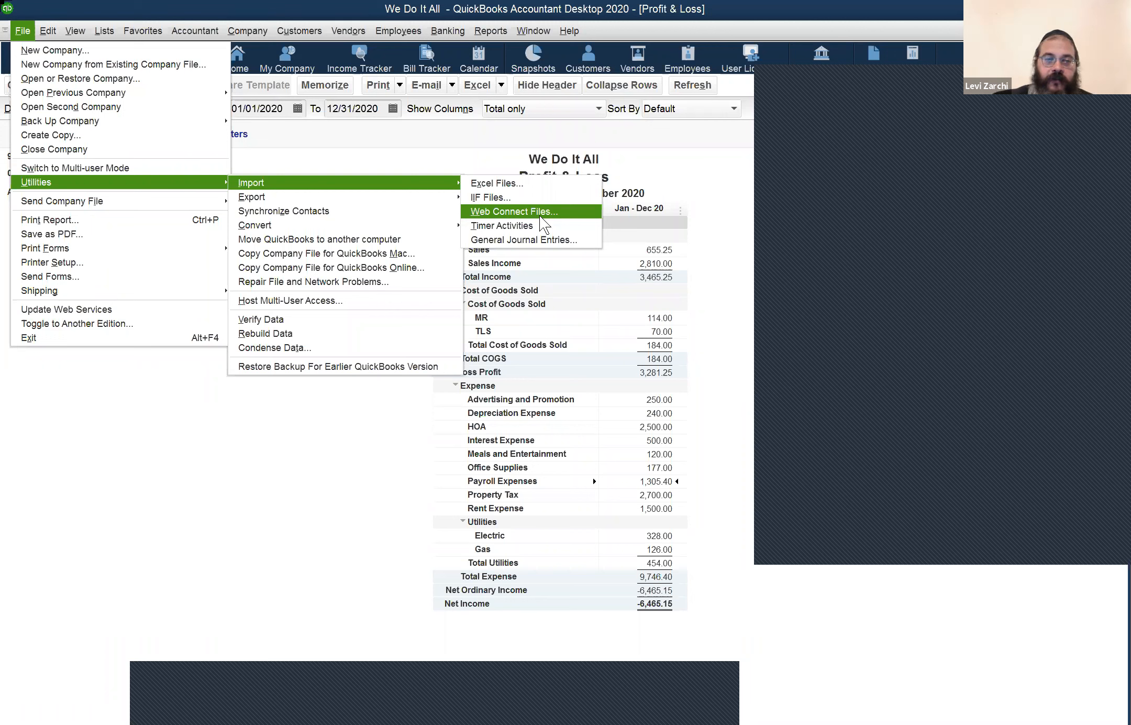
# Step: Browse the Import and Export utility choices, then bring up the Banking menu commands
pyautogui.press('Up')
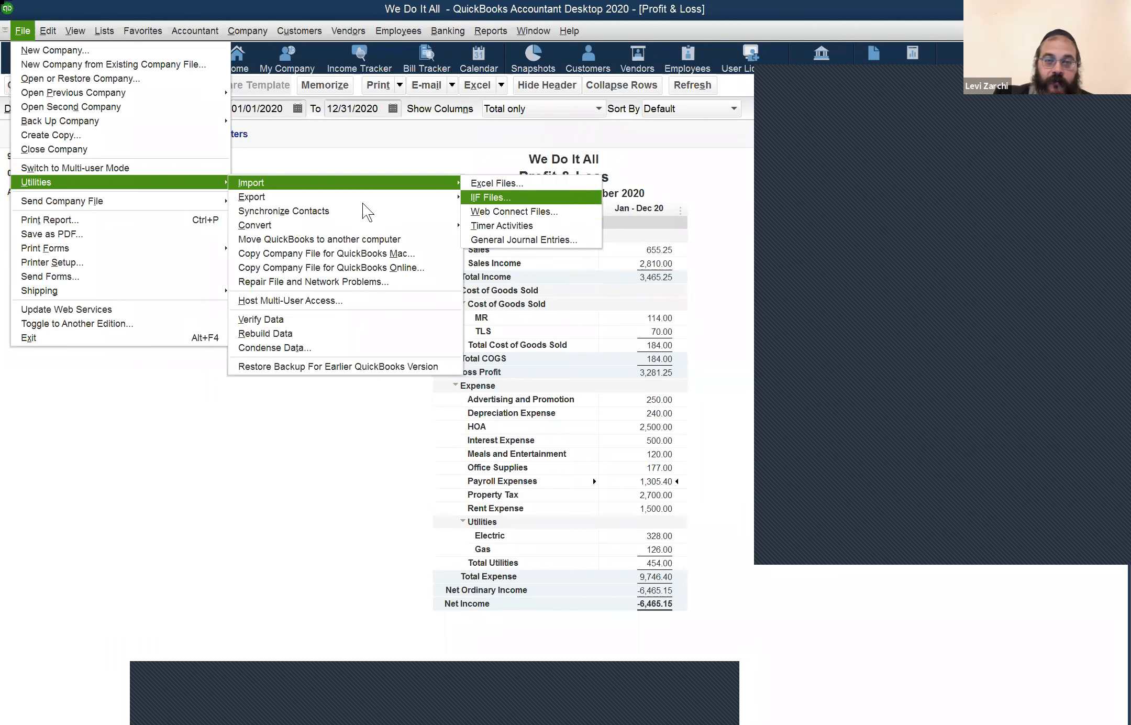
pyautogui.moveTo(362, 202)
pyautogui.press('Down')
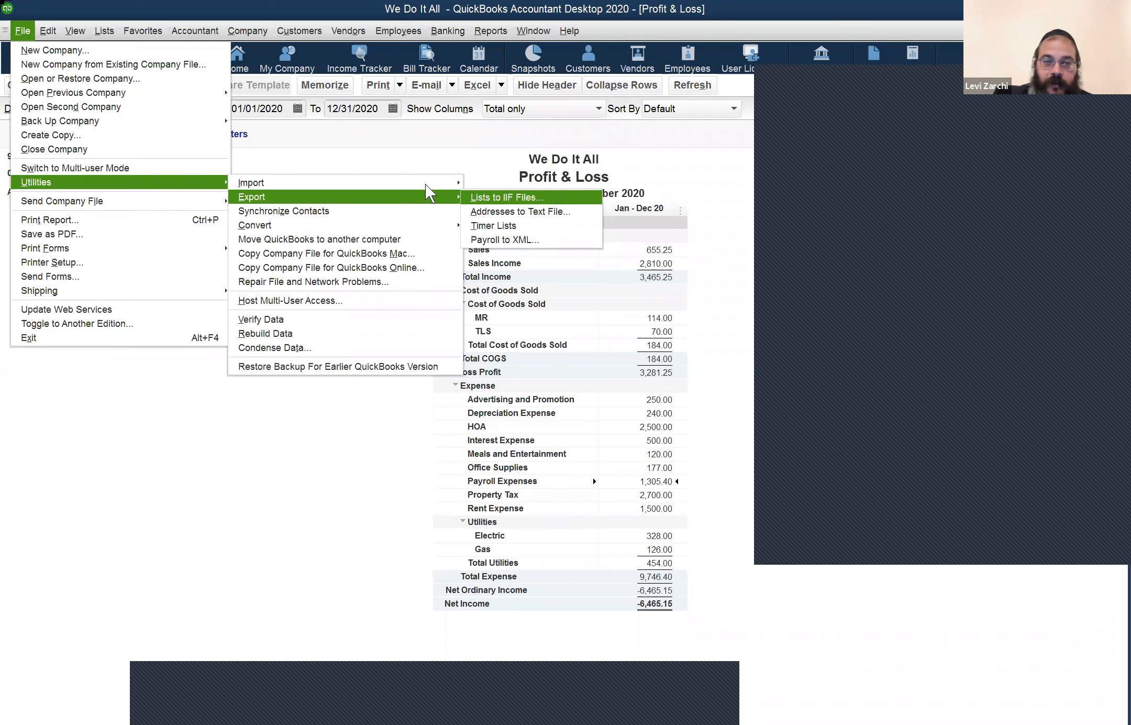
pyautogui.moveTo(425, 184)
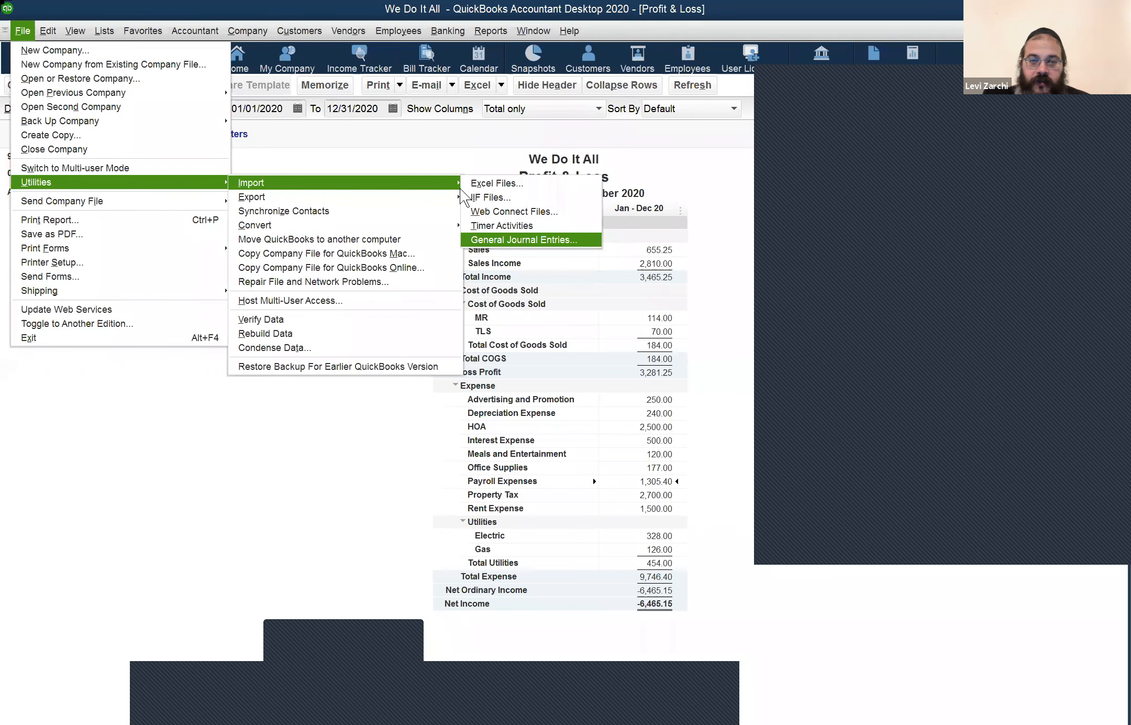
pyautogui.moveTo(445, 192)
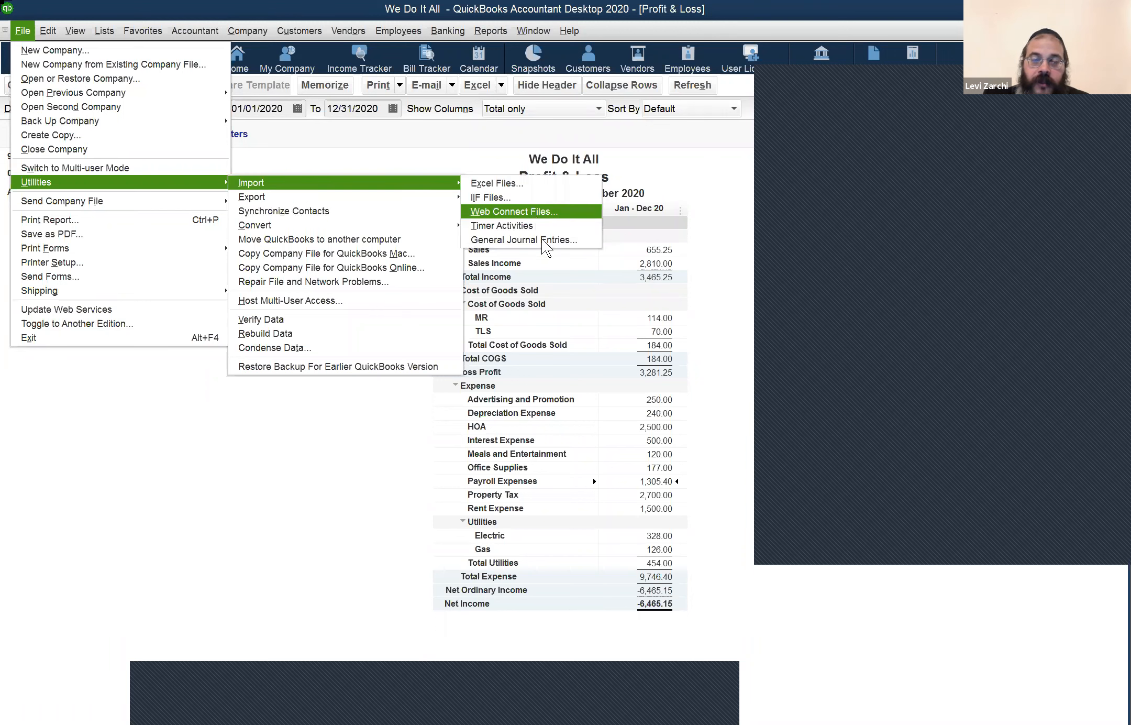
pyautogui.click(443, 33)
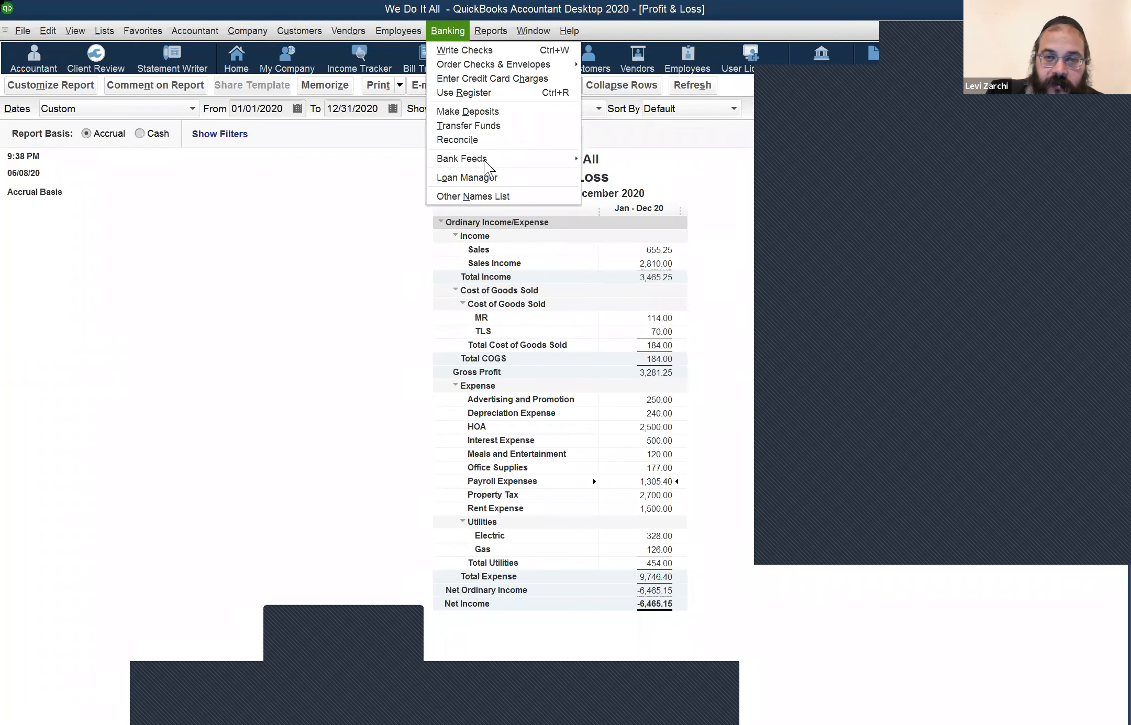
# Step: Show the Bank Feeds submenu, then switch back to the File menu
pyautogui.moveTo(486, 161)
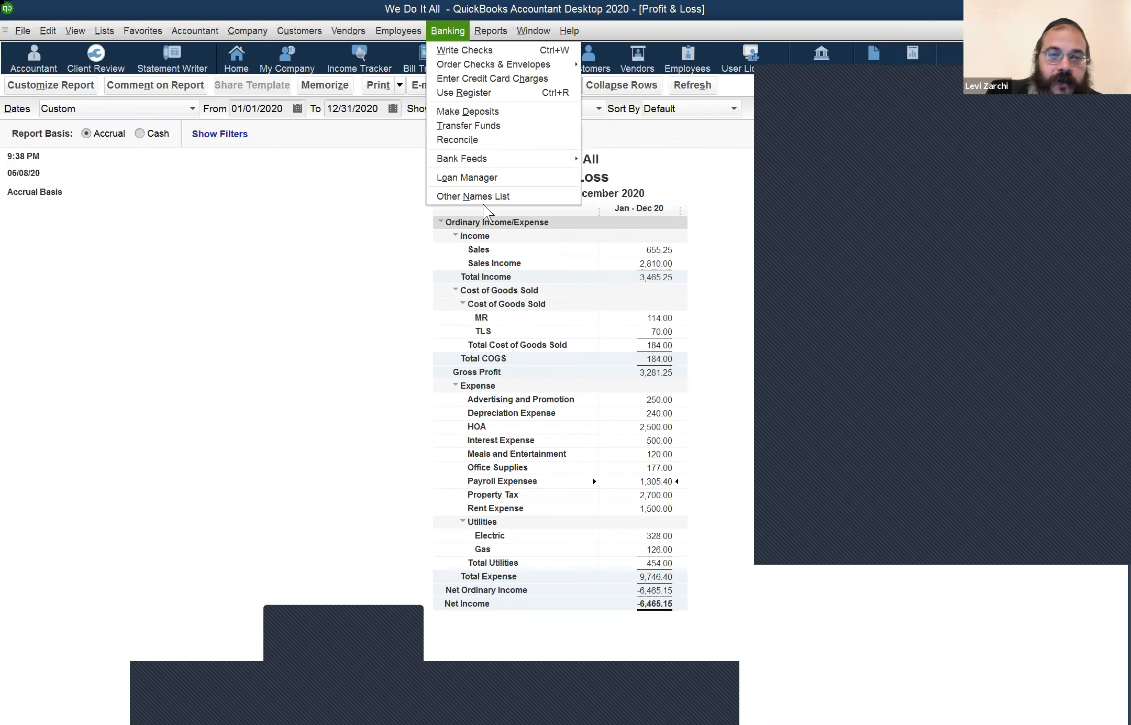
pyautogui.click(25, 32)
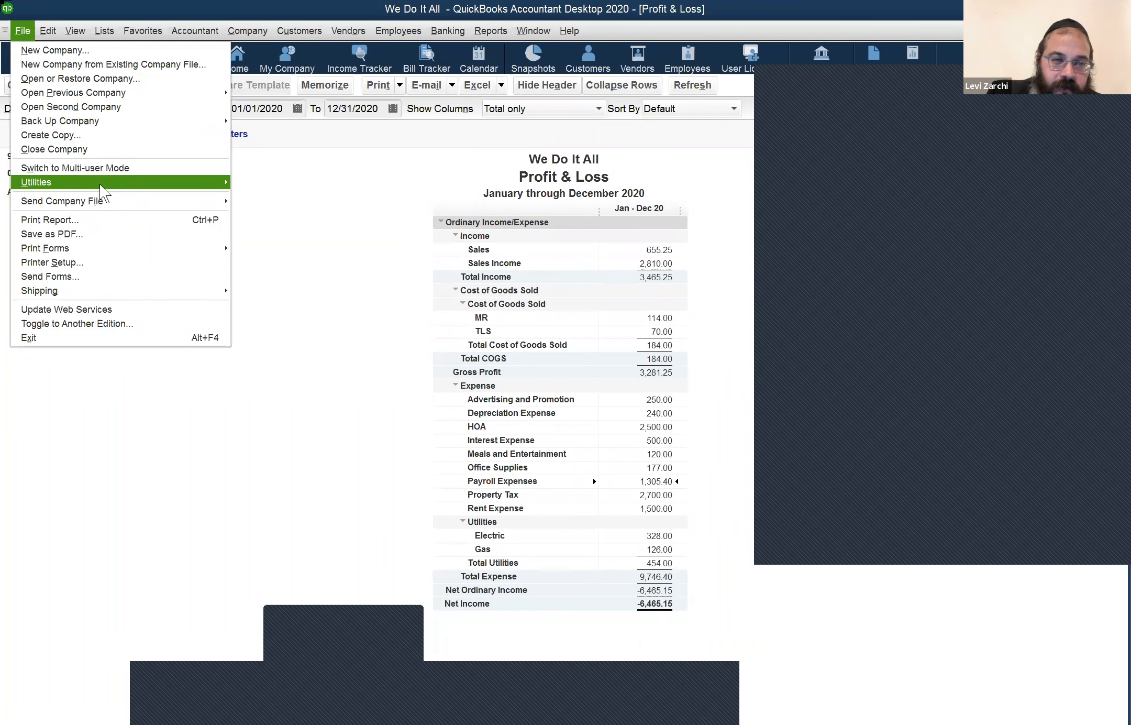
# Step: Revisit the File > Utilities Import and Export submenus before dismissing the menus
pyautogui.moveTo(100, 184)
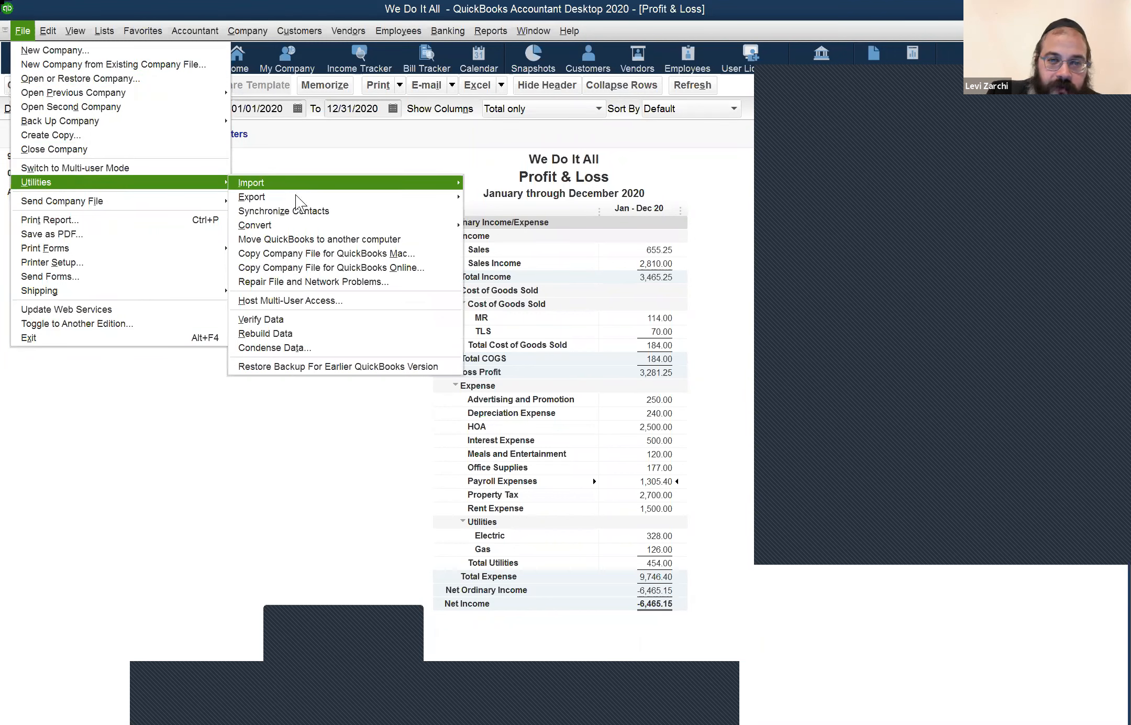
pyautogui.moveTo(294, 199)
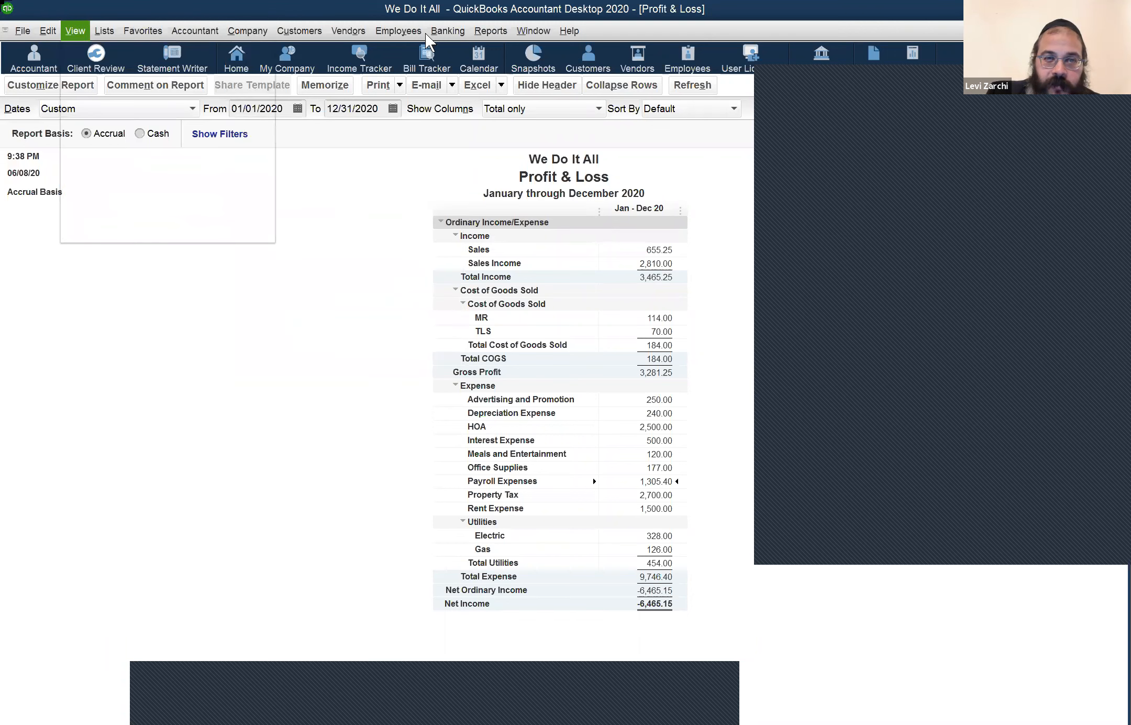
# Step: Move from the Banking menu to the Vendors menu to list Enter Bills, Pay Bills and more
pyautogui.moveTo(439, 35)
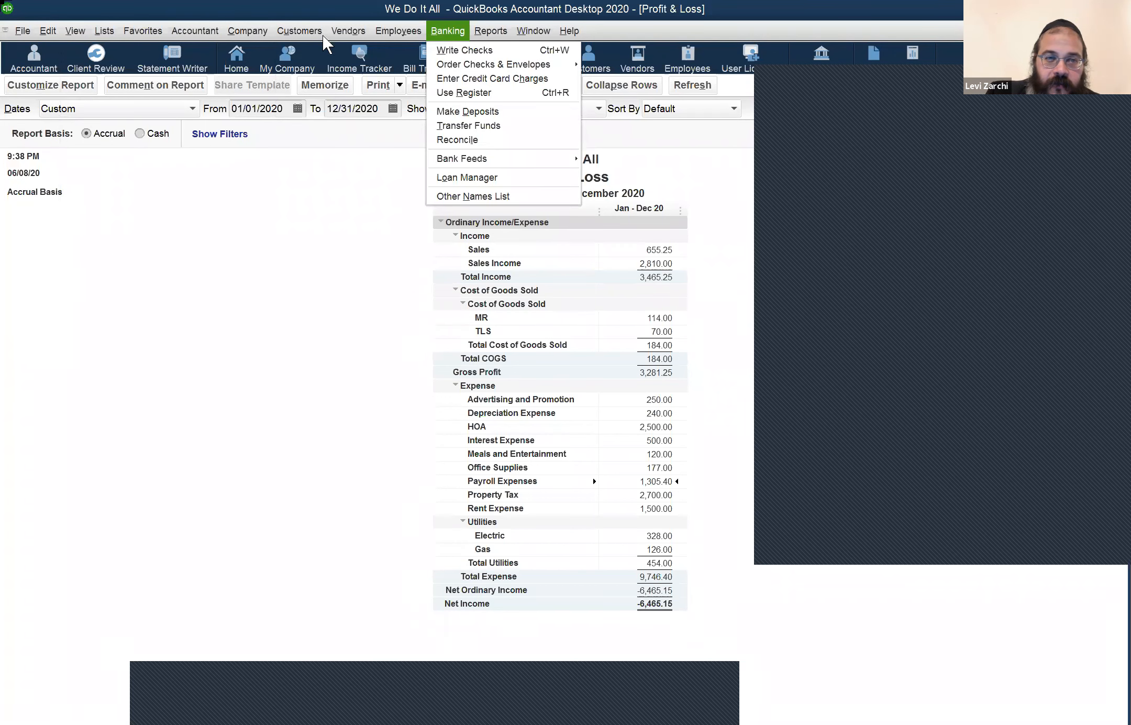
pyautogui.moveTo(327, 36)
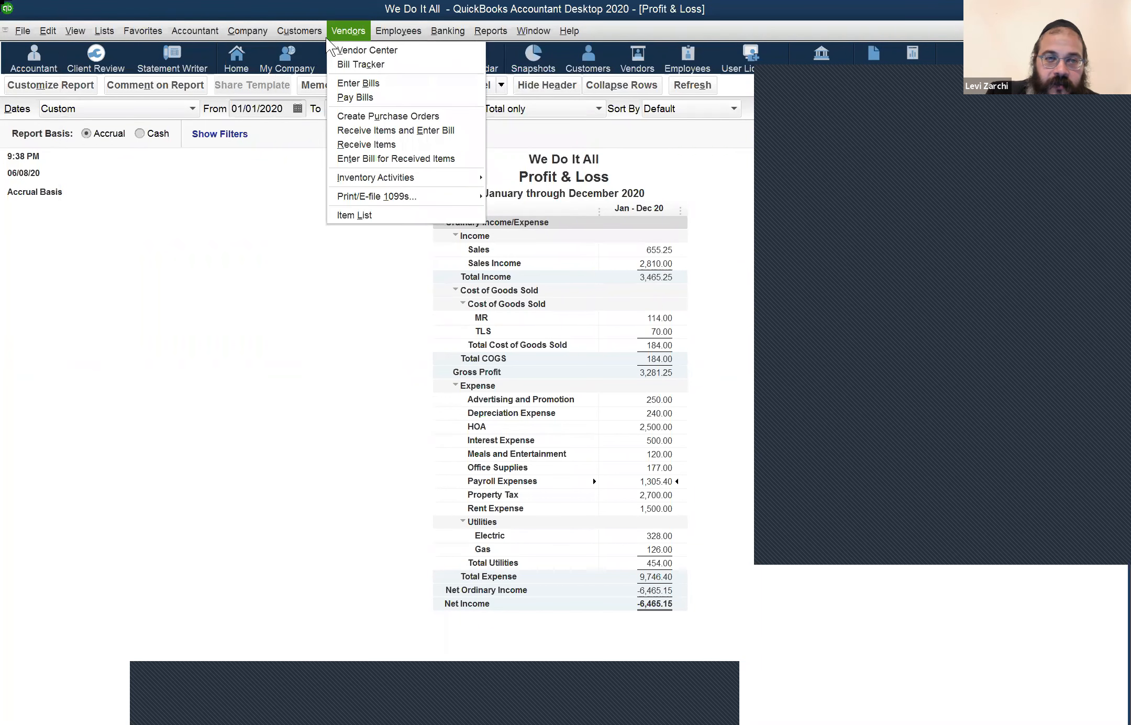
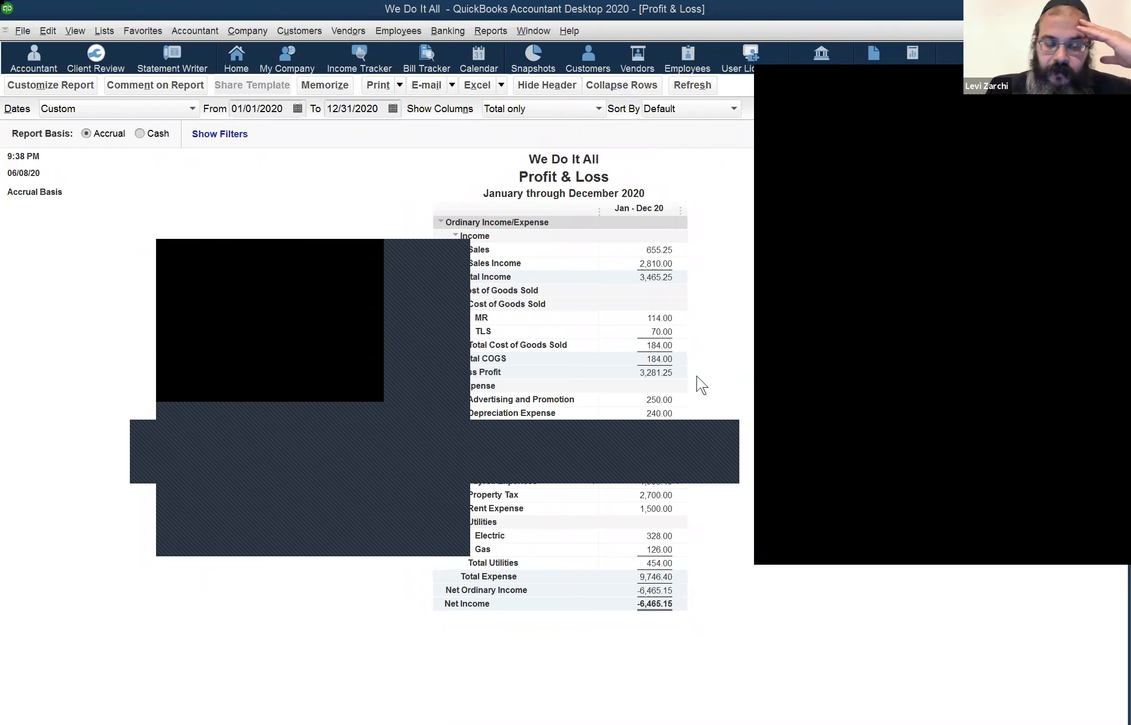
# Step: Drill from the P&L's HOA amount into the 06/08/2020 Cost of House journal entry register
pyautogui.click(651, 369)
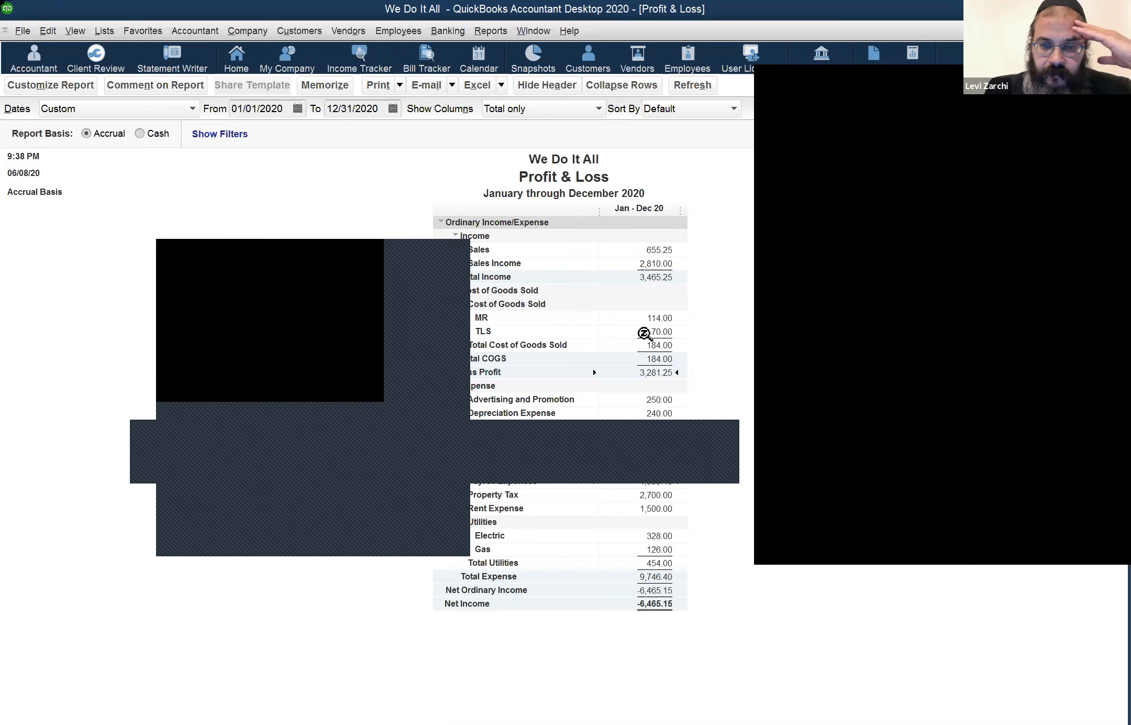
pyautogui.doubleClick(649, 428)
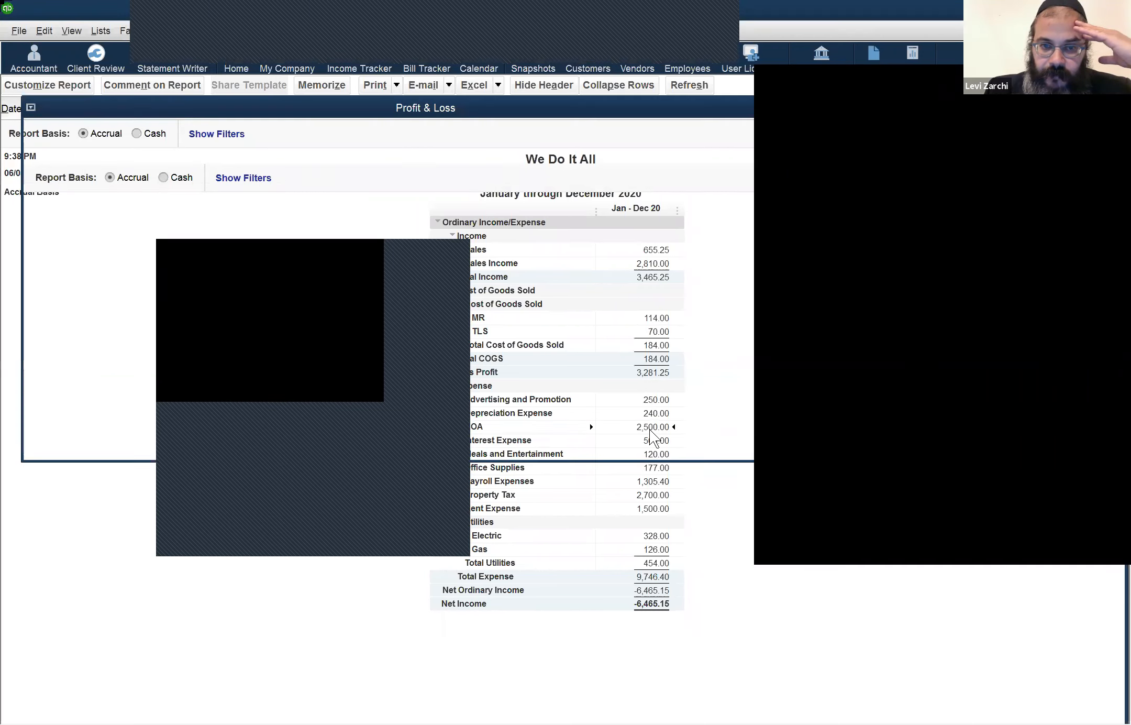
pyautogui.doubleClick(417, 242)
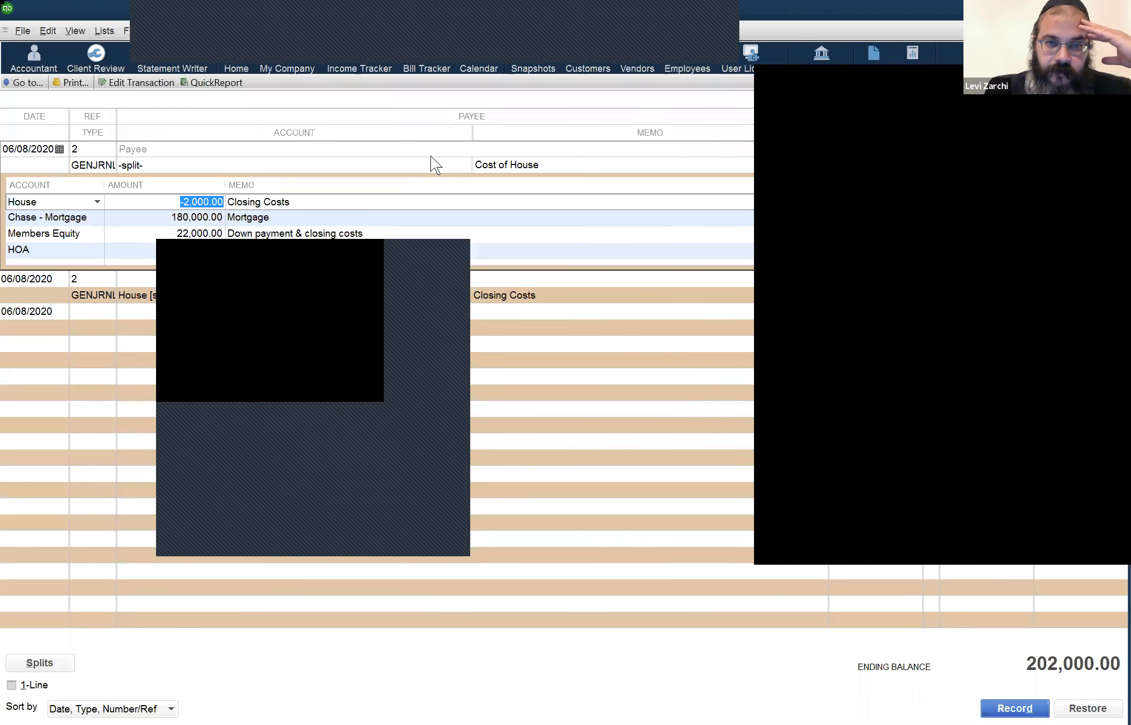
# Step: Open general journal entry 2 of 06/08/2020, balanced at 207,700.00 debits and credits
pyautogui.doubleClick(389, 248)
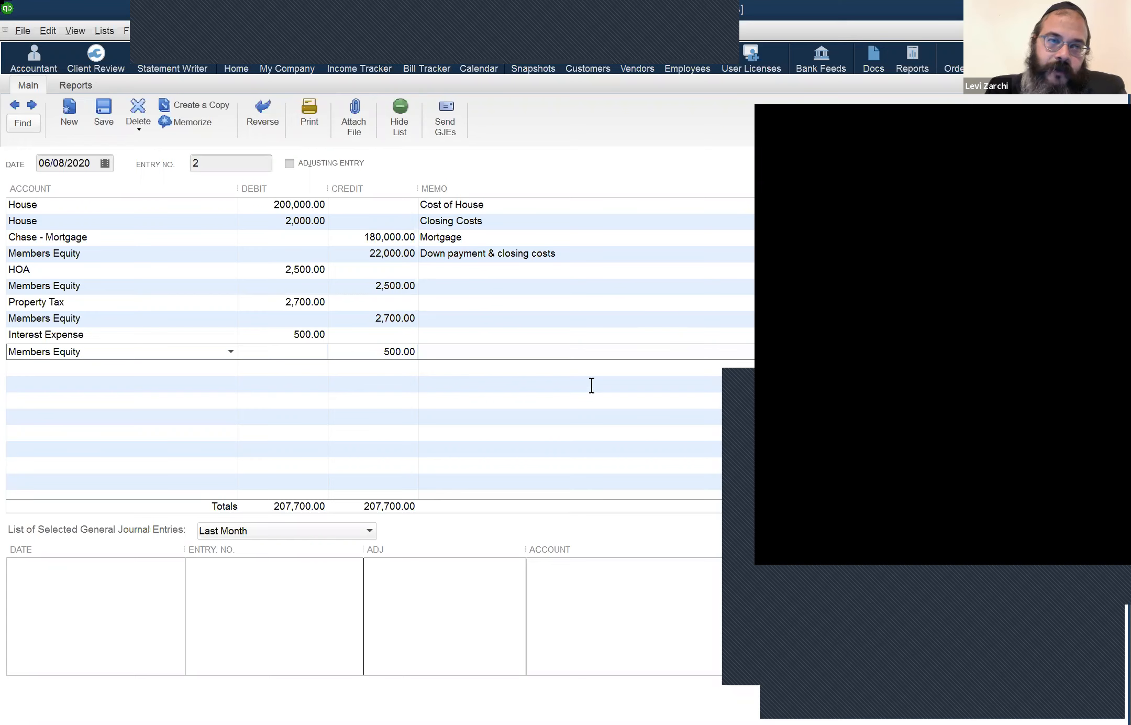
# Step: Start a new company from the File menu and show the Other Options for creating its file
pyautogui.press('alt')
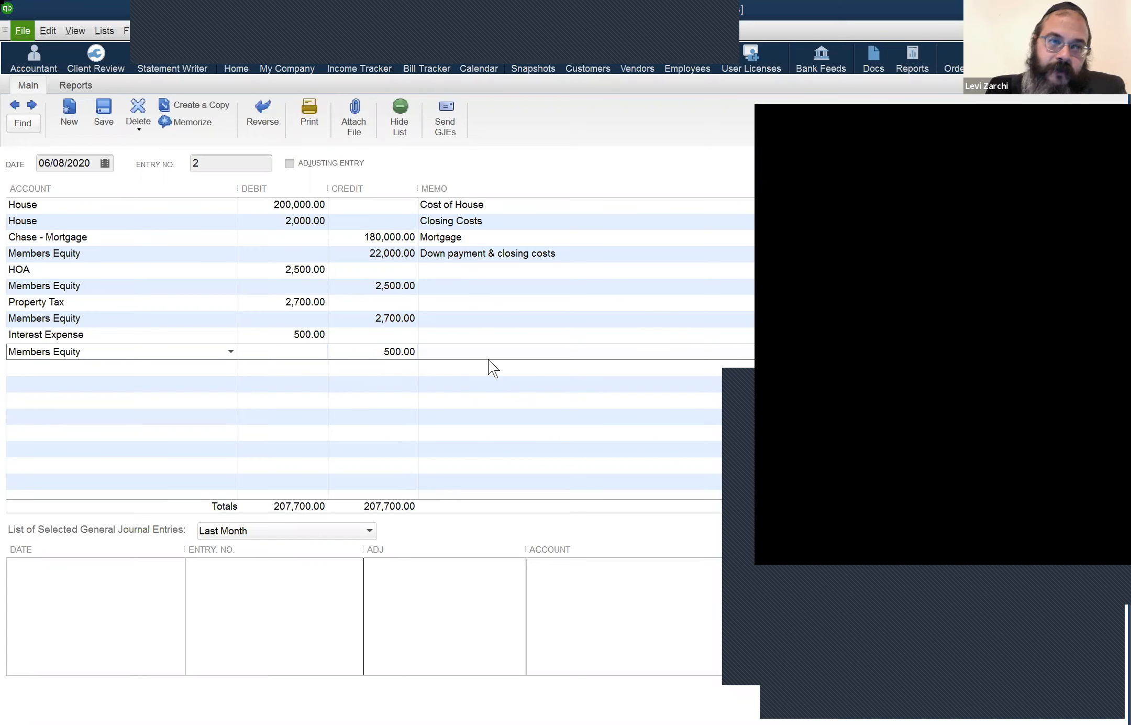
pyautogui.click(32, 34)
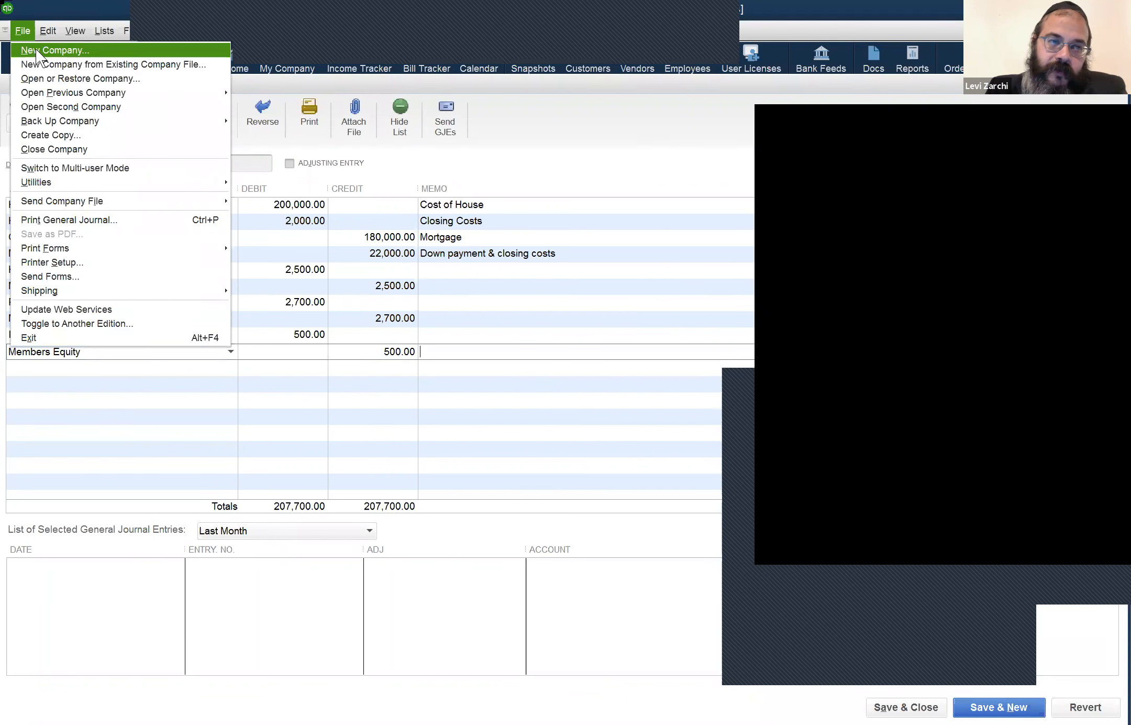
pyautogui.click(675, 438)
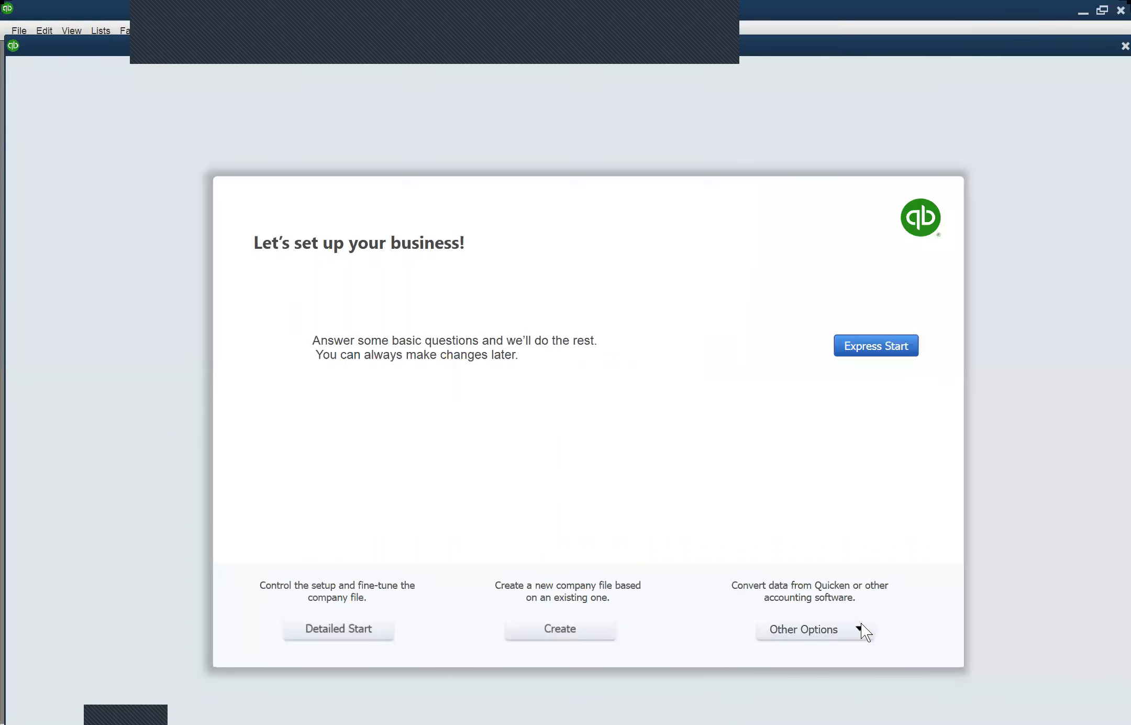
pyautogui.click(860, 628)
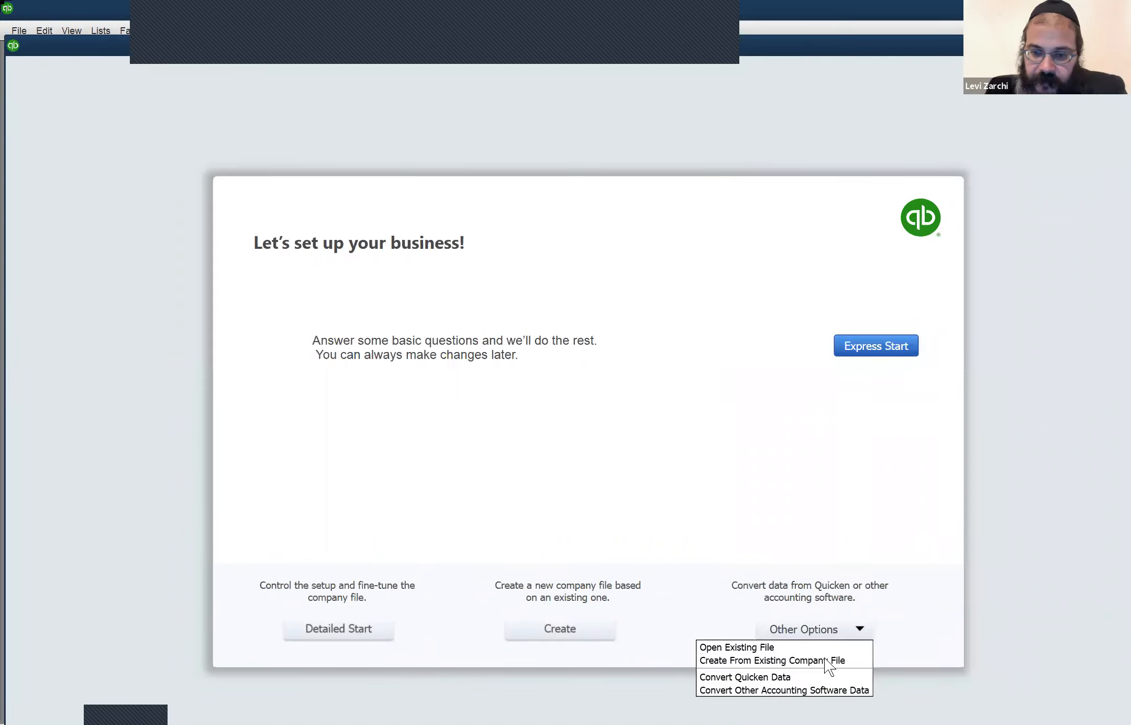
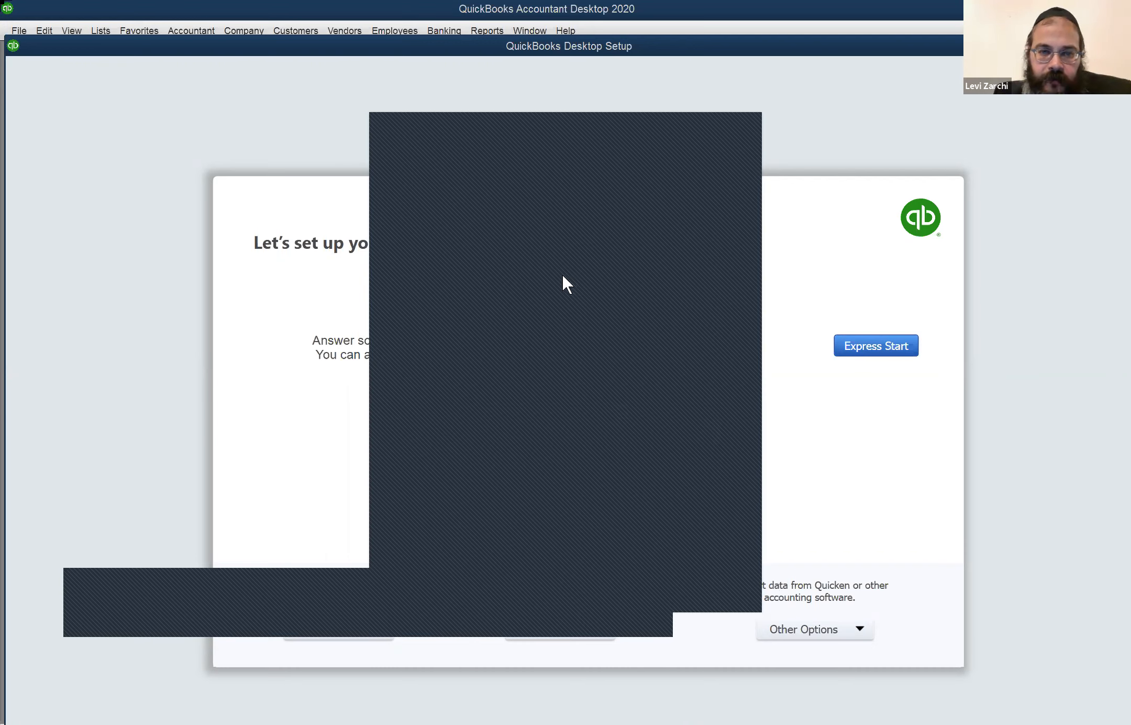
# Step: Dismiss the QuickBooks Desktop Setup window to return to No Company Open
pyautogui.press('Escape')
# Step: Open the We Do It All 2 company file and maximize its Home page
pyautogui.doubleClick(352, 248)
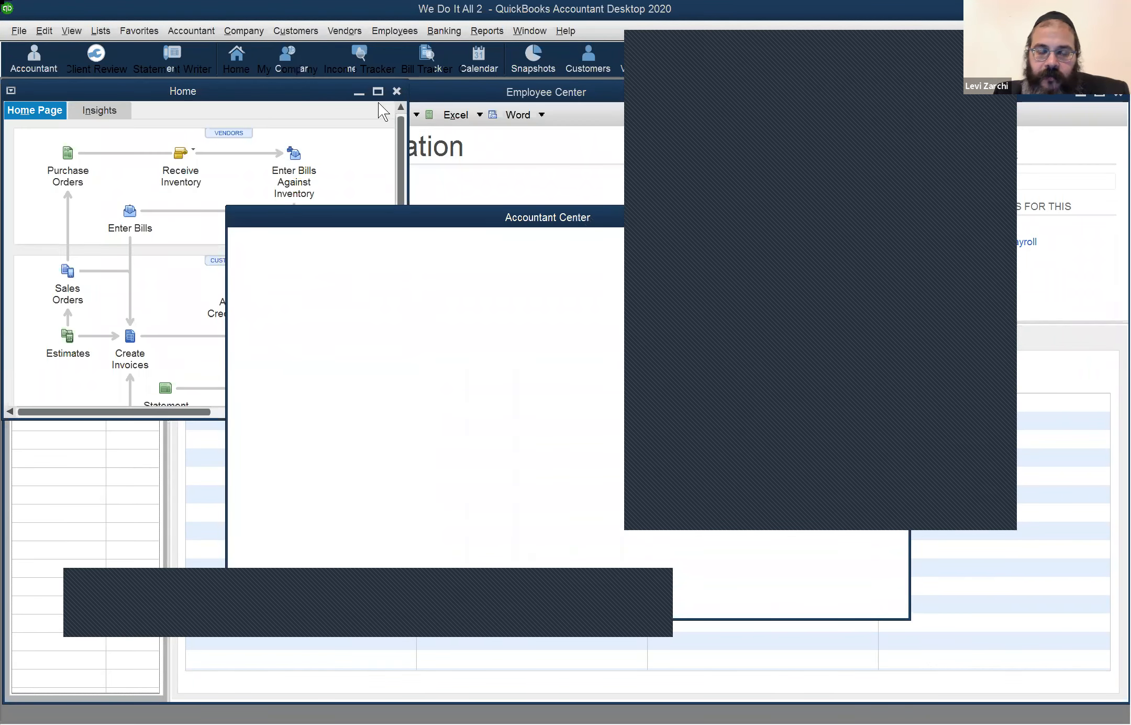
pyautogui.click(378, 92)
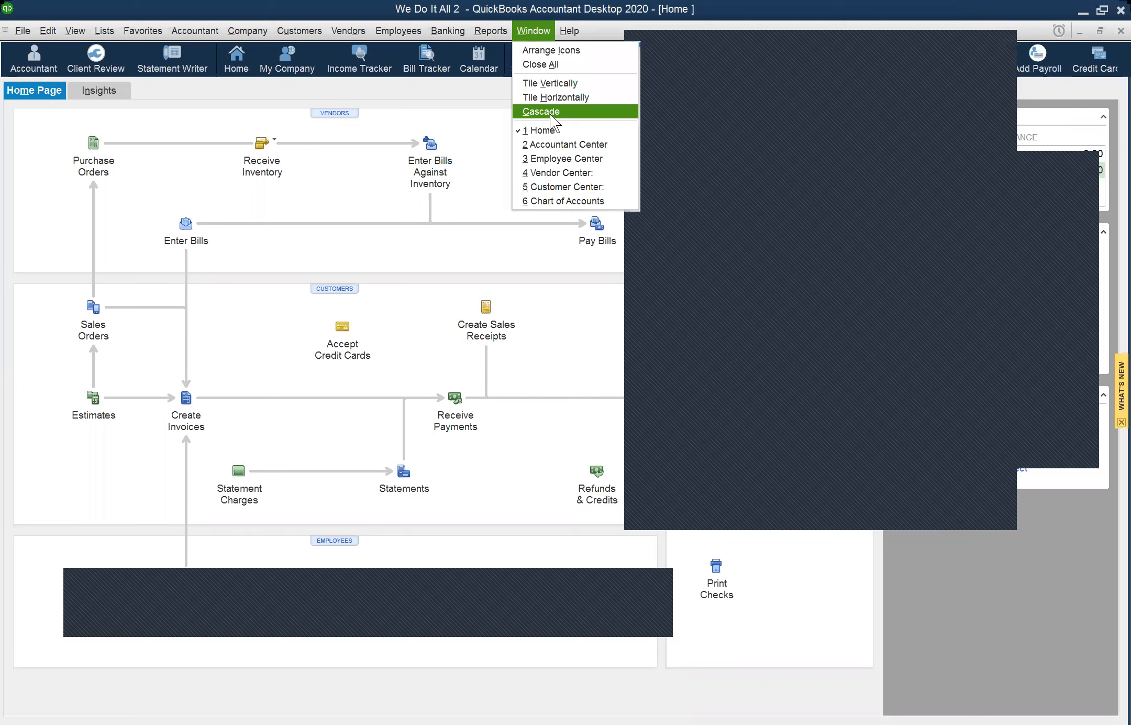
# Step: Run the Profit & Loss Standard report and change its From date to 01/01/2020
pyautogui.moveTo(484, 38)
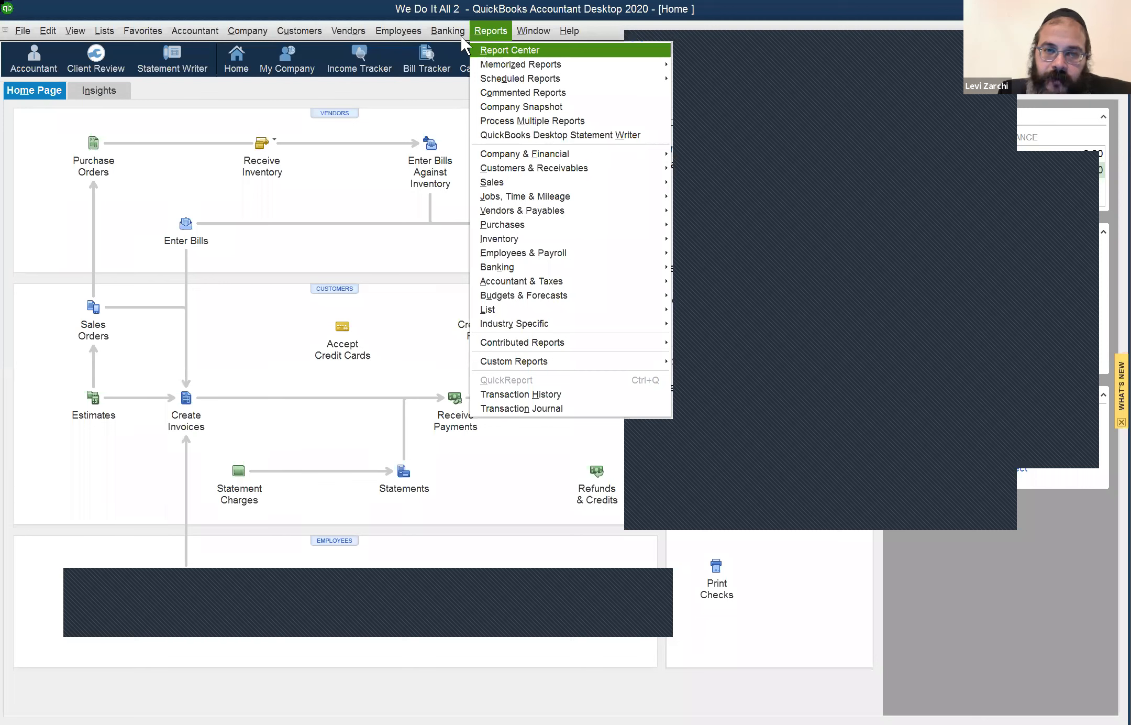
pyautogui.moveTo(528, 36)
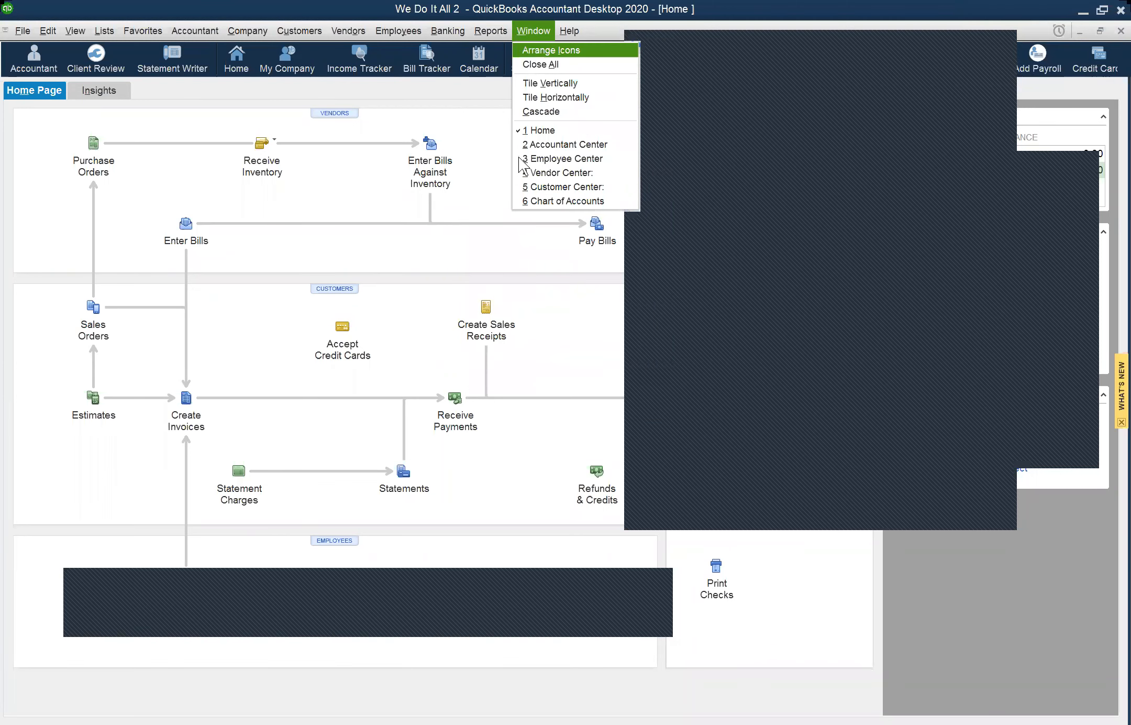
pyautogui.moveTo(518, 156)
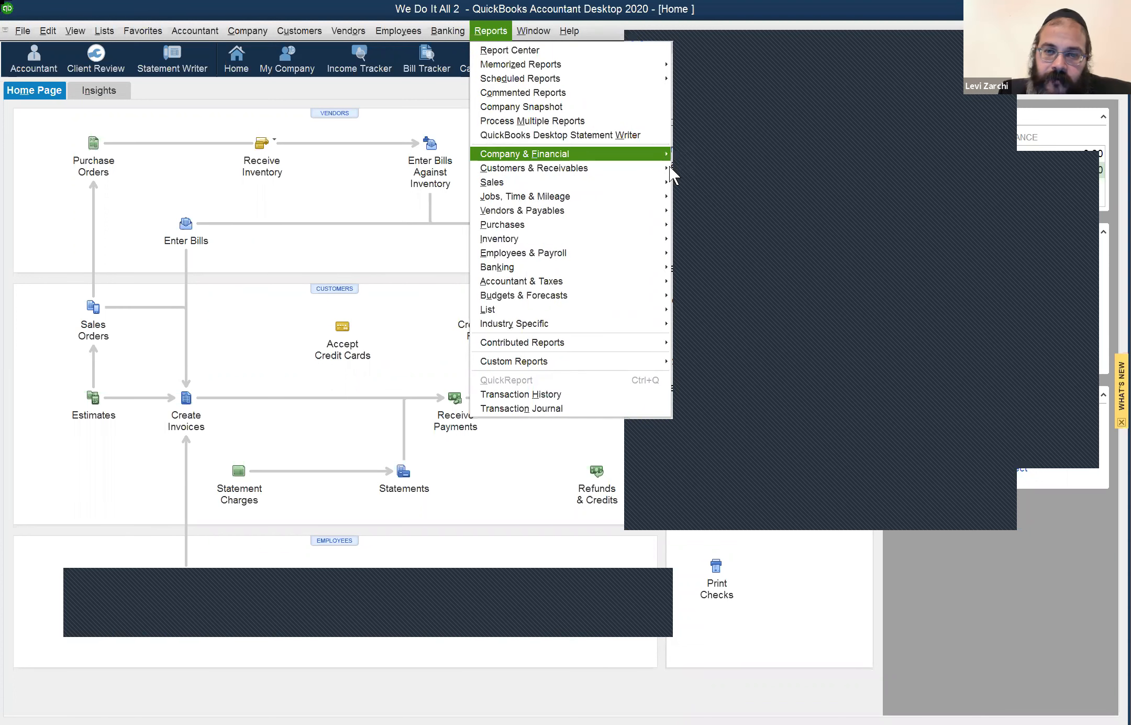
pyautogui.click(669, 166)
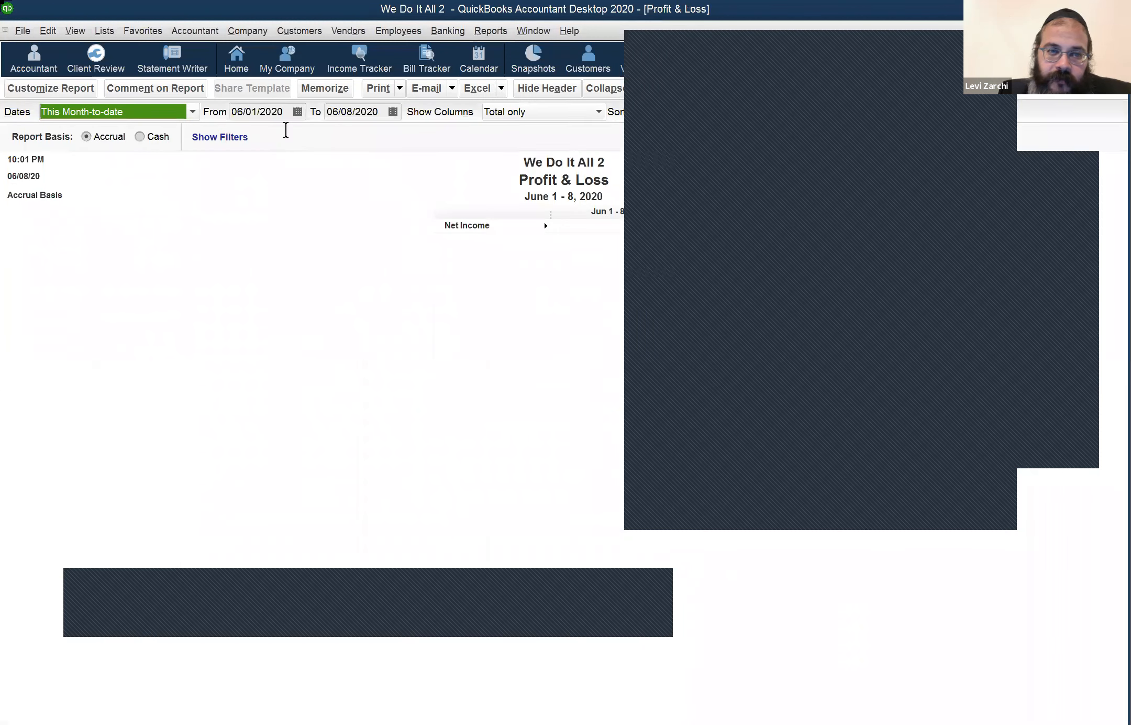
pyautogui.click(284, 111)
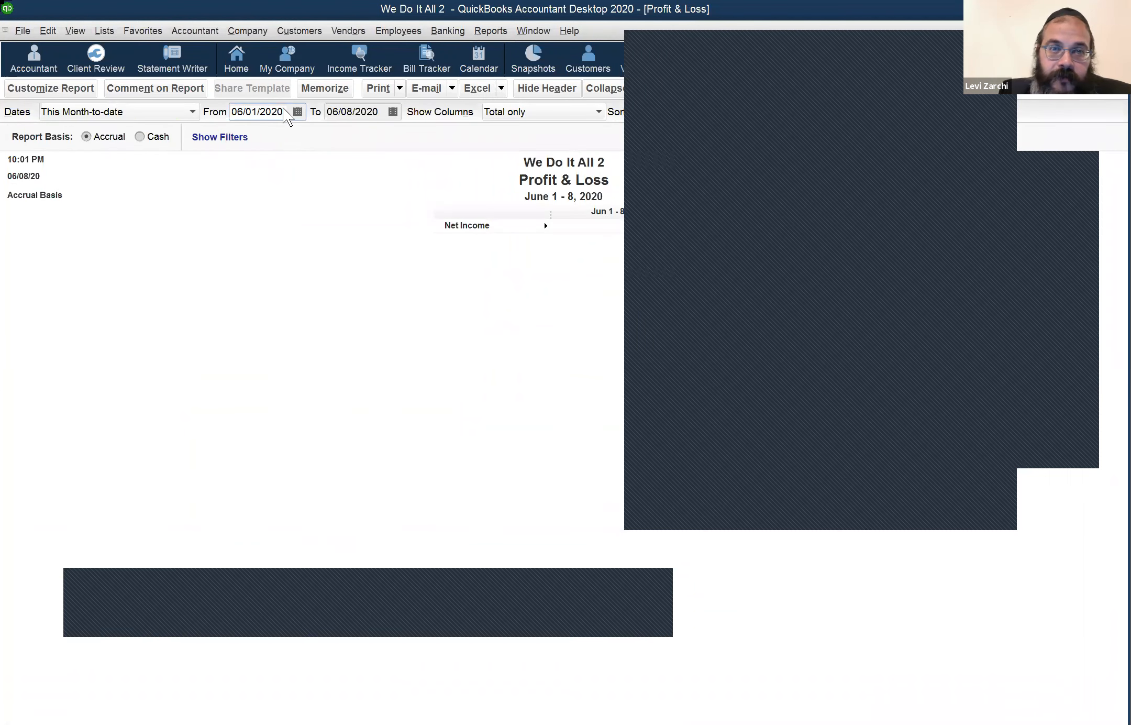
pyautogui.press('y')
pyautogui.click(23, 31)
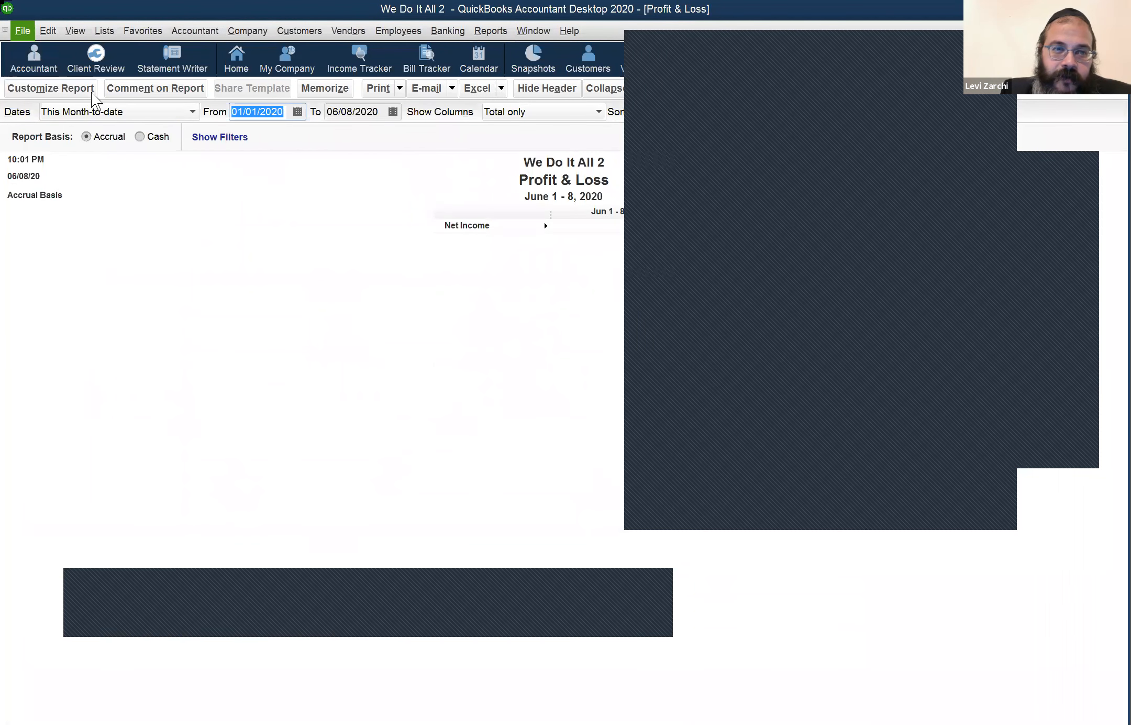
# Step: Reopen the previous We Do It All company file and log in with the admin password
pyautogui.moveTo(126, 93)
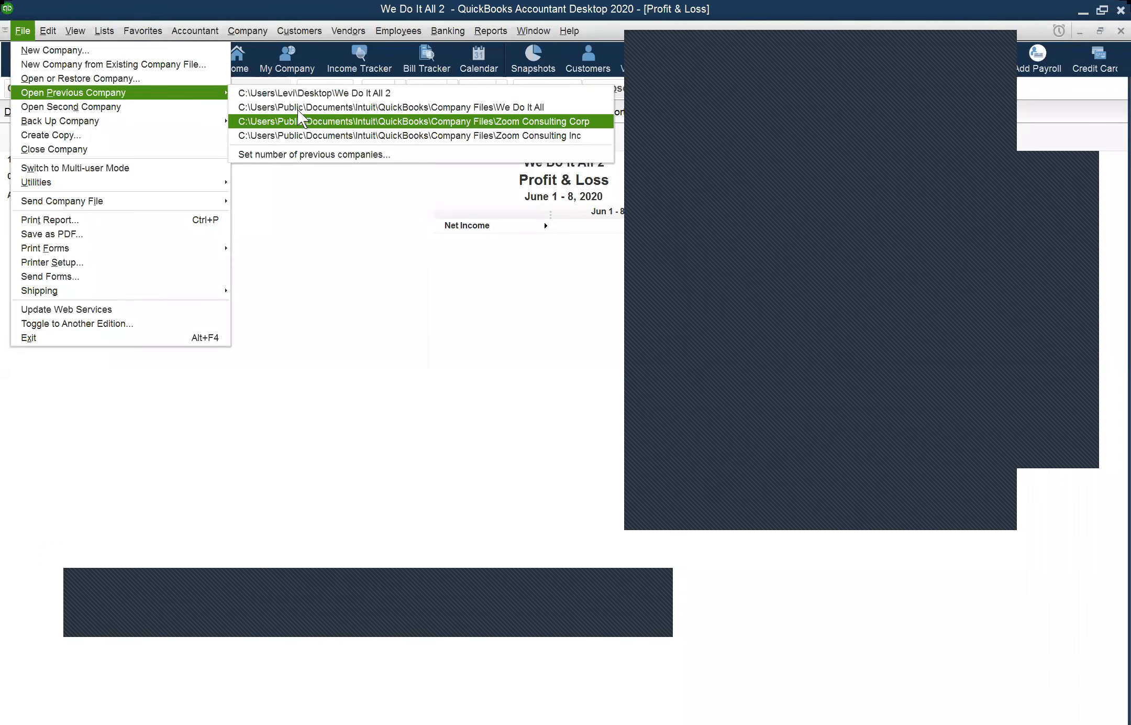
pyautogui.click(297, 116)
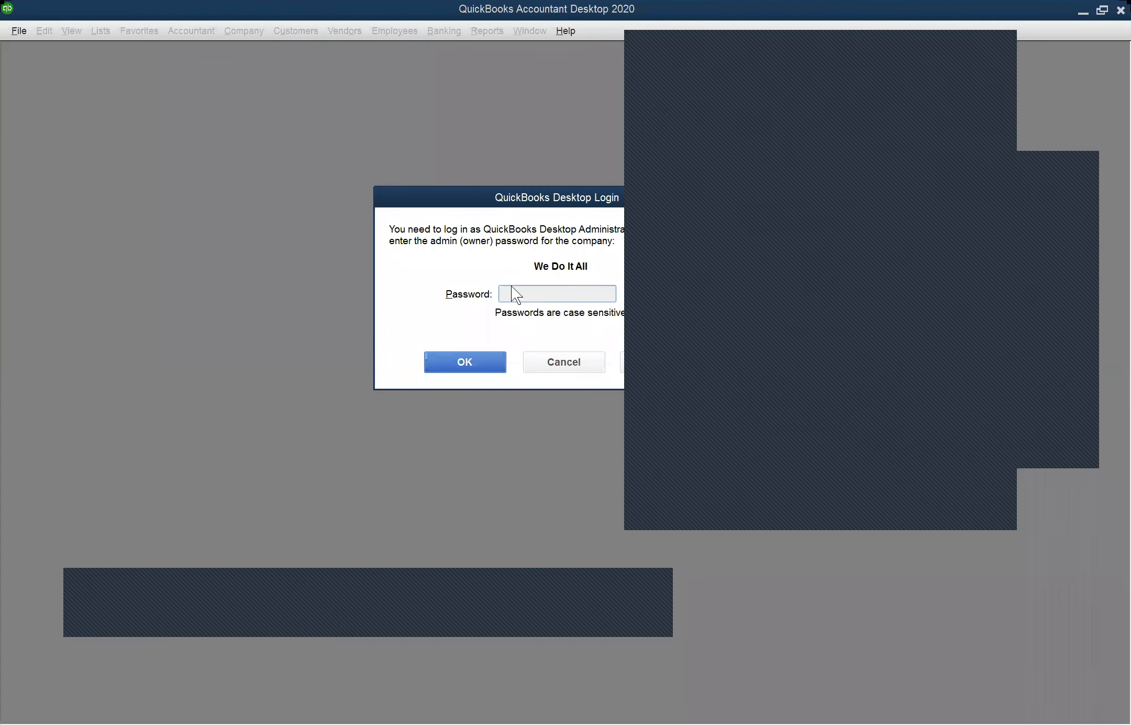
pyautogui.write('•••••')
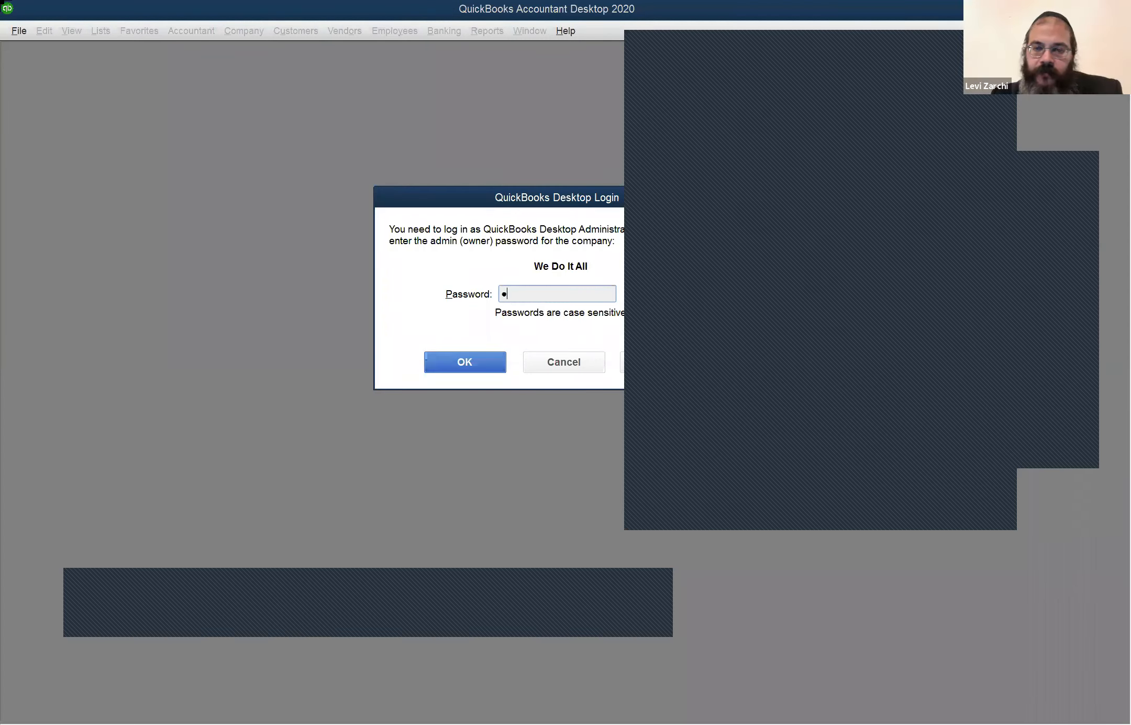
pyautogui.write('••')
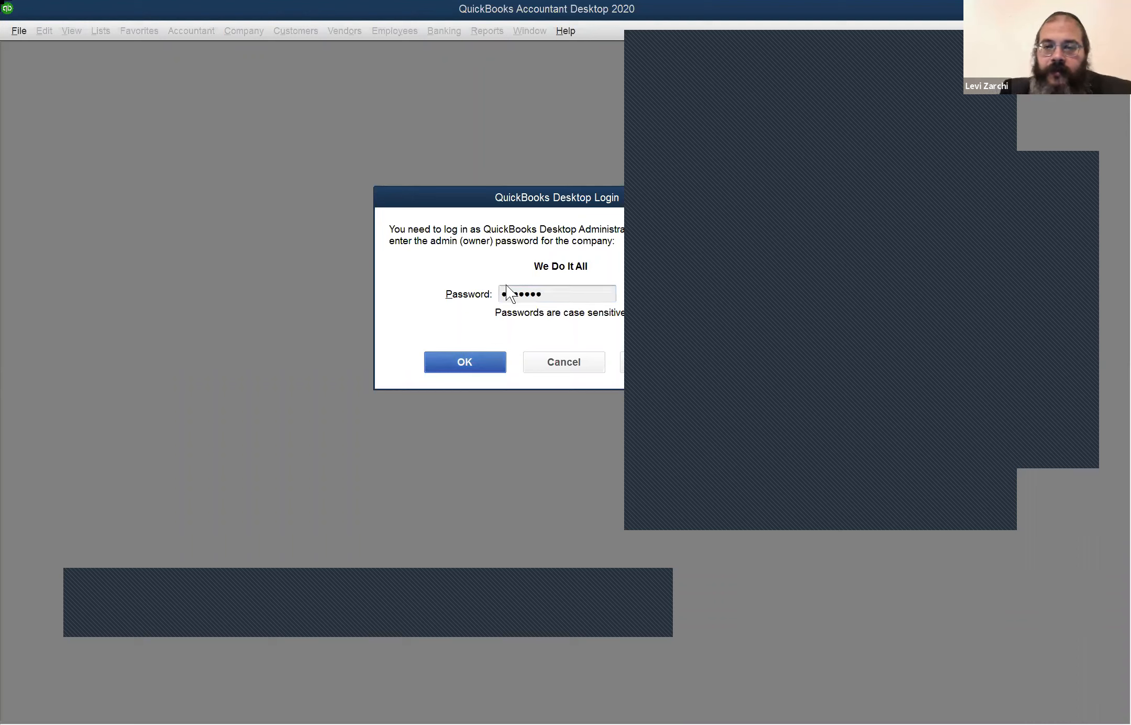
pyautogui.press('Return')
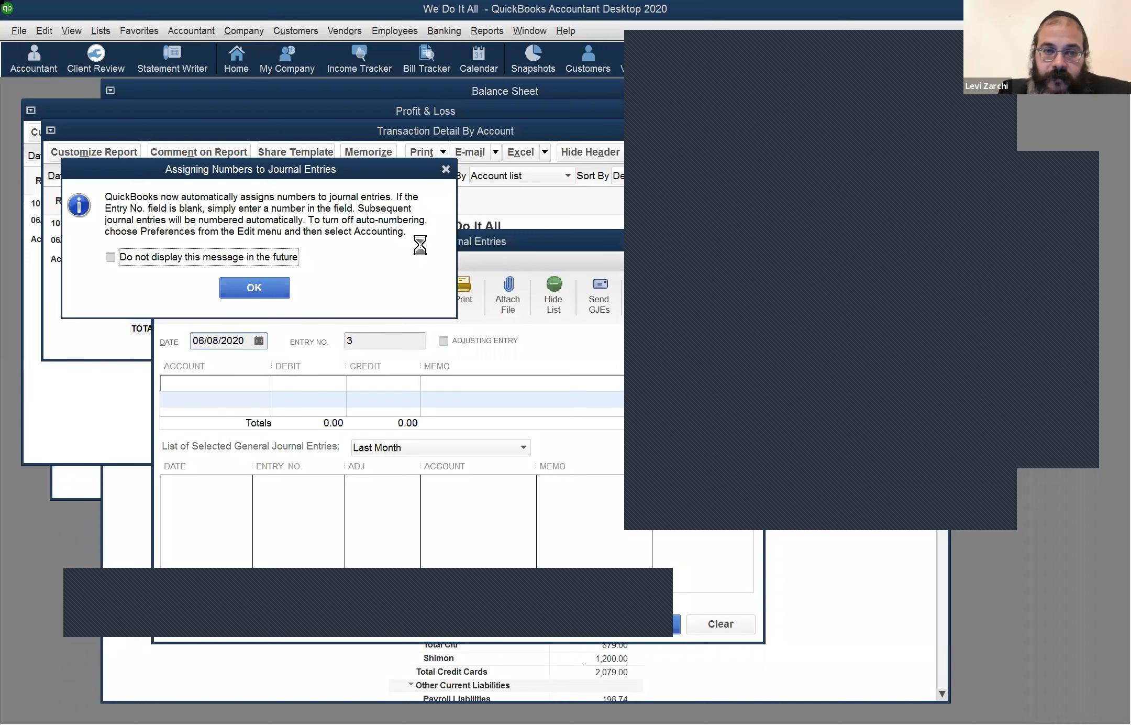
# Step: Dismiss the numbering notice and close the Accountant Center, journal entry form and House register
pyautogui.press('Return')
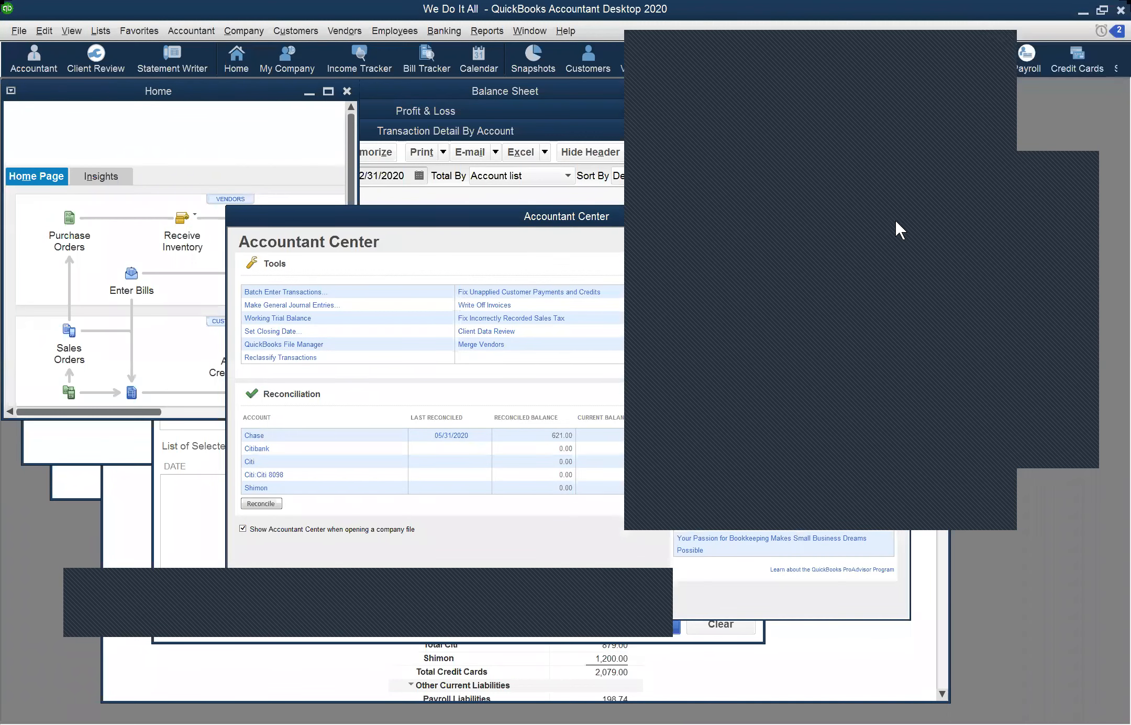
pyautogui.press('Escape')
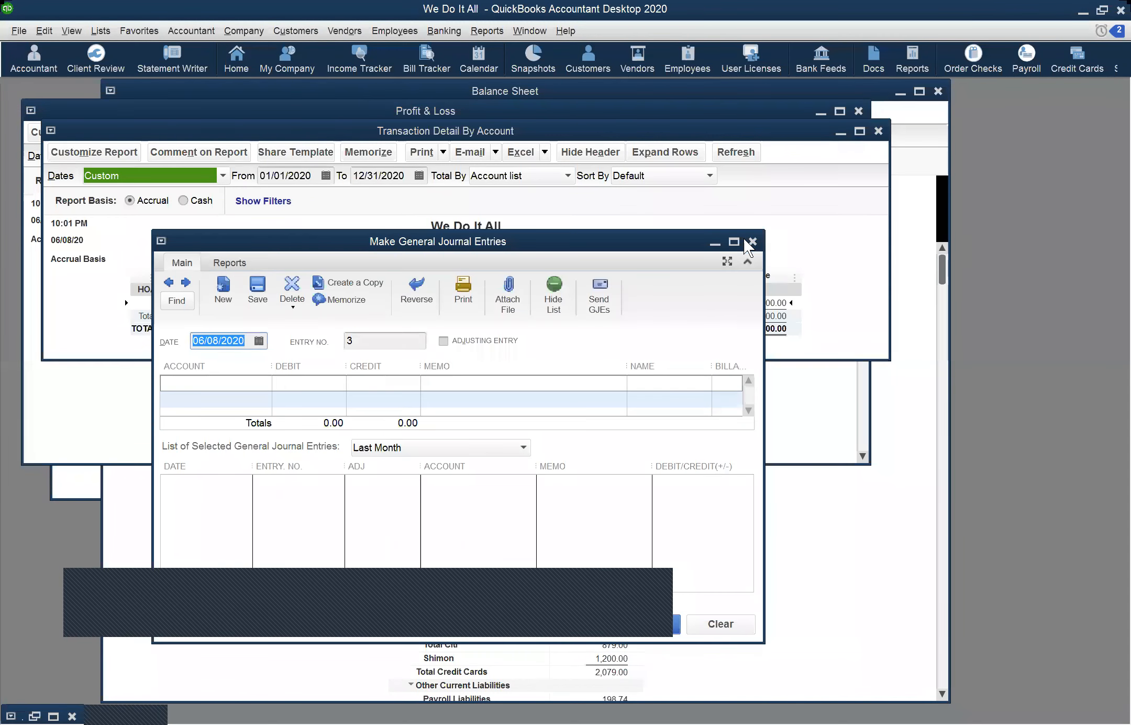
pyautogui.click(720, 242)
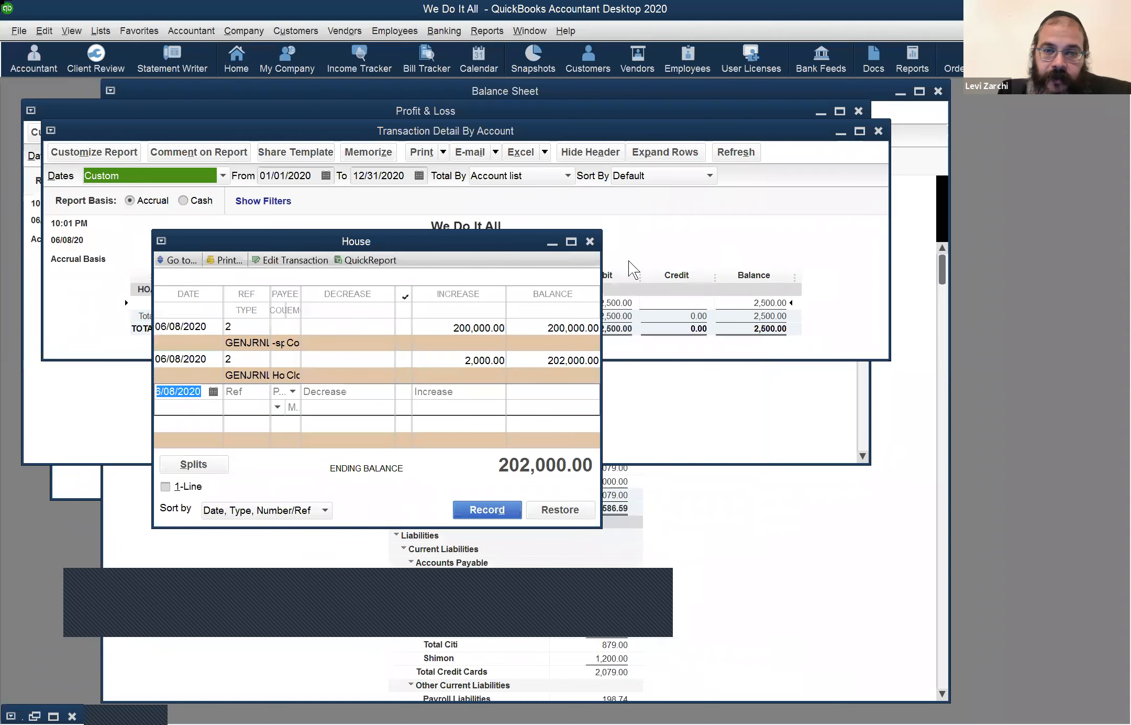
pyautogui.click(589, 241)
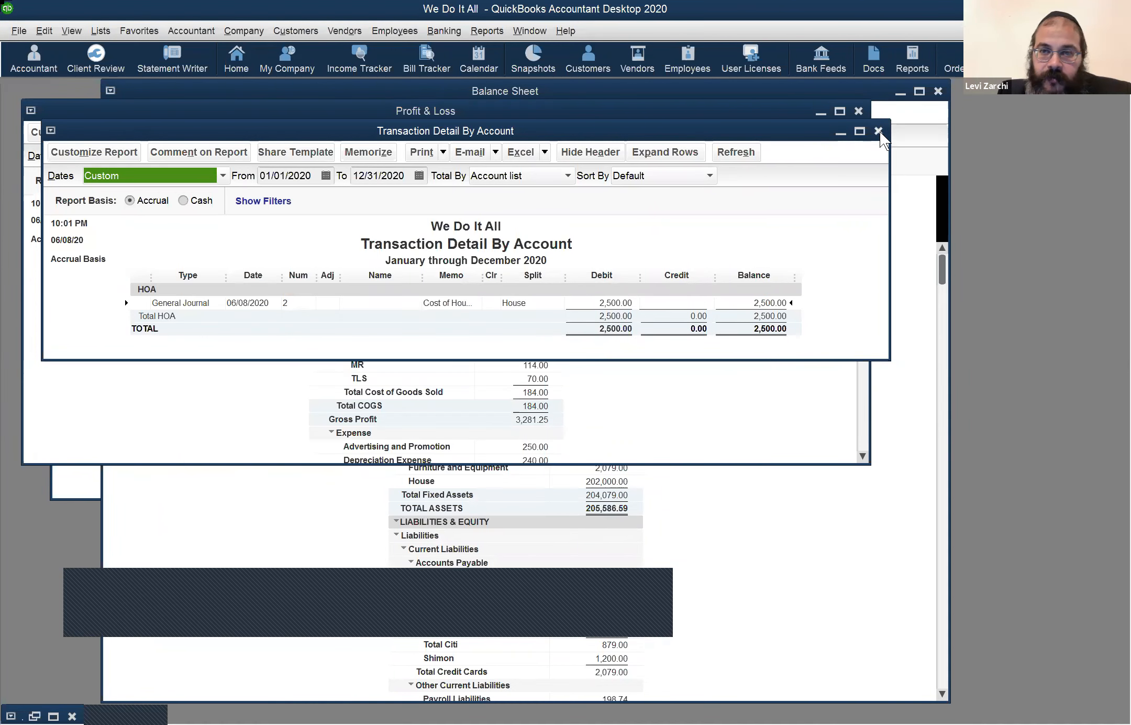
pyautogui.press('Escape')
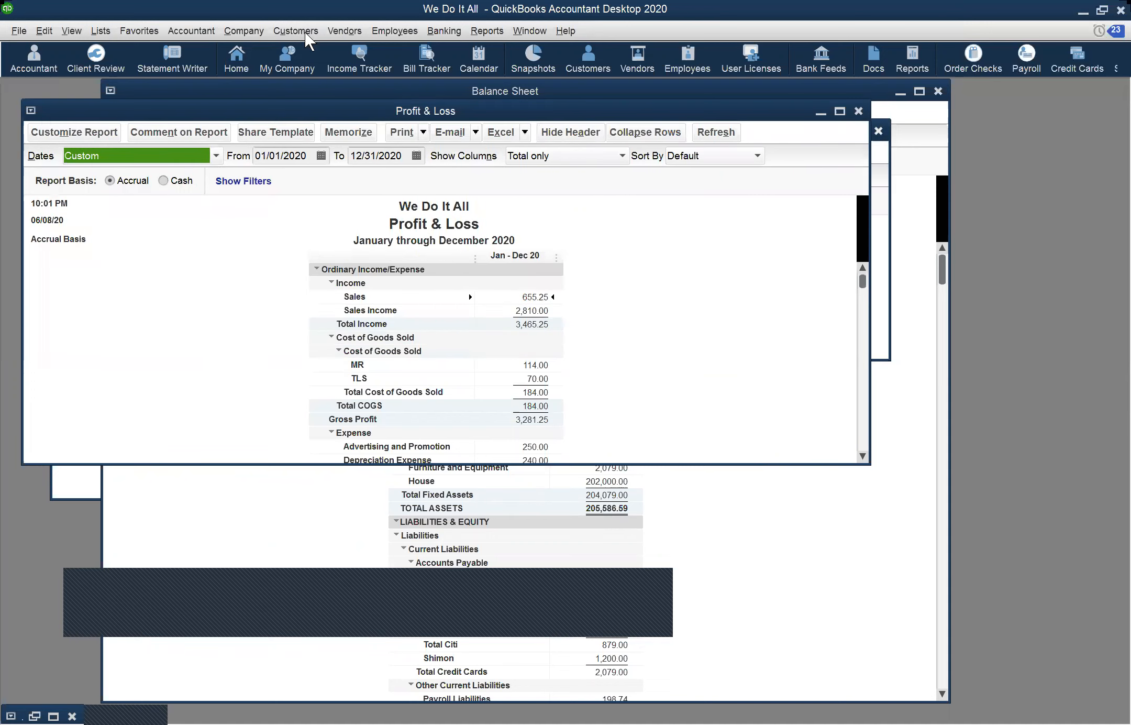
# Step: Close the Profit & Loss and Transaction Detail By Account reports, leaving the Balance Sheet
pyautogui.click(244, 31)
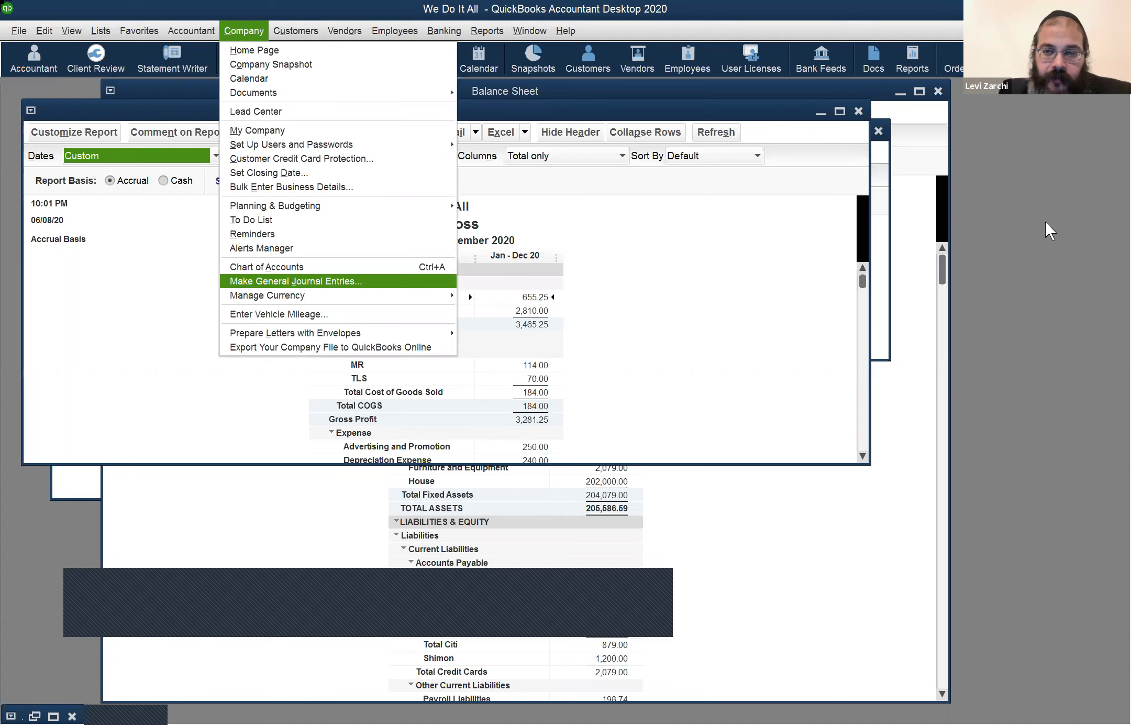
pyautogui.click(859, 113)
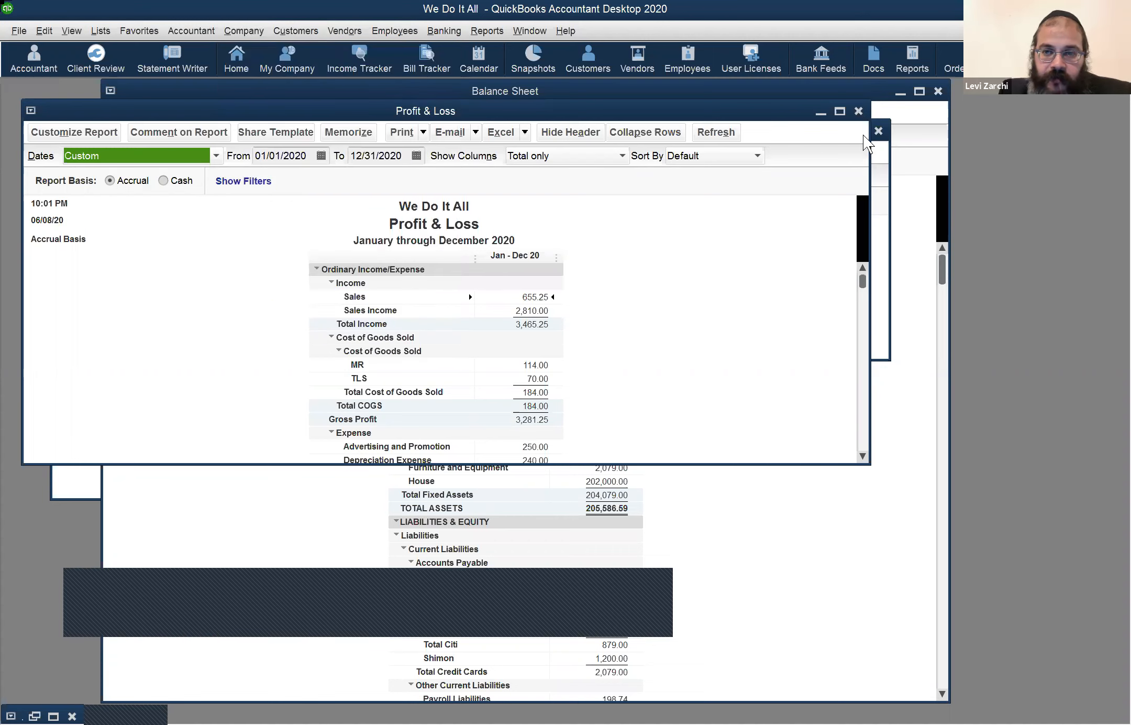
pyautogui.click(878, 134)
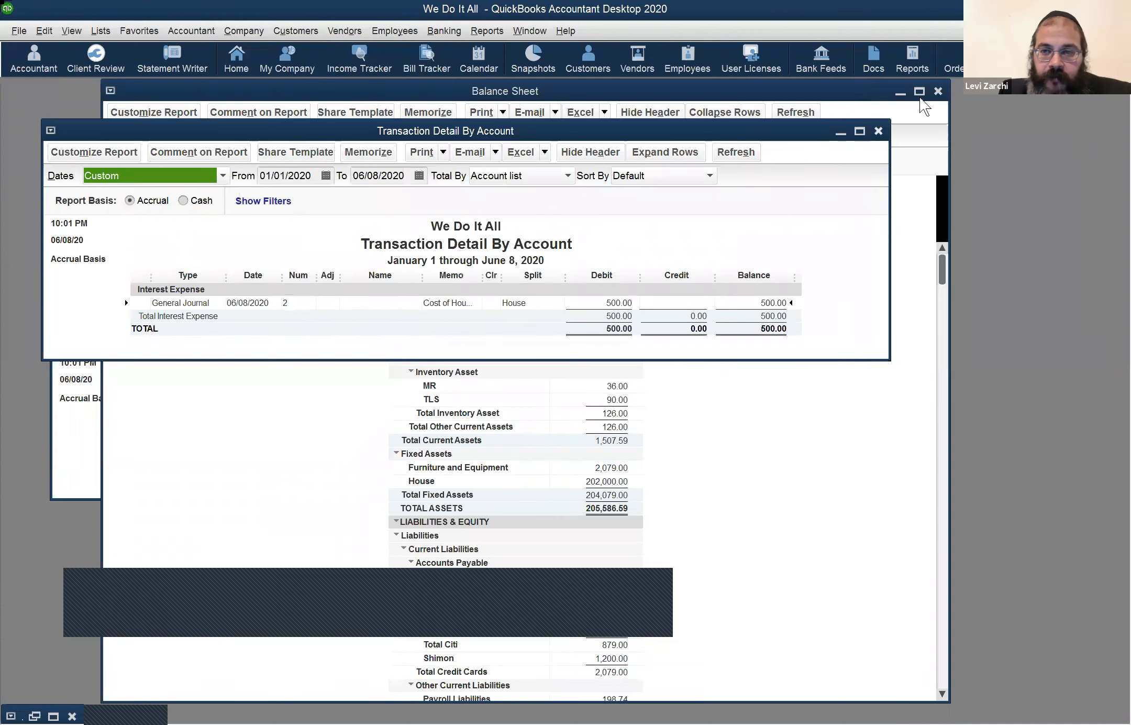
pyautogui.click(878, 131)
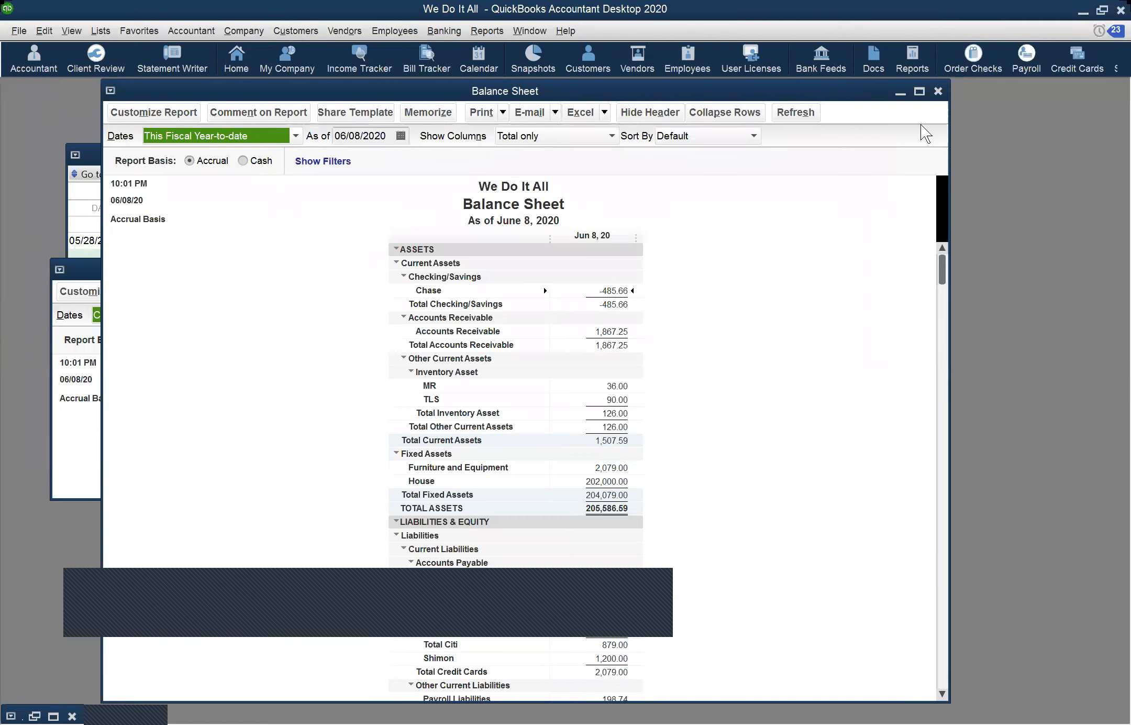
# Step: Maximize the Balance Sheet and drill from House 202,000.00 into the Cost of House journal entry
pyautogui.click(919, 92)
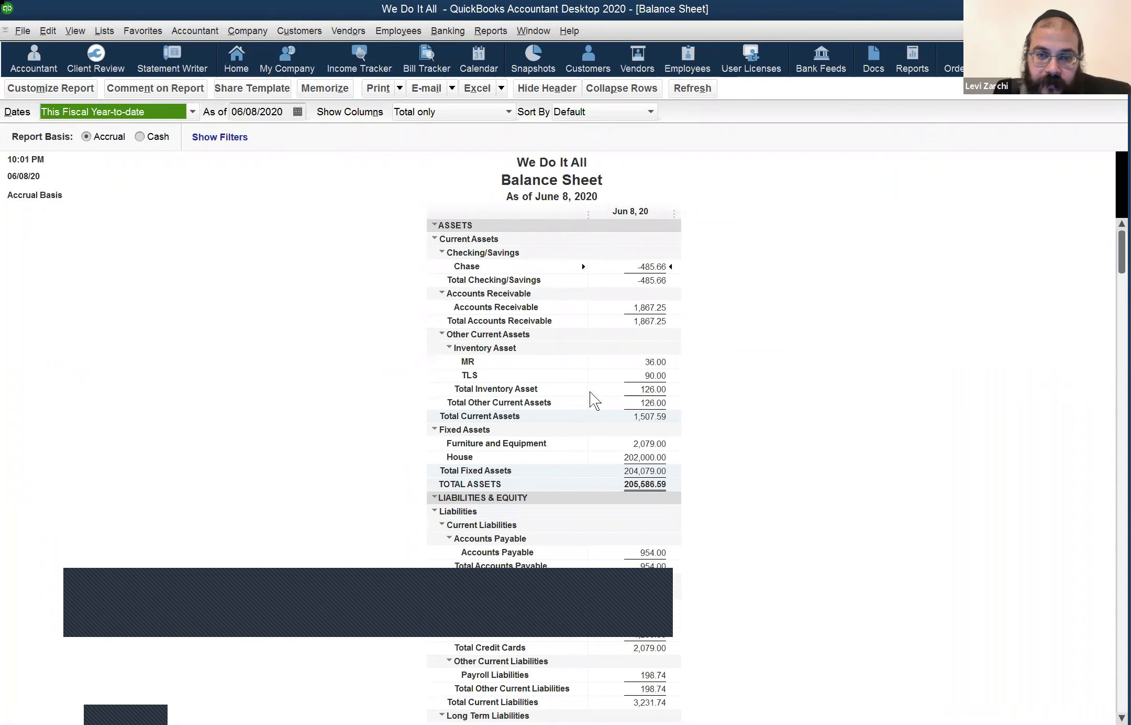
pyautogui.scroll(-2, 640, 400)
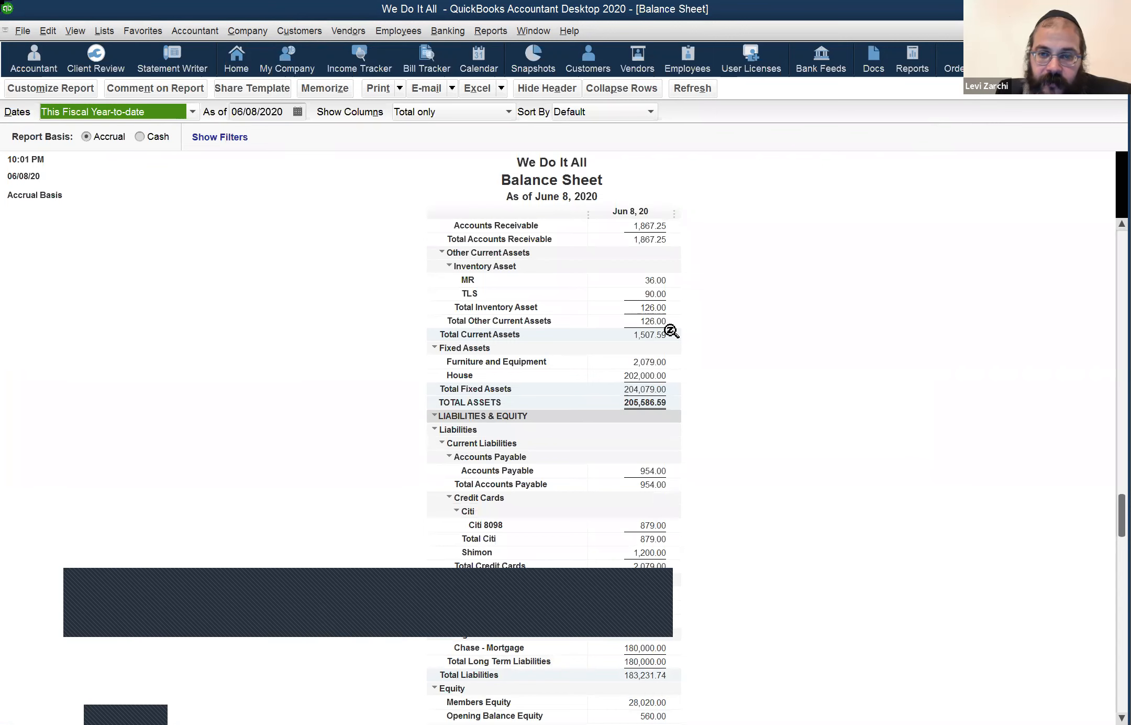
pyautogui.doubleClick(714, 242)
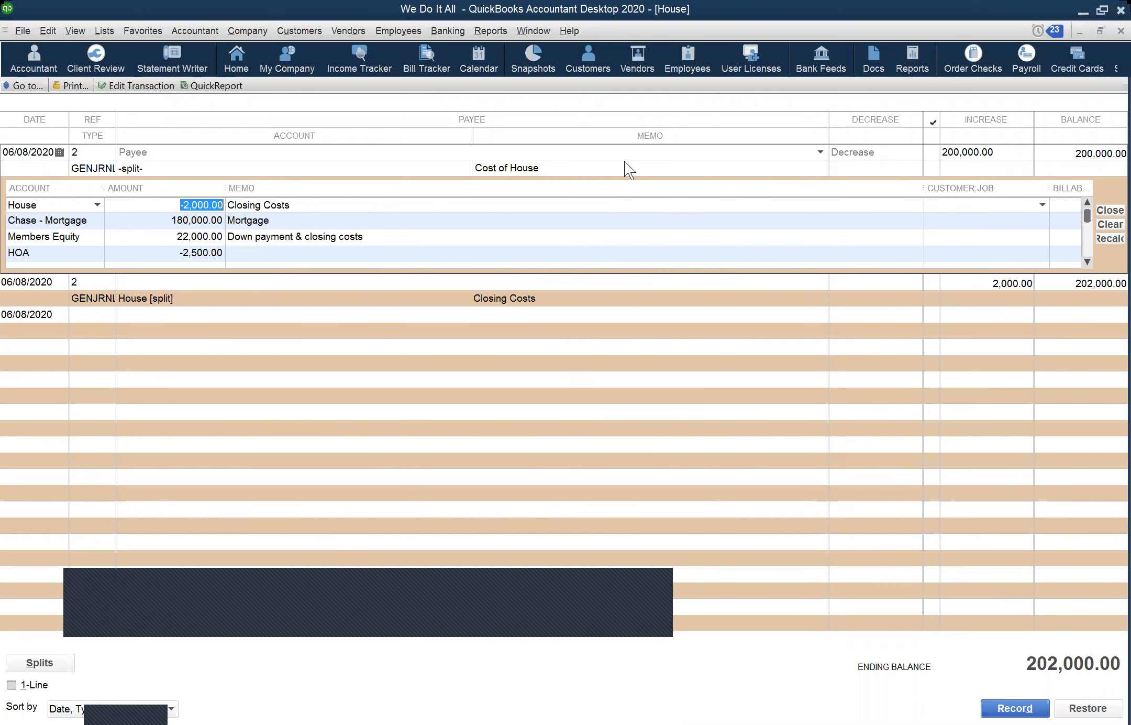
pyautogui.click(624, 163)
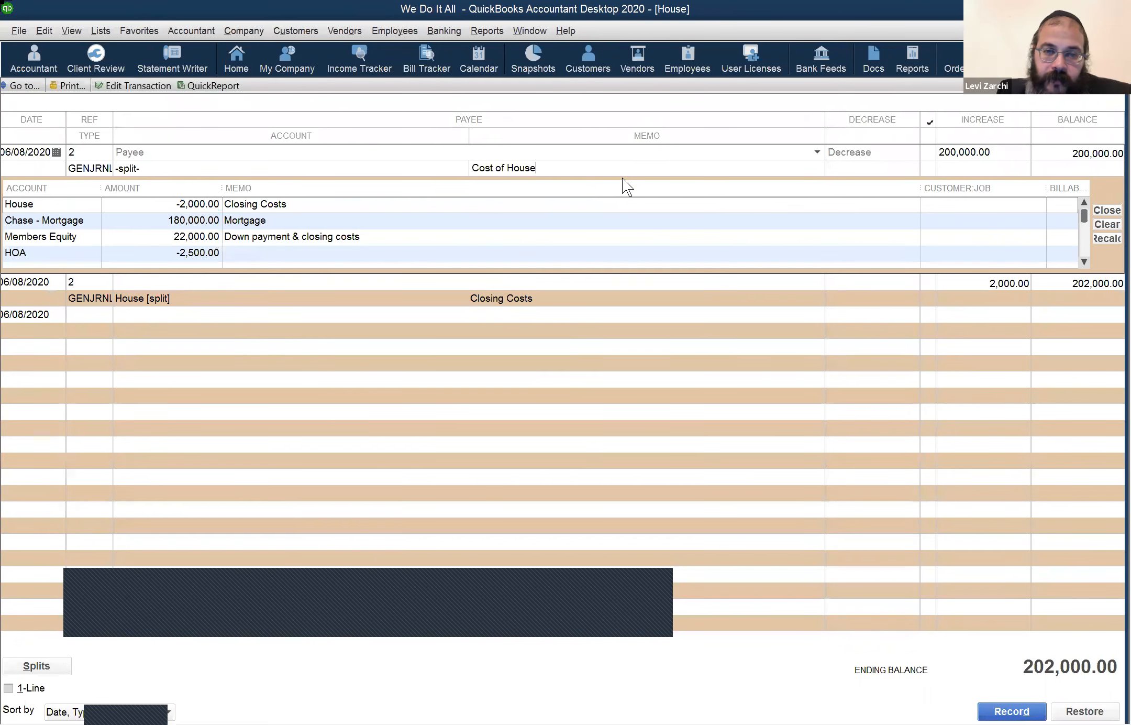
pyautogui.doubleClick(723, 234)
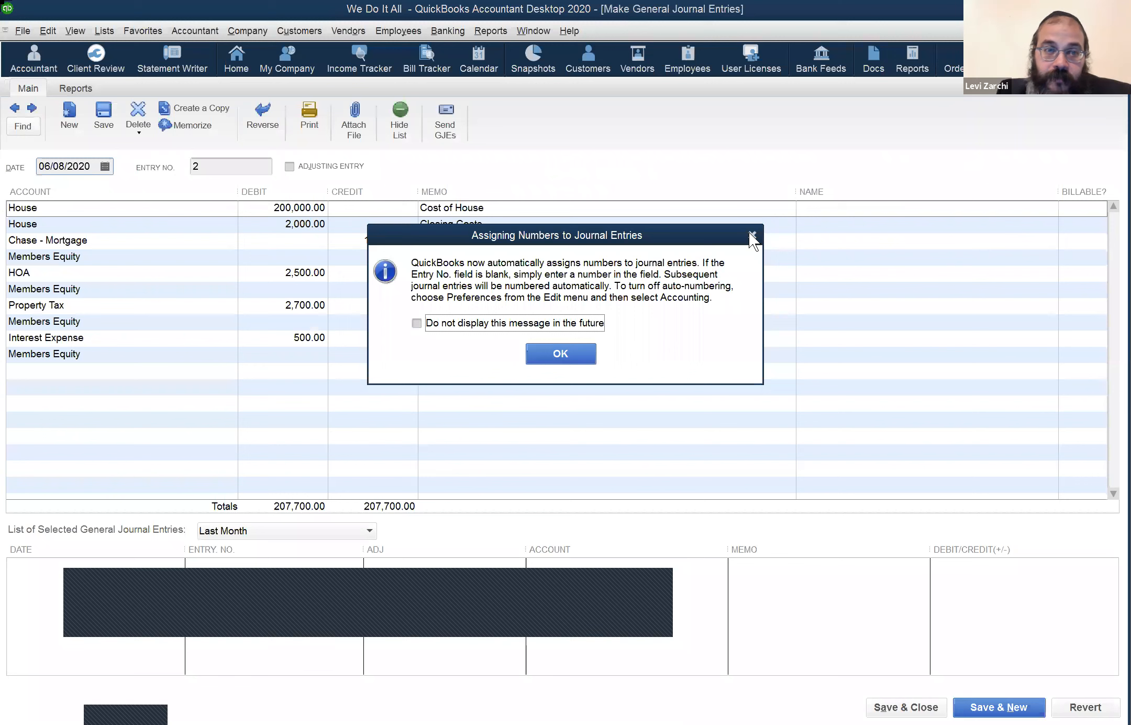
# Step: Dismiss the Assigning Numbers notice on journal entry 2
pyautogui.click(751, 234)
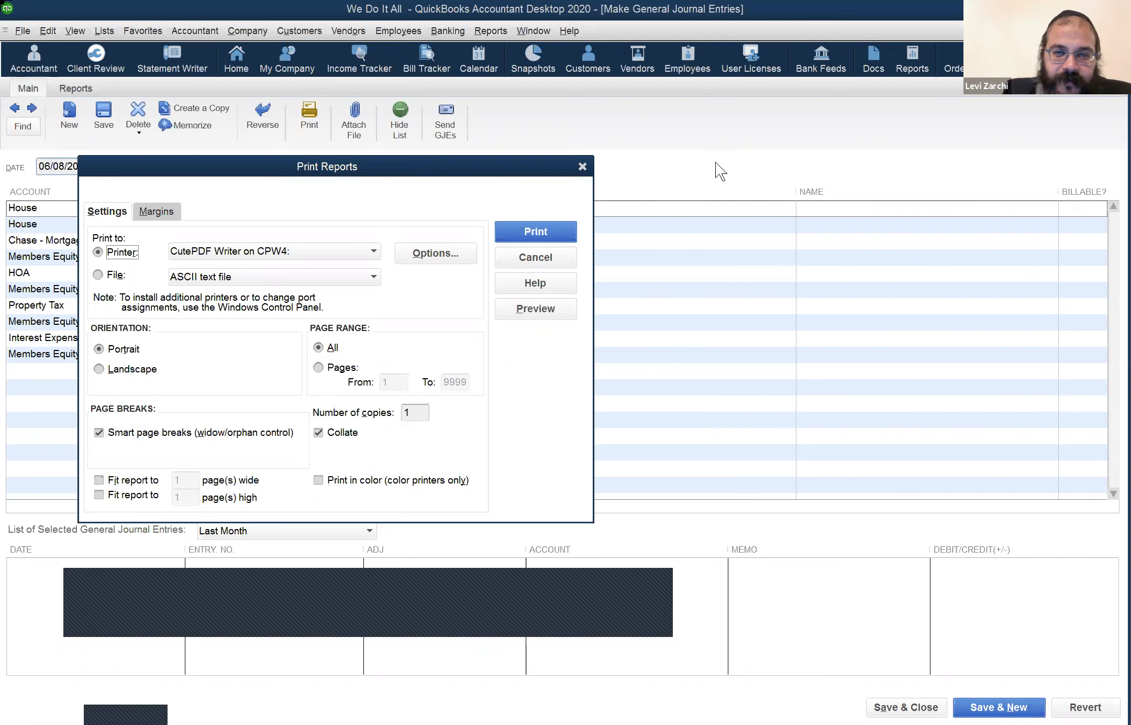
# Step: Print journal entry 2 to CutePDF Writer in portrait, all pages
pyautogui.moveTo(382, 169); pyautogui.dragTo(844, 185)
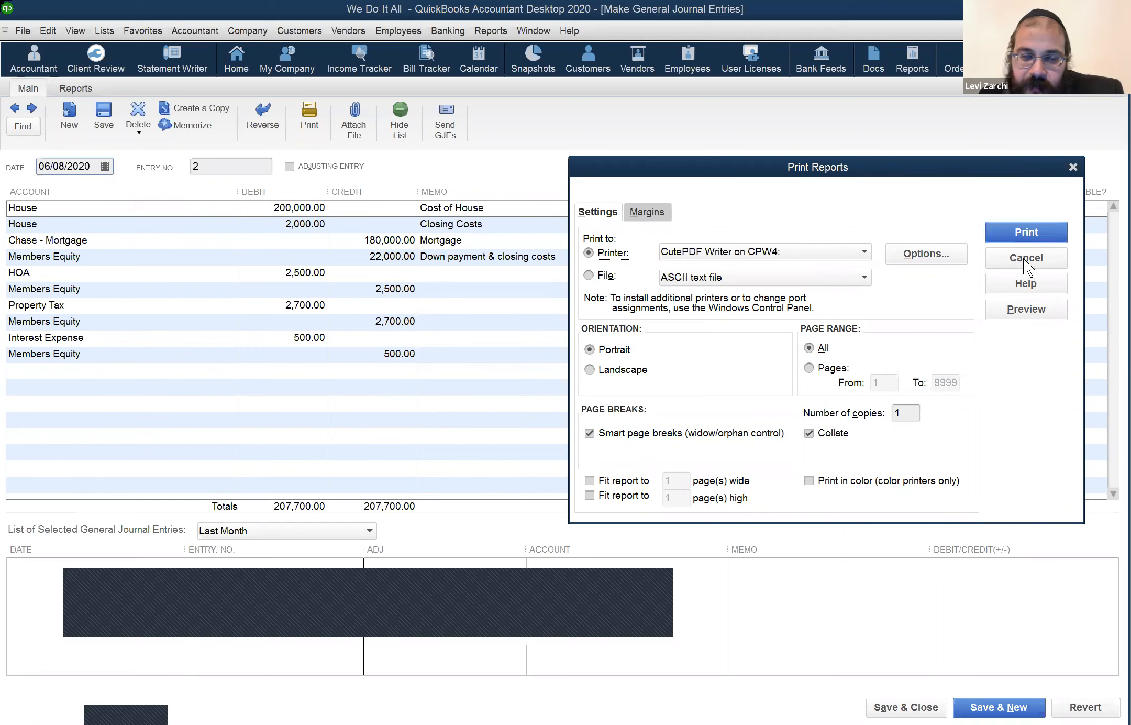
pyautogui.click(1019, 231)
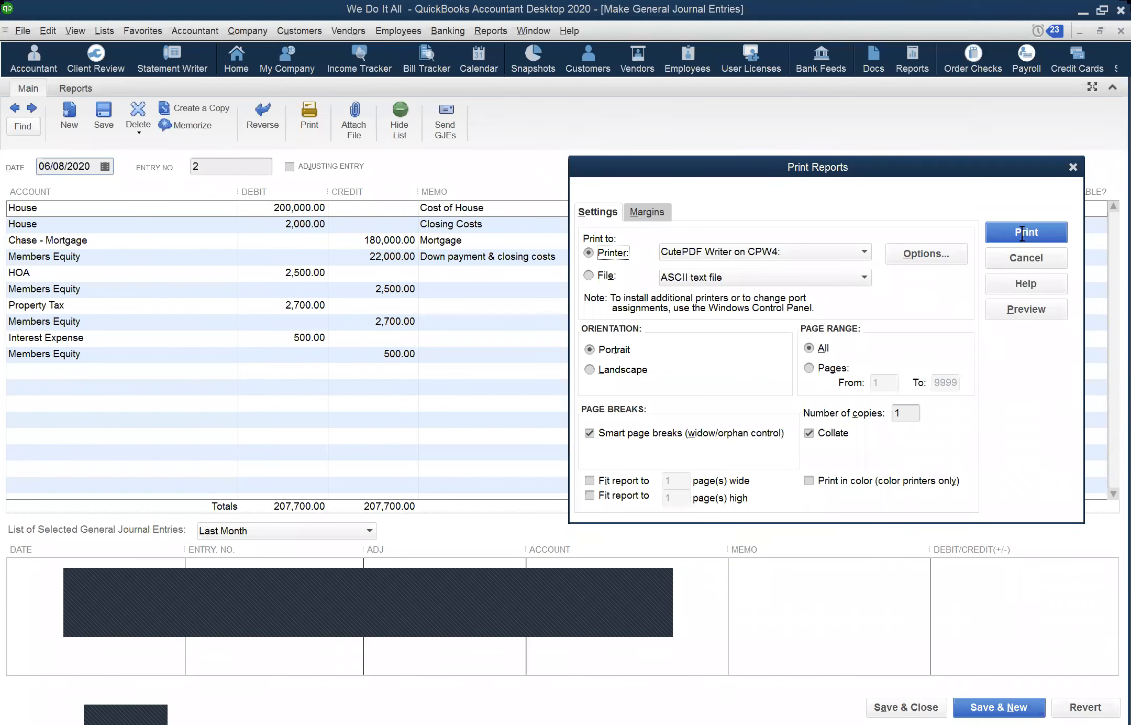
pyautogui.click(1022, 234)
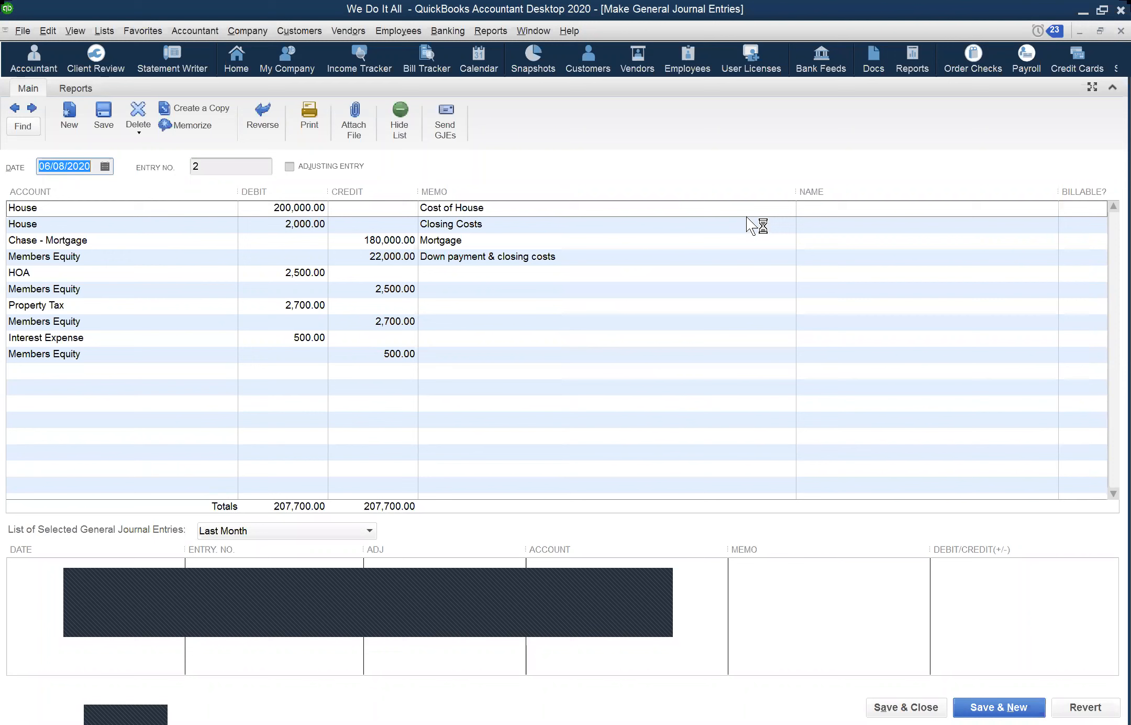
pyautogui.click(451, 22)
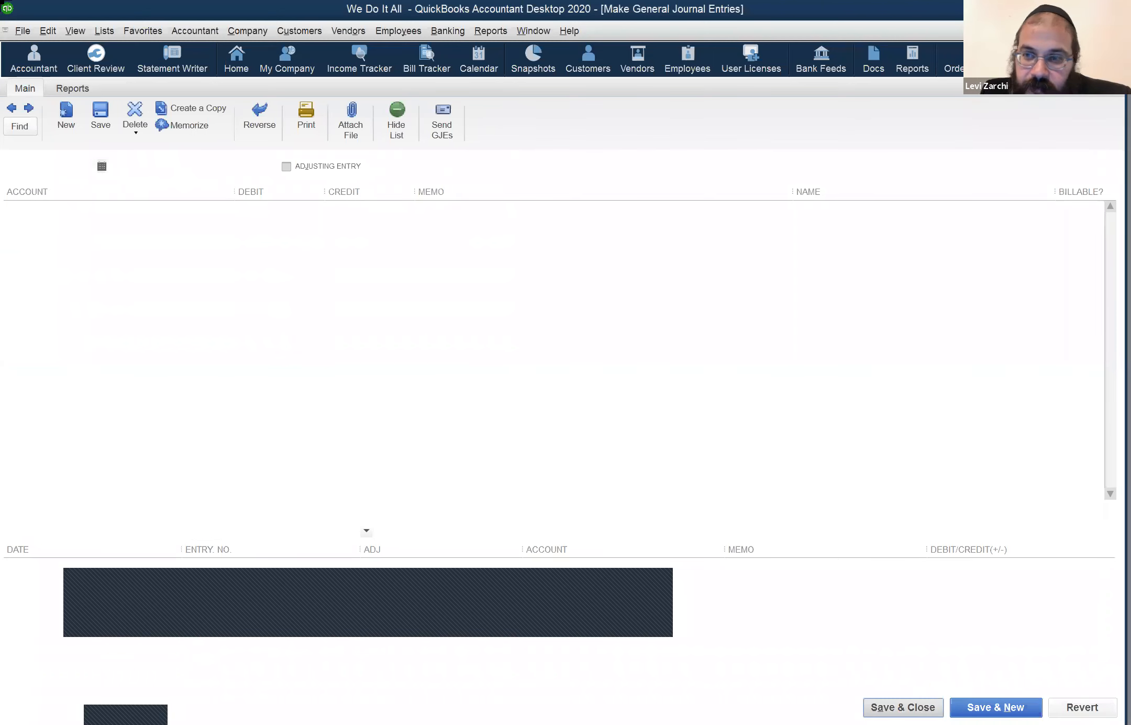
# Step: Save and close journal entry 2, then close the House register
pyautogui.click(914, 707)
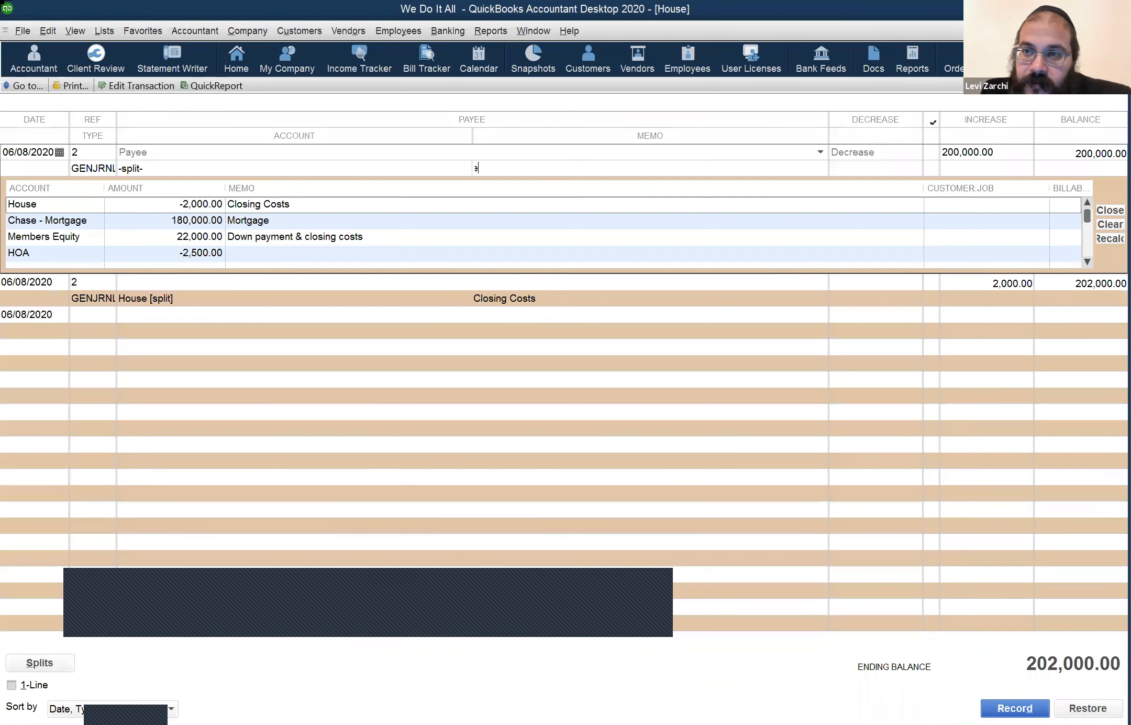
pyautogui.press('Escape')
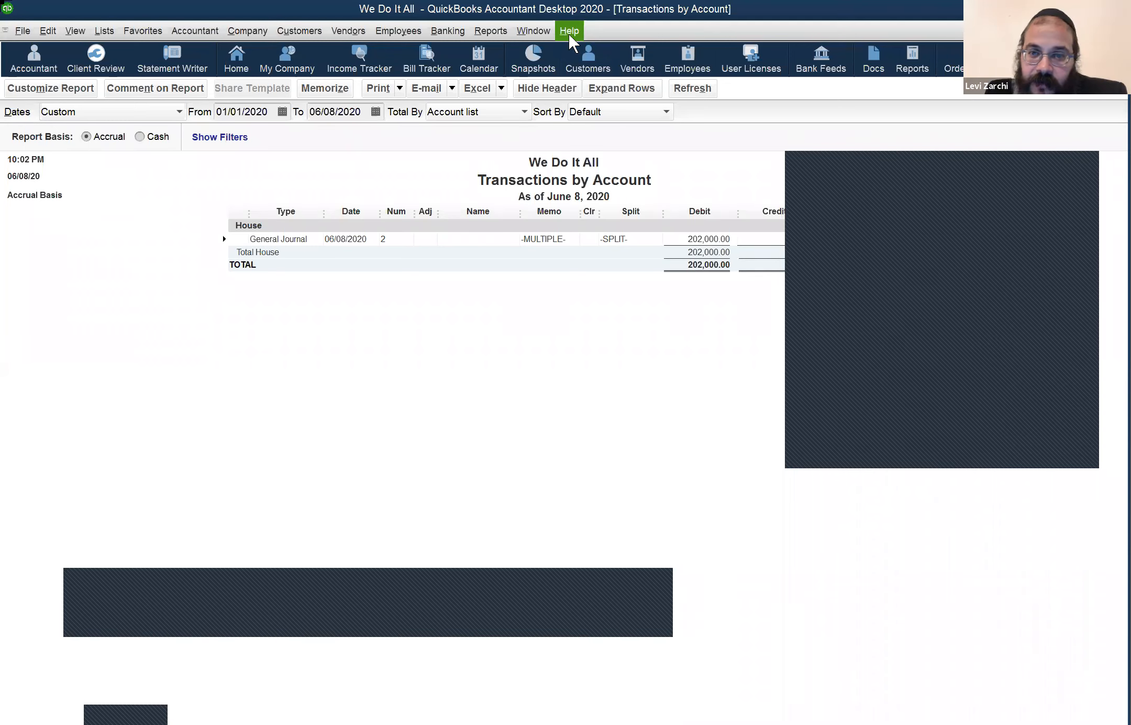
# Step: Show the Help menu options over the House Transactions by Account report
pyautogui.click(569, 31)
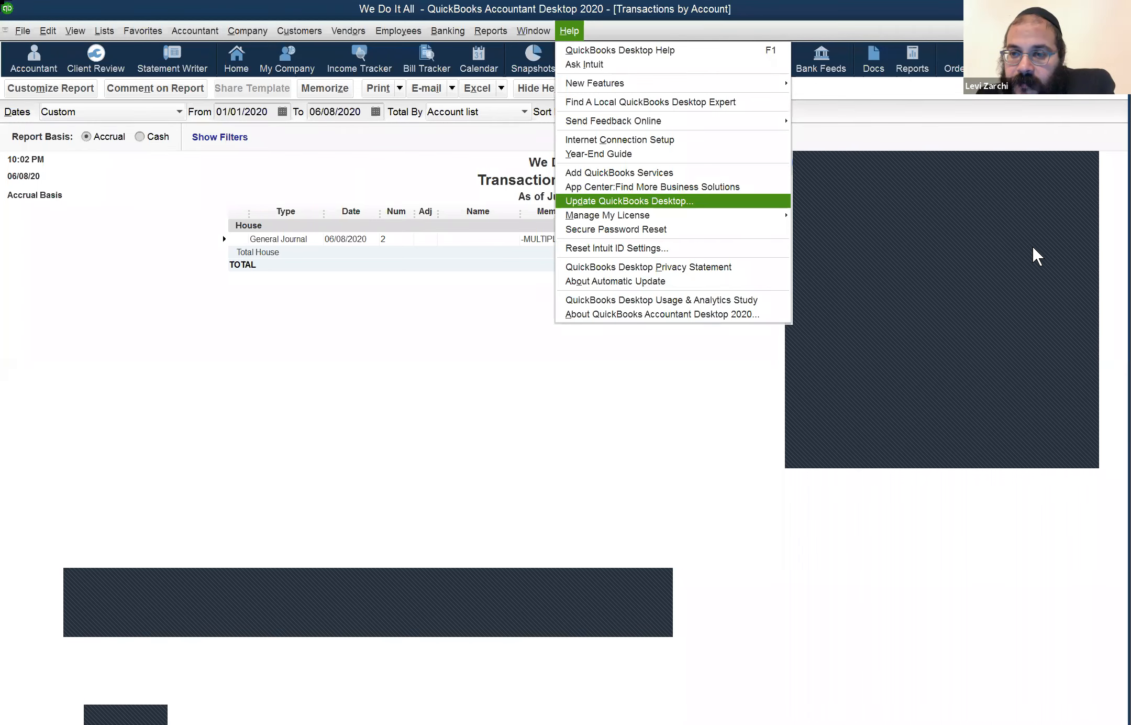
# Step: Dismiss the Help menu to show the full House Transactions by Account report for 01/01/2020–06/08/2020
pyautogui.press('Escape')
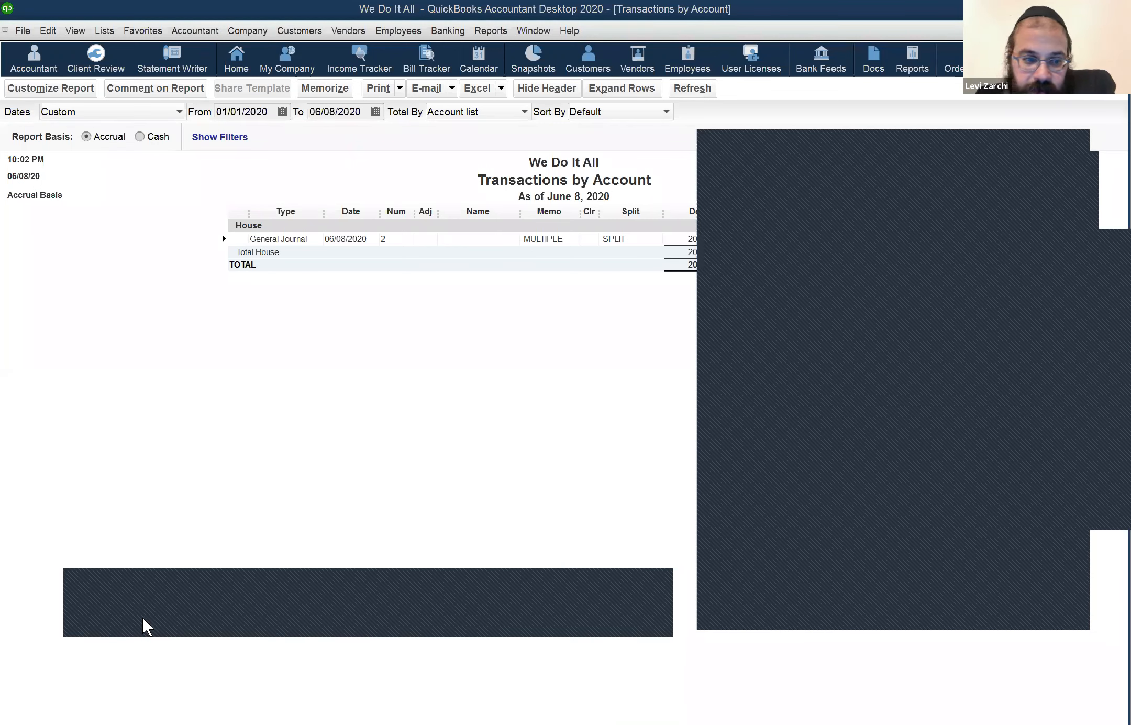
pyautogui.click(140, 588)
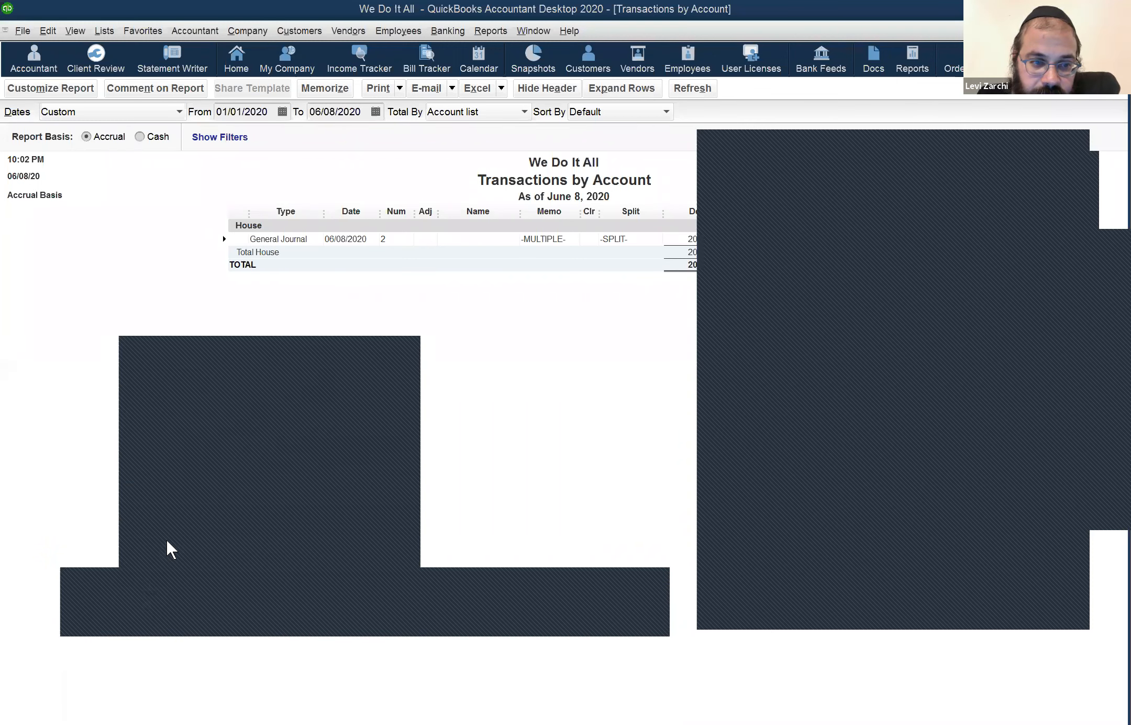